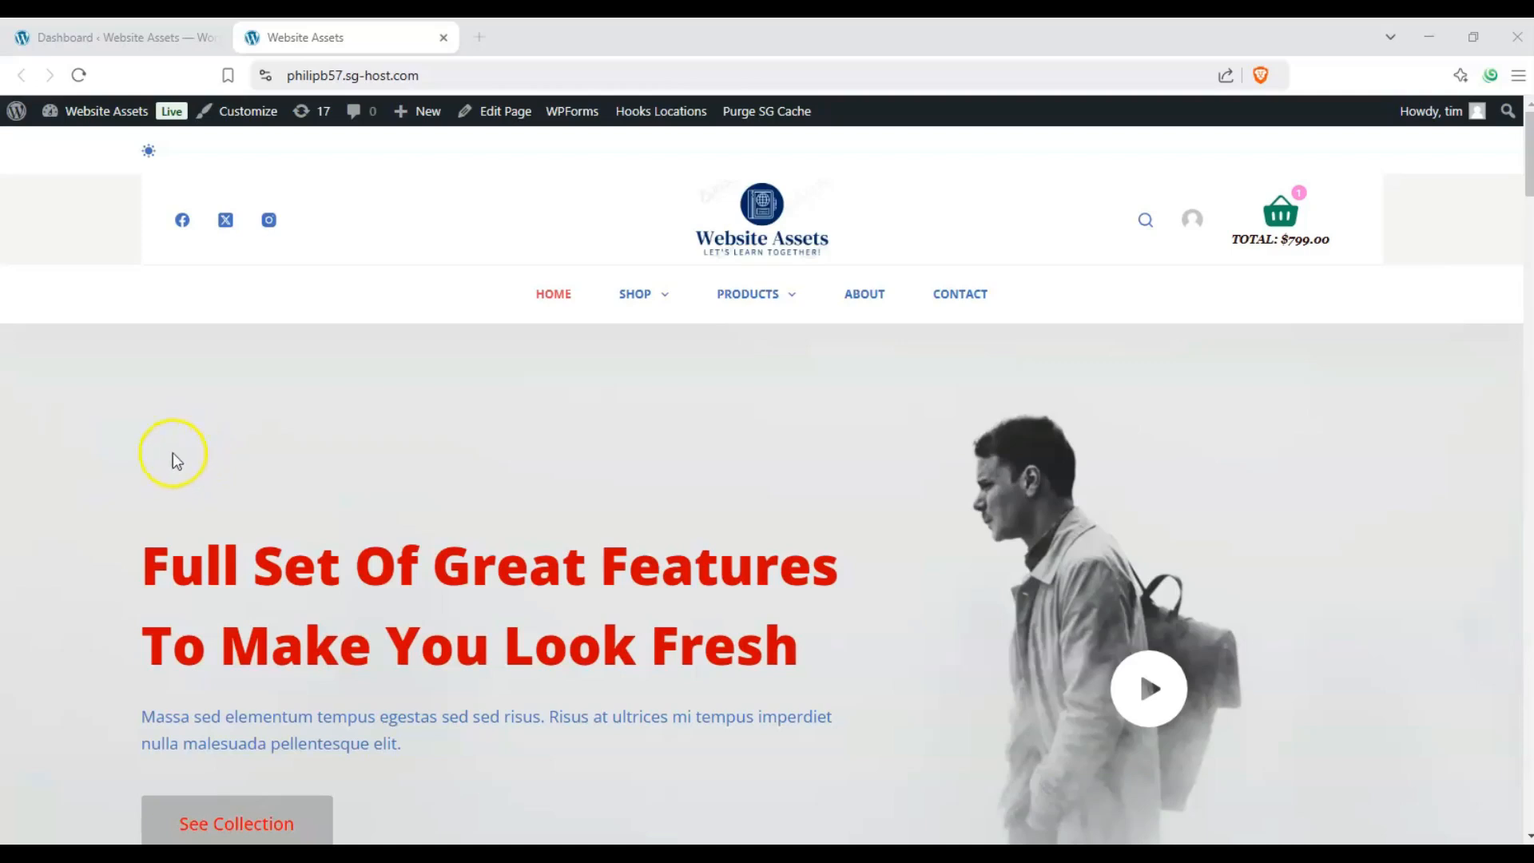
Step: Look over the WordPress dashboard and its options for adding pages, and return to the website's home page
{"action": "left_click", "coordinate": [171, 33]}
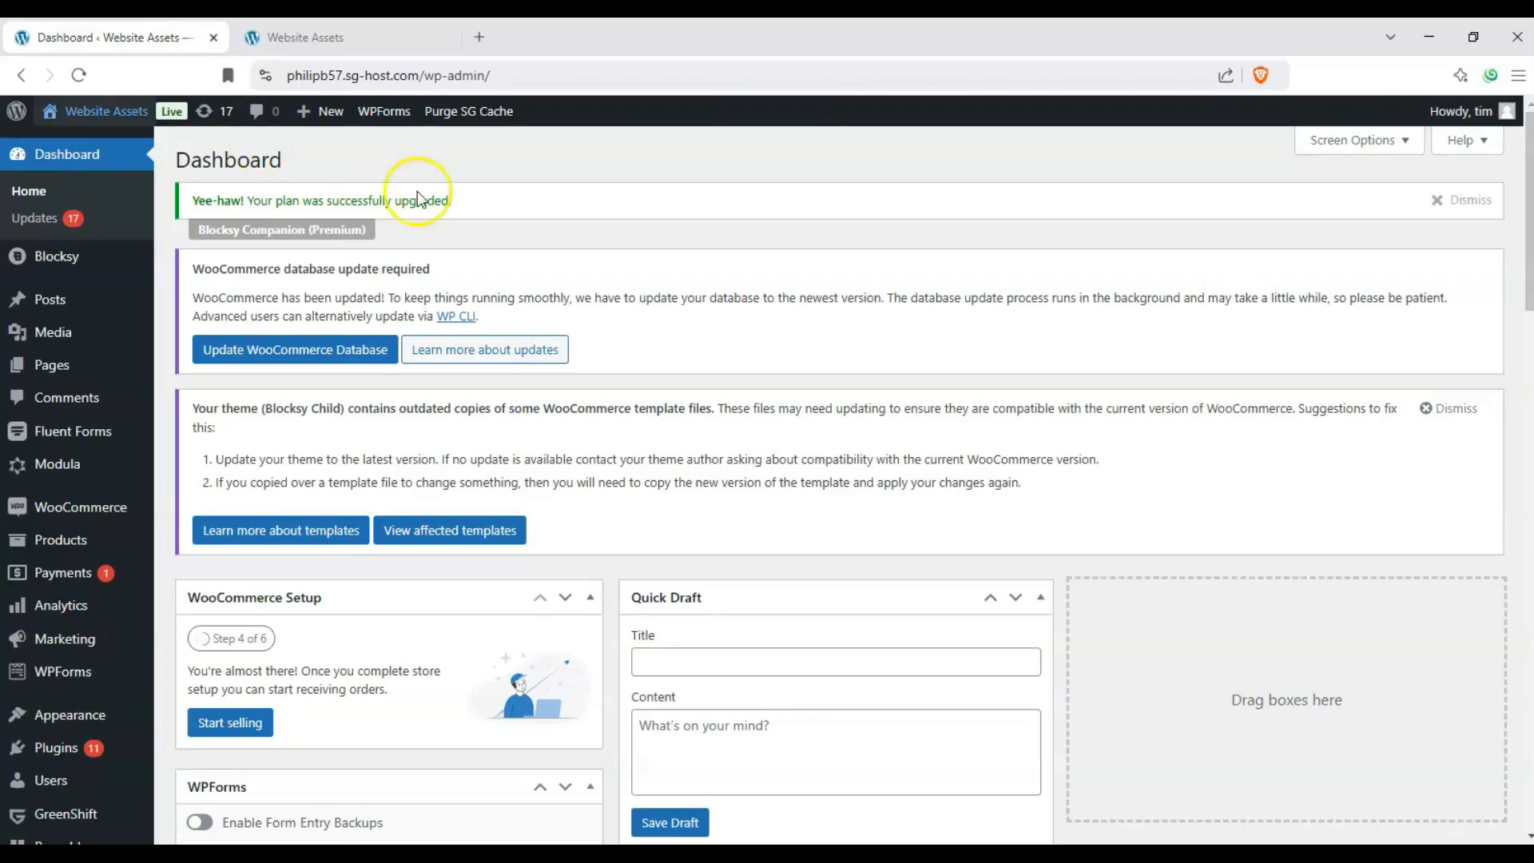
{"action": "left_click_drag", "start_coordinate": [283, 159], "coordinate": [164, 164]}
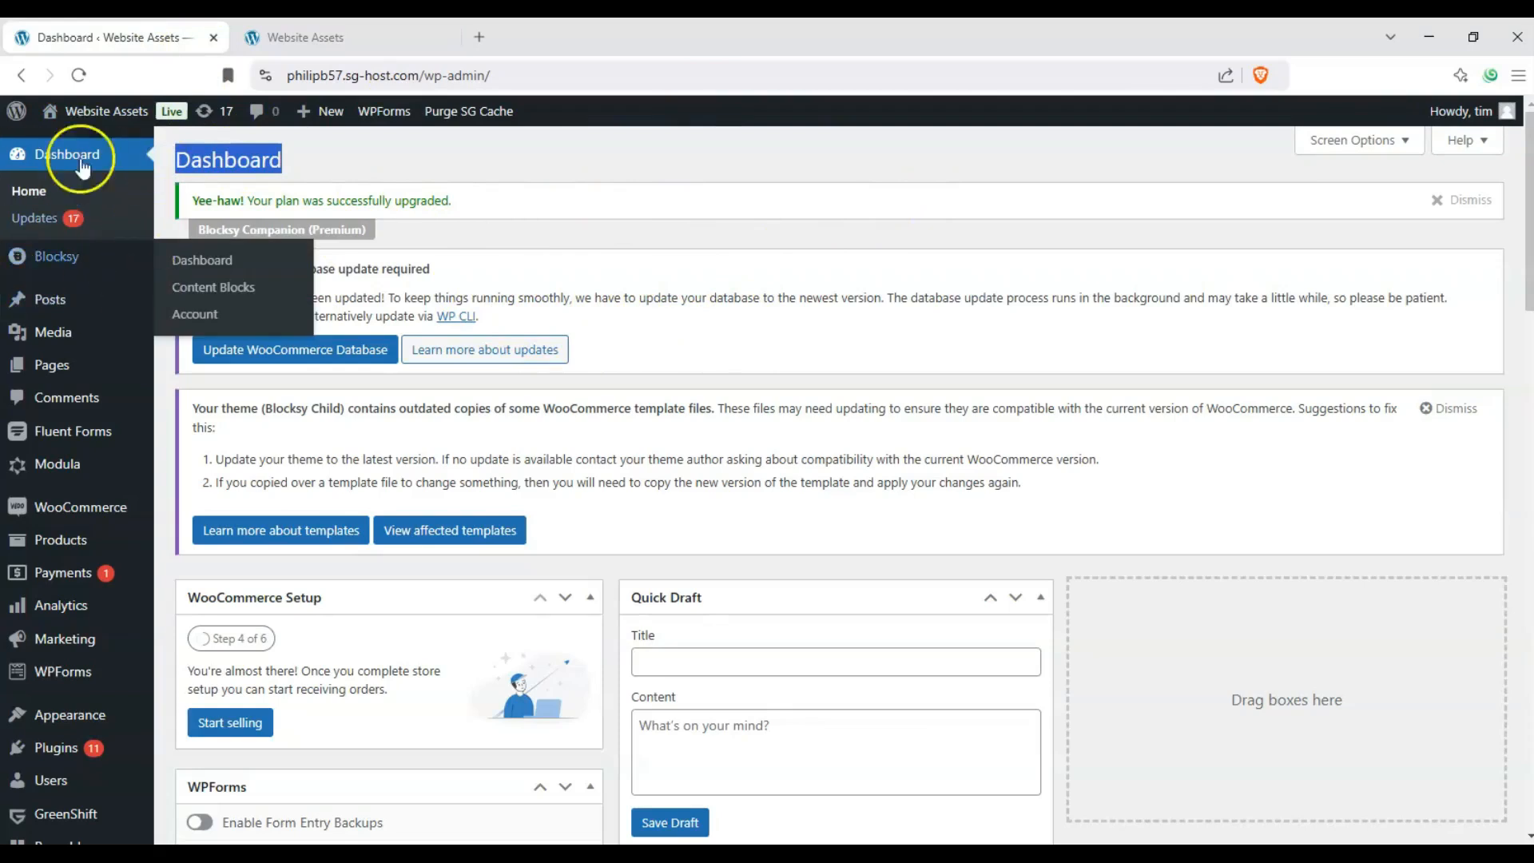
{"action": "mouse_move", "coordinate": [58, 366]}
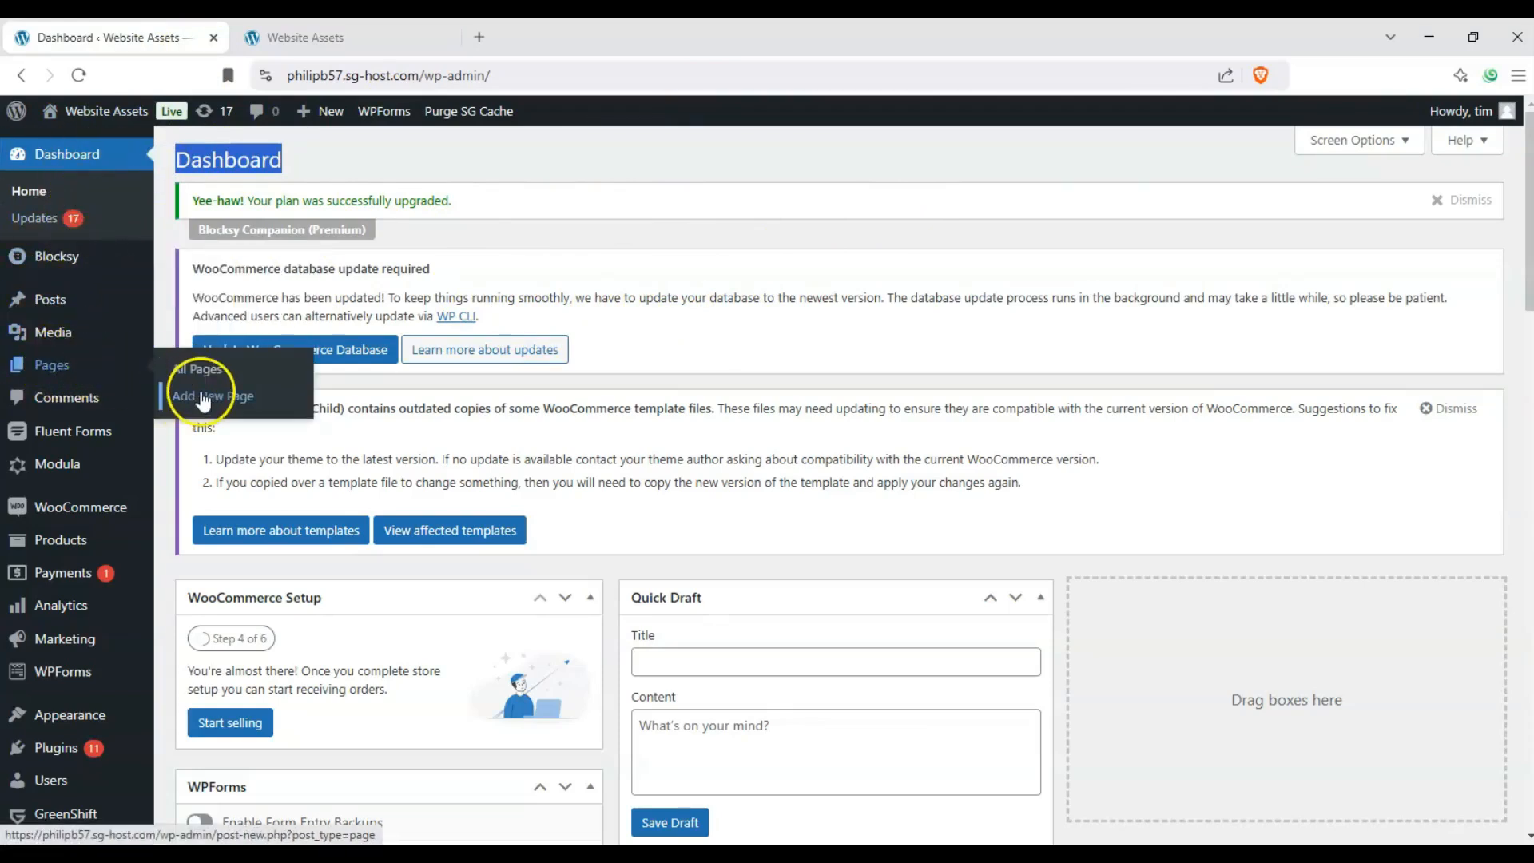
{"action": "left_click", "coordinate": [399, 48]}
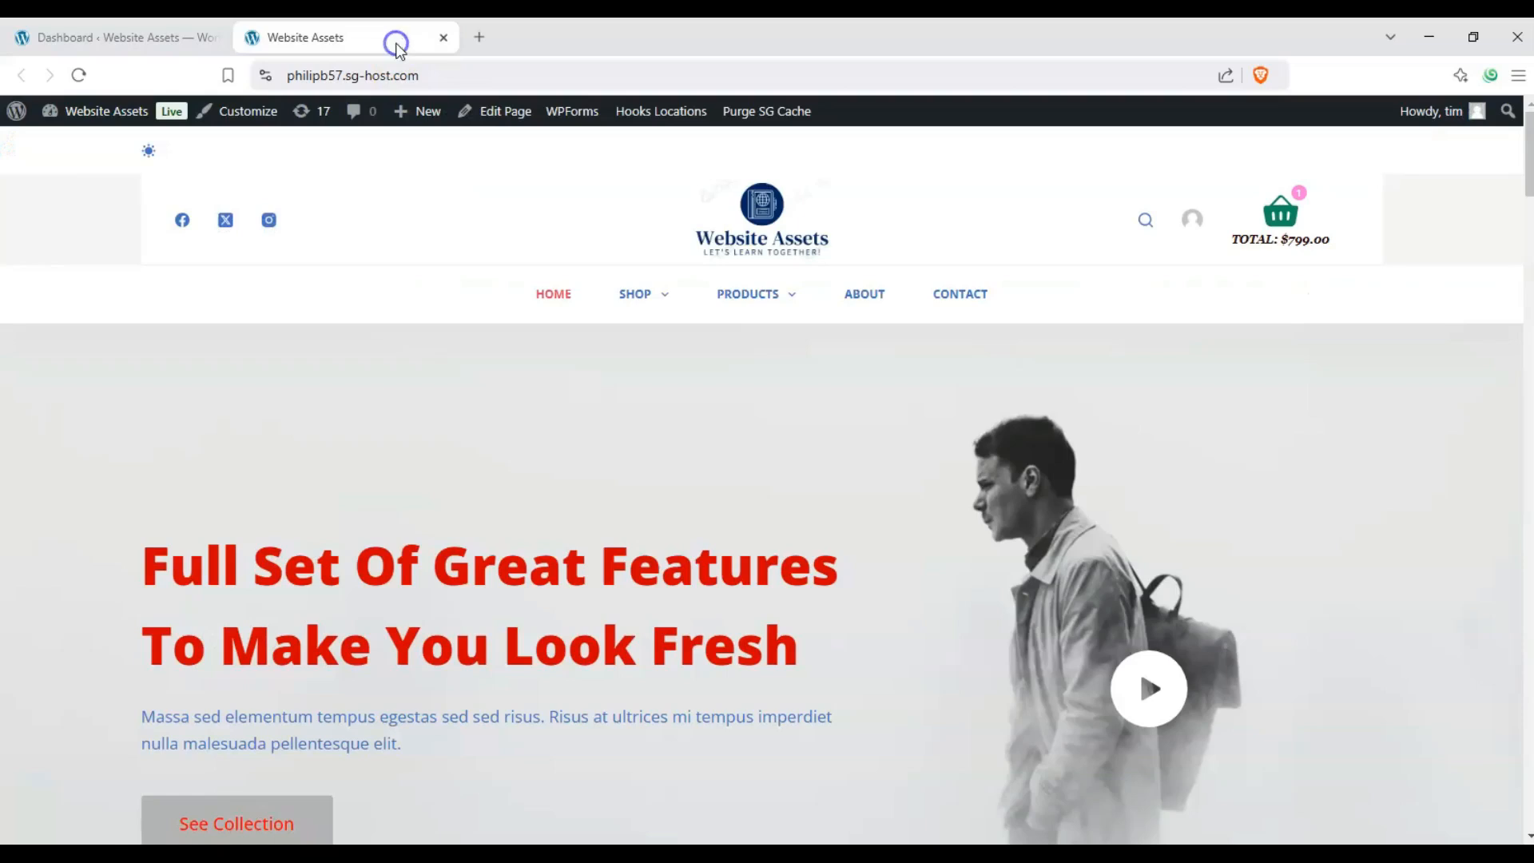
{"action": "left_click_drag", "start_coordinate": [455, 75], "coordinate": [302, 118]}
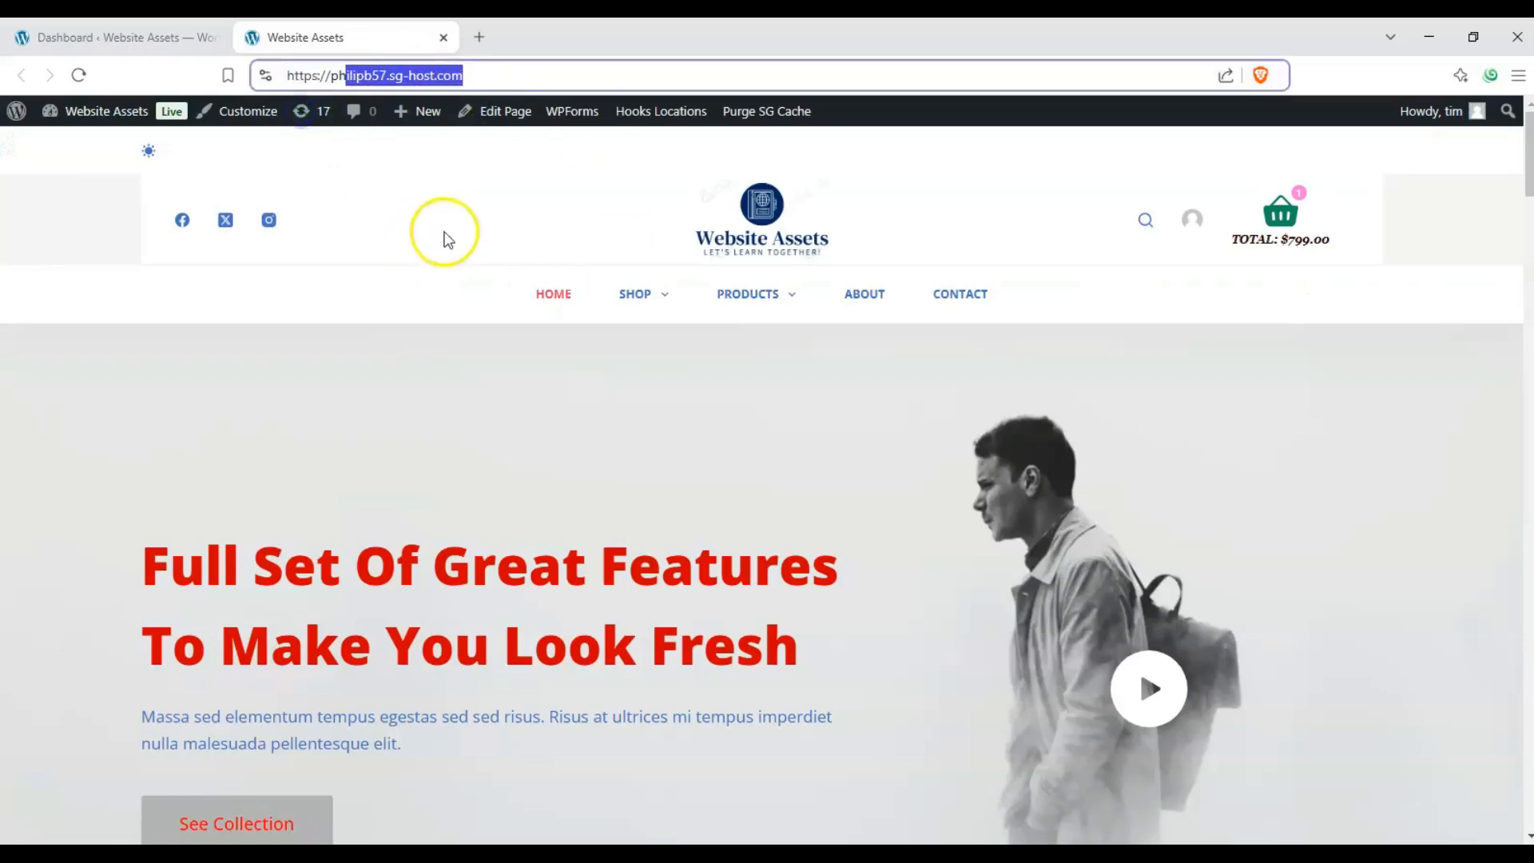
{"action": "left_click", "coordinate": [382, 342]}
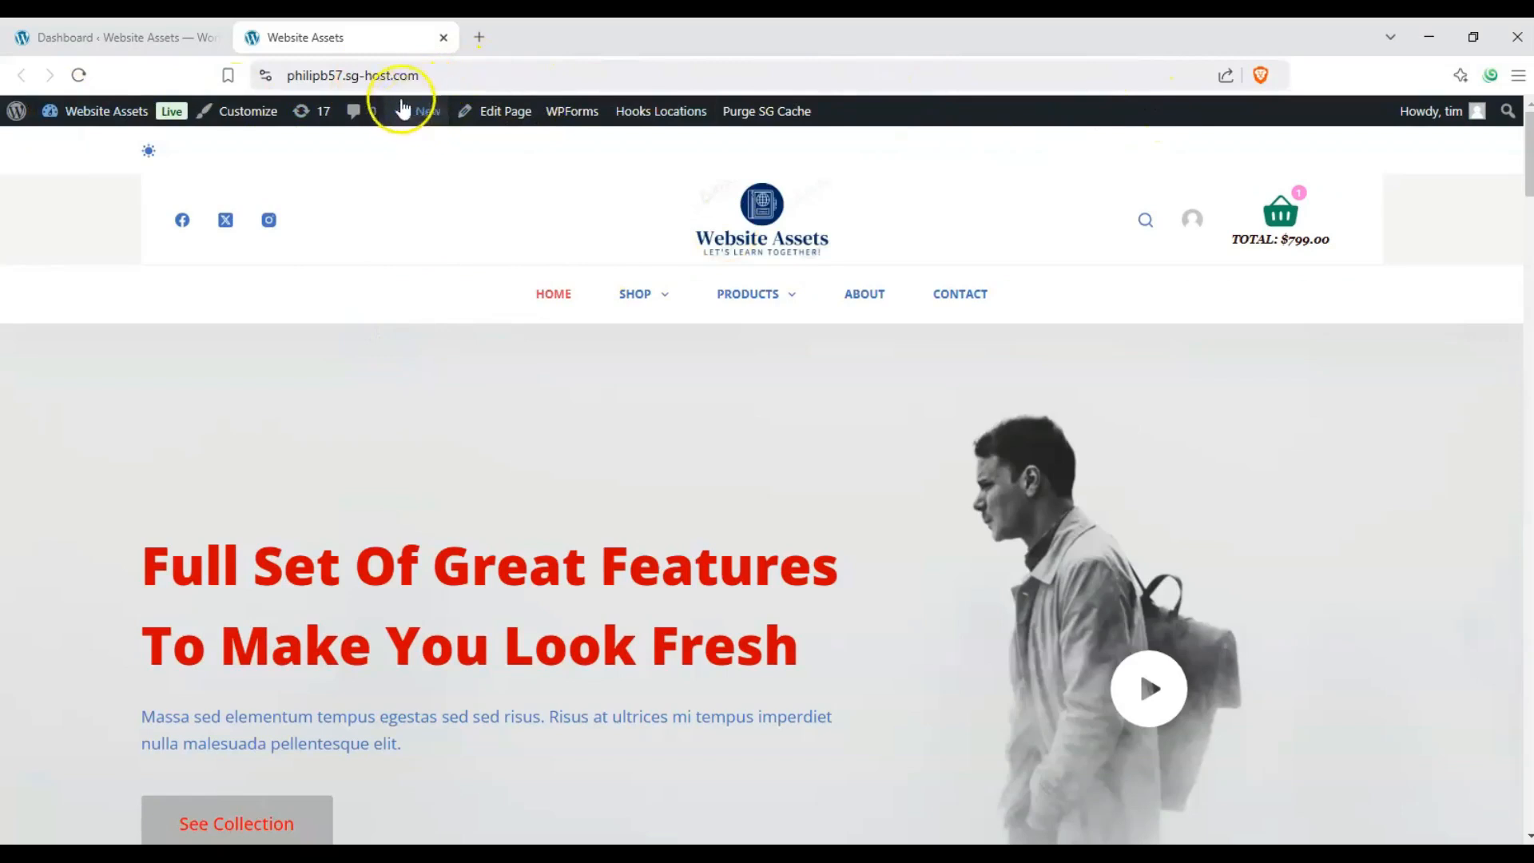
Step: Add a new page from the website's front end, keeping the page settings sidebar shown
{"action": "mouse_move", "coordinate": [408, 115]}
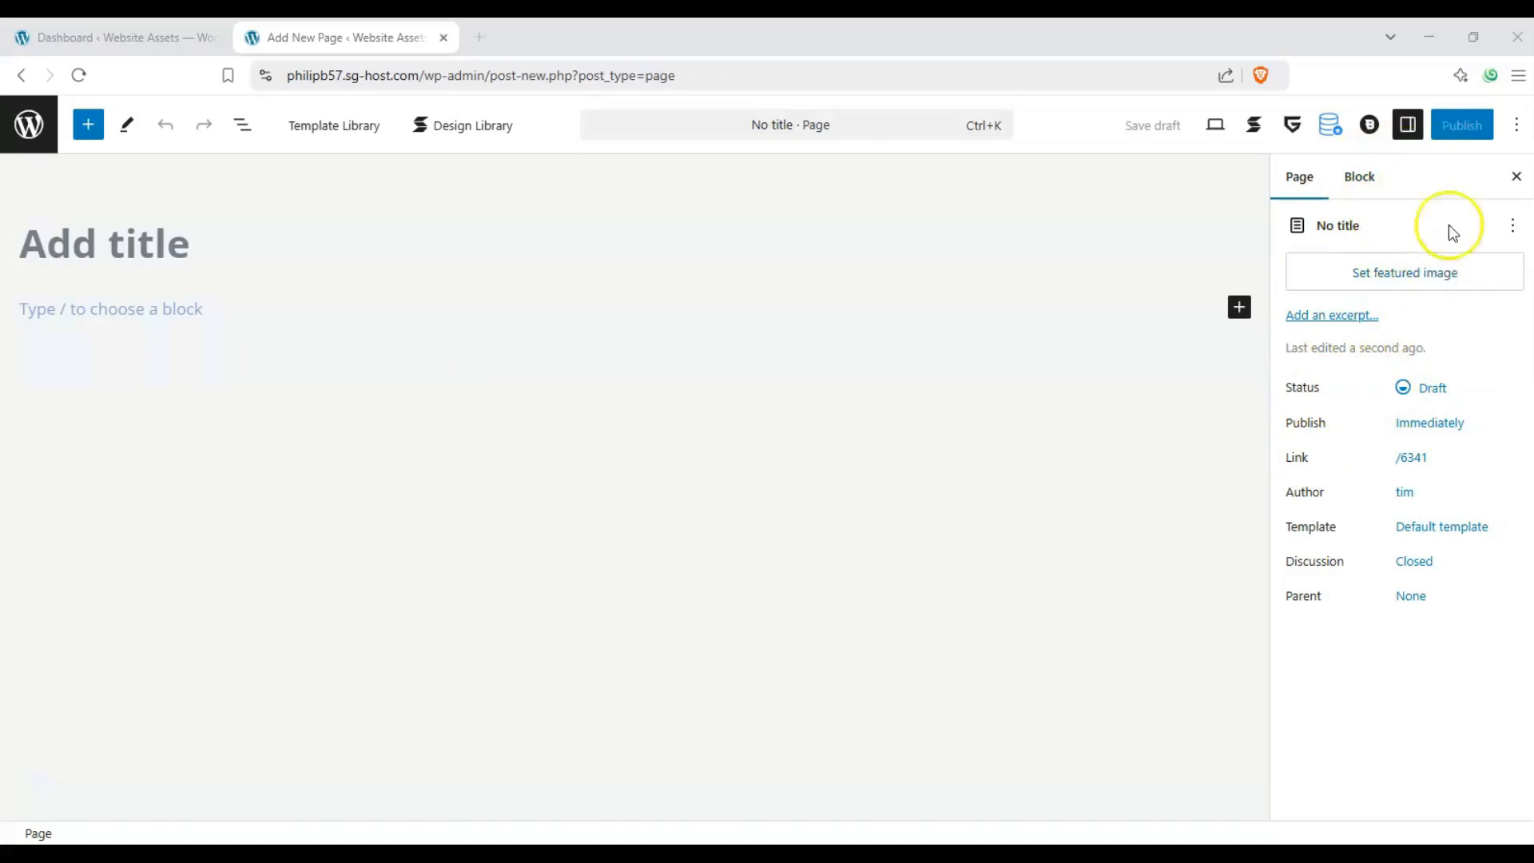
{"action": "left_click", "coordinate": [1409, 128]}
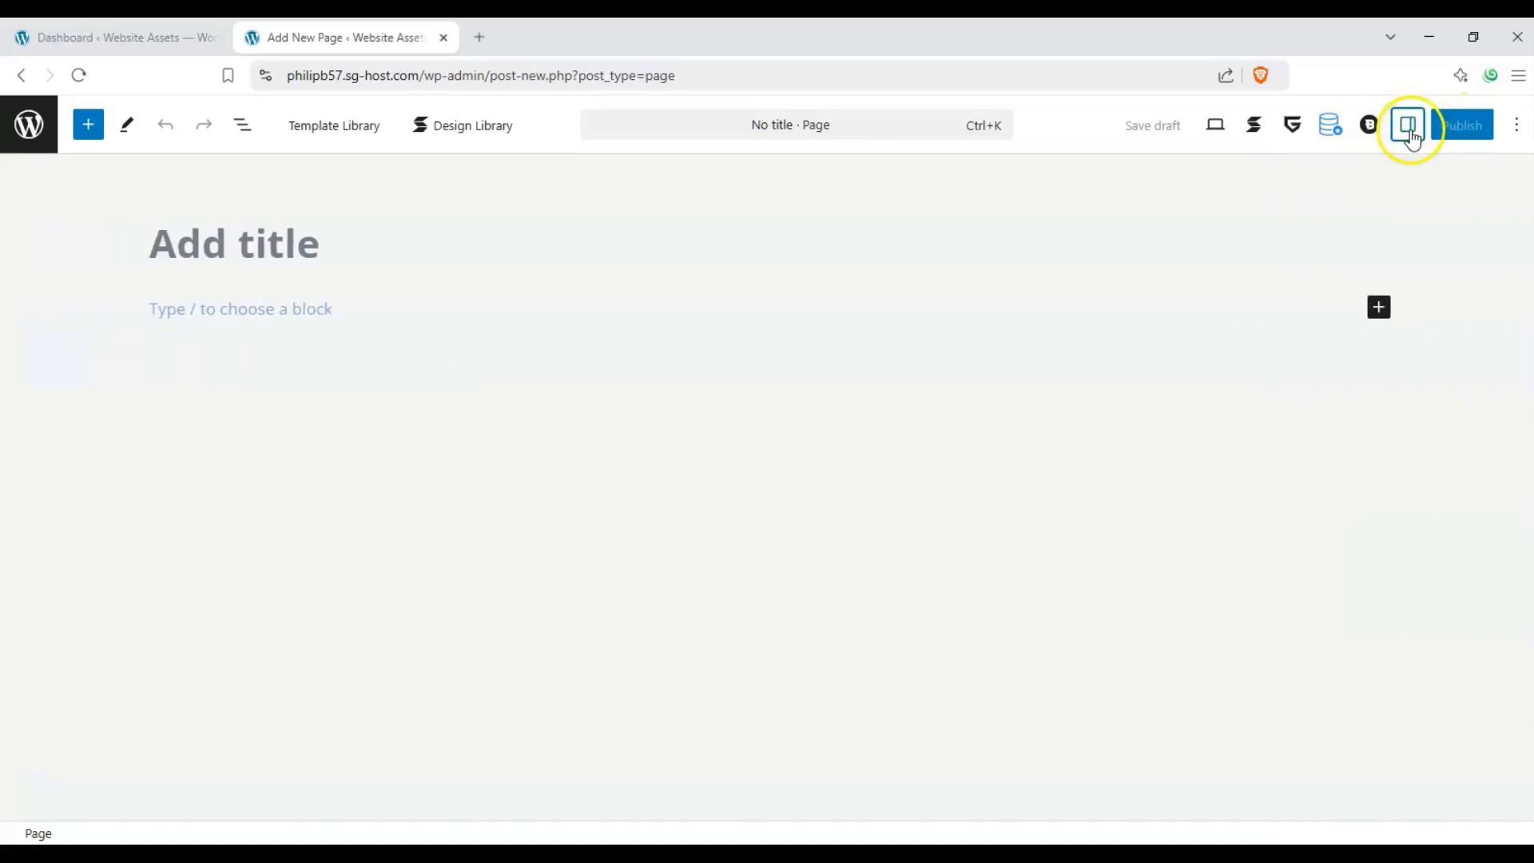
{"action": "left_click", "coordinate": [1411, 132]}
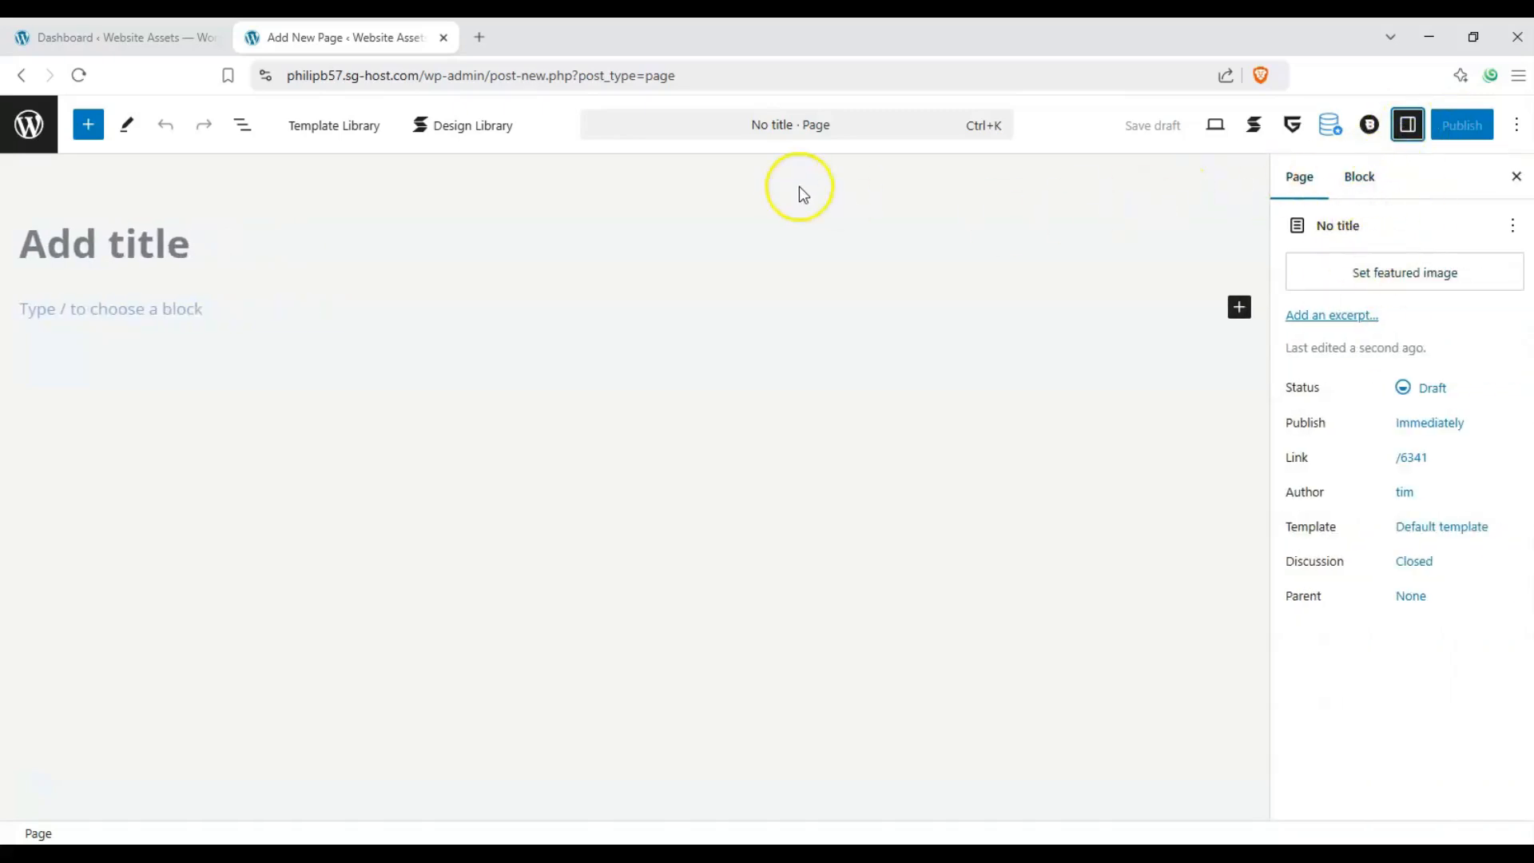
Step: Insert an Image Advanced block from the Greenshift Elements collection into the empty page
{"action": "left_click", "coordinate": [92, 128]}
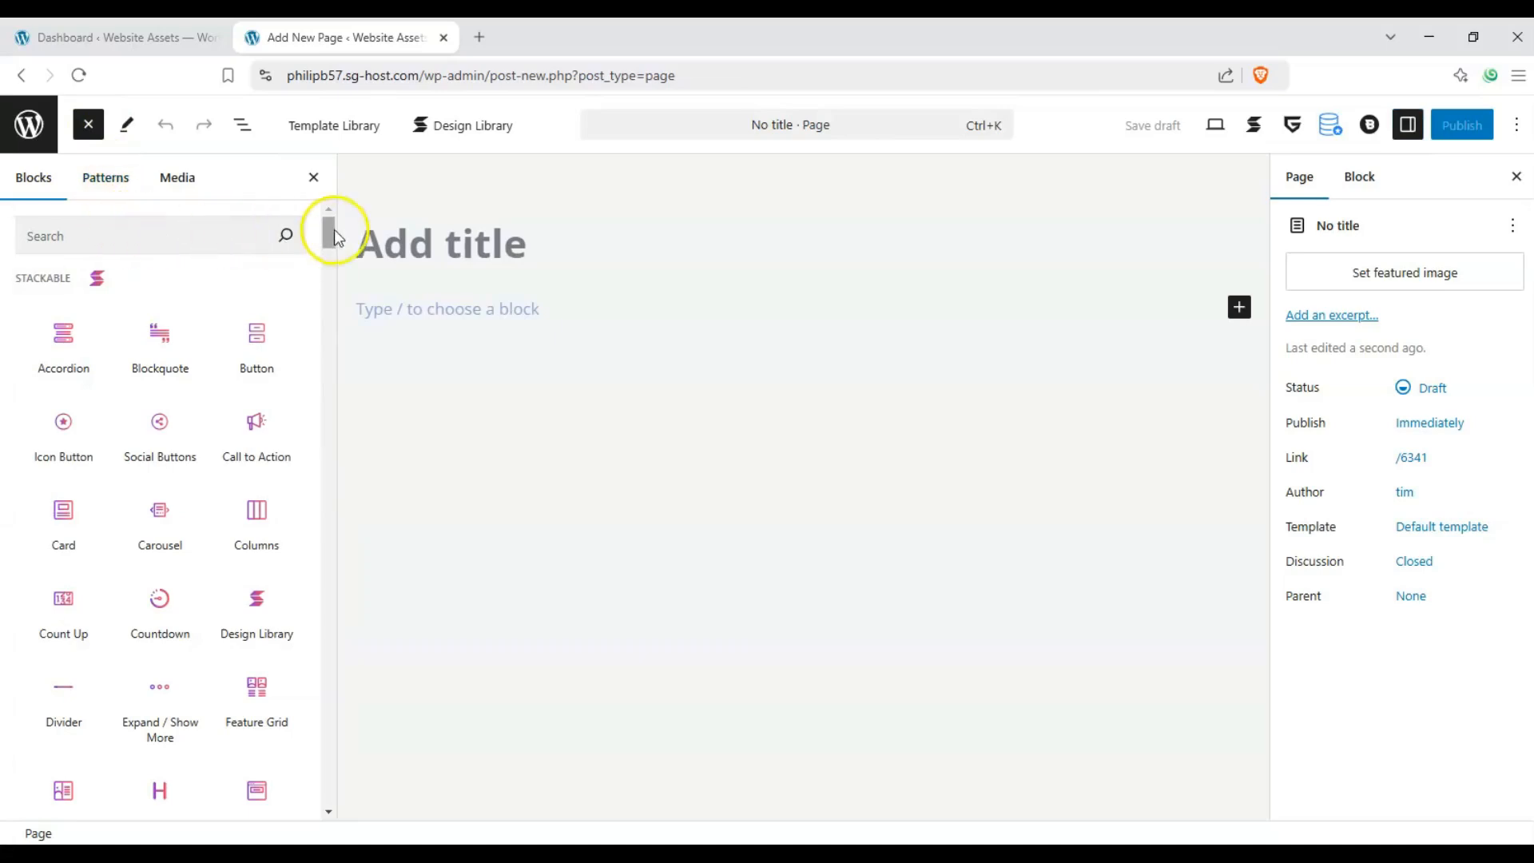
{"action": "left_click_drag", "start_coordinate": [329, 233], "coordinate": [345, 306]}
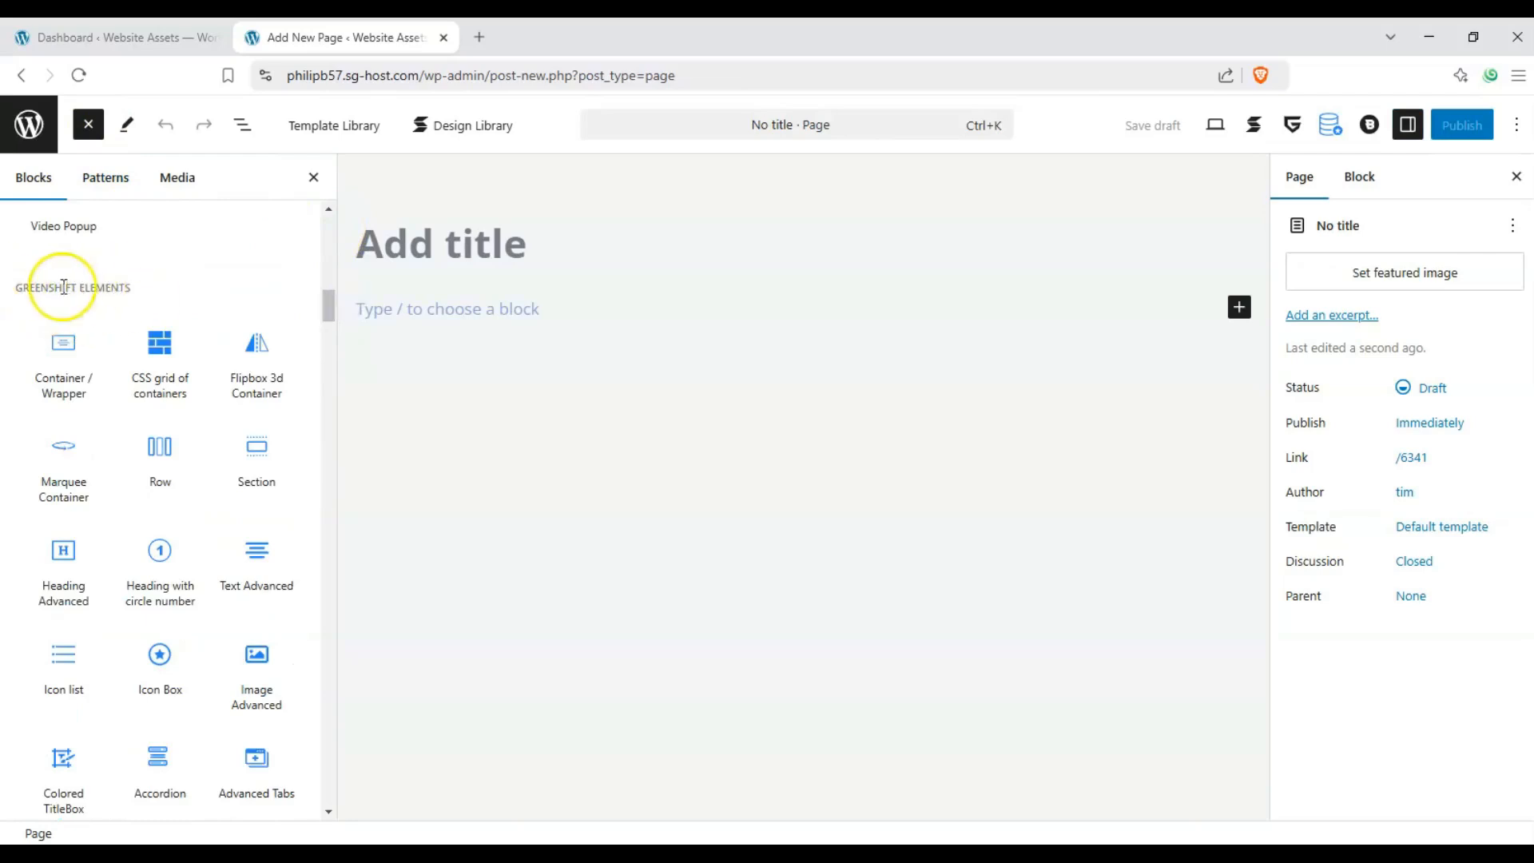
{"action": "left_click_drag", "start_coordinate": [333, 304], "coordinate": [333, 315]}
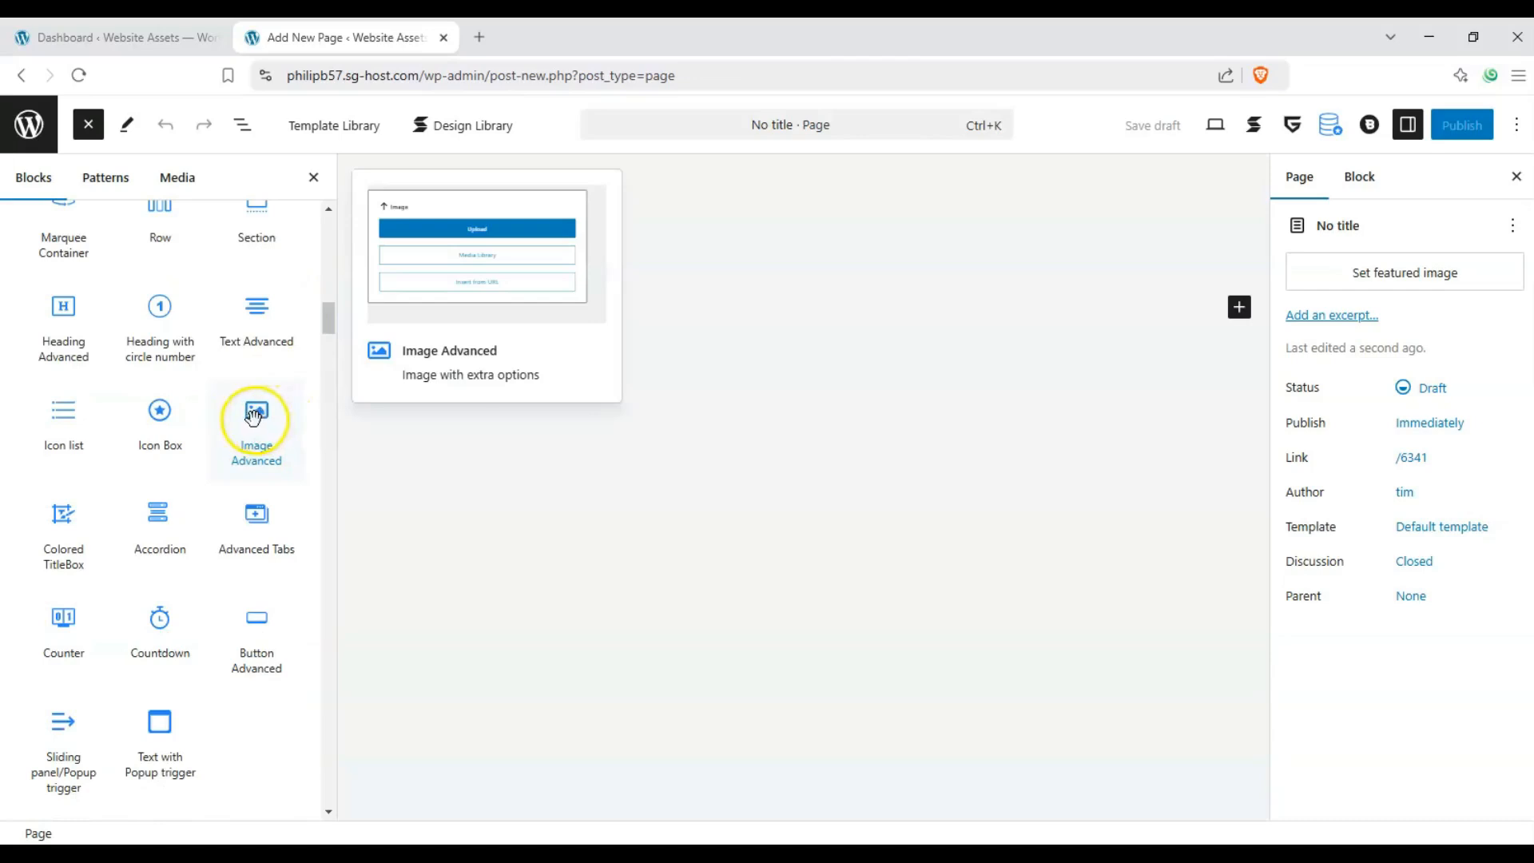
{"action": "left_click_drag", "start_coordinate": [254, 416], "coordinate": [508, 316]}
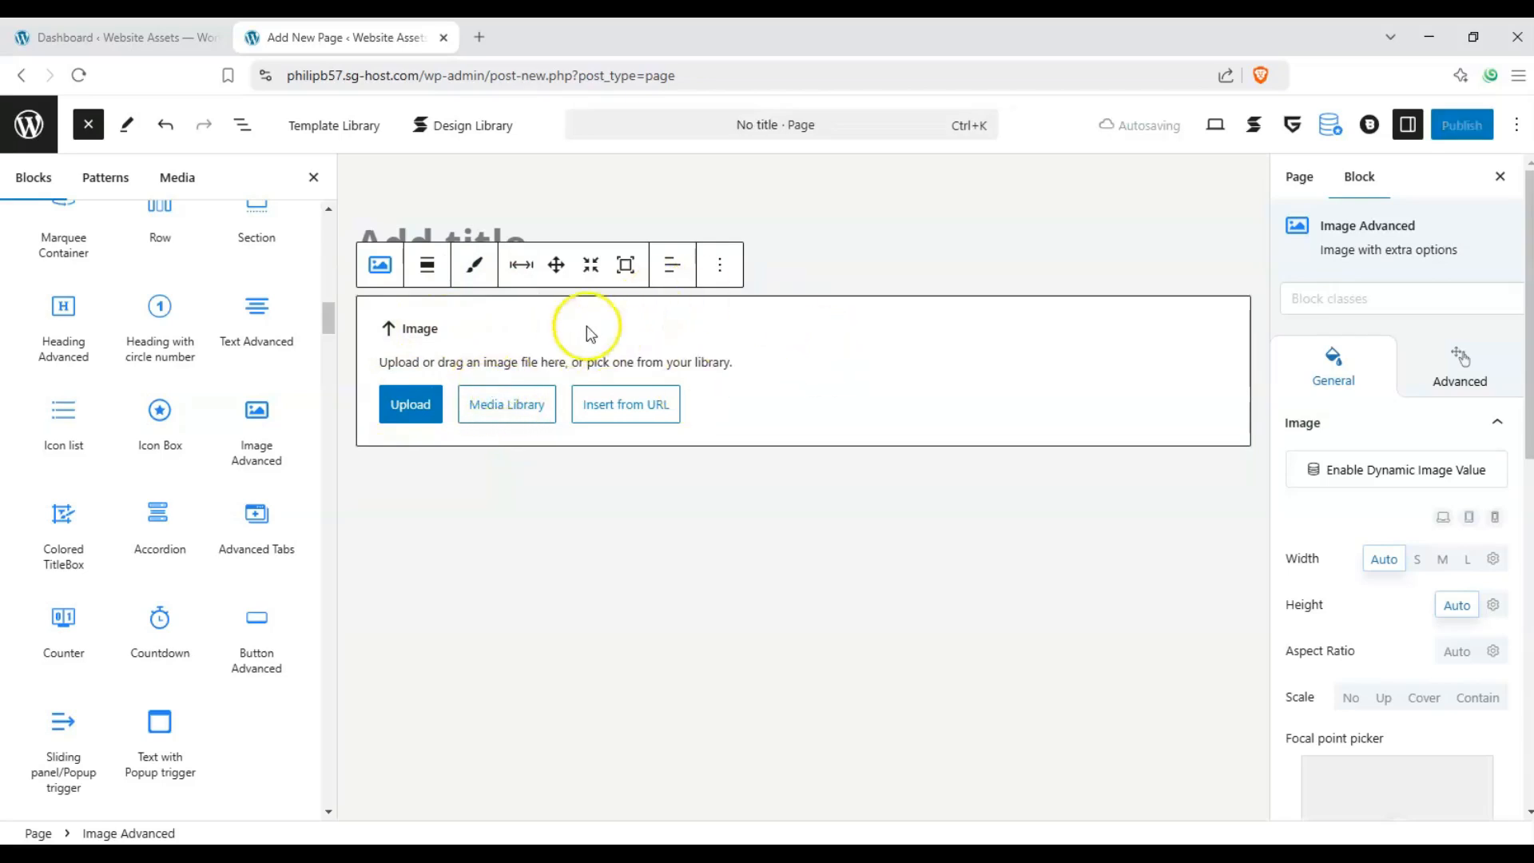
Step: Fill the Image Advanced block with the media library picture of three power banks in a wooden box
{"action": "left_click", "coordinate": [520, 393]}
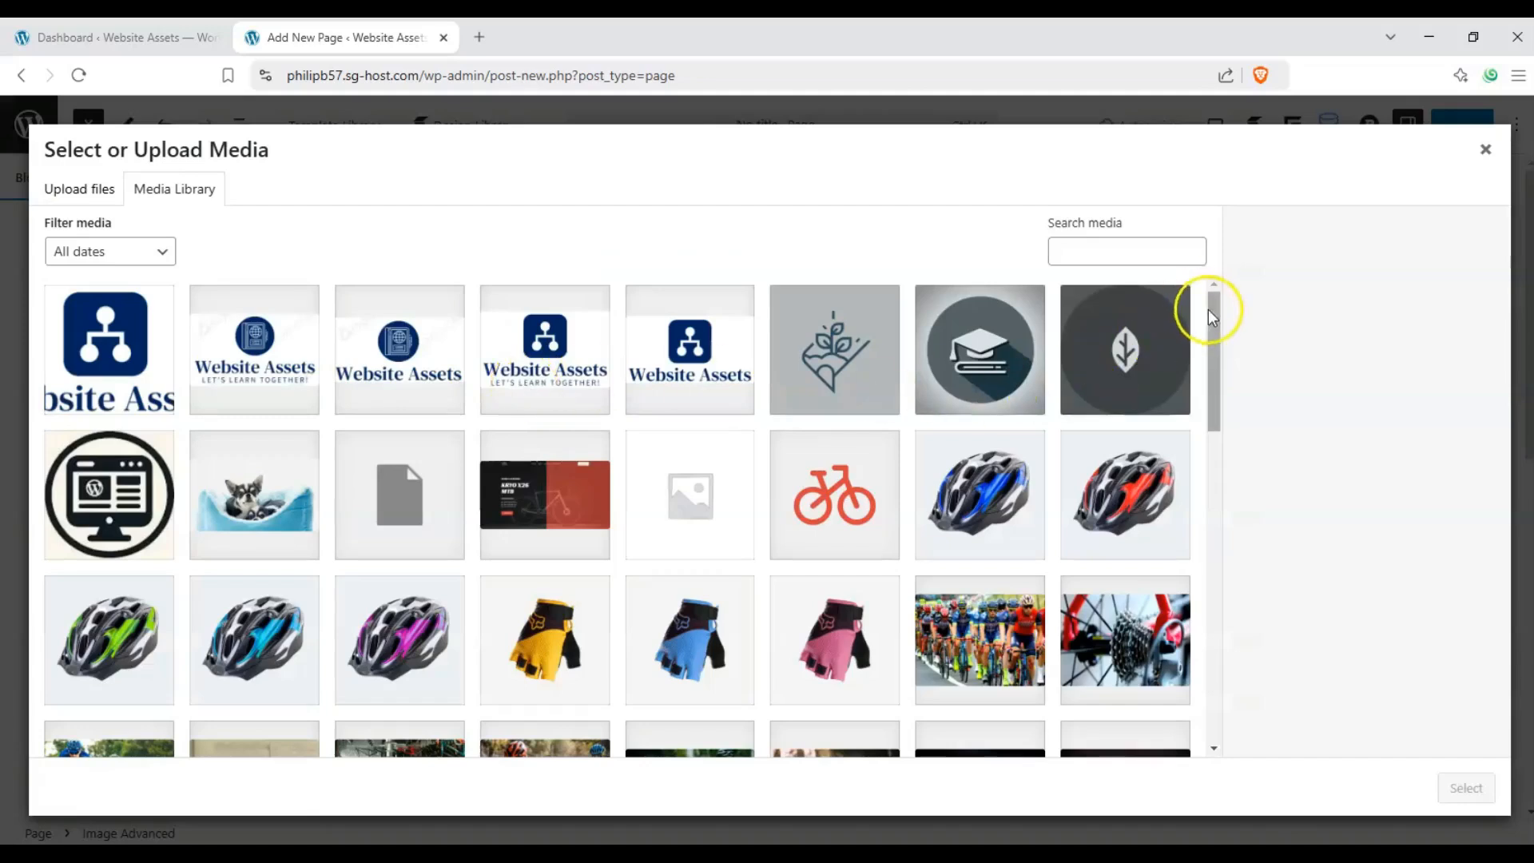
{"action": "left_click_drag", "start_coordinate": [1211, 316], "coordinate": [1216, 573]}
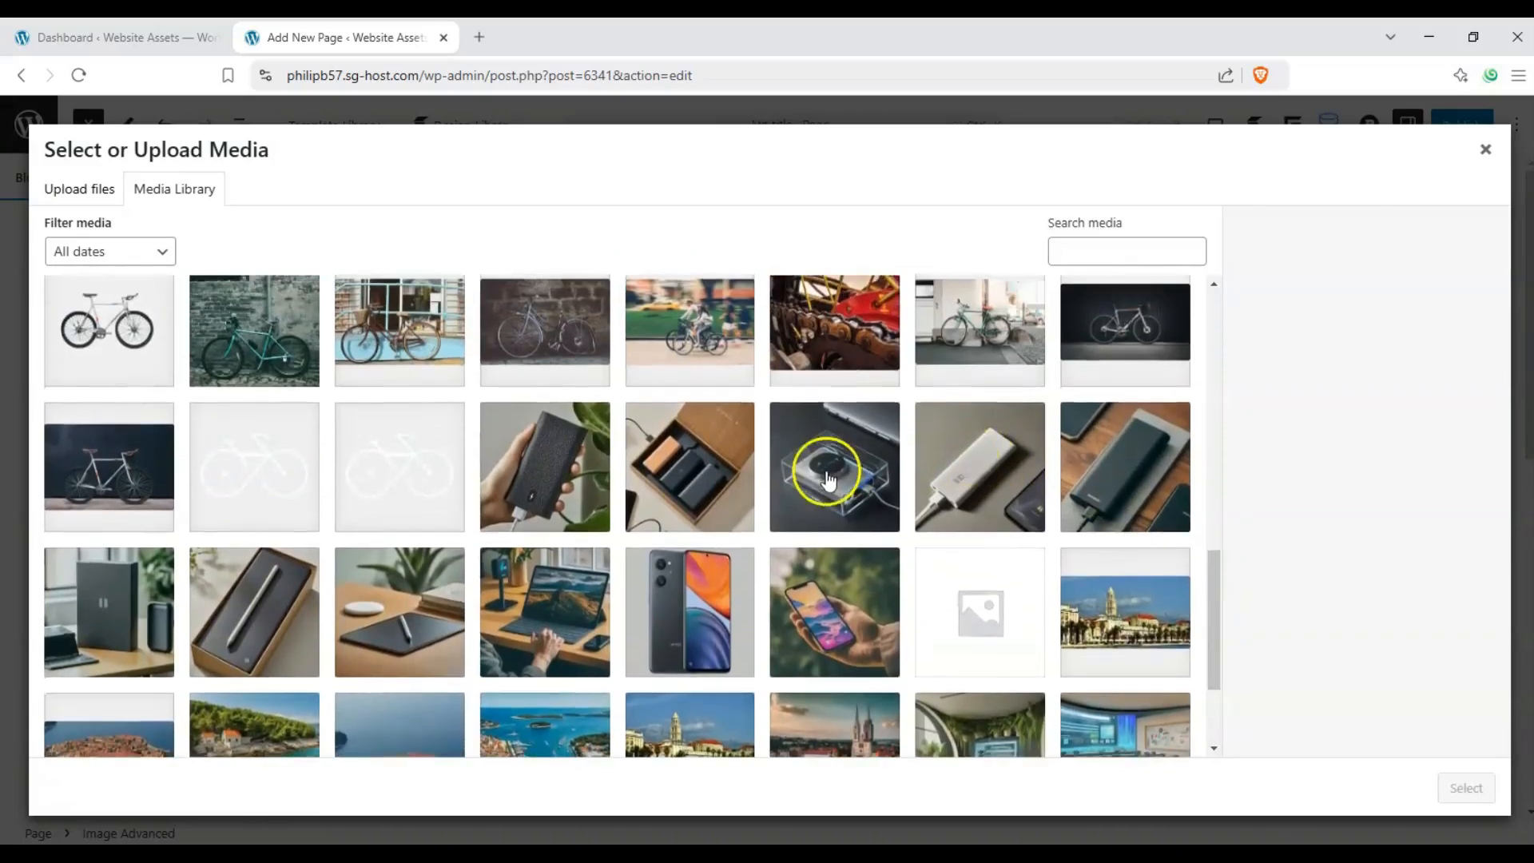
{"action": "scroll", "coordinate": [828, 480], "scroll_direction": "down", "scroll_amount": 1}
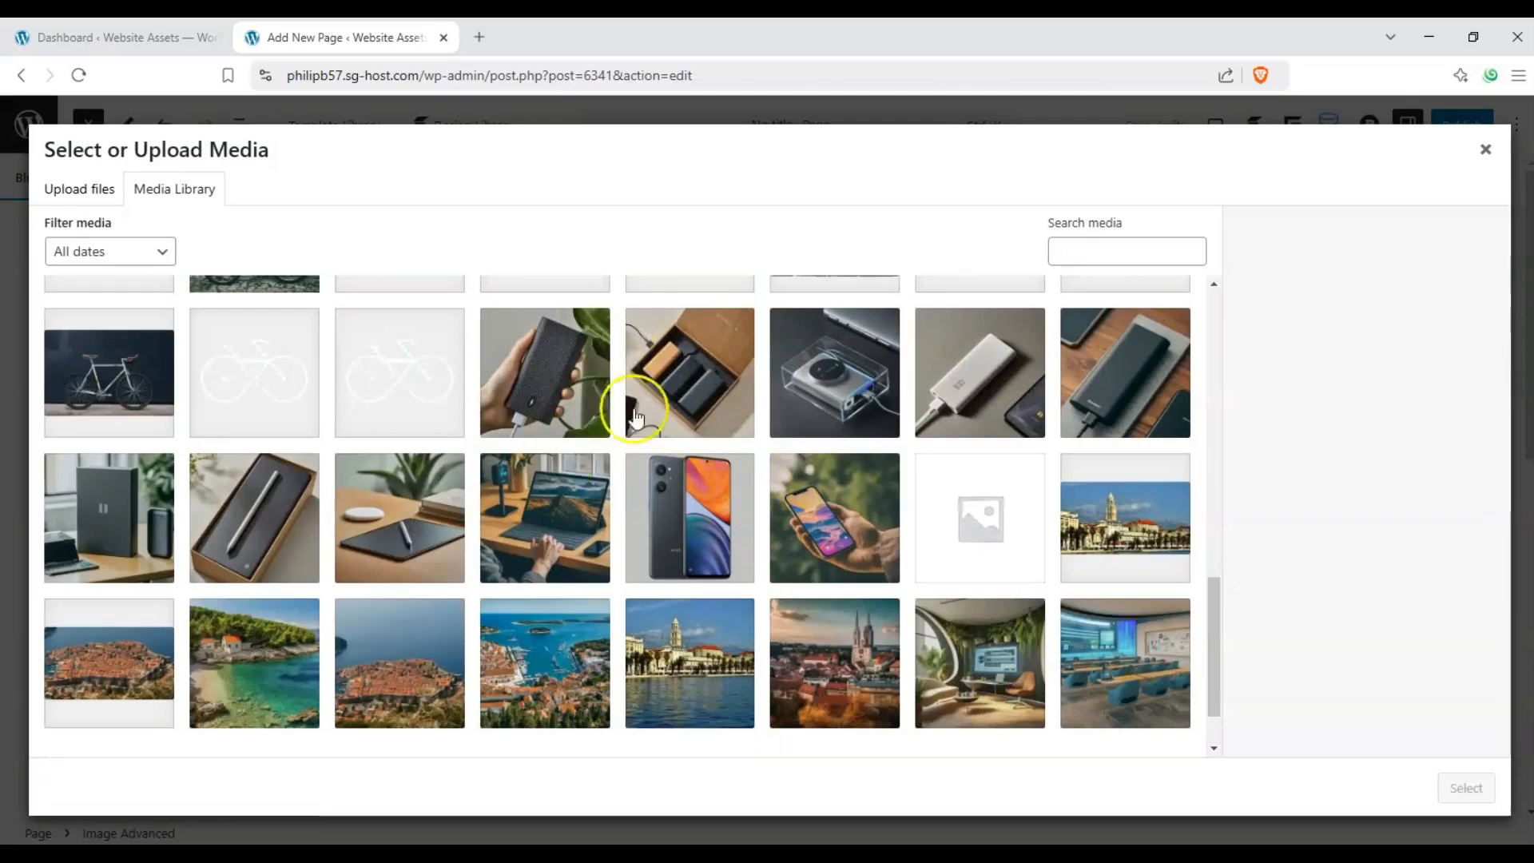
{"action": "left_click", "coordinate": [701, 348]}
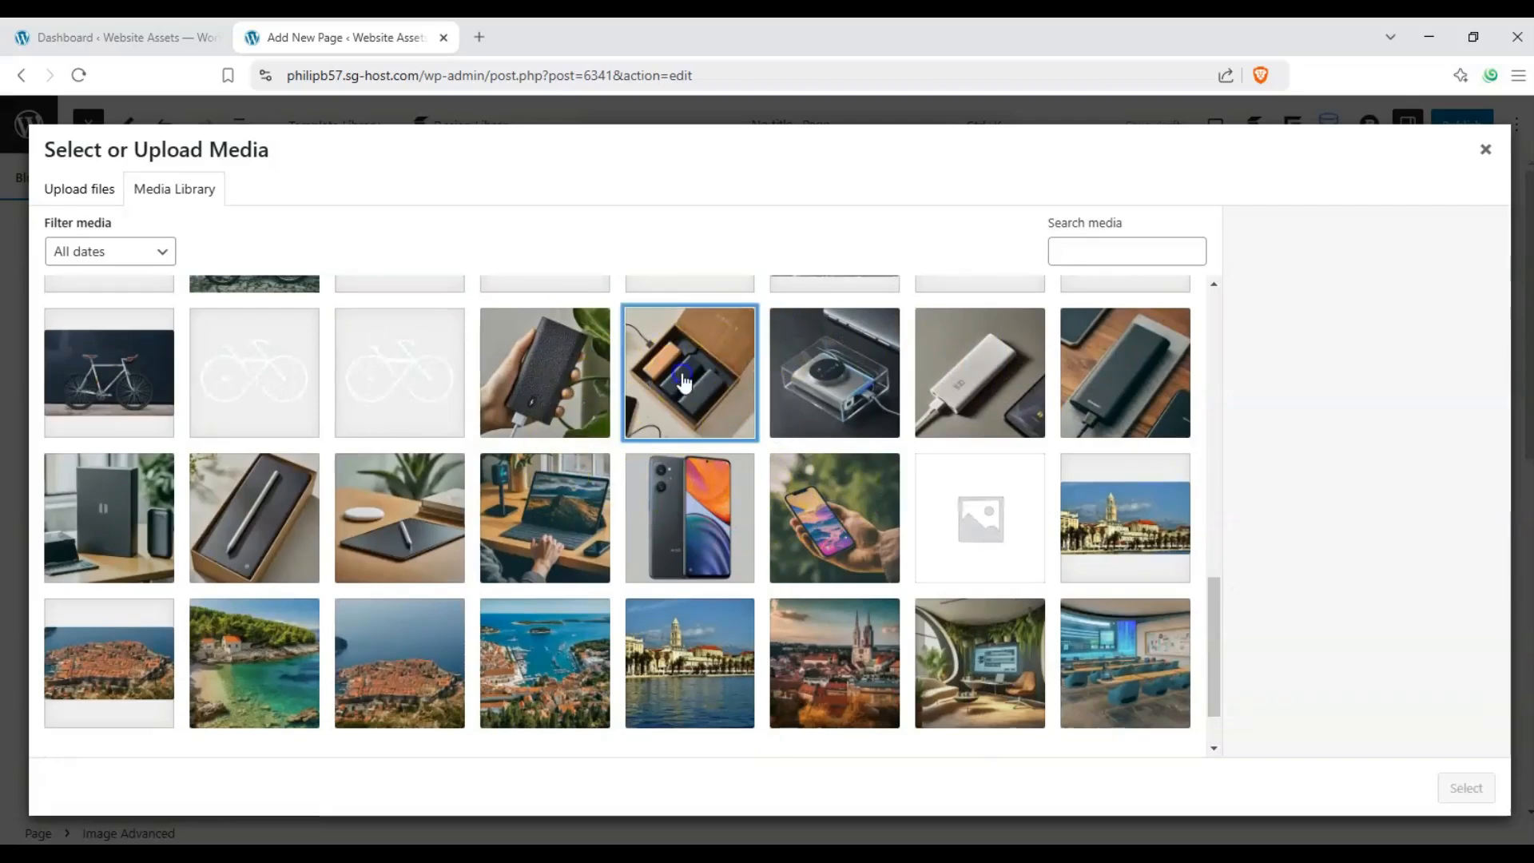
{"action": "left_click", "coordinate": [705, 384]}
{"action": "left_click", "coordinate": [749, 435]}
{"action": "left_click", "coordinate": [1487, 795]}
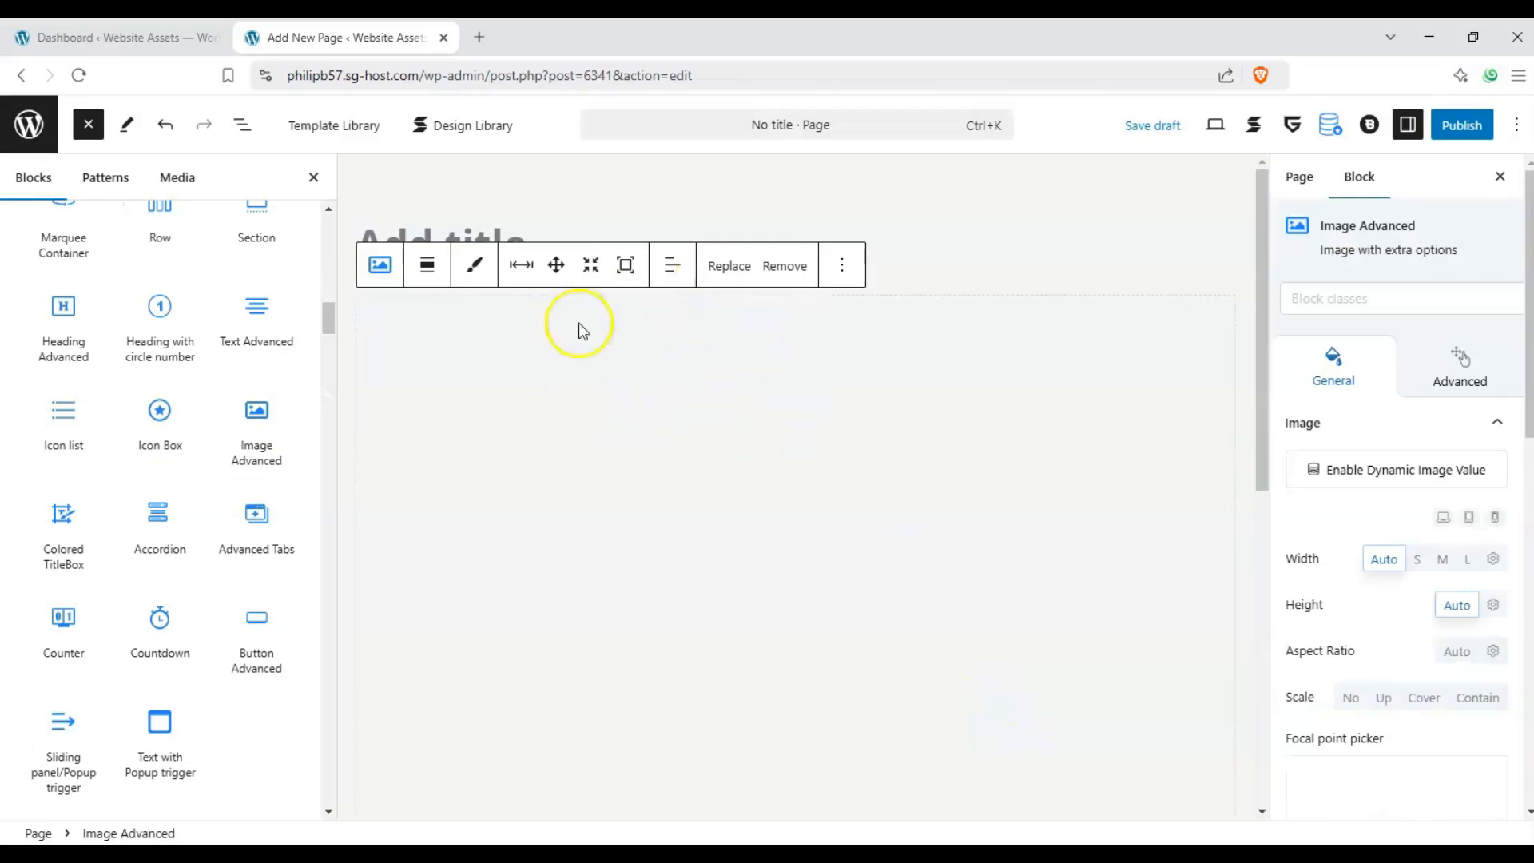
Step: Close the block inserter and look over the inserted power bank image from top to bottom
{"action": "scroll", "coordinate": [560, 363], "scroll_direction": "down", "scroll_amount": 3}
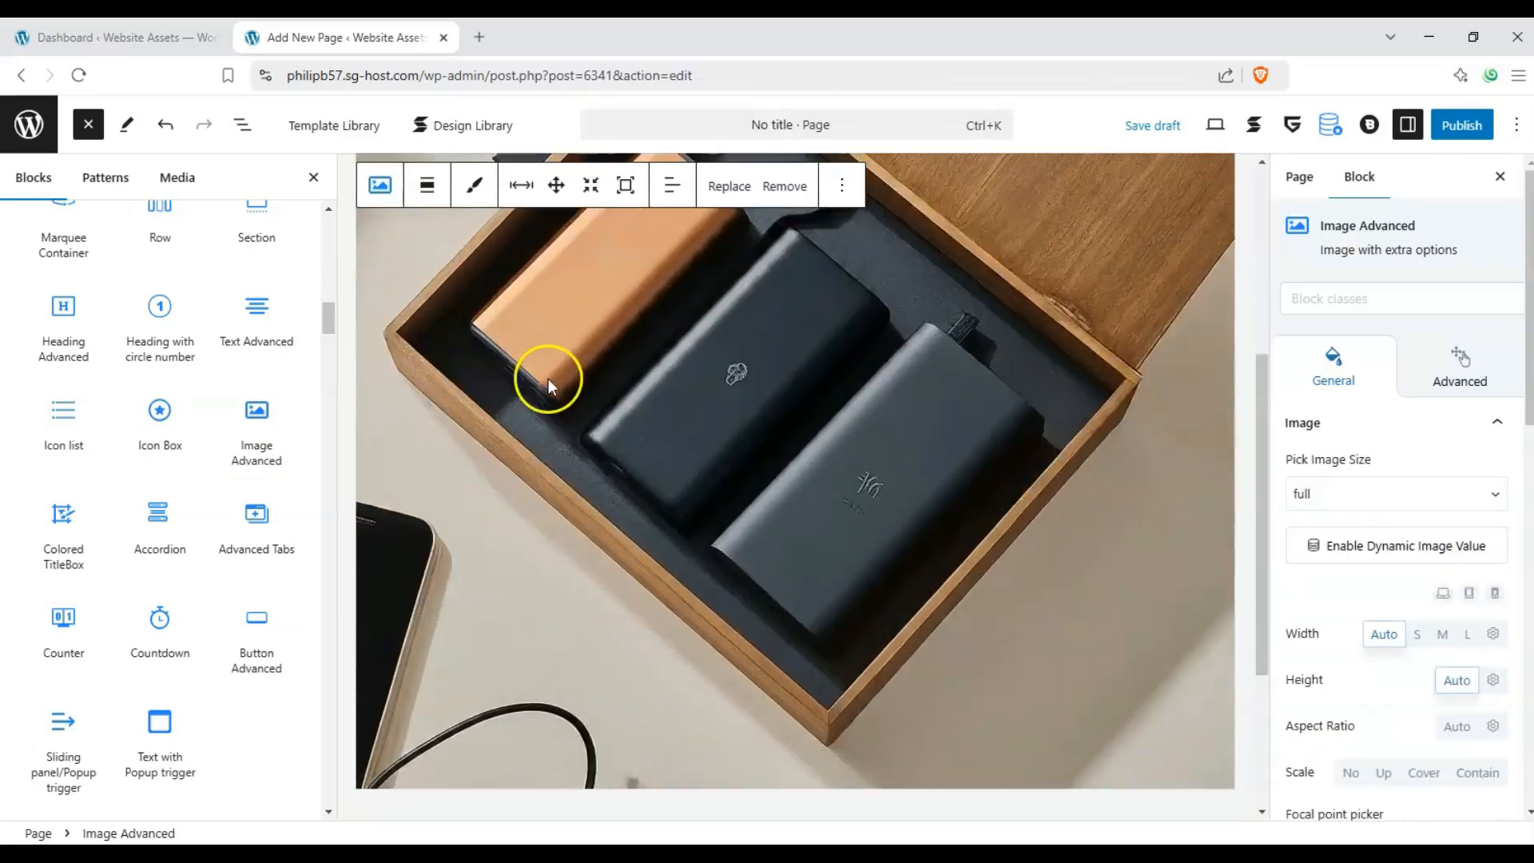
{"action": "scroll", "coordinate": [548, 376], "scroll_direction": "up", "scroll_amount": 1}
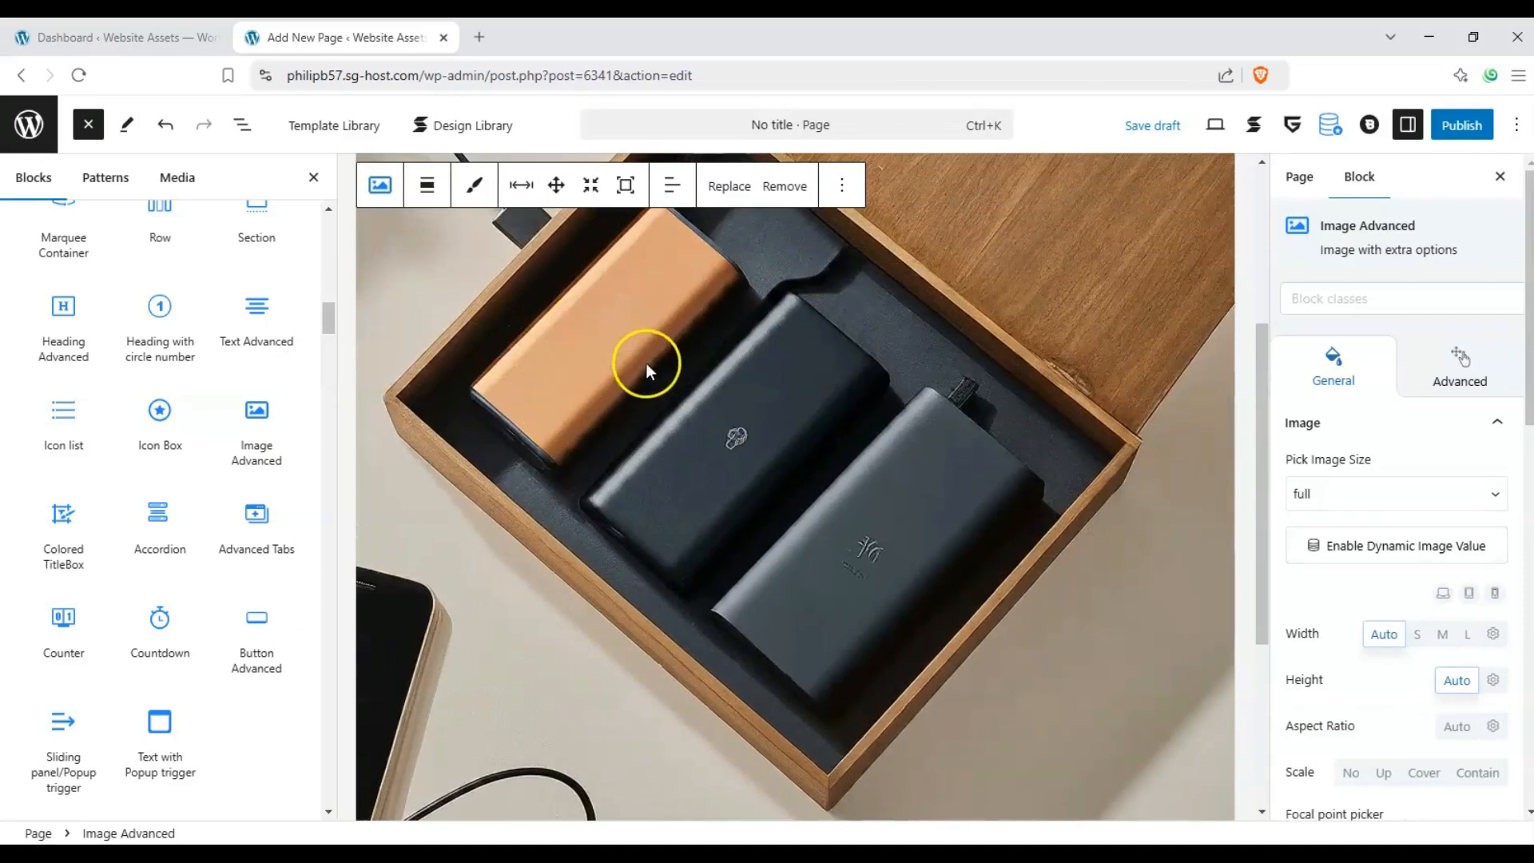
{"action": "left_click", "coordinate": [87, 128]}
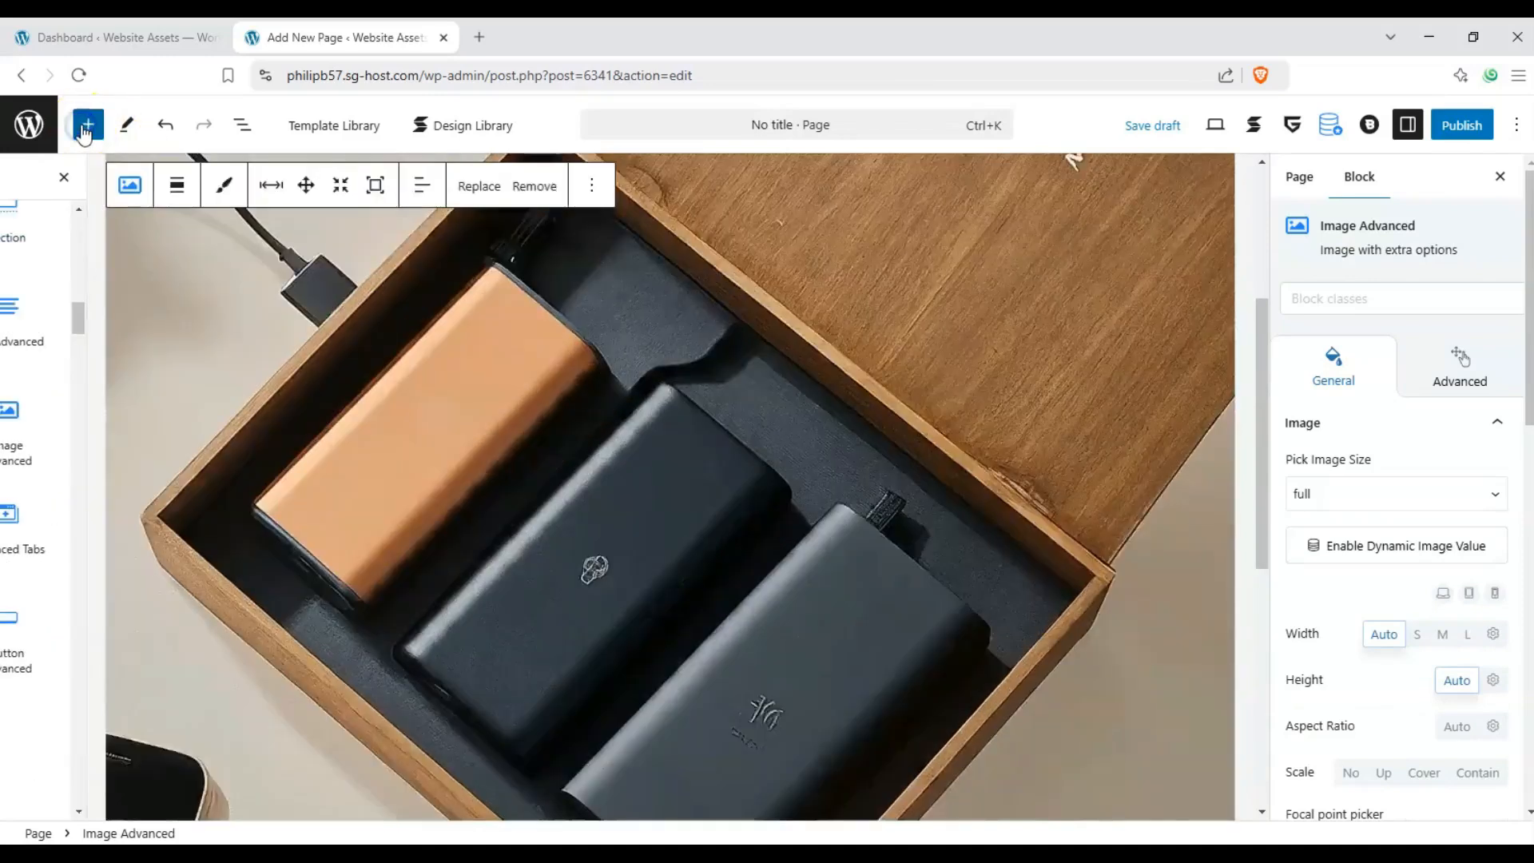
{"action": "scroll", "coordinate": [387, 256], "scroll_direction": "up", "scroll_amount": 4}
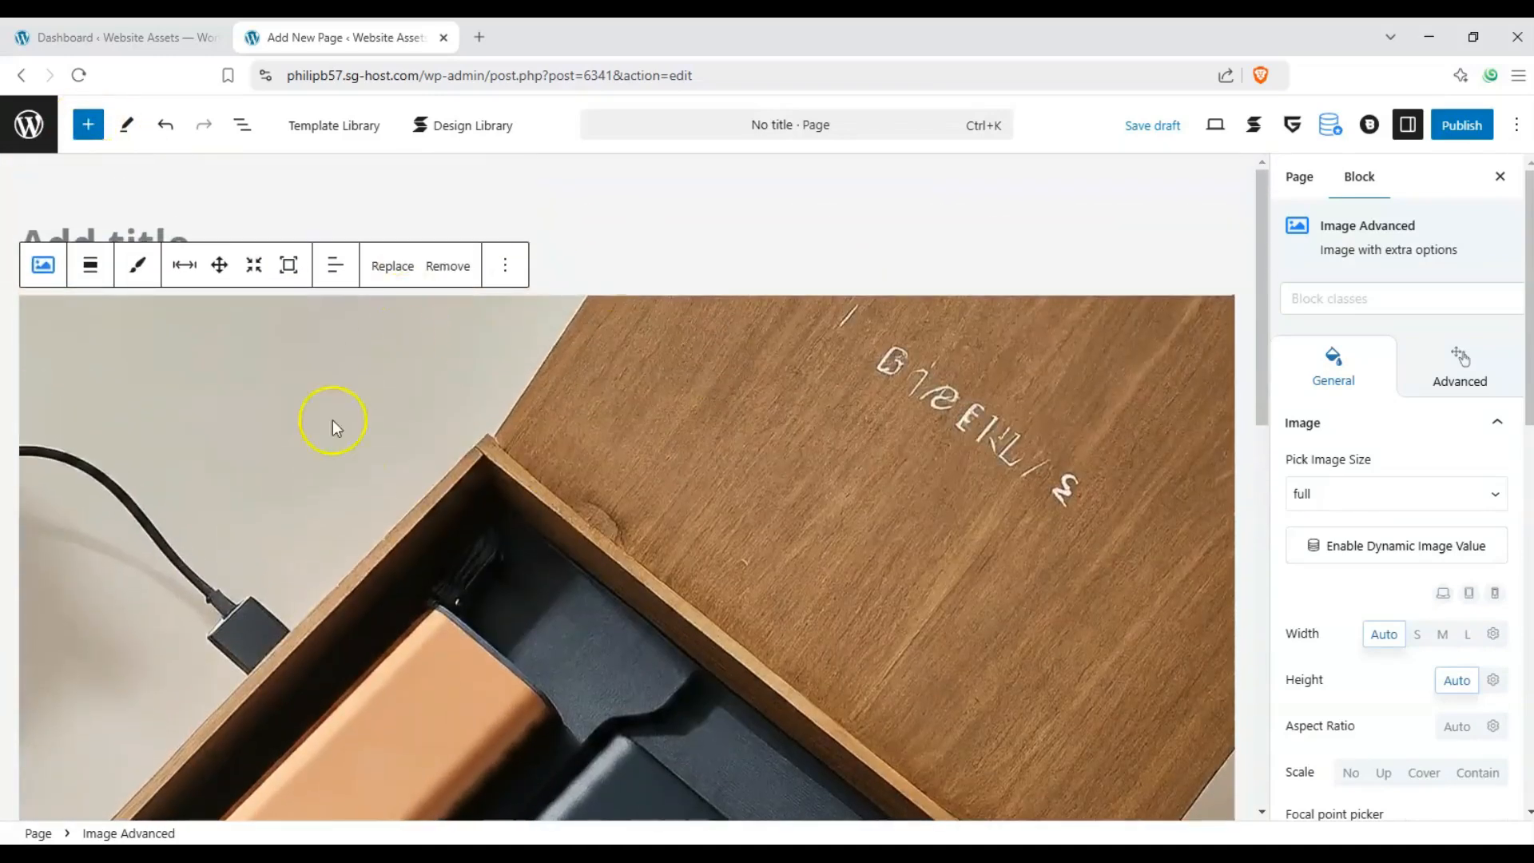
{"action": "scroll", "coordinate": [488, 481], "scroll_direction": "down", "scroll_amount": 10}
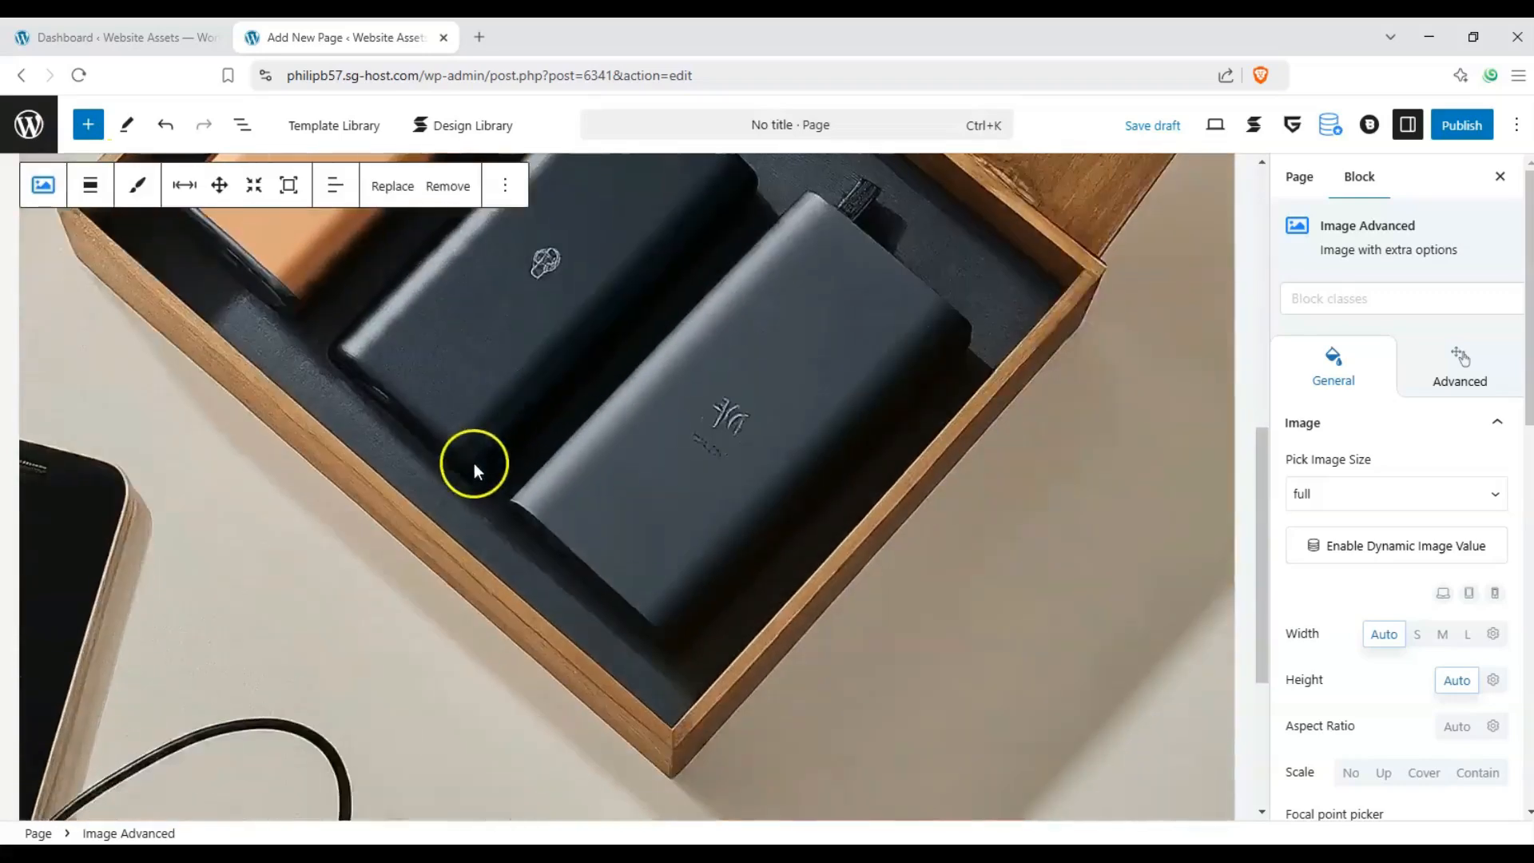
{"action": "scroll", "coordinate": [471, 463], "scroll_direction": "up", "scroll_amount": 8}
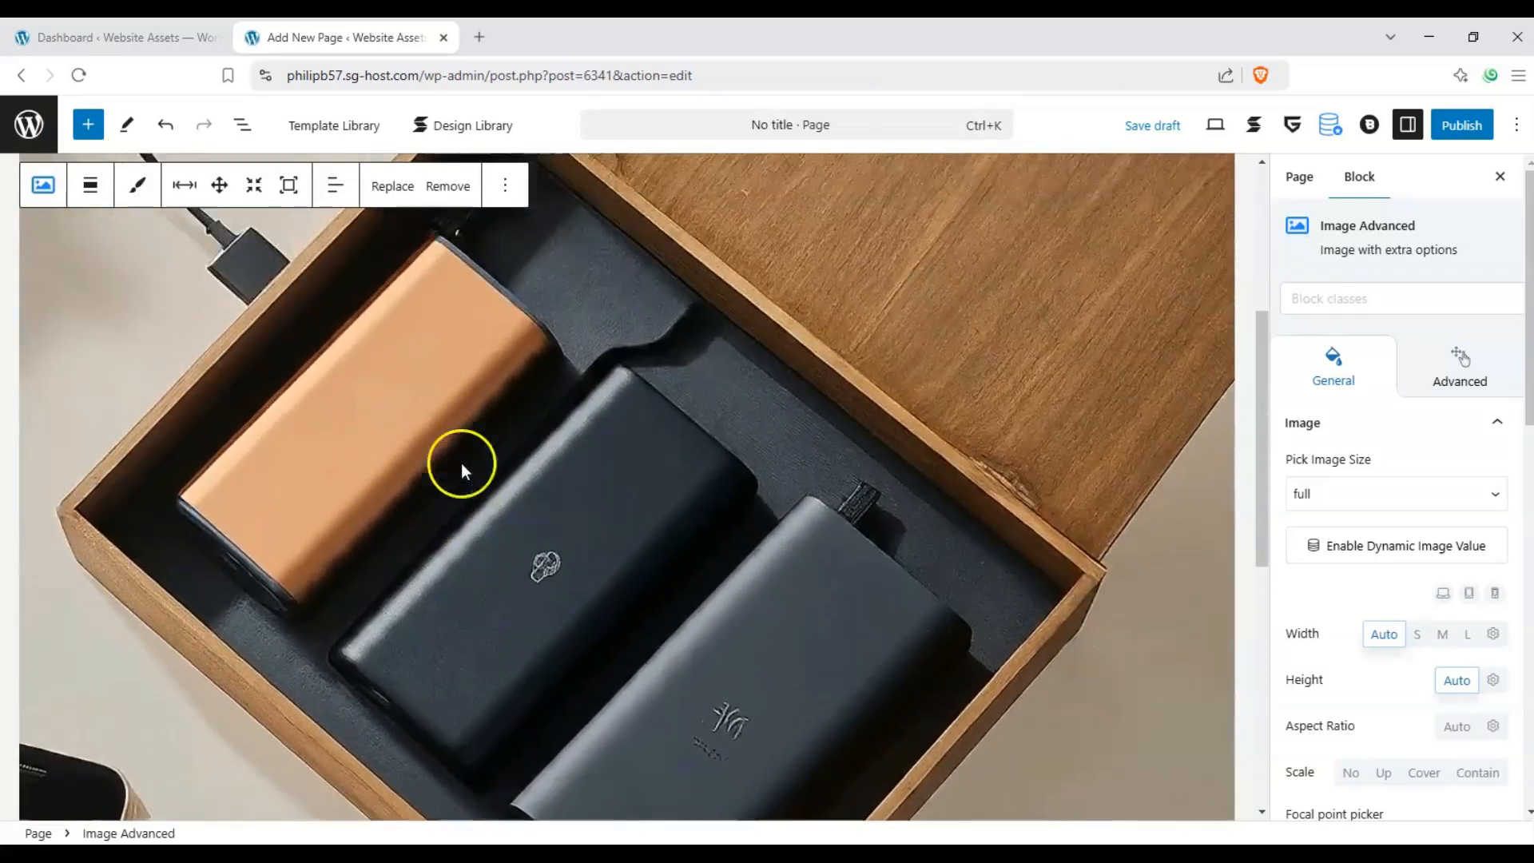
{"action": "scroll", "coordinate": [434, 449], "scroll_direction": "up", "scroll_amount": 3}
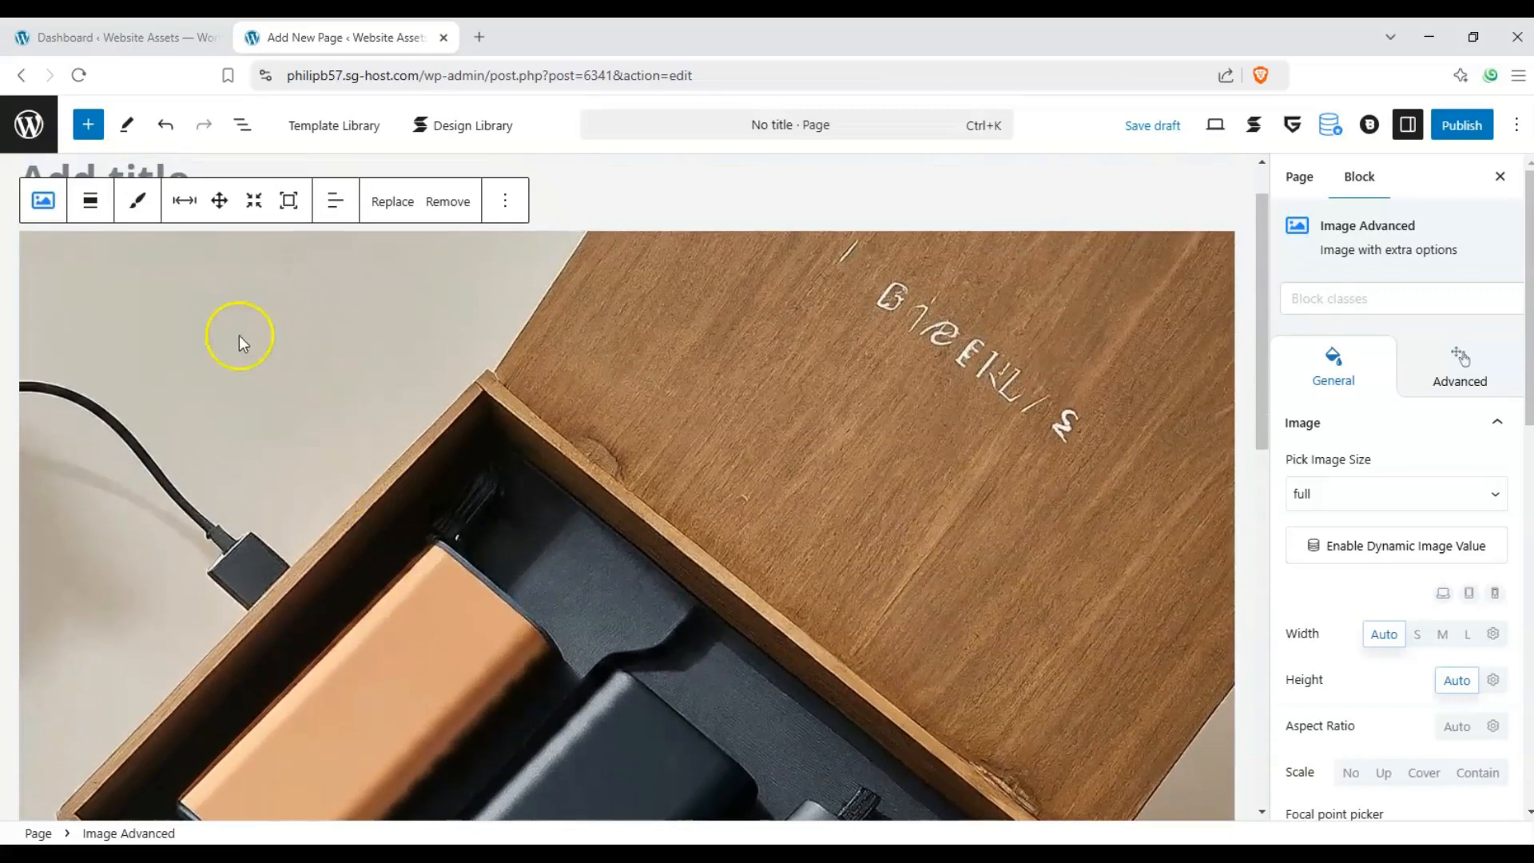
Step: Try the Wide width and Full width alignments on the image, and set its alignment back to None
{"action": "left_click", "coordinate": [90, 201]}
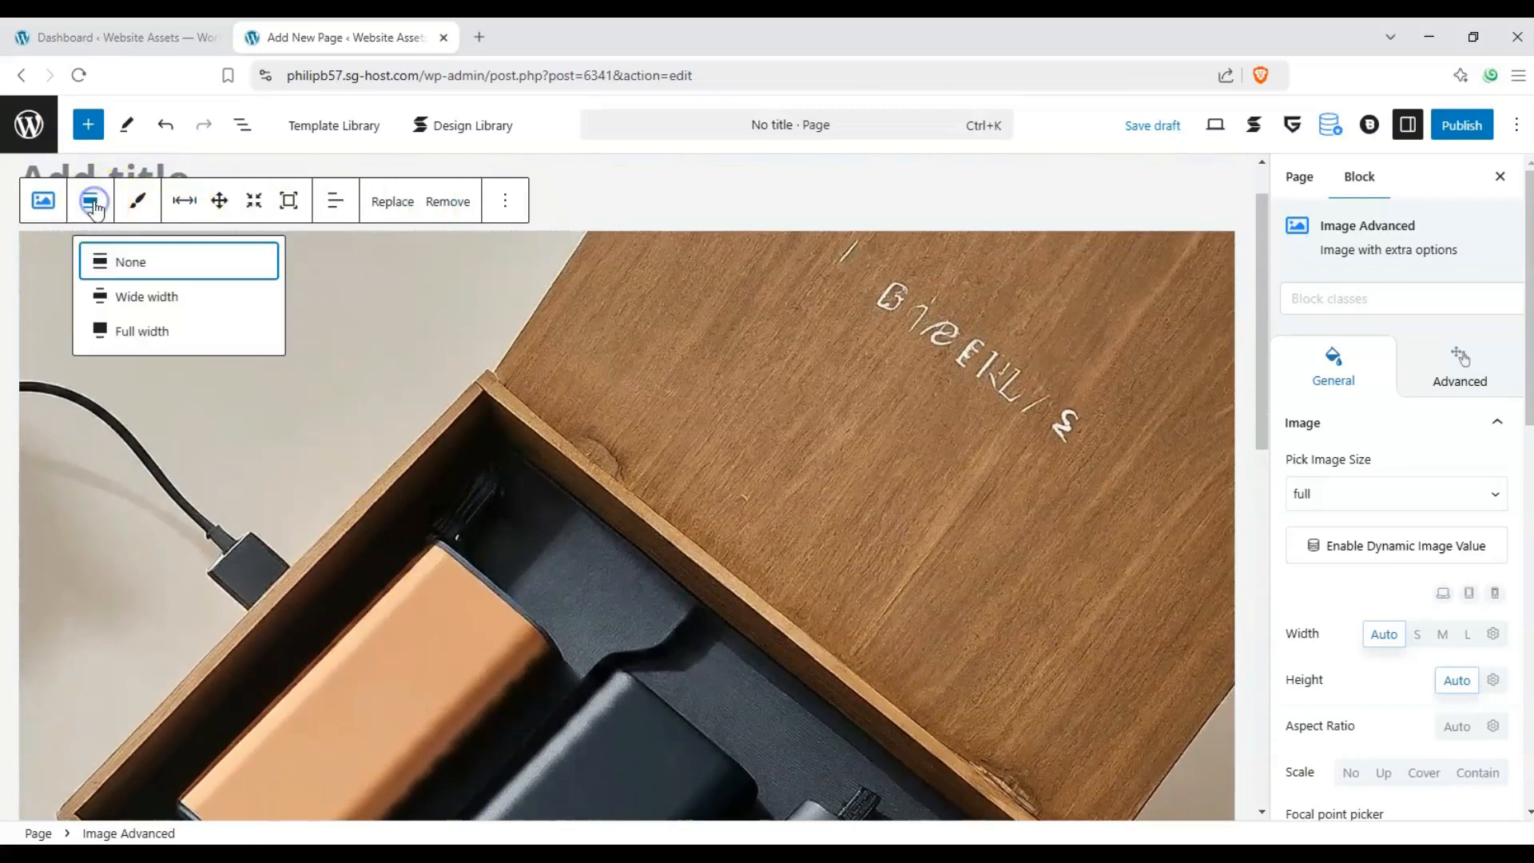
{"action": "left_click", "coordinate": [125, 298]}
{"action": "left_click", "coordinate": [91, 202]}
{"action": "left_click", "coordinate": [112, 330]}
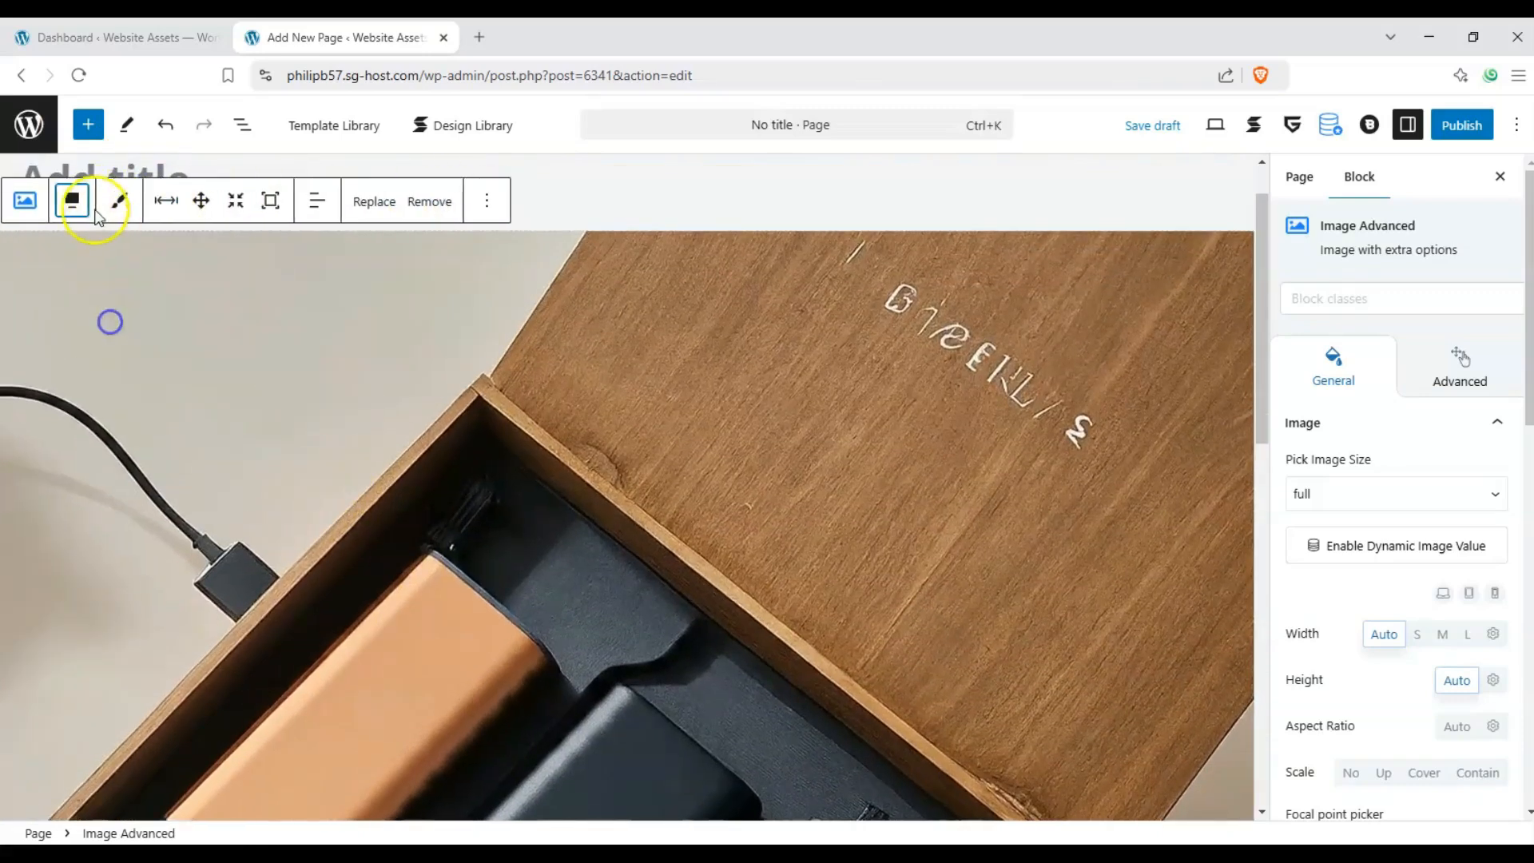
{"action": "left_click", "coordinate": [74, 204]}
{"action": "left_click", "coordinate": [83, 262]}
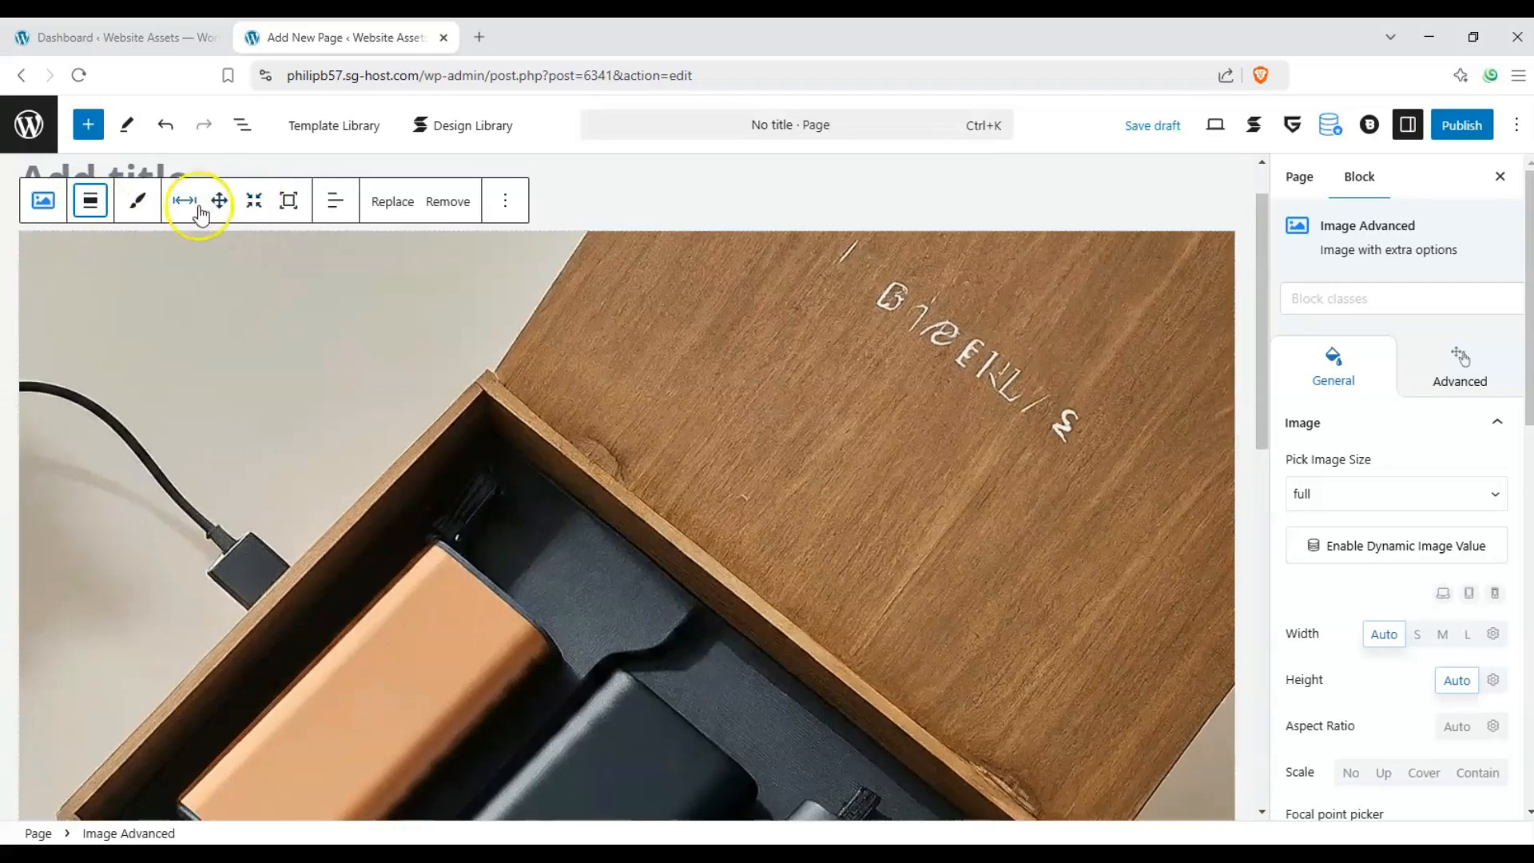
Step: Try the Align Center and Align Right options on the image block
{"action": "left_click", "coordinate": [336, 201]}
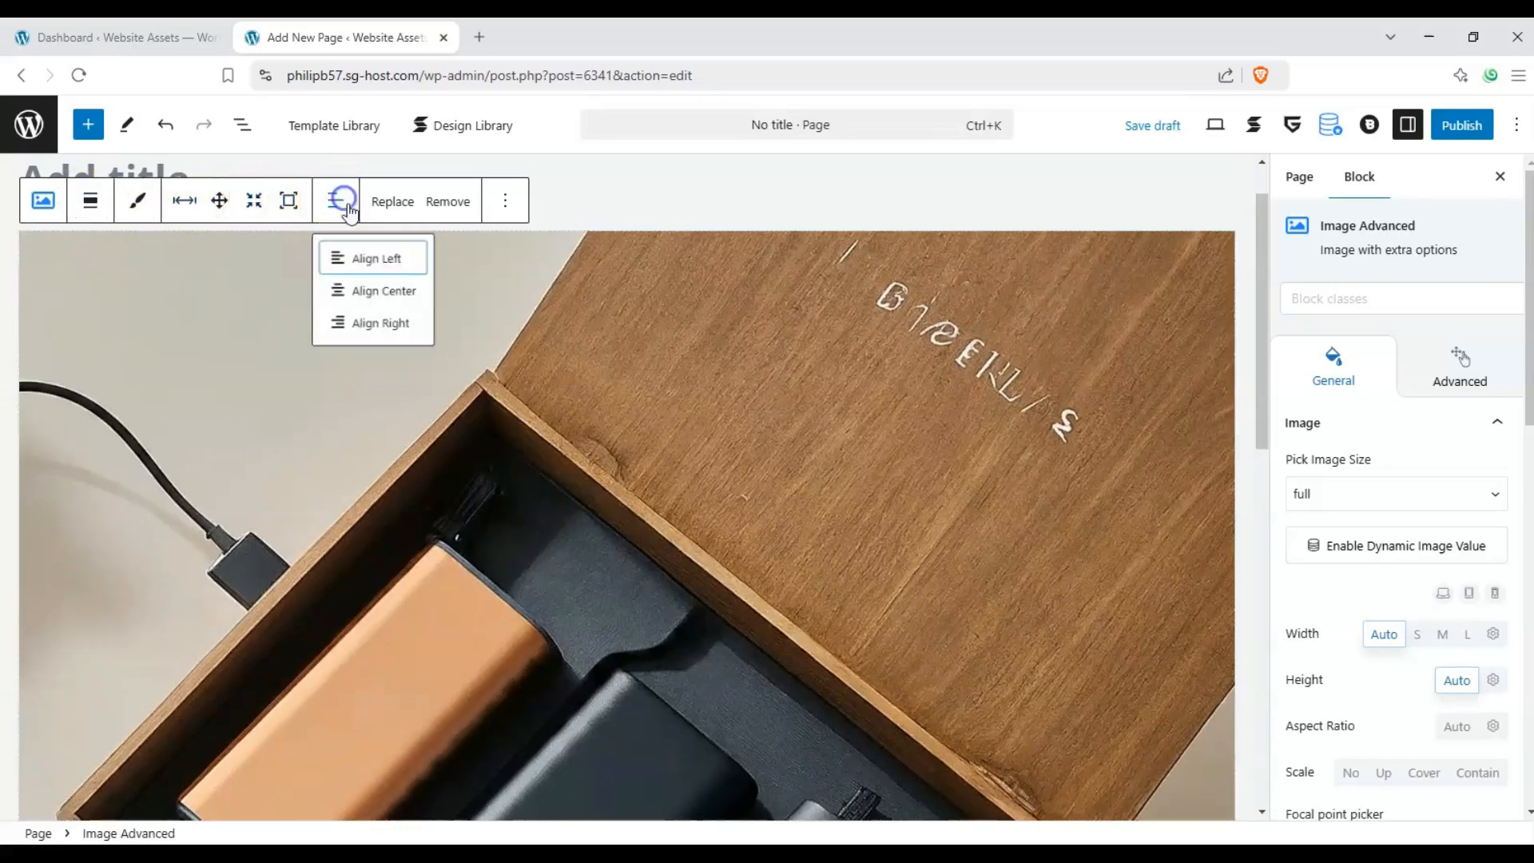
{"action": "left_click", "coordinate": [367, 295]}
{"action": "left_click", "coordinate": [334, 201]}
{"action": "left_click", "coordinate": [358, 327]}
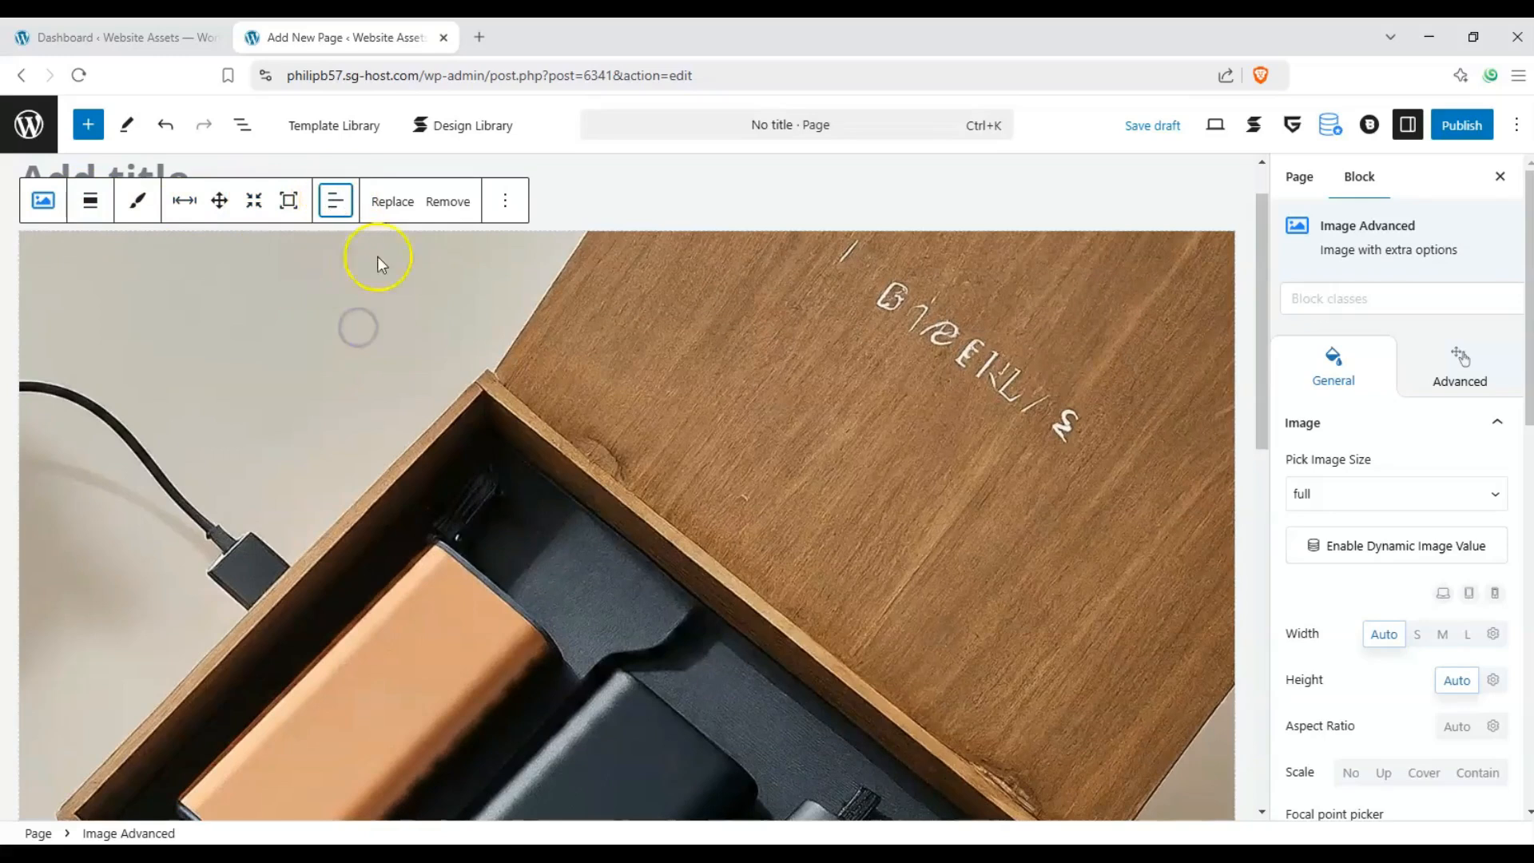
Step: Enable freehand resizing of the image, shrink it to about 811 px wide with a reduced height, and round its corners
{"action": "left_click", "coordinate": [187, 206]}
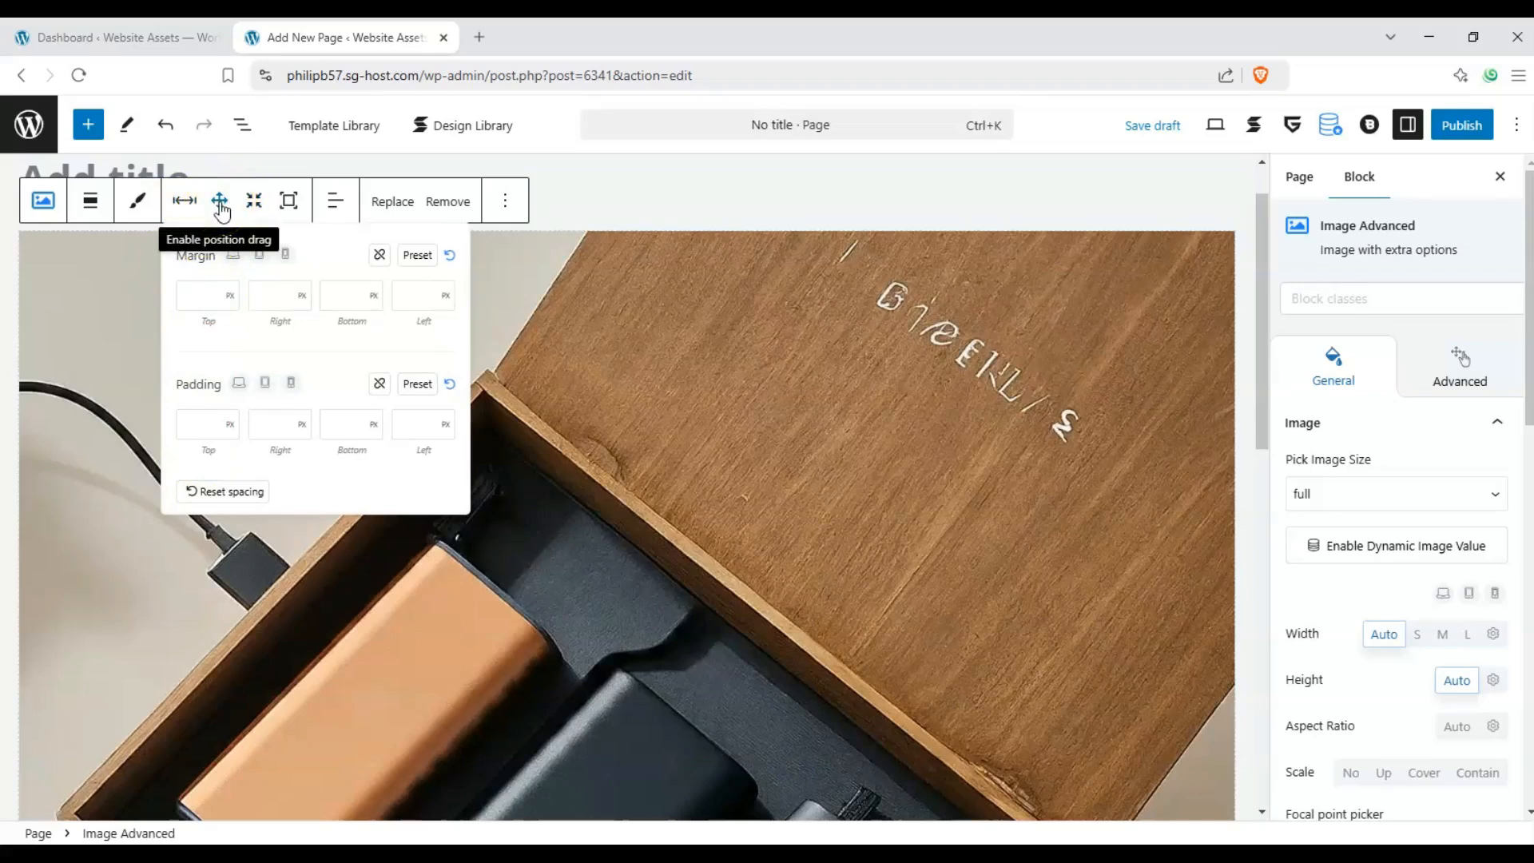
{"action": "left_click", "coordinate": [263, 200]}
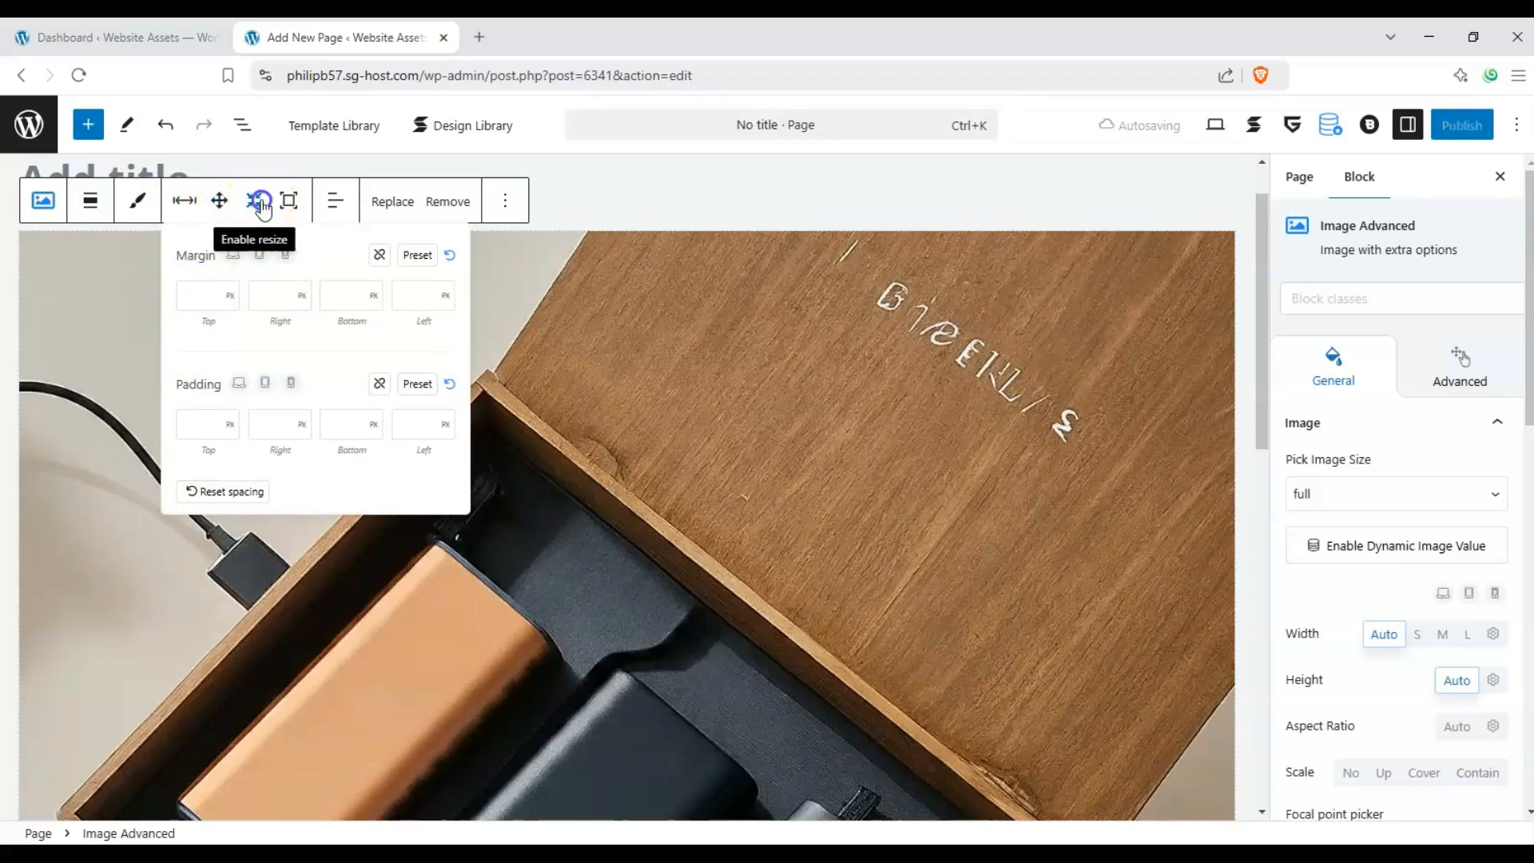
{"action": "left_click", "coordinate": [262, 202]}
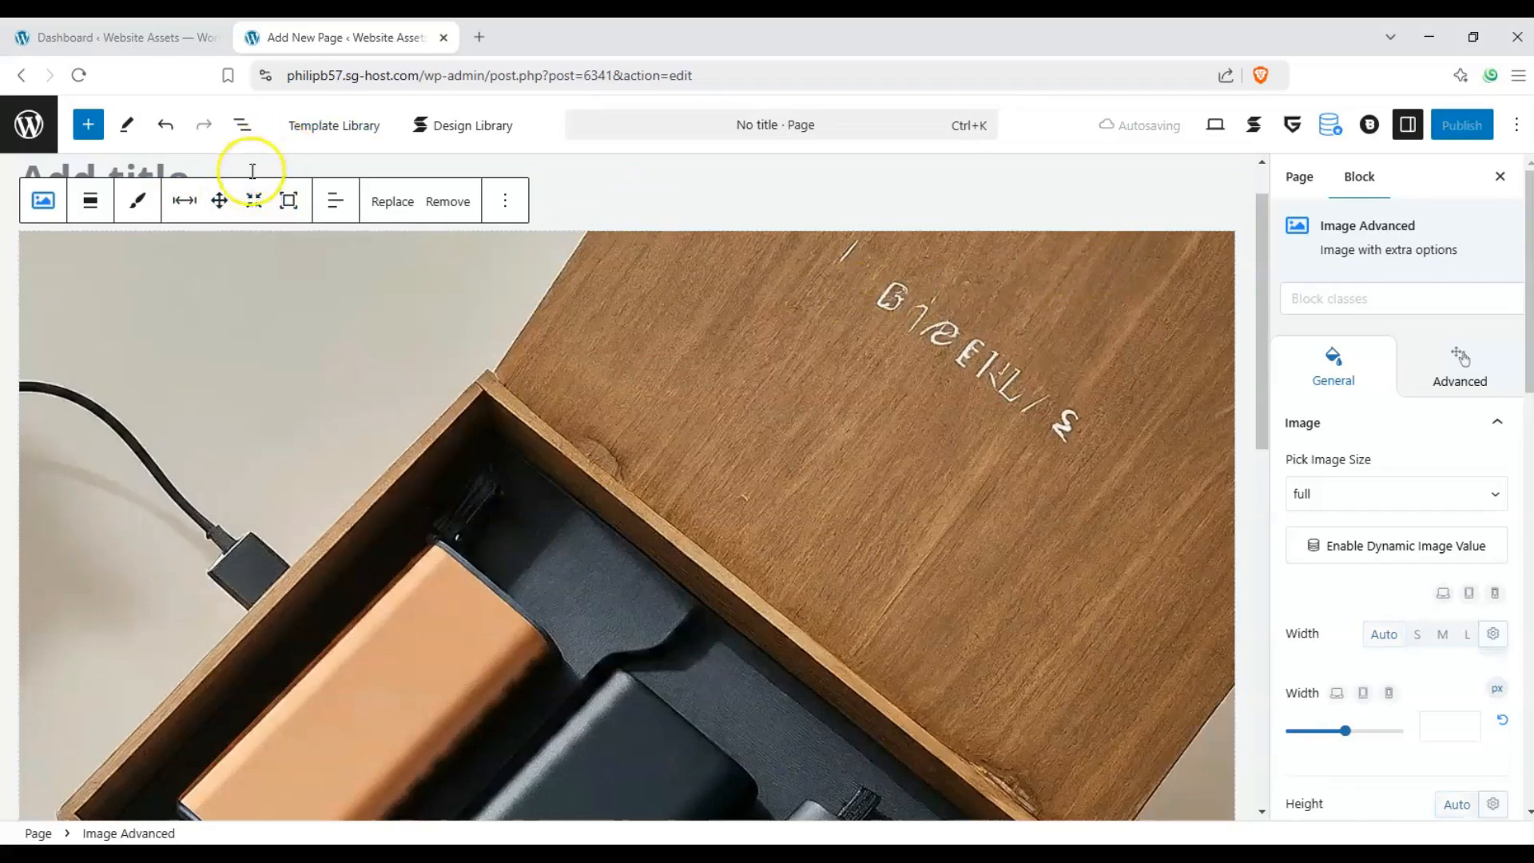
{"action": "left_click", "coordinate": [288, 201]}
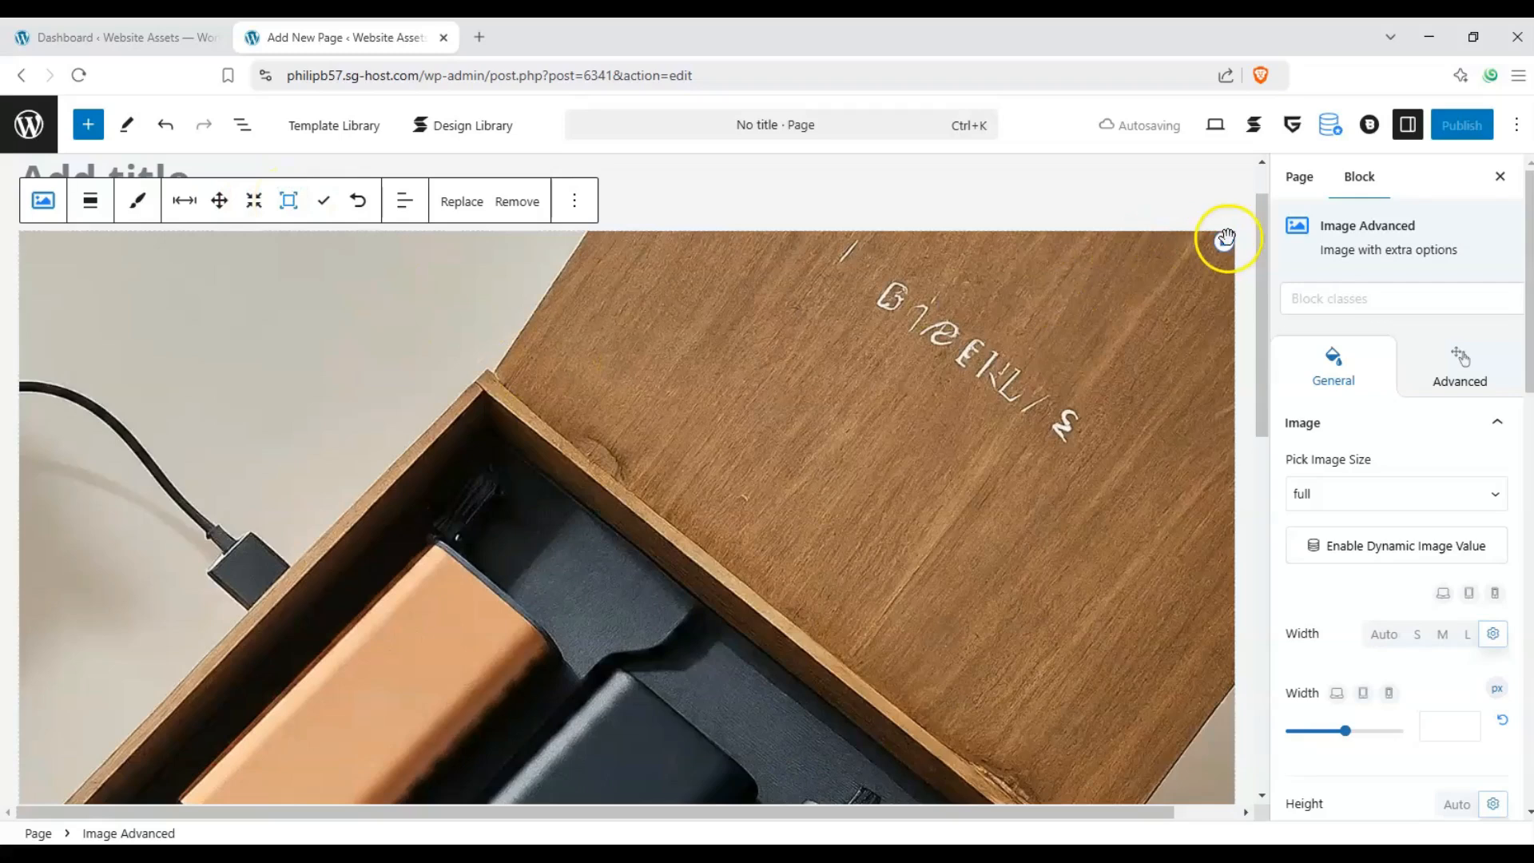
{"action": "left_click_drag", "start_coordinate": [1205, 264], "coordinate": [799, 360]}
{"action": "left_click_drag", "start_coordinate": [408, 610], "coordinate": [535, 483]}
{"action": "left_click_drag", "start_coordinate": [403, 523], "coordinate": [427, 644]}
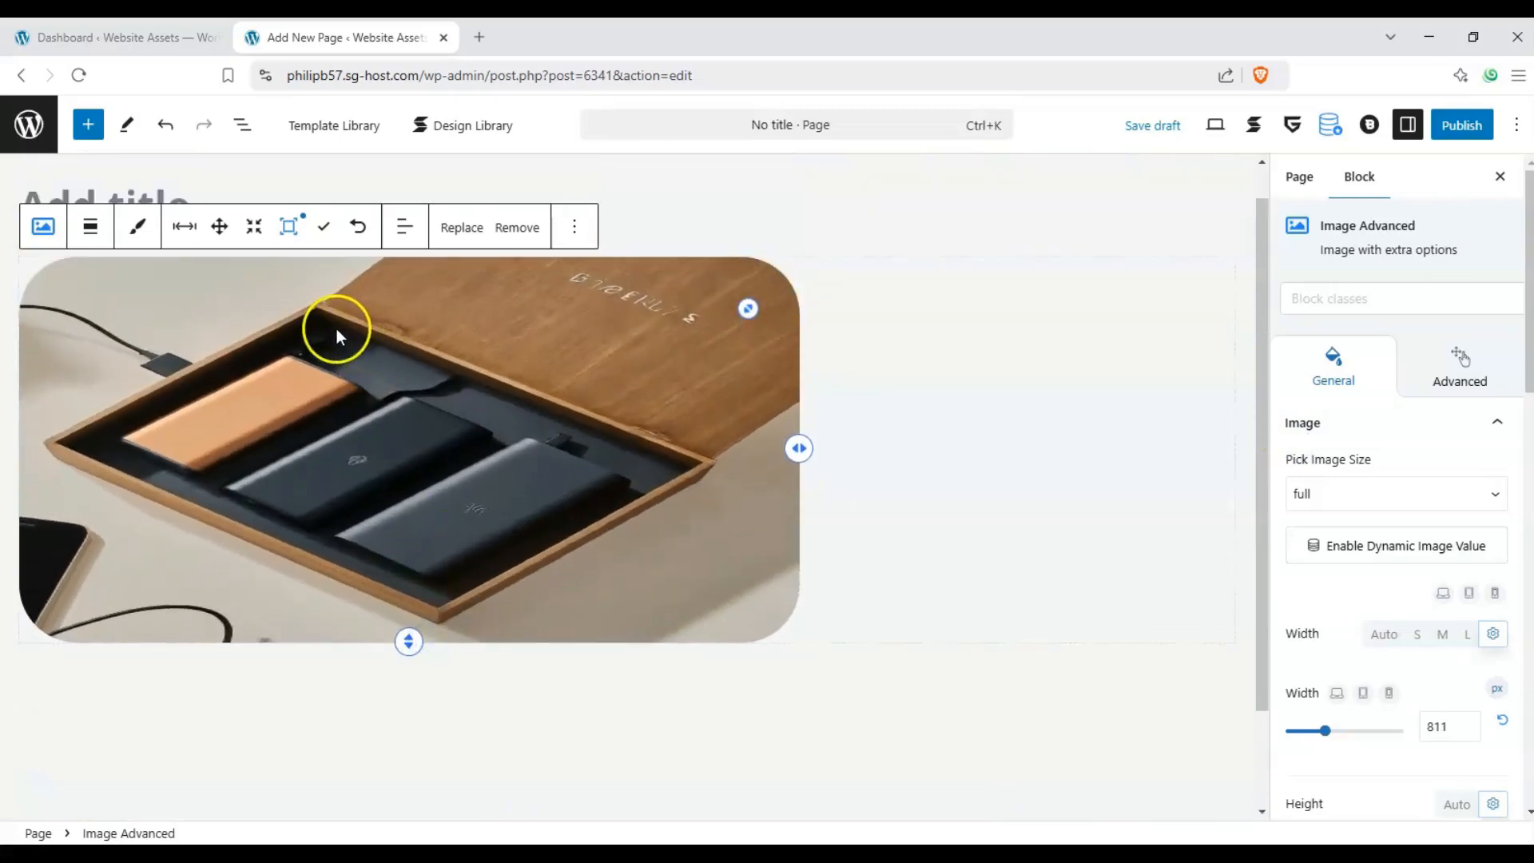
Step: Enable freehand positioning of the image and move it around the page area beneath the title
{"action": "left_click", "coordinate": [222, 227]}
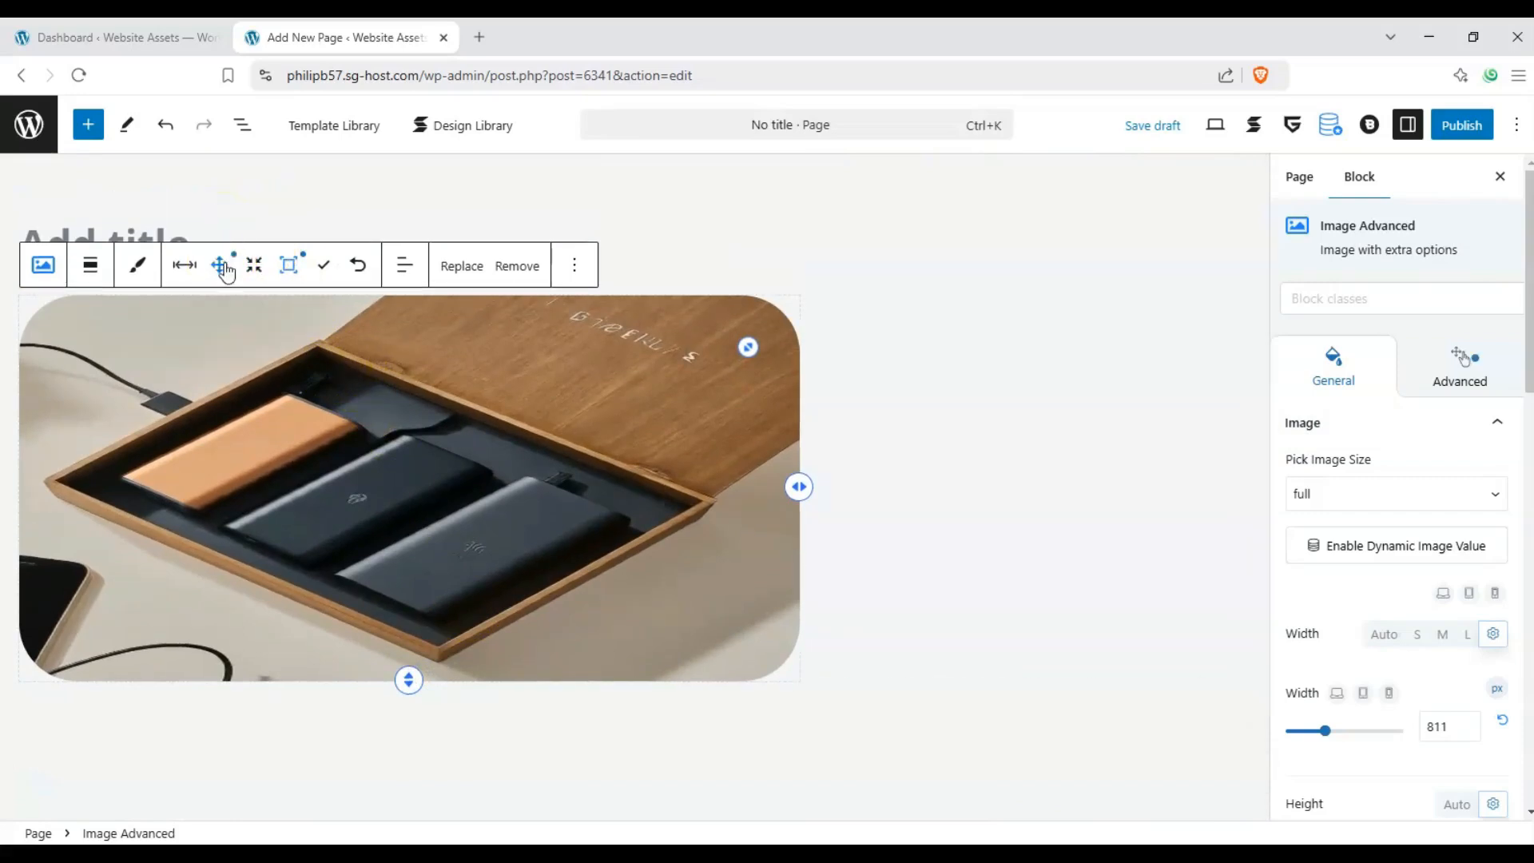
{"action": "left_click_drag", "start_coordinate": [338, 416], "coordinate": [730, 424]}
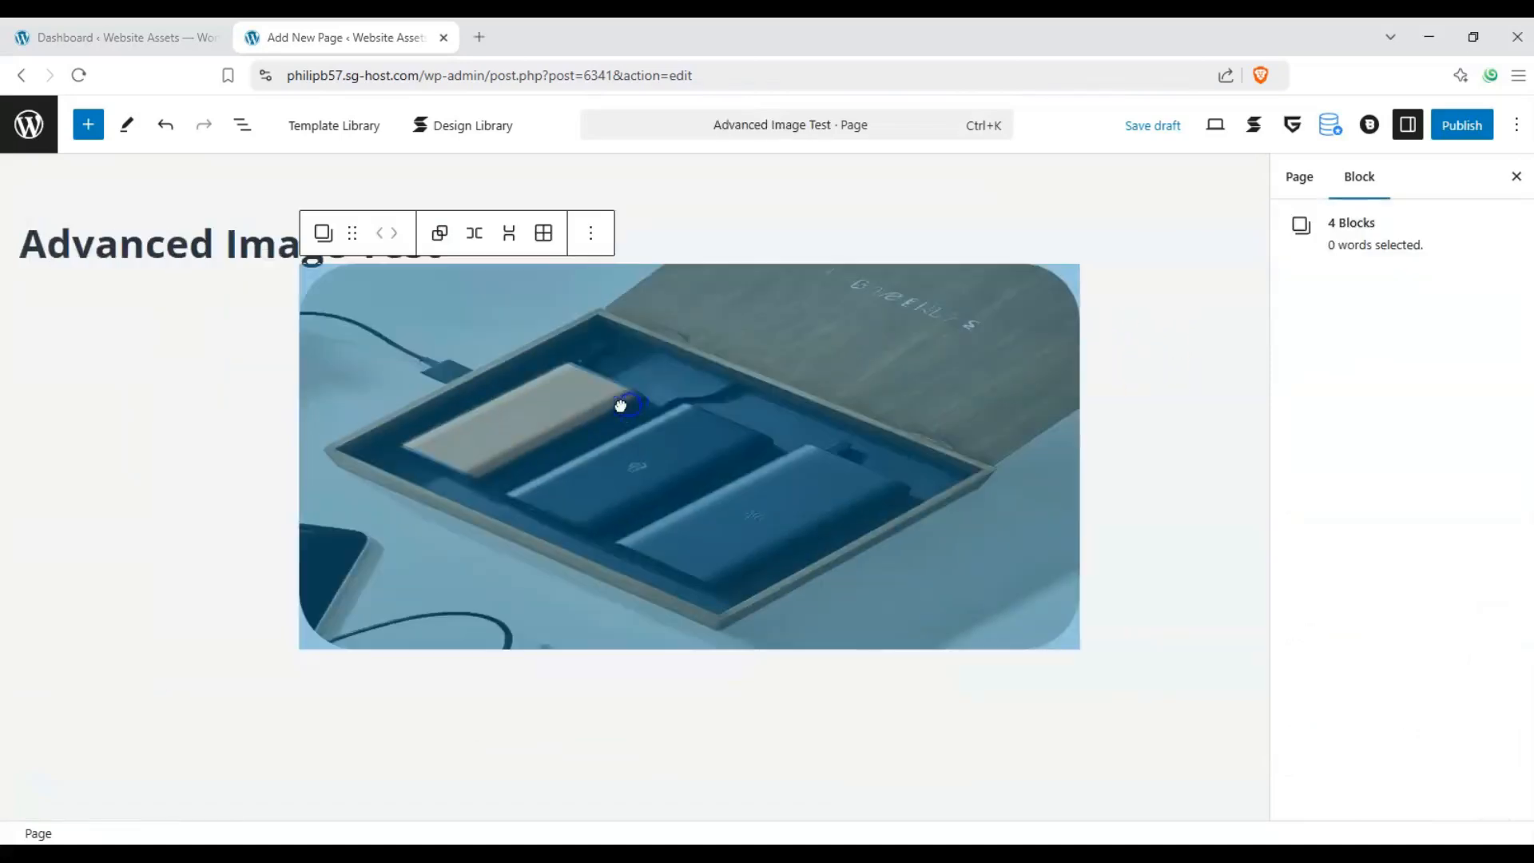
{"action": "left_click", "coordinate": [454, 419]}
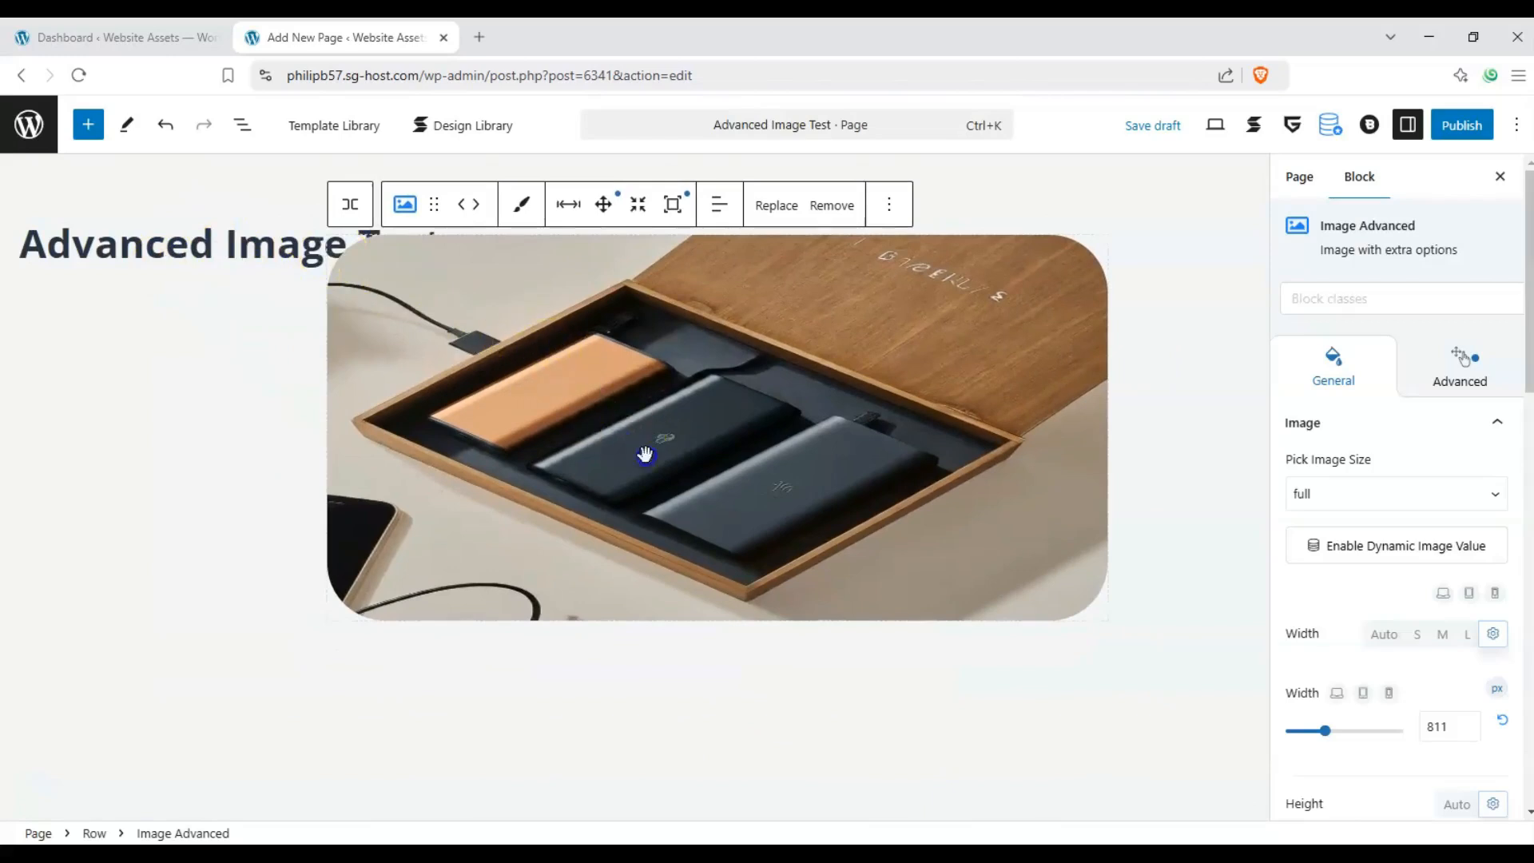
{"action": "left_click_drag", "start_coordinate": [646, 453], "coordinate": [336, 377]}
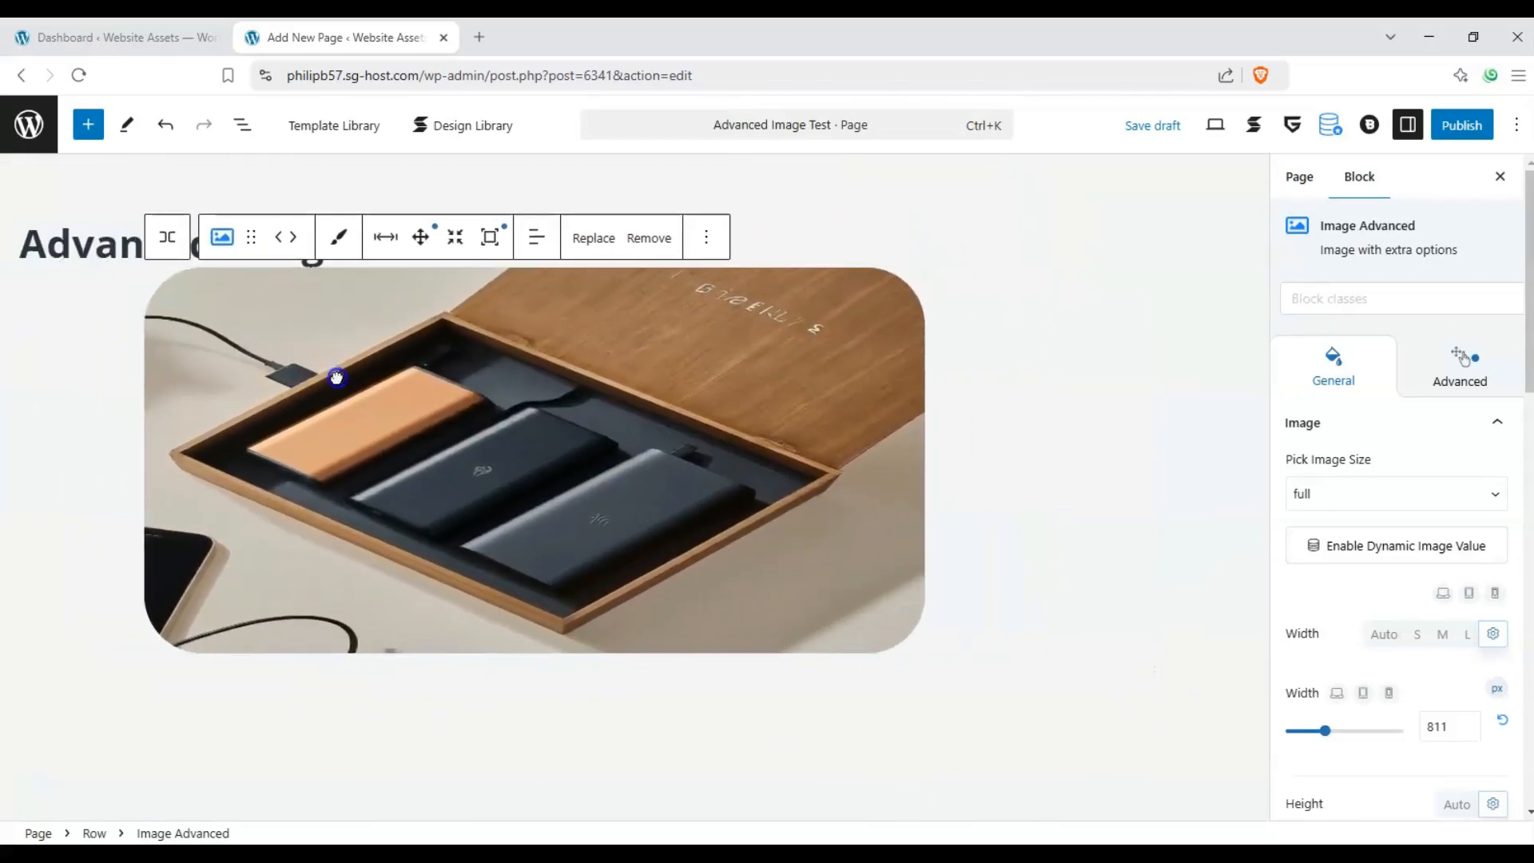
{"action": "left_click_drag", "start_coordinate": [637, 424], "coordinate": [810, 434]}
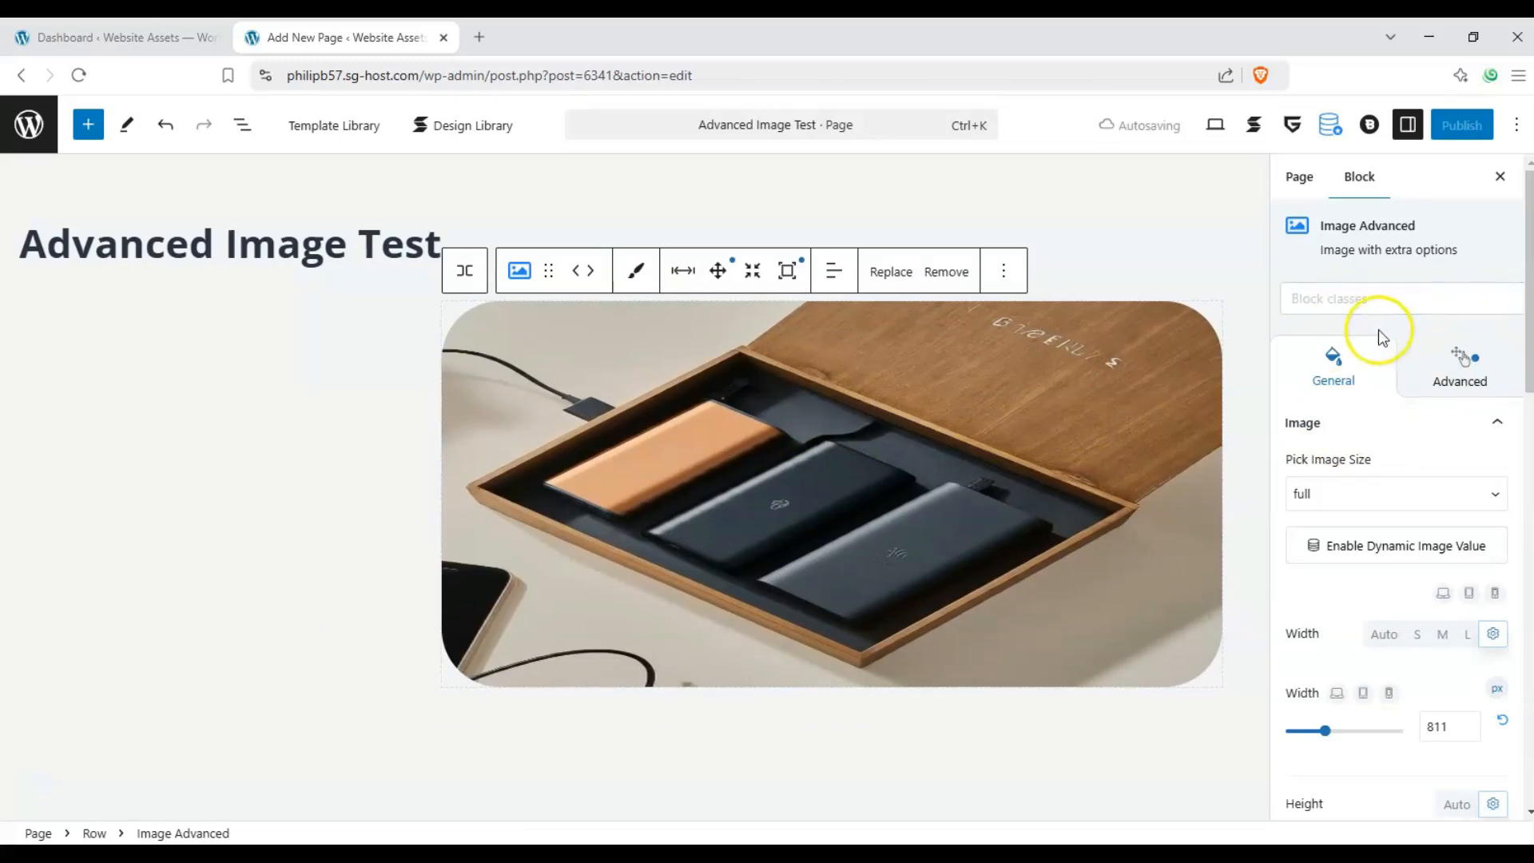
Step: Collapse the Image settings and try Classic Class and Global Class as the type for a new block class
{"action": "scroll", "coordinate": [1380, 359], "scroll_direction": "down", "scroll_amount": 1}
{"action": "left_click", "coordinate": [1493, 386]}
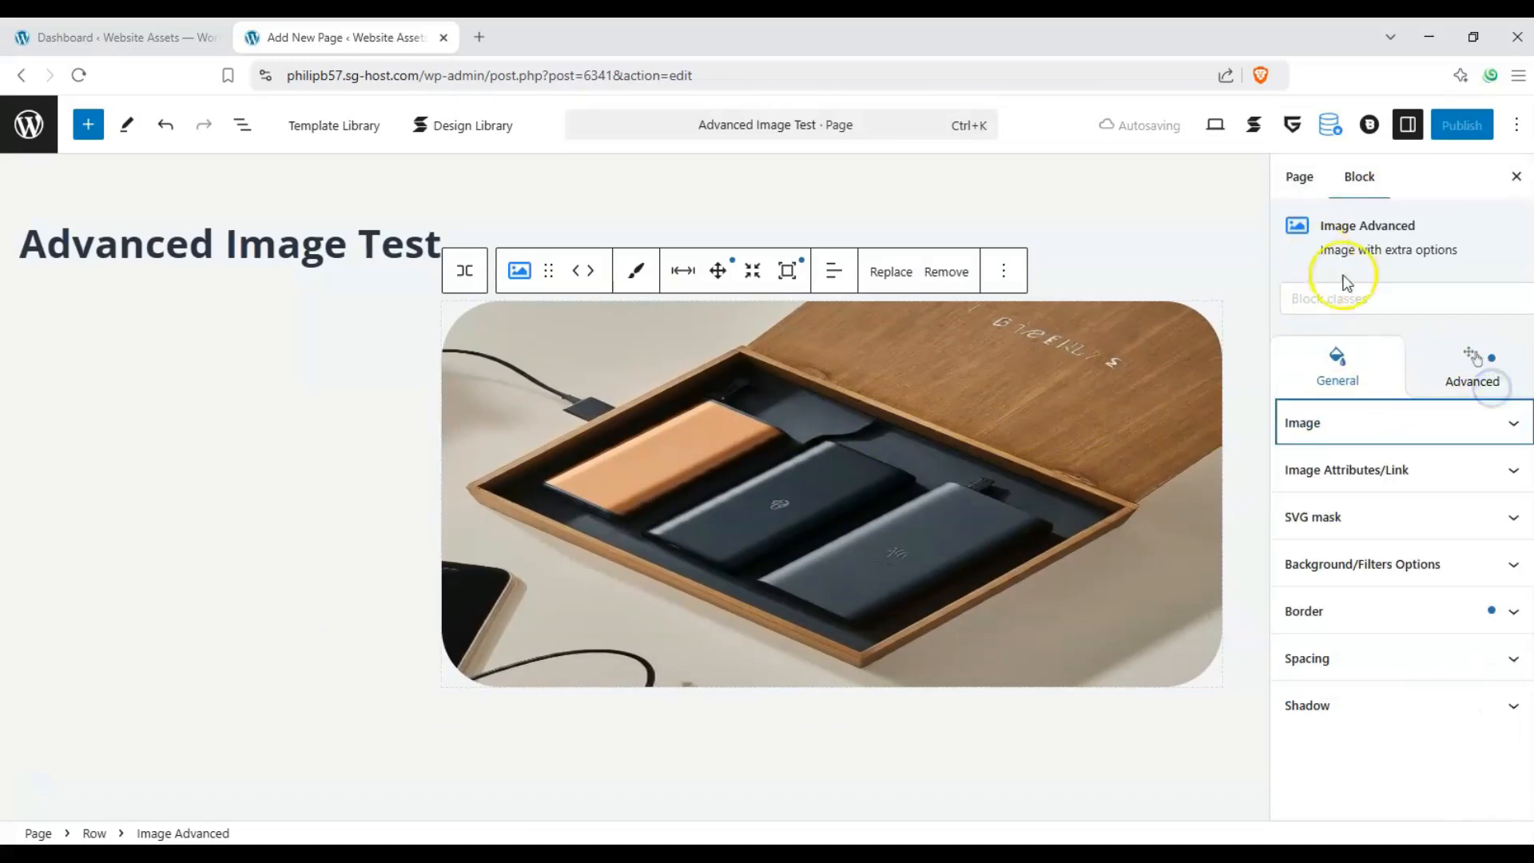
{"action": "left_click", "coordinate": [1397, 289]}
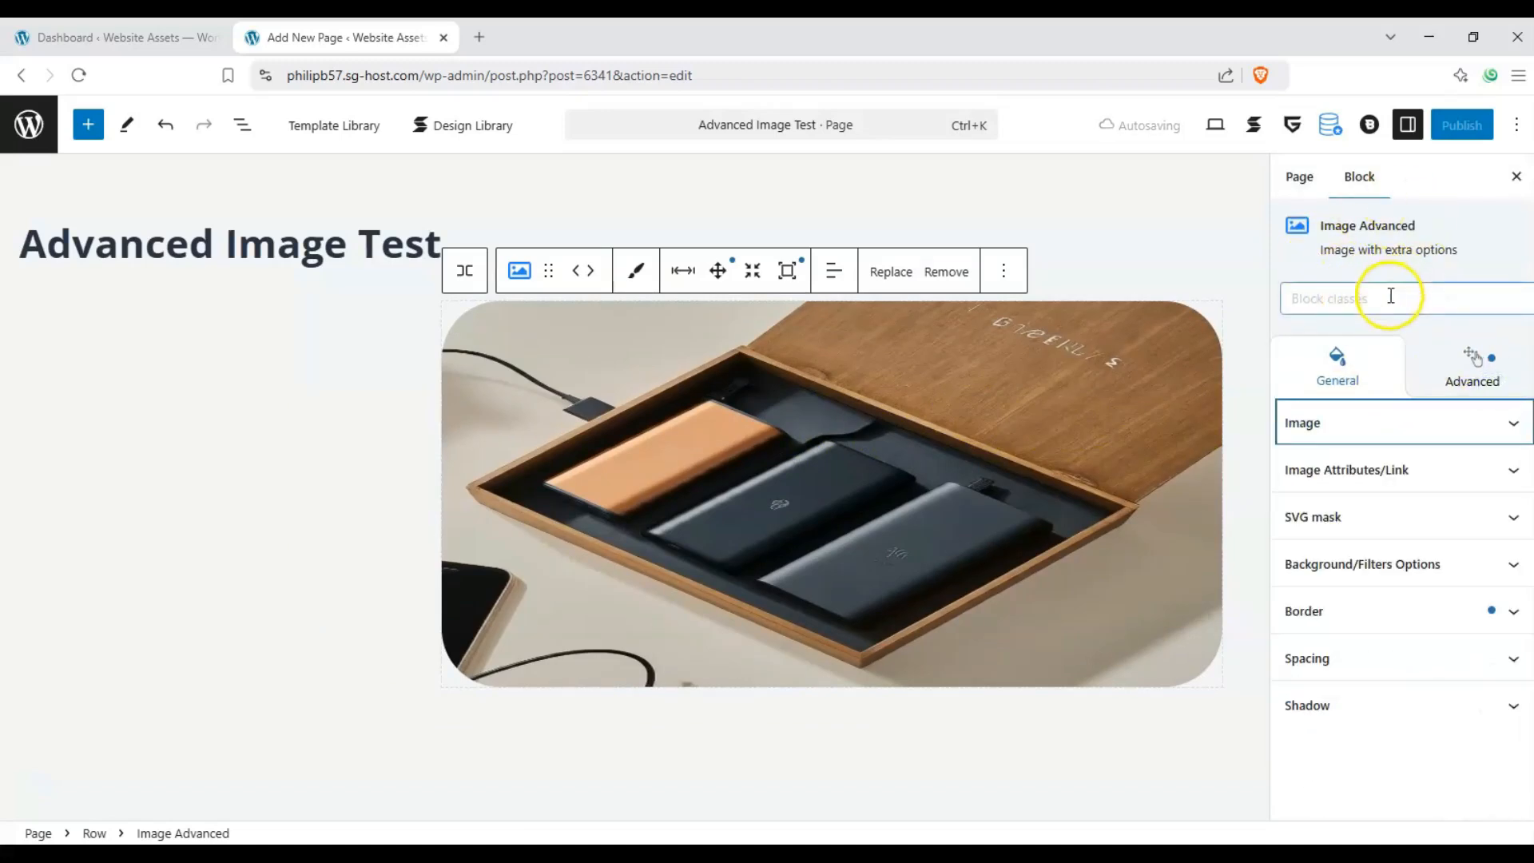
{"action": "left_click", "coordinate": [1423, 344]}
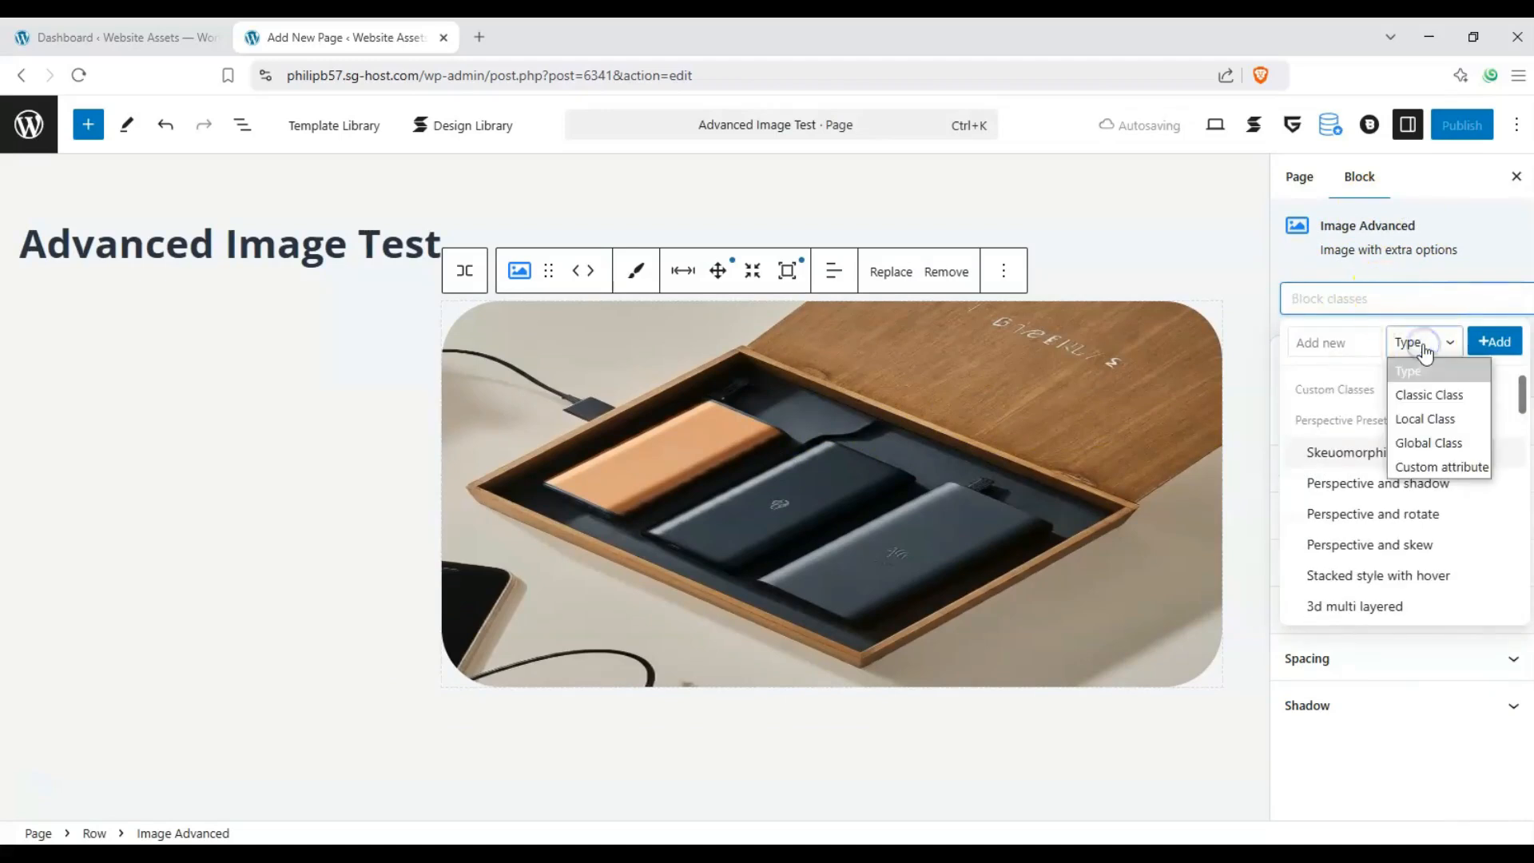
{"action": "left_click", "coordinate": [1430, 395]}
{"action": "left_click", "coordinate": [1419, 343]}
{"action": "left_click", "coordinate": [1427, 444]}
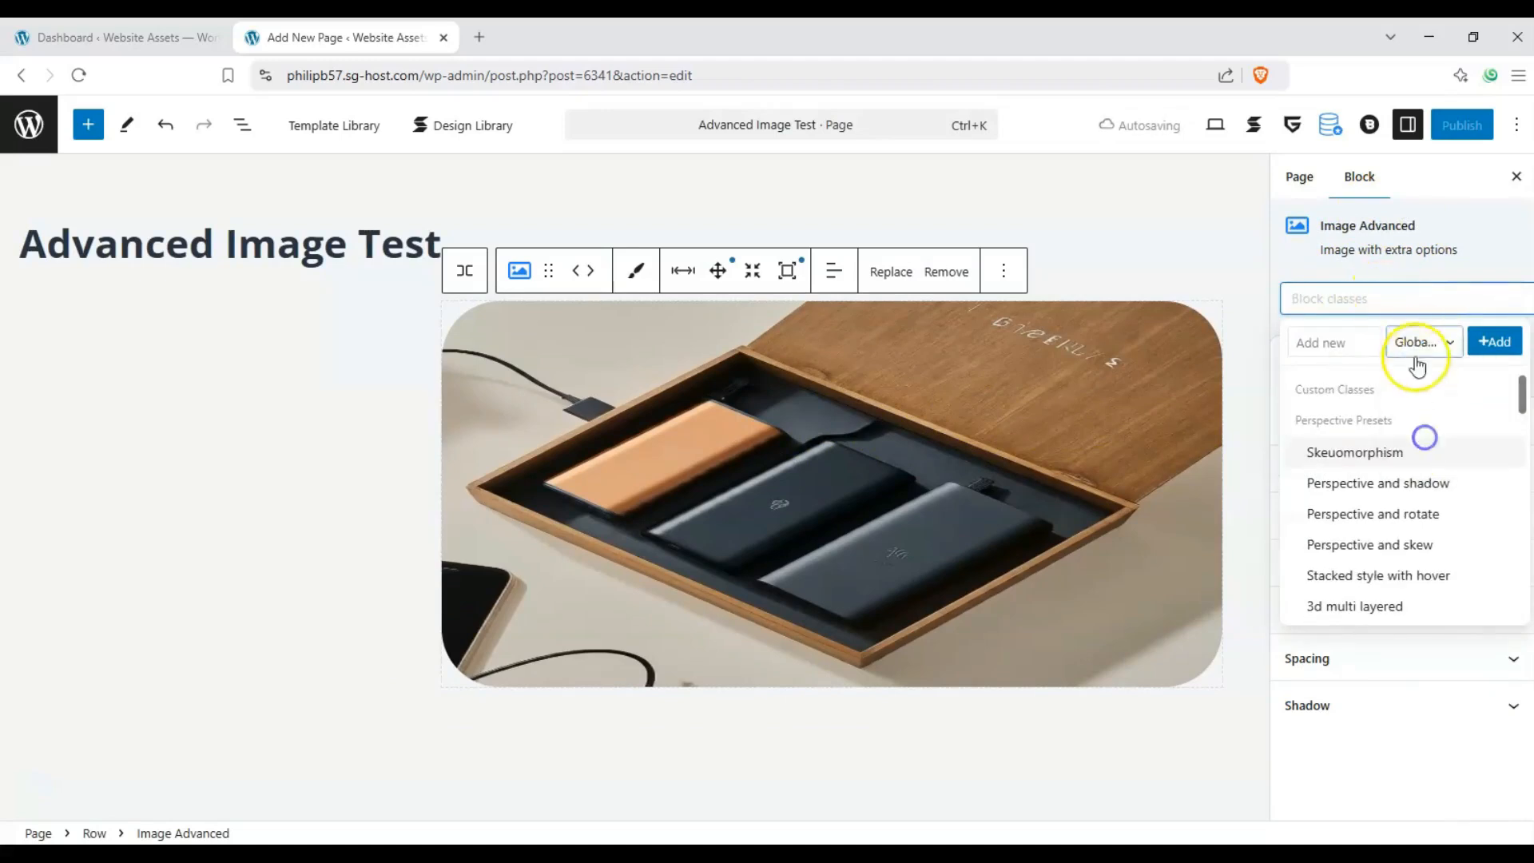
{"action": "left_click", "coordinate": [1416, 344]}
{"action": "left_click", "coordinate": [1417, 397]}
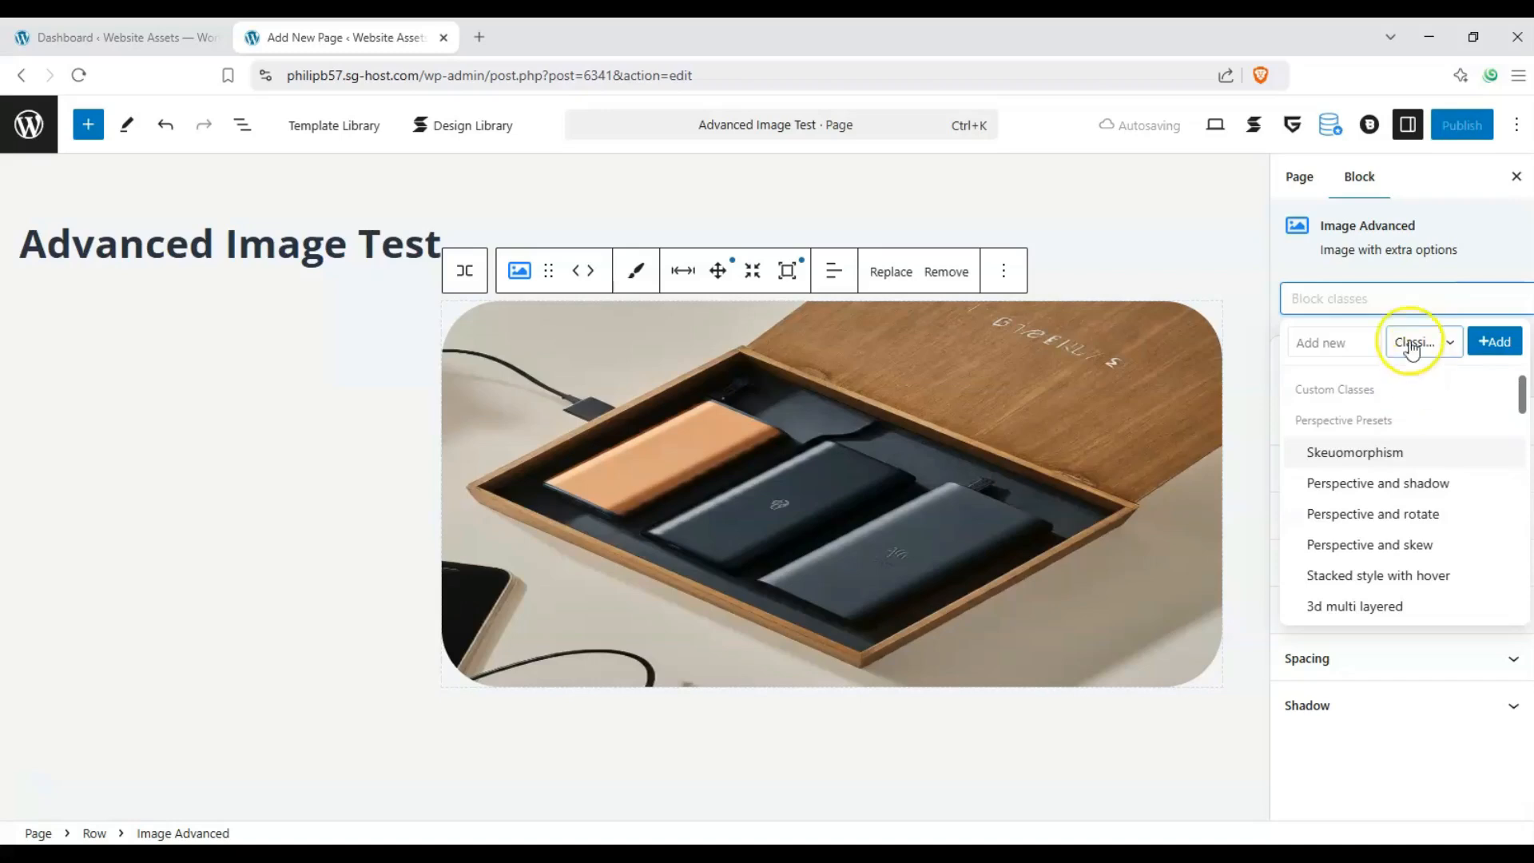
{"action": "left_click", "coordinate": [1370, 347]}
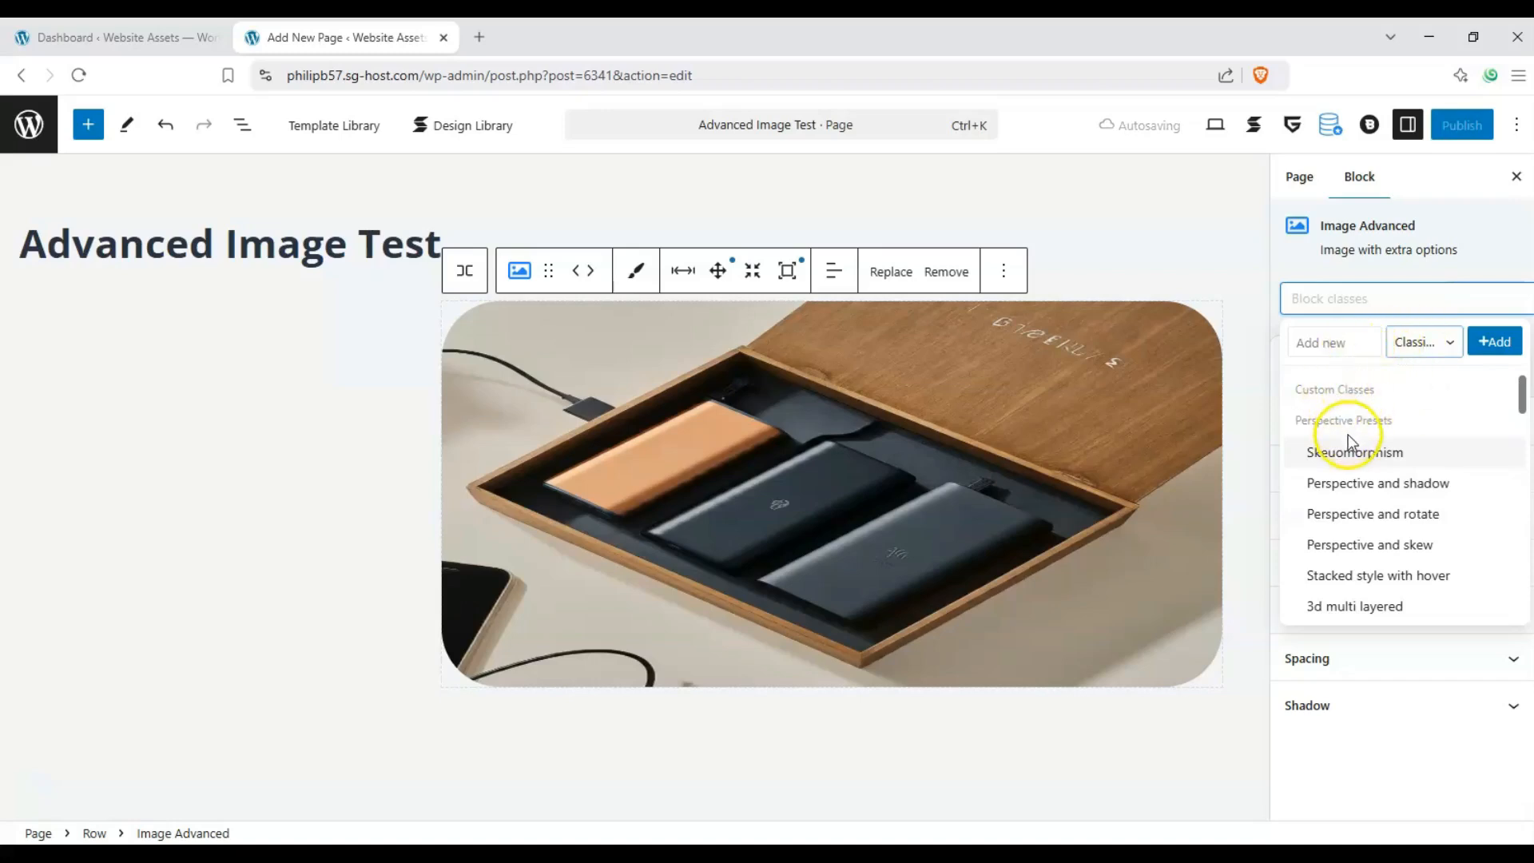
Step: Try the Skeuomorphism, Perspective and shadow, Perspective and rotate, and Perspective and skew presets on the image, and remove all but the skewed class
{"action": "scroll", "coordinate": [1350, 442], "scroll_direction": "down", "scroll_amount": 1}
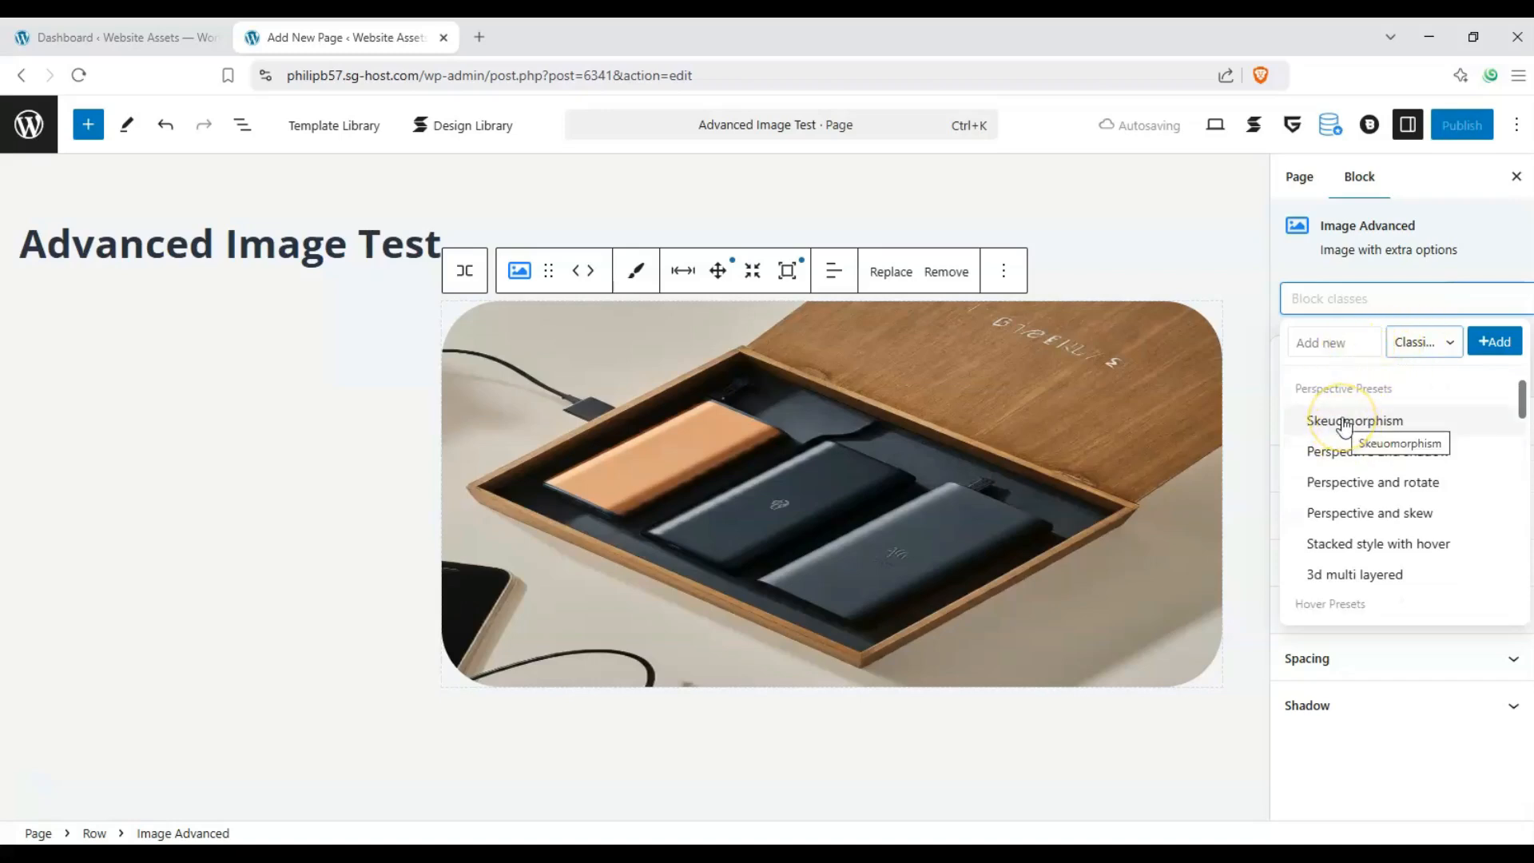
{"action": "left_click", "coordinate": [1345, 424]}
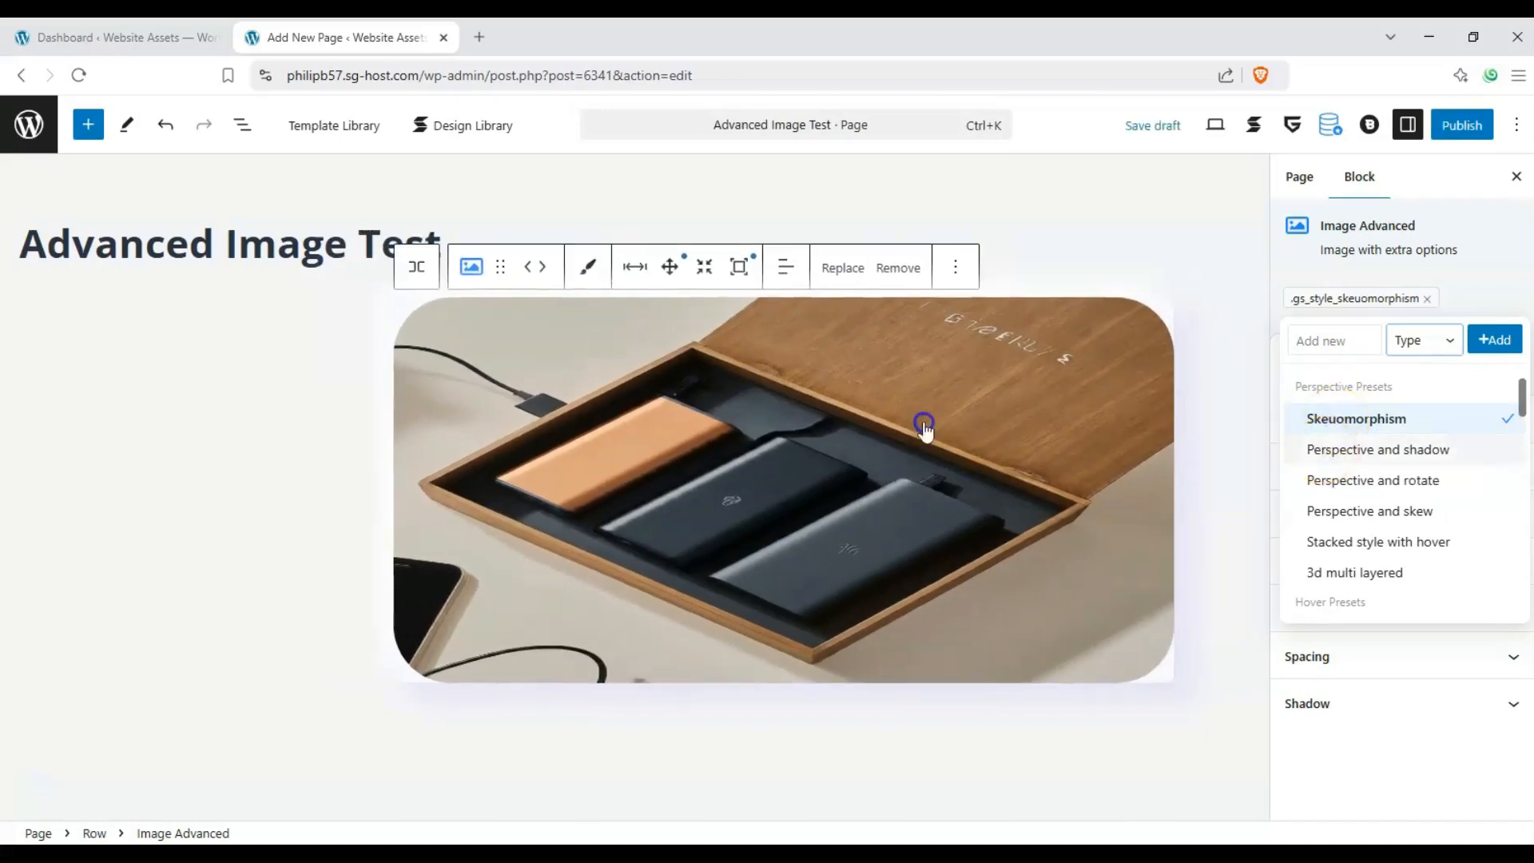
{"action": "left_click", "coordinate": [1320, 448]}
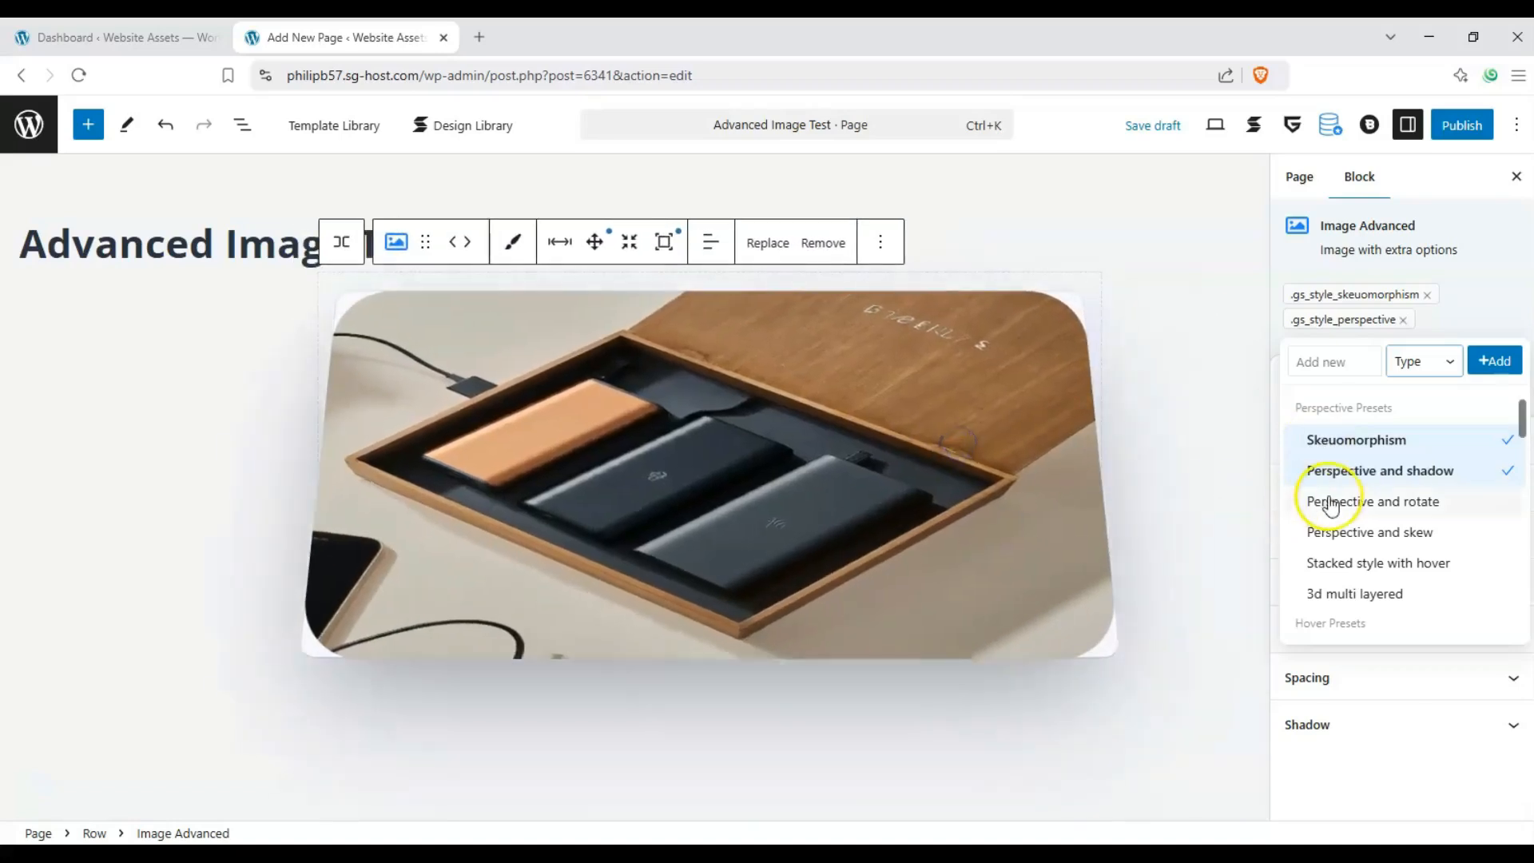
{"action": "left_click", "coordinate": [1328, 502]}
{"action": "left_click", "coordinate": [1358, 553]}
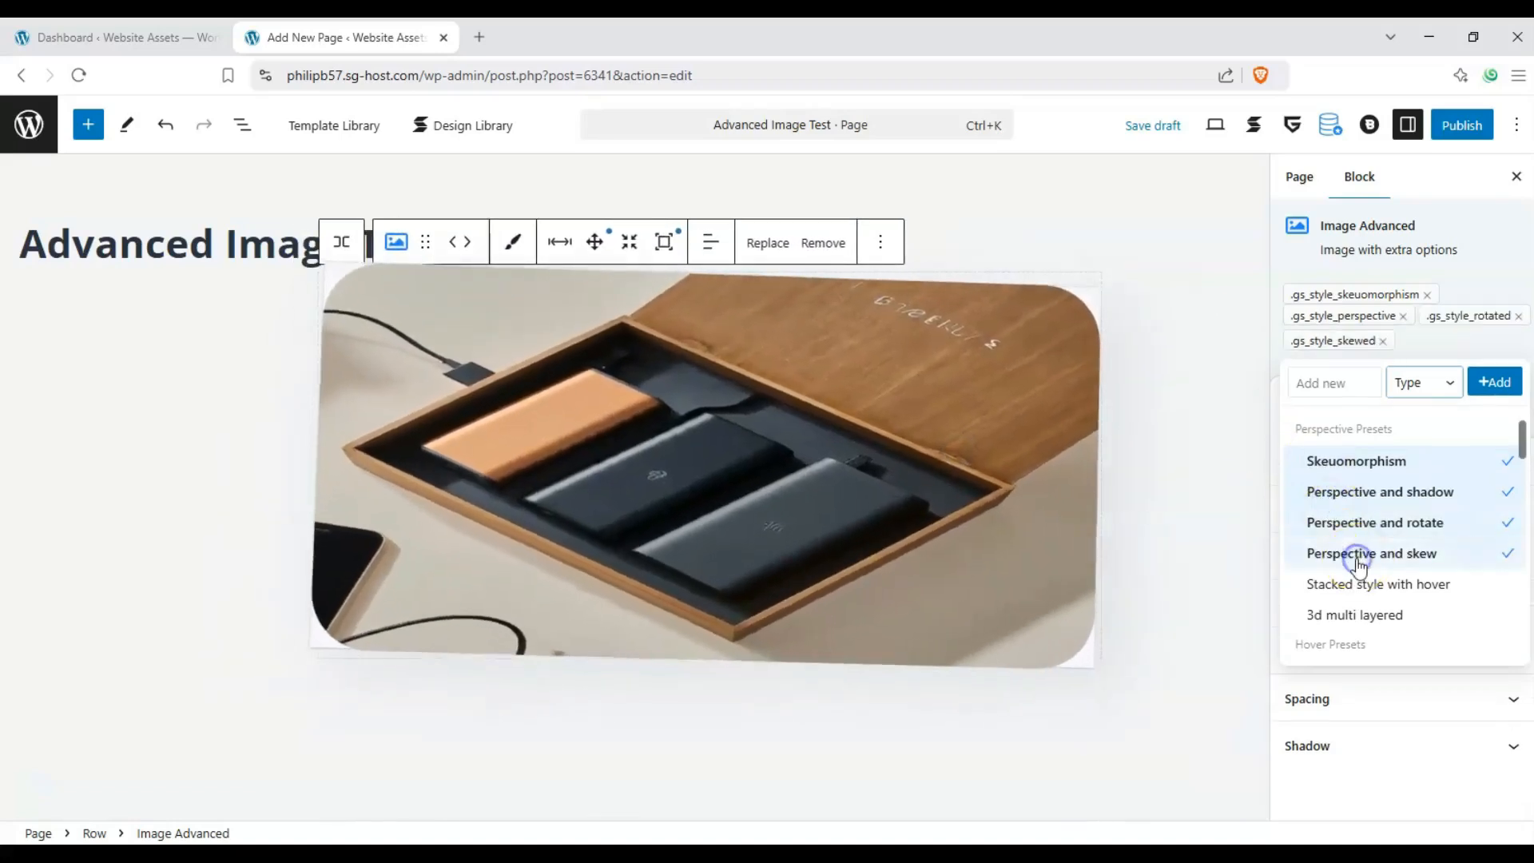
{"action": "left_click", "coordinate": [1427, 296]}
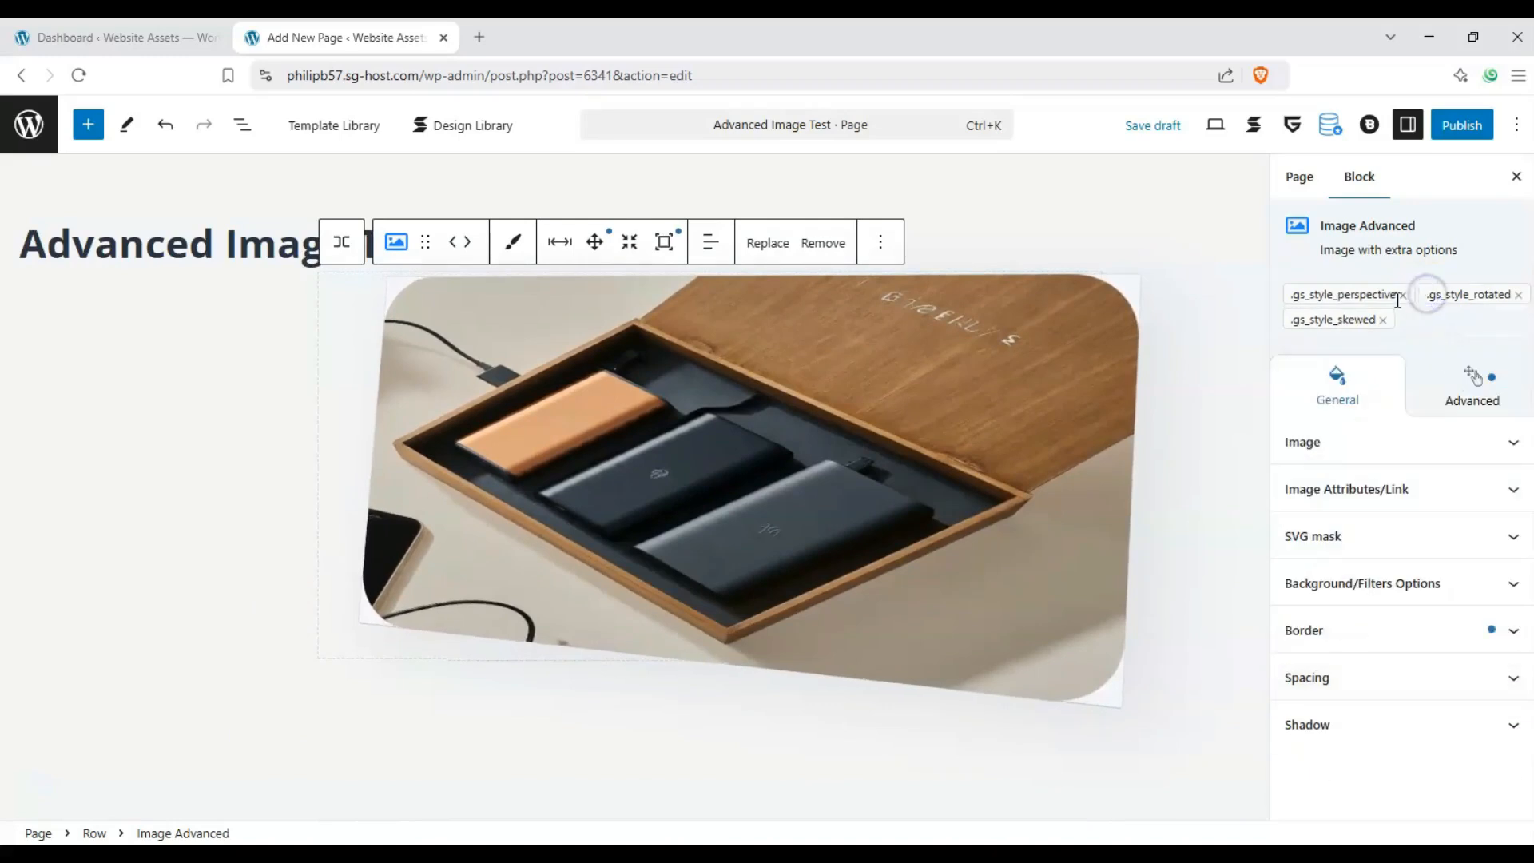
{"action": "left_click", "coordinate": [1402, 295]}
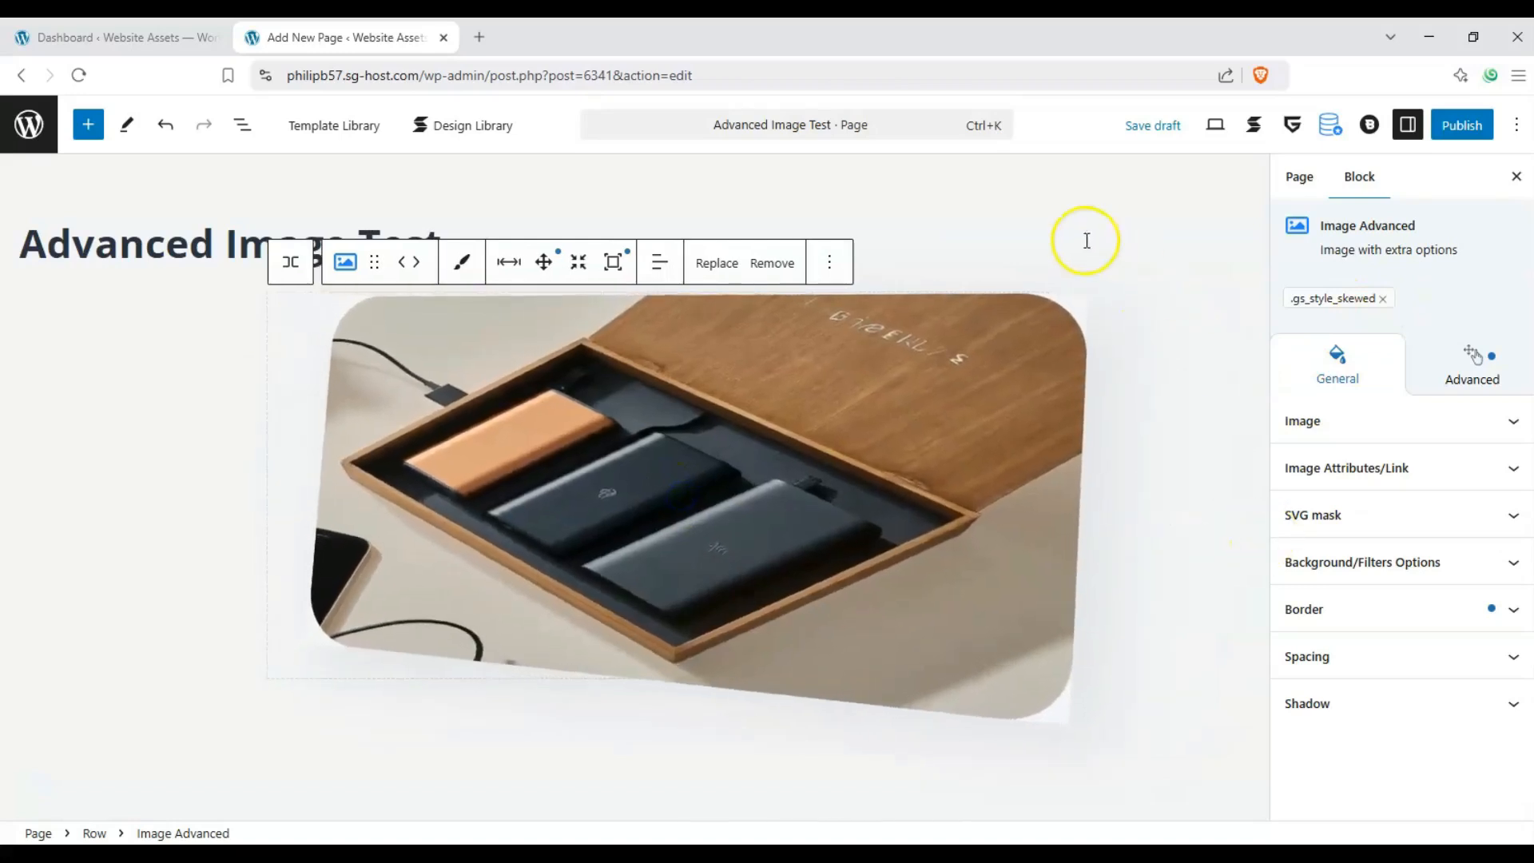
Step: Try the 3d multi layered preset on the image and clear all of its block classes
{"action": "left_click", "coordinate": [1449, 298]}
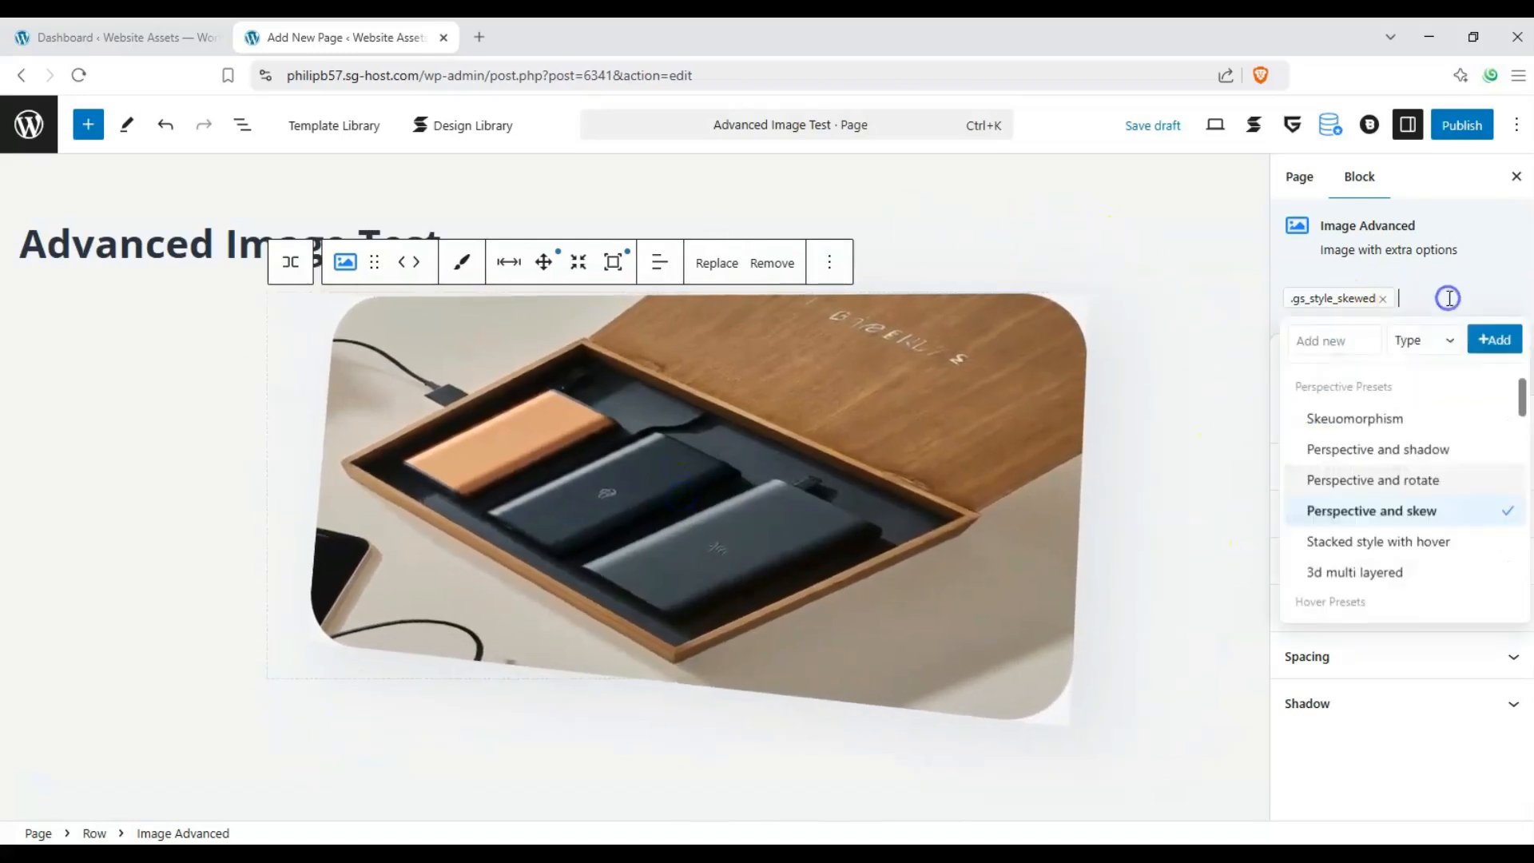
{"action": "scroll", "coordinate": [1486, 479], "scroll_direction": "down", "scroll_amount": 1}
{"action": "left_click", "coordinate": [1397, 508]}
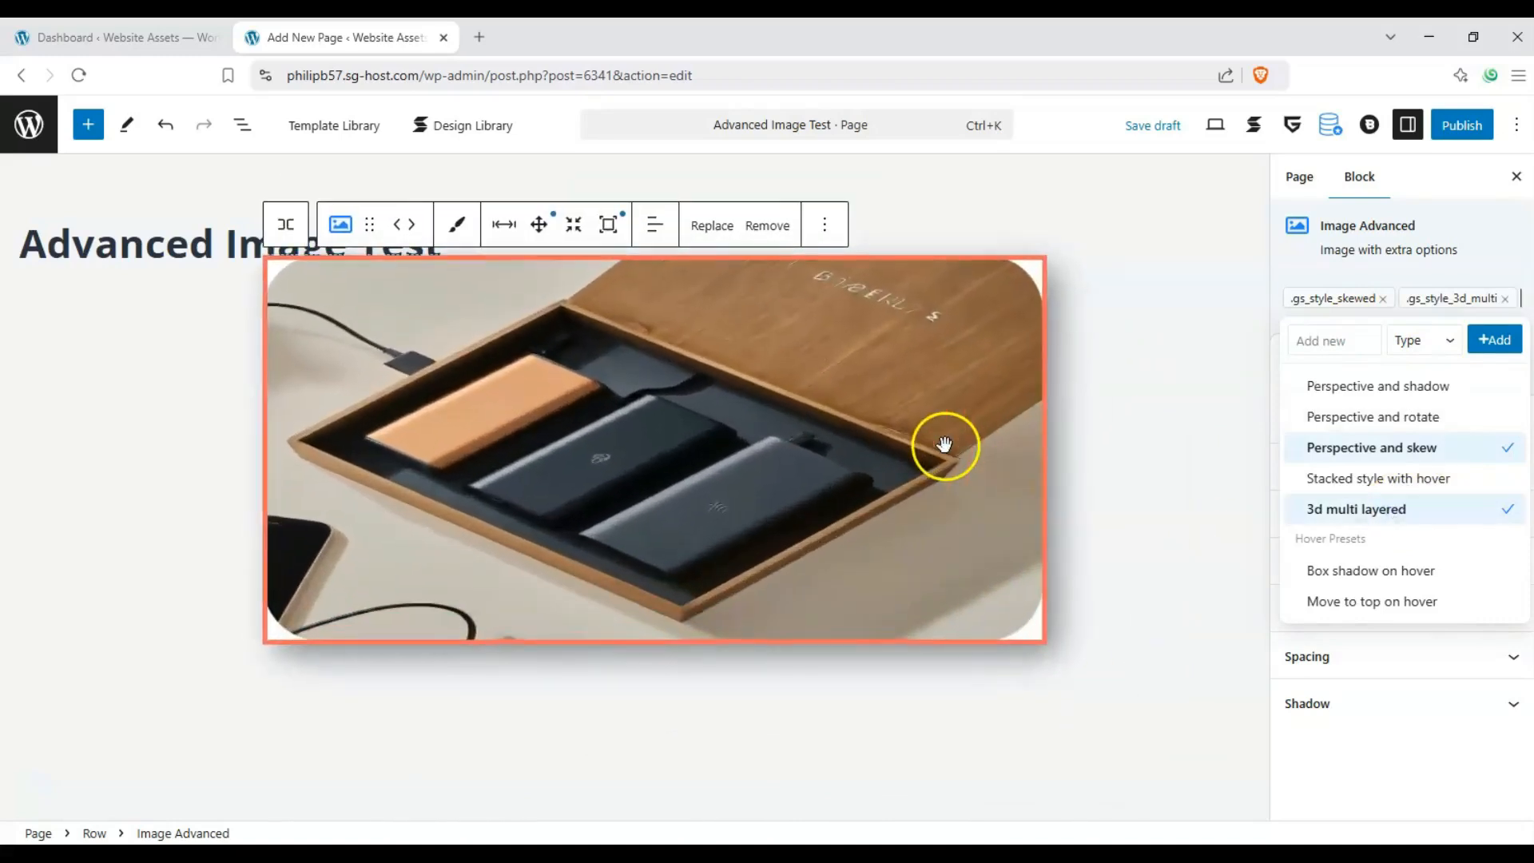
{"action": "left_click", "coordinate": [1384, 299]}
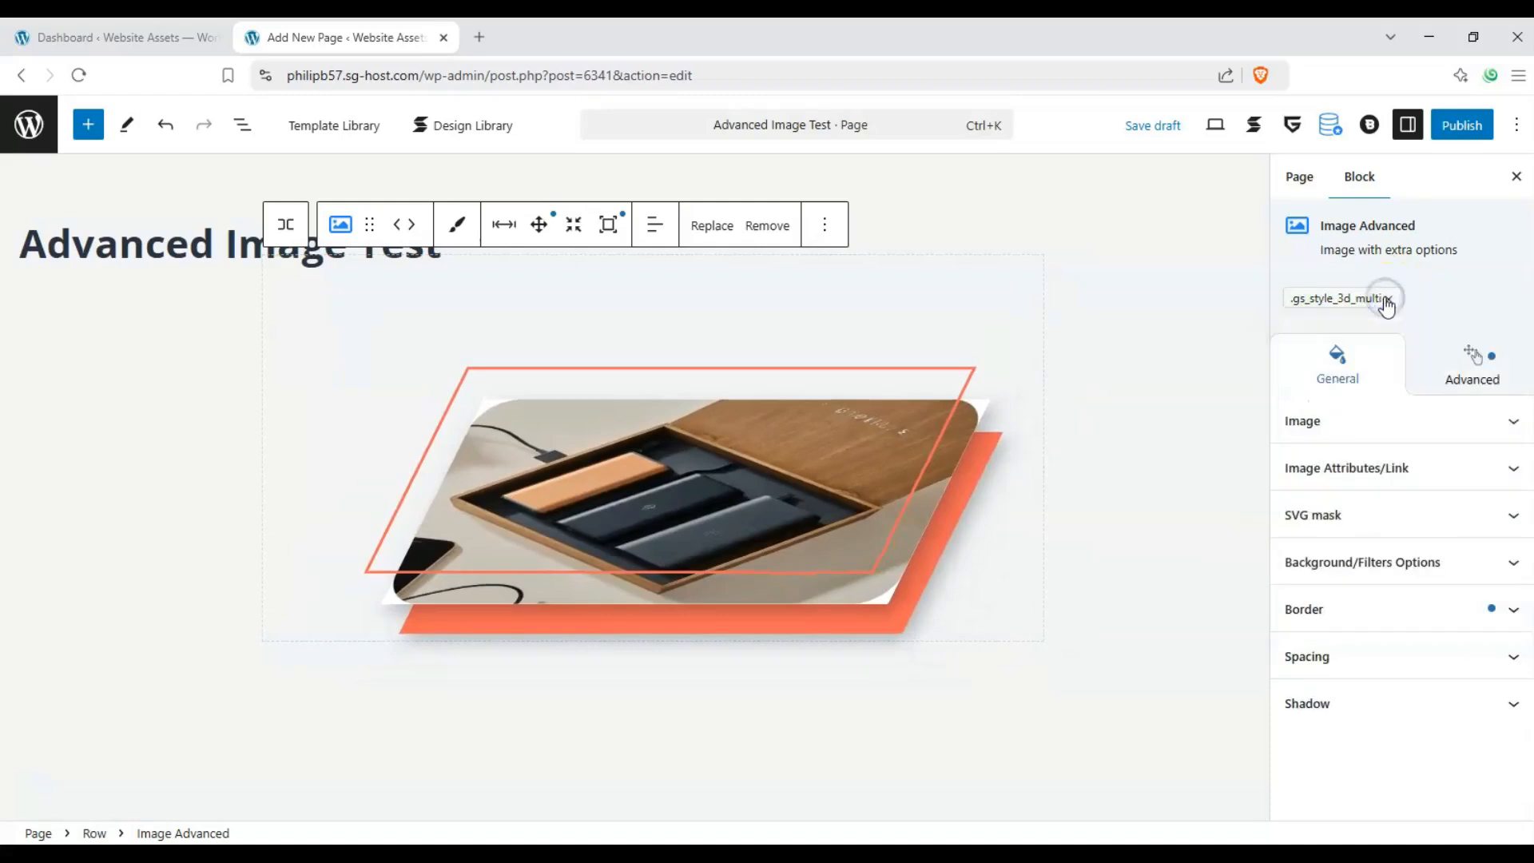
{"action": "left_click", "coordinate": [1387, 298]}
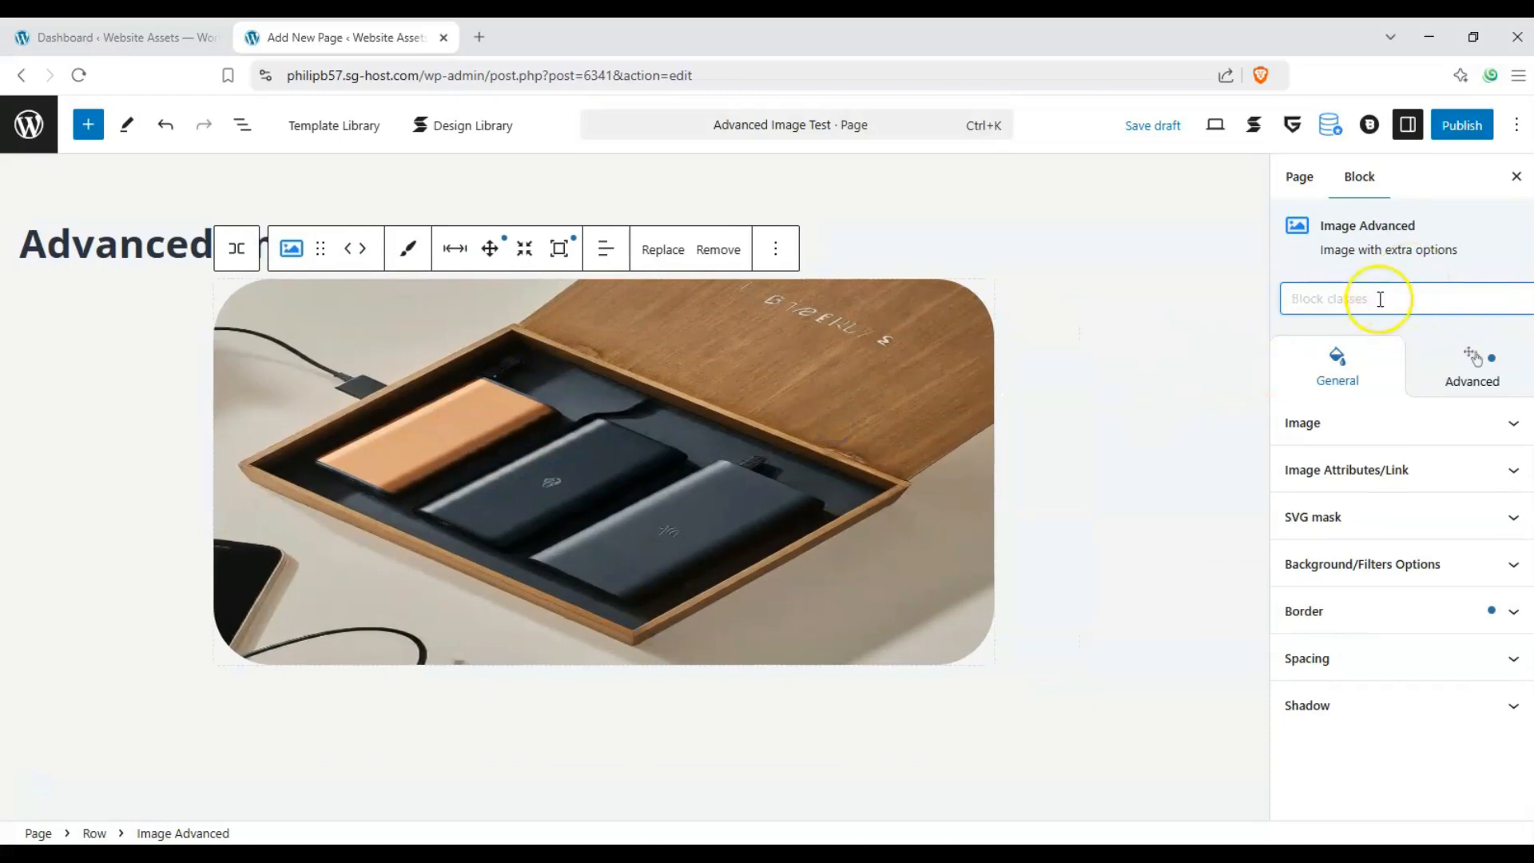
Step: Expand the block's Image settings and set the picked image size to large
{"action": "left_click", "coordinate": [1483, 423]}
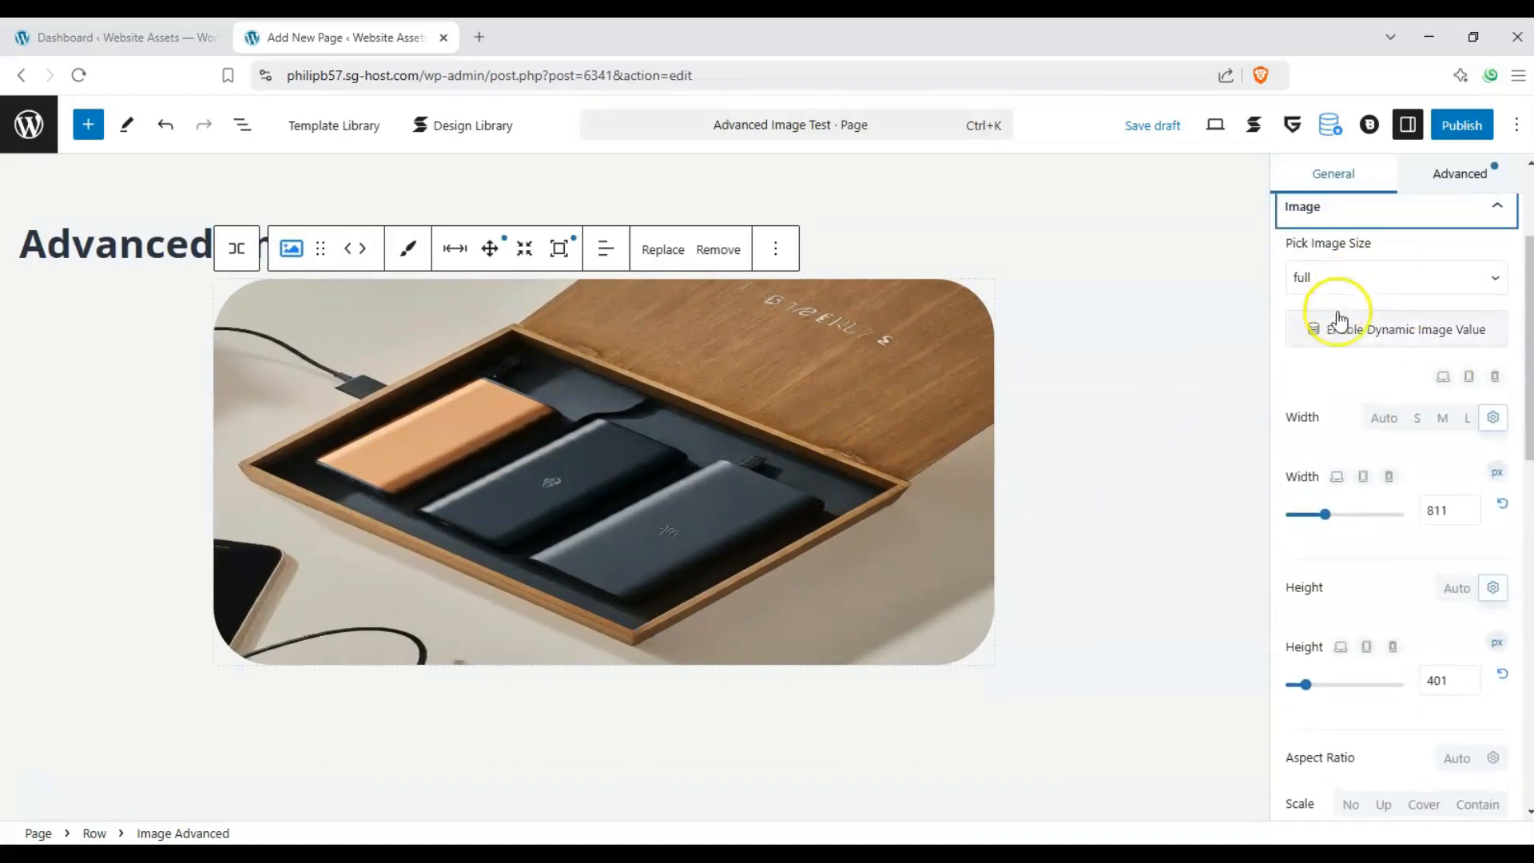
{"action": "left_click", "coordinate": [1368, 282]}
{"action": "left_click", "coordinate": [1354, 381]}
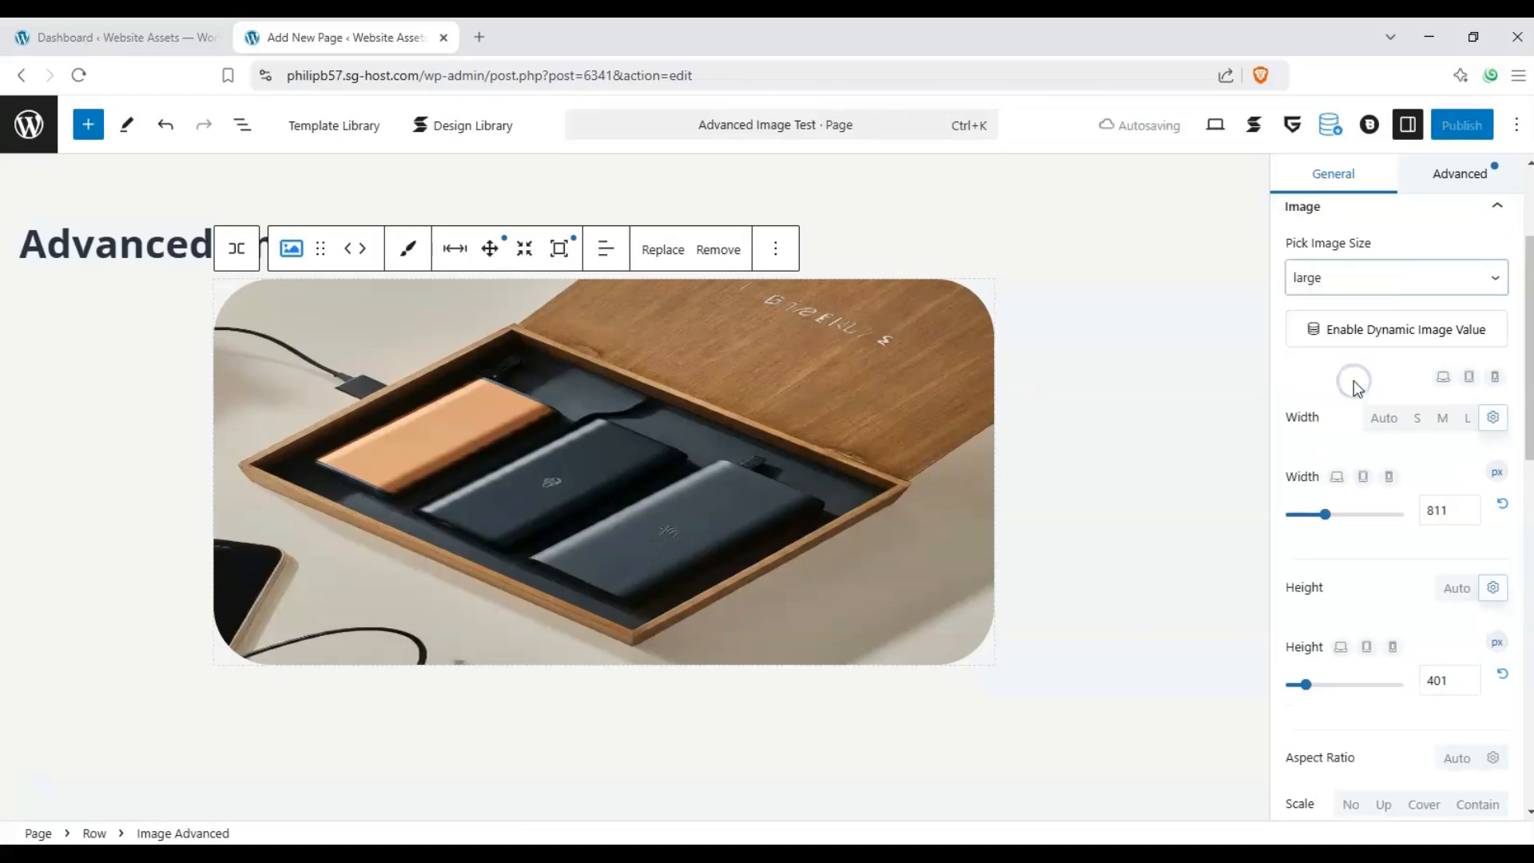
Step: Try the Auto and M width presets on the image and set its width to L
{"action": "left_click", "coordinate": [1376, 422]}
{"action": "left_click", "coordinate": [1443, 419]}
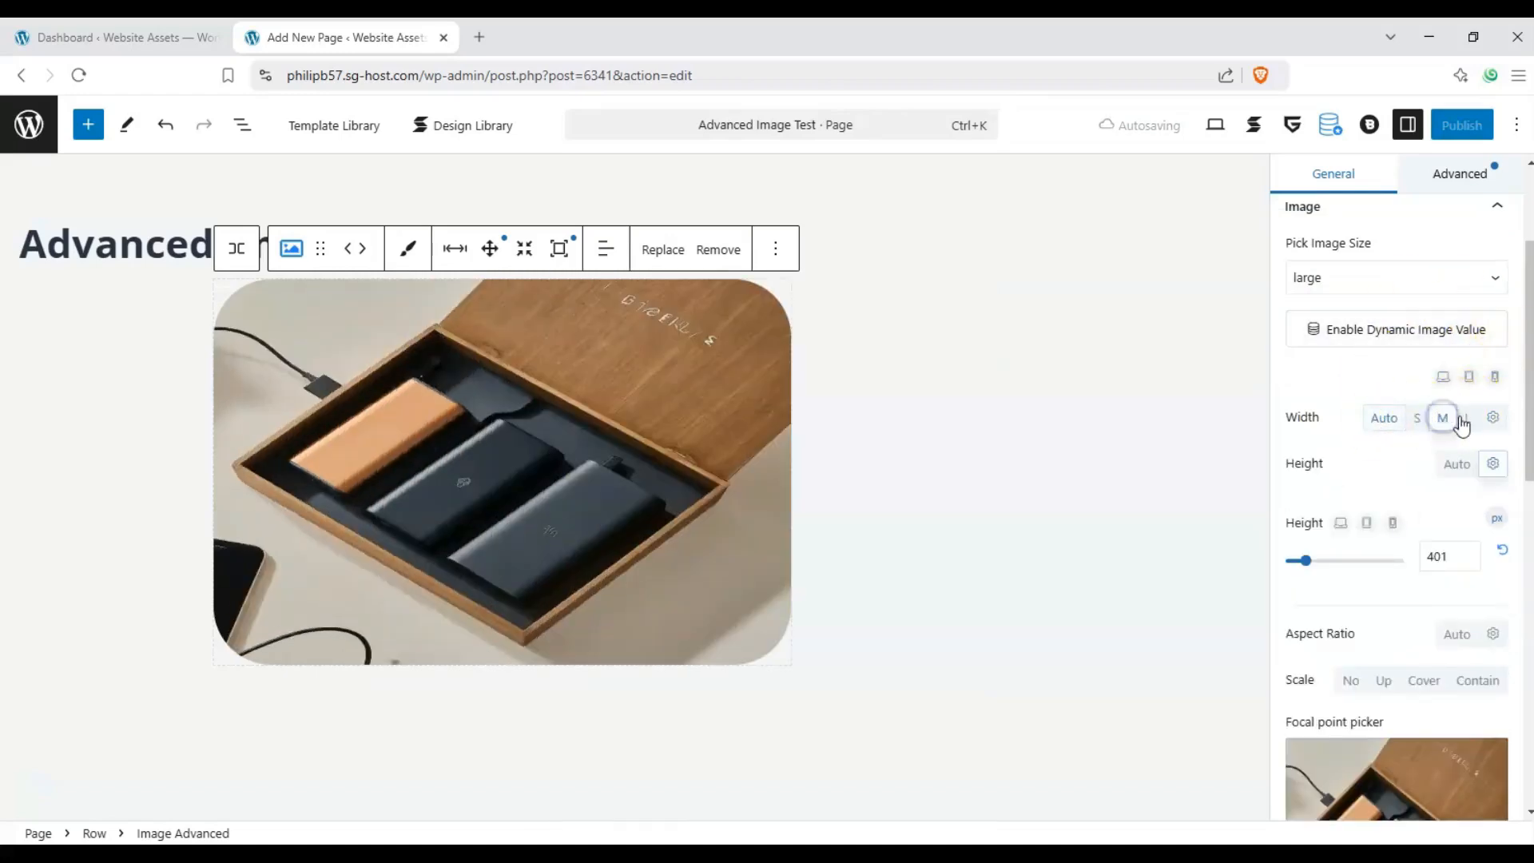
{"action": "left_click", "coordinate": [1468, 419]}
Step: Try the Auto height on the image and set a custom height of 422 px
{"action": "left_click", "coordinate": [1456, 463]}
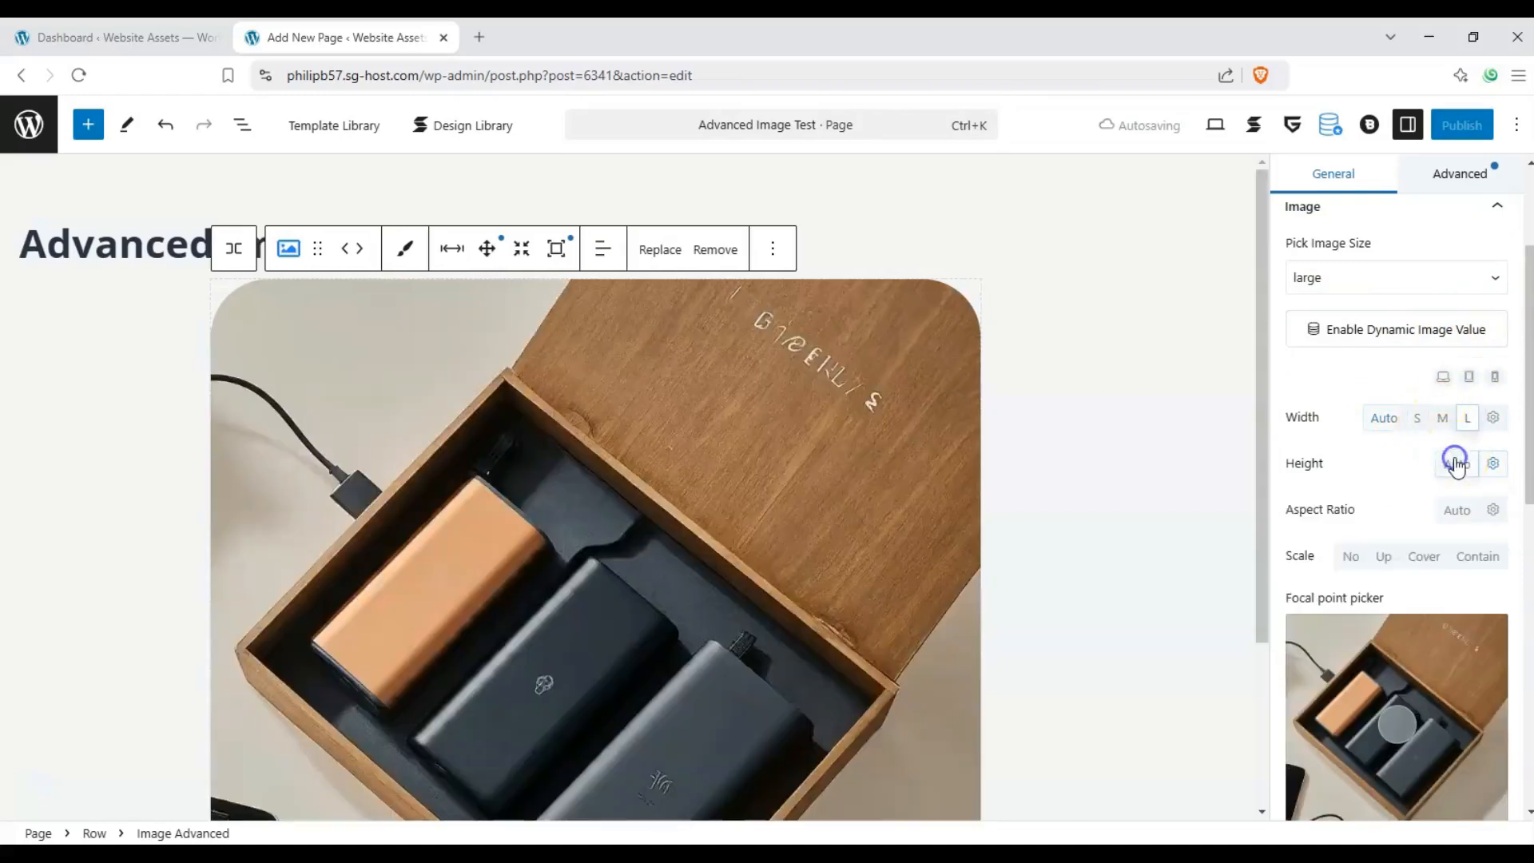
{"action": "left_click", "coordinate": [1493, 464]}
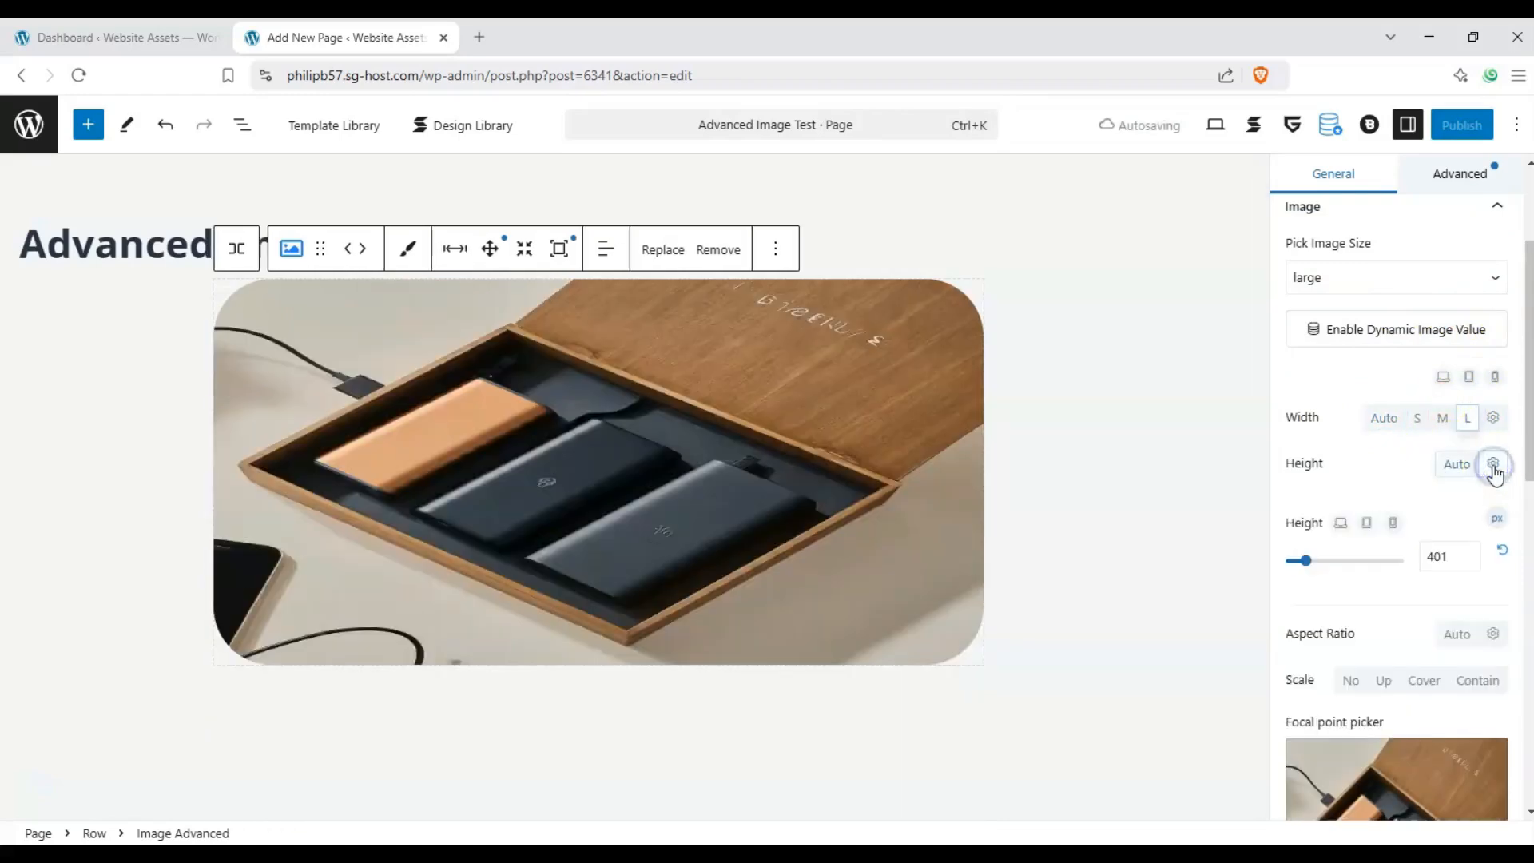
{"action": "mouse_move", "coordinate": [1306, 560]}
{"action": "left_mouse_down"}
{"action": "mouse_move", "coordinate": [1322, 560]}
{"action": "mouse_move", "coordinate": [1306, 562]}
{"action": "left_mouse_up"}
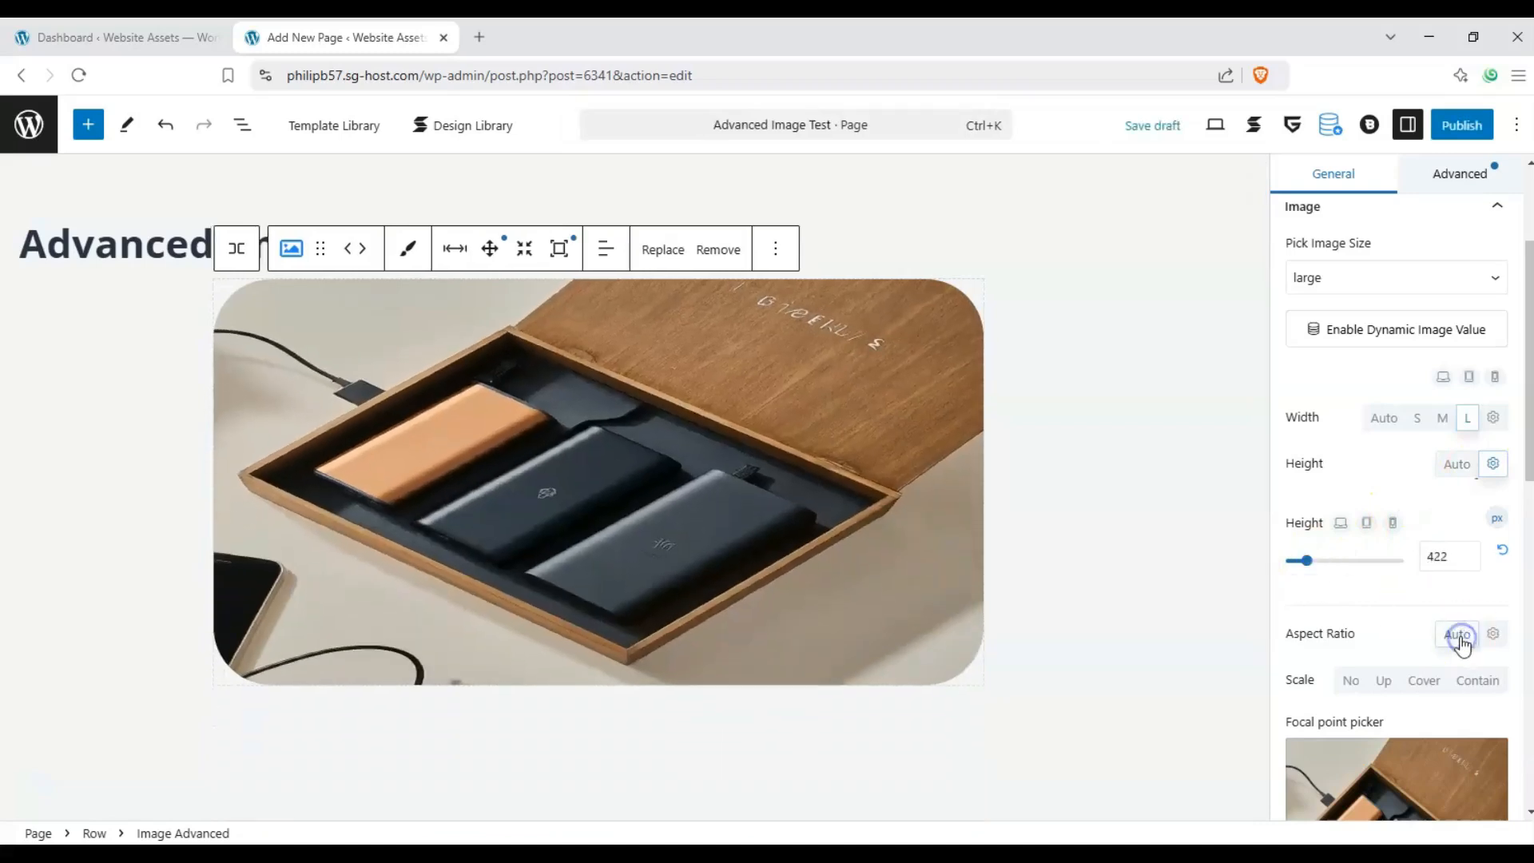
Step: Enable a custom aspect ratio for the image, compare the Contain, Up and Cover scale options, and choose Cover
{"action": "left_click", "coordinate": [1491, 634]}
{"action": "left_click", "coordinate": [1466, 737]}
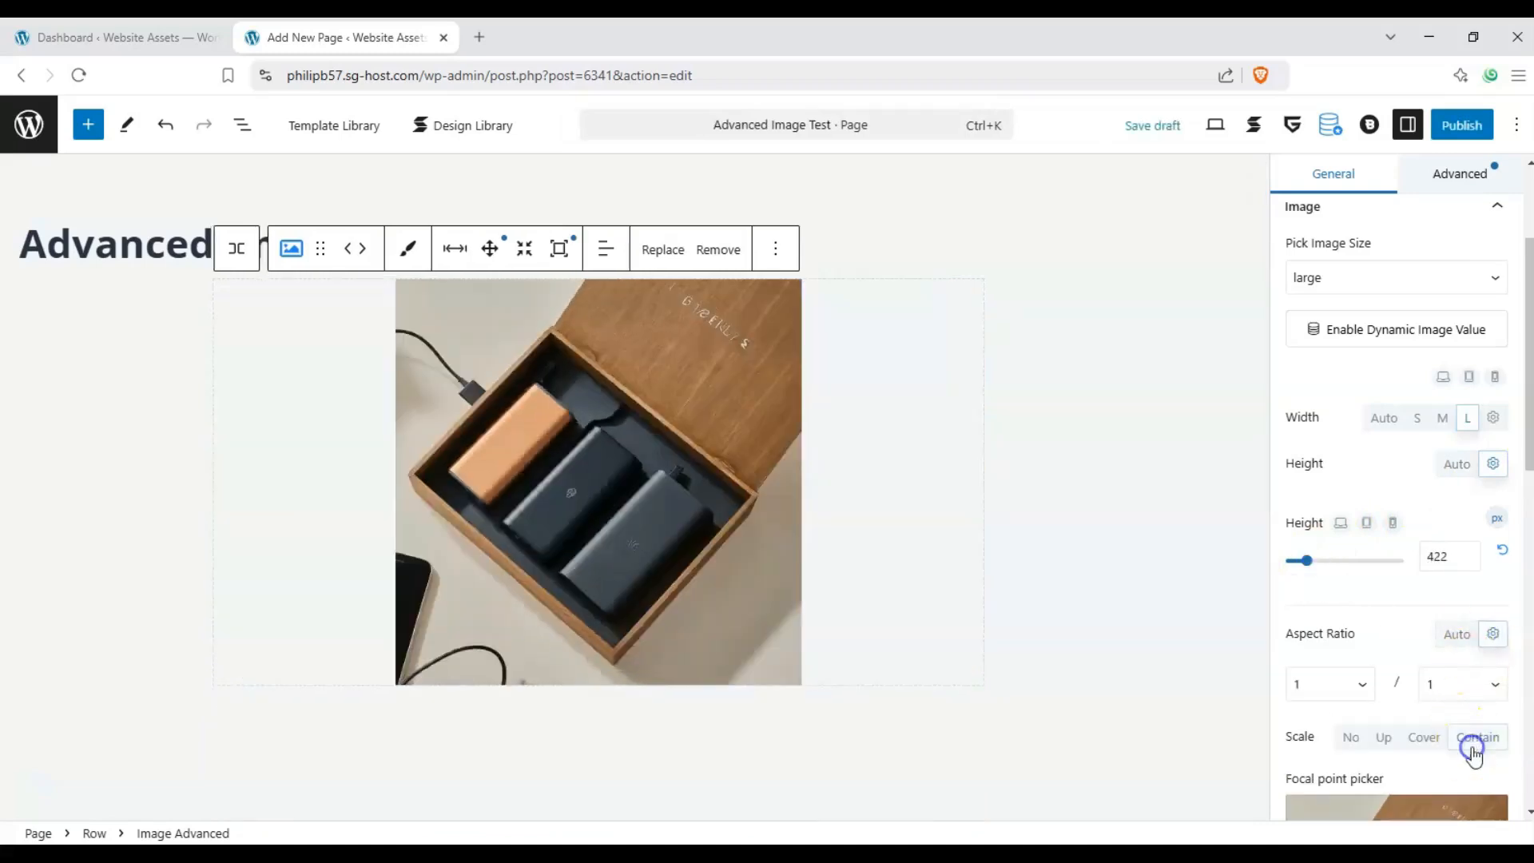
{"action": "left_click", "coordinate": [1440, 741]}
{"action": "left_click", "coordinate": [1391, 743]}
{"action": "left_click", "coordinate": [1471, 738]}
{"action": "left_click", "coordinate": [1427, 738]}
Step: Set the image's aspect ratio to 9 / 16 and compare it with the Auto aspect ratio
{"action": "scroll", "coordinate": [1367, 577], "scroll_direction": "down", "scroll_amount": 2}
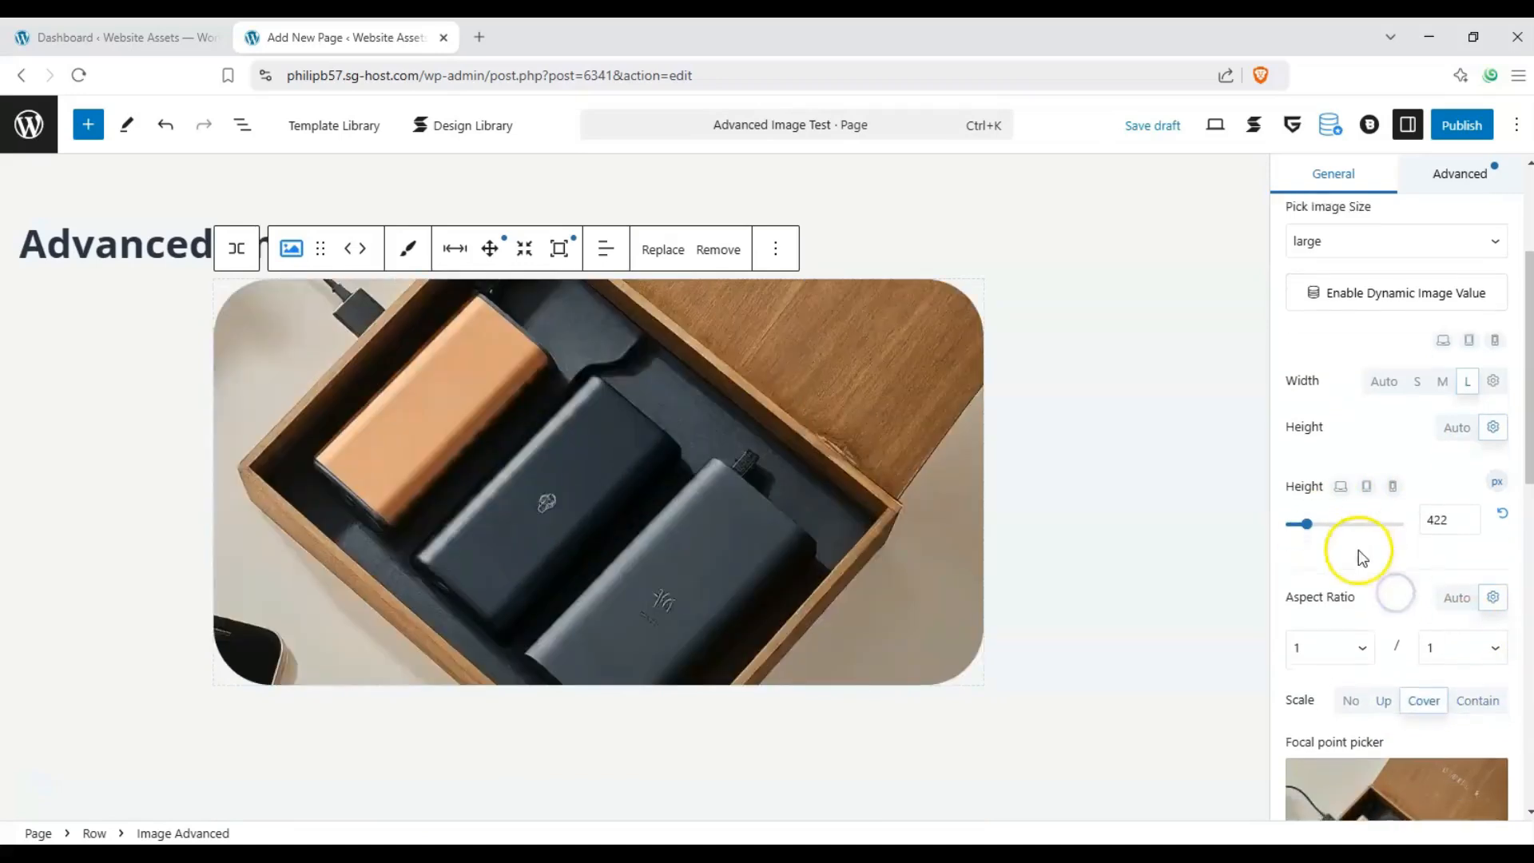
{"action": "left_click", "coordinate": [1316, 572]}
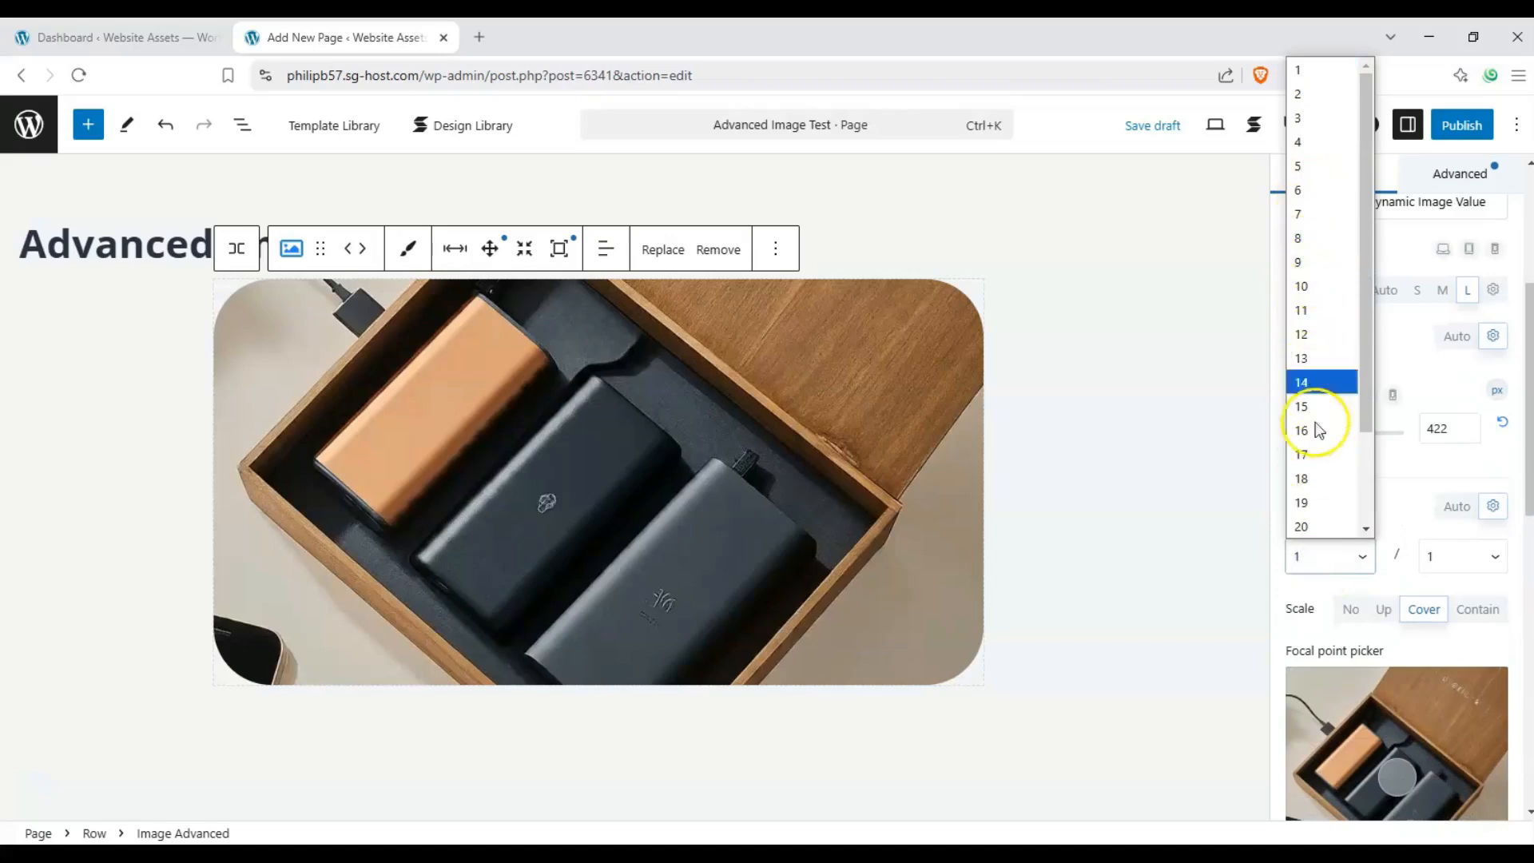
{"action": "left_click", "coordinate": [1320, 263]}
{"action": "left_click", "coordinate": [1447, 566]}
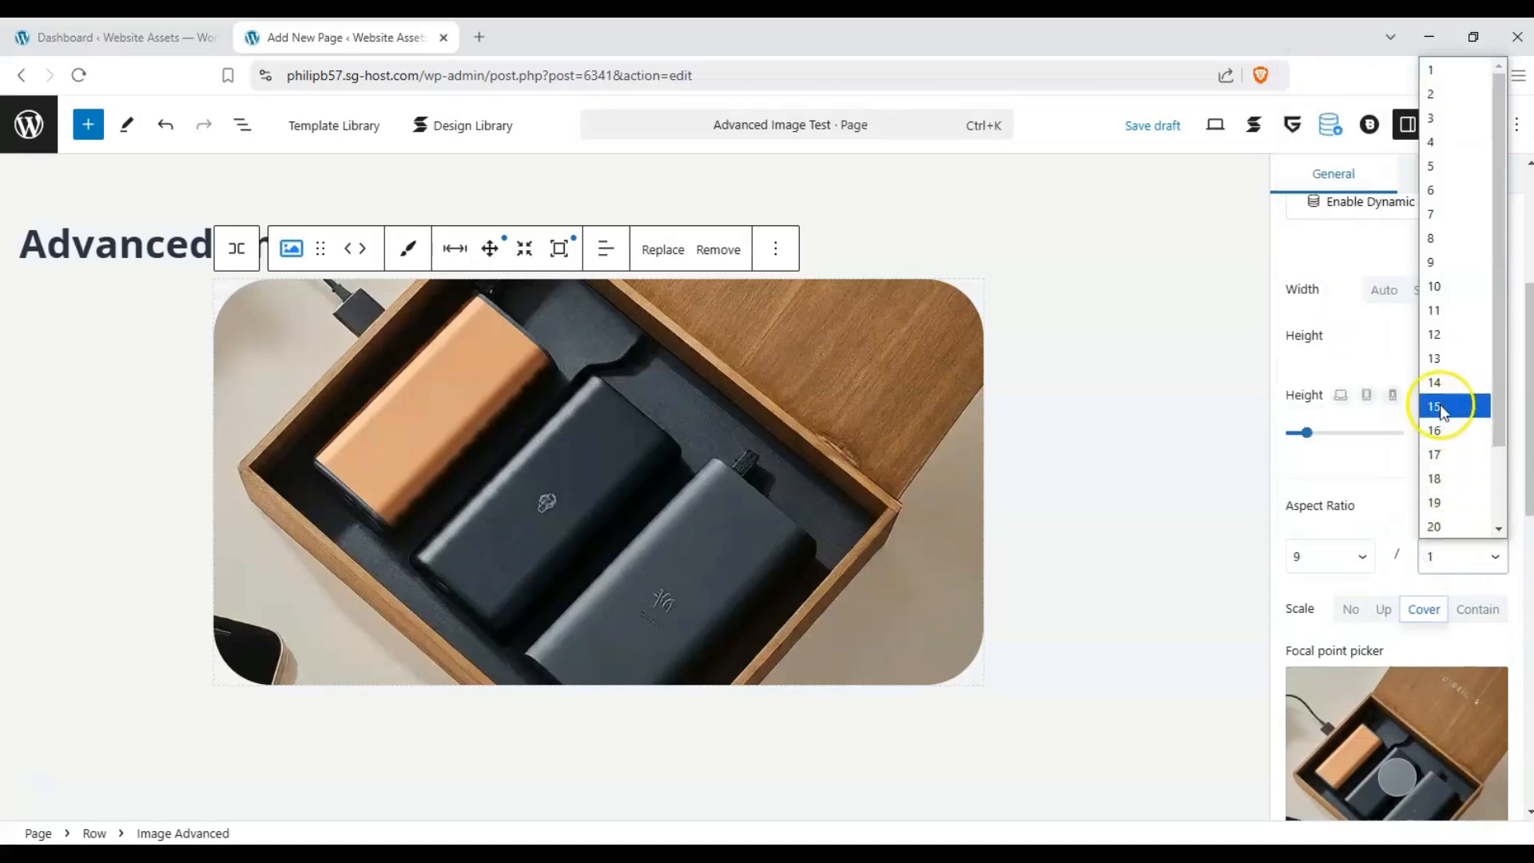
{"action": "left_click", "coordinate": [1444, 431]}
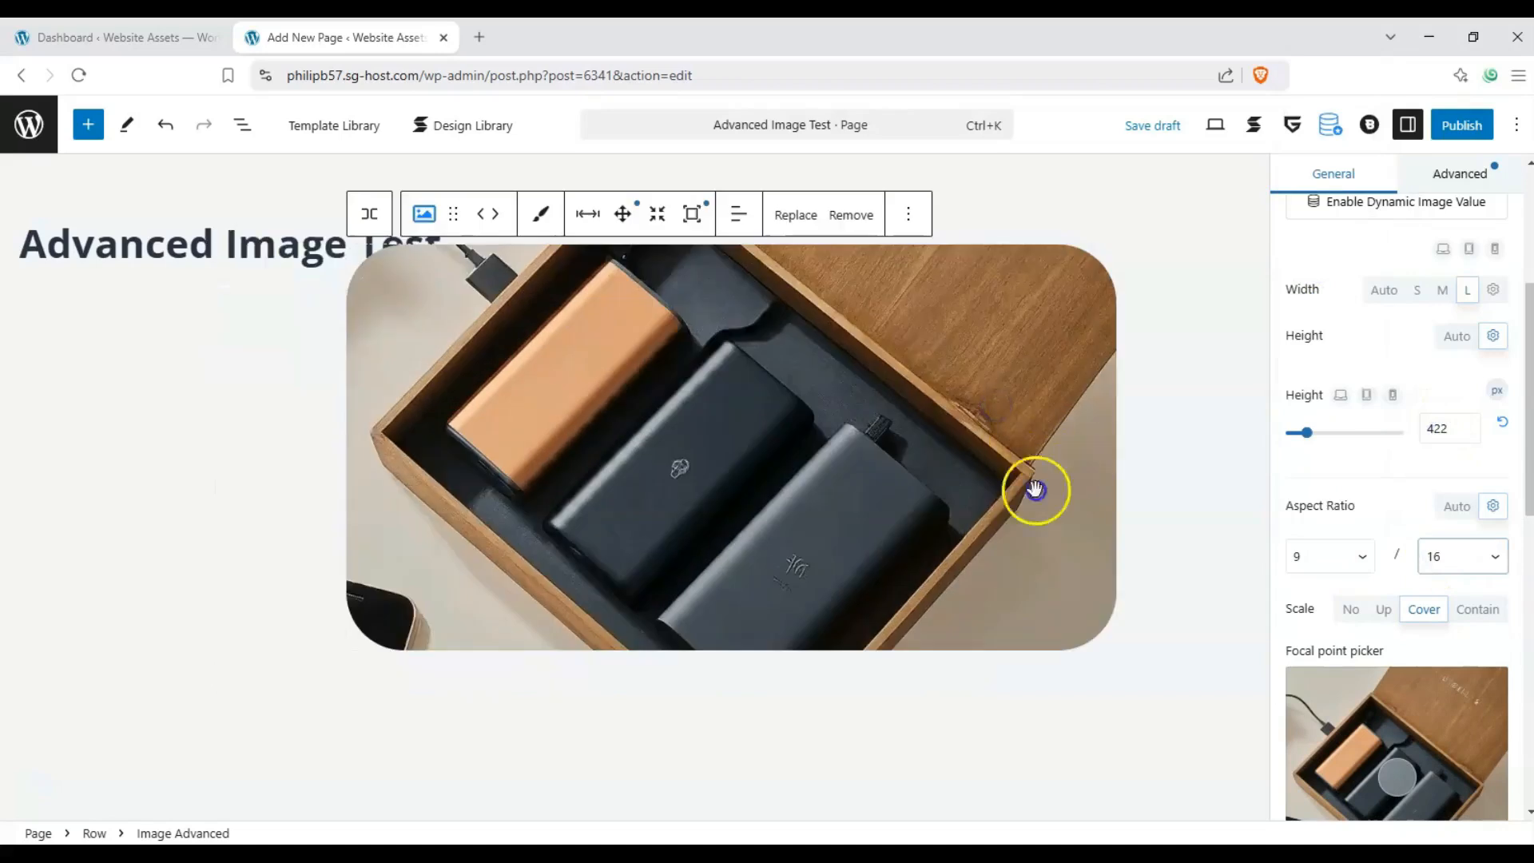
{"action": "left_click", "coordinate": [1453, 511]}
{"action": "left_click", "coordinate": [1488, 511]}
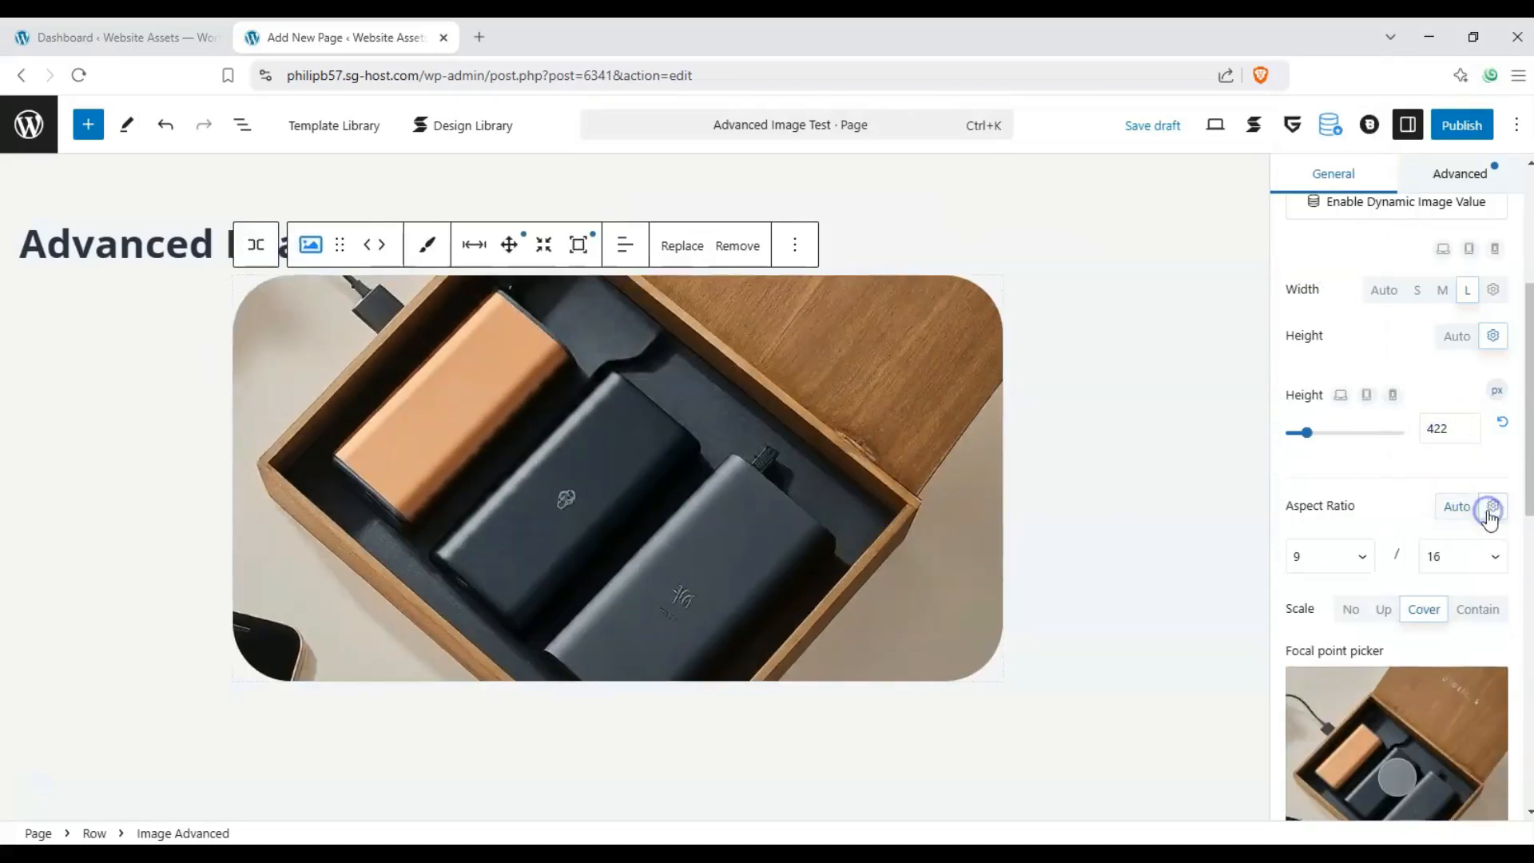
Step: Change the image's aspect ratio to 12 / 16 and set its scale option to No
{"action": "left_click", "coordinate": [1342, 552]}
{"action": "left_click", "coordinate": [1307, 324]}
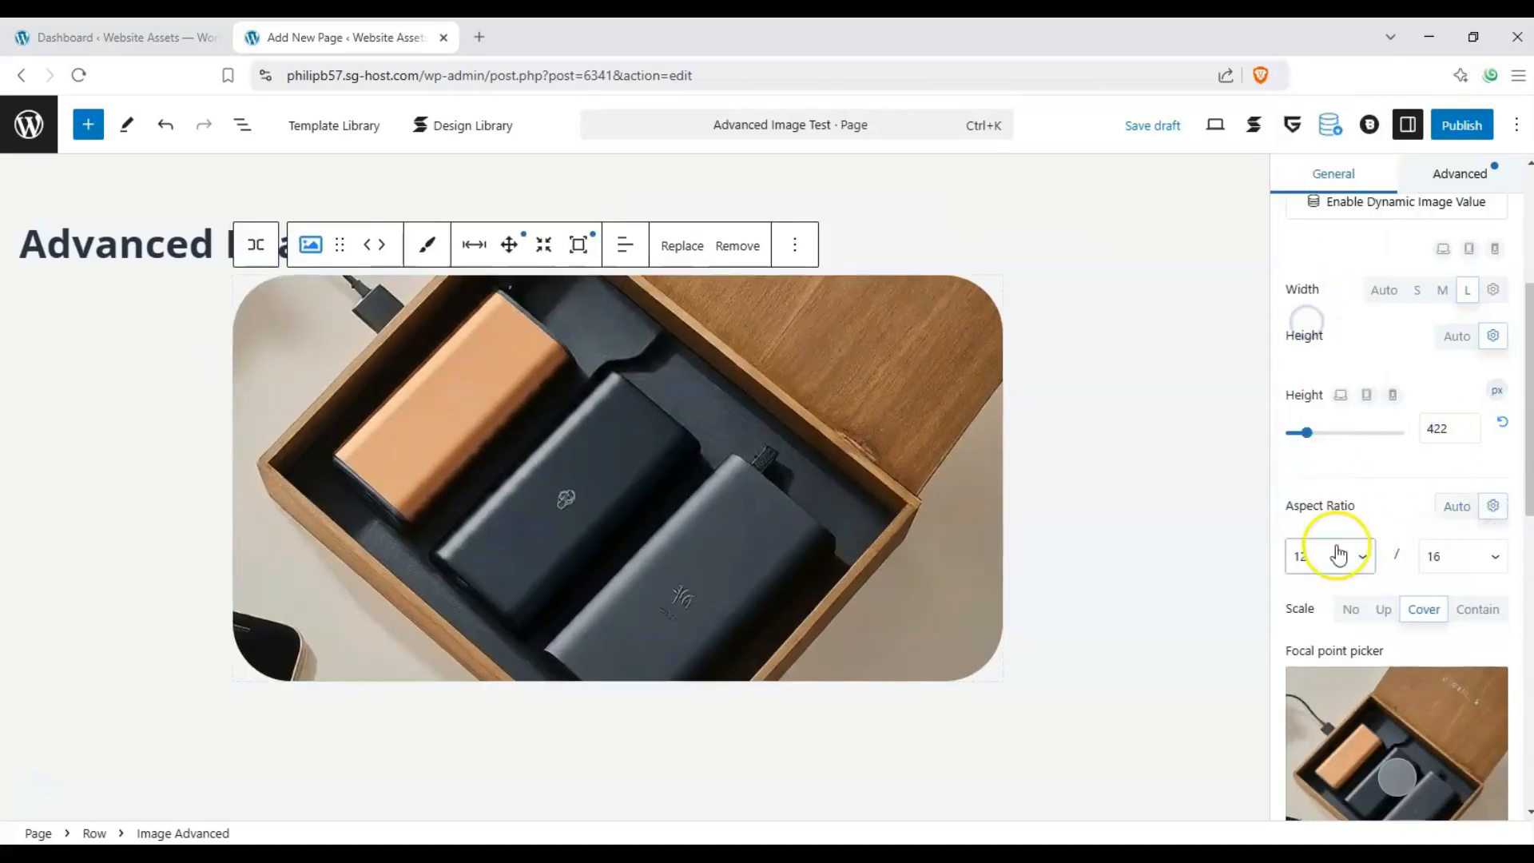
{"action": "left_click", "coordinate": [1350, 609]}
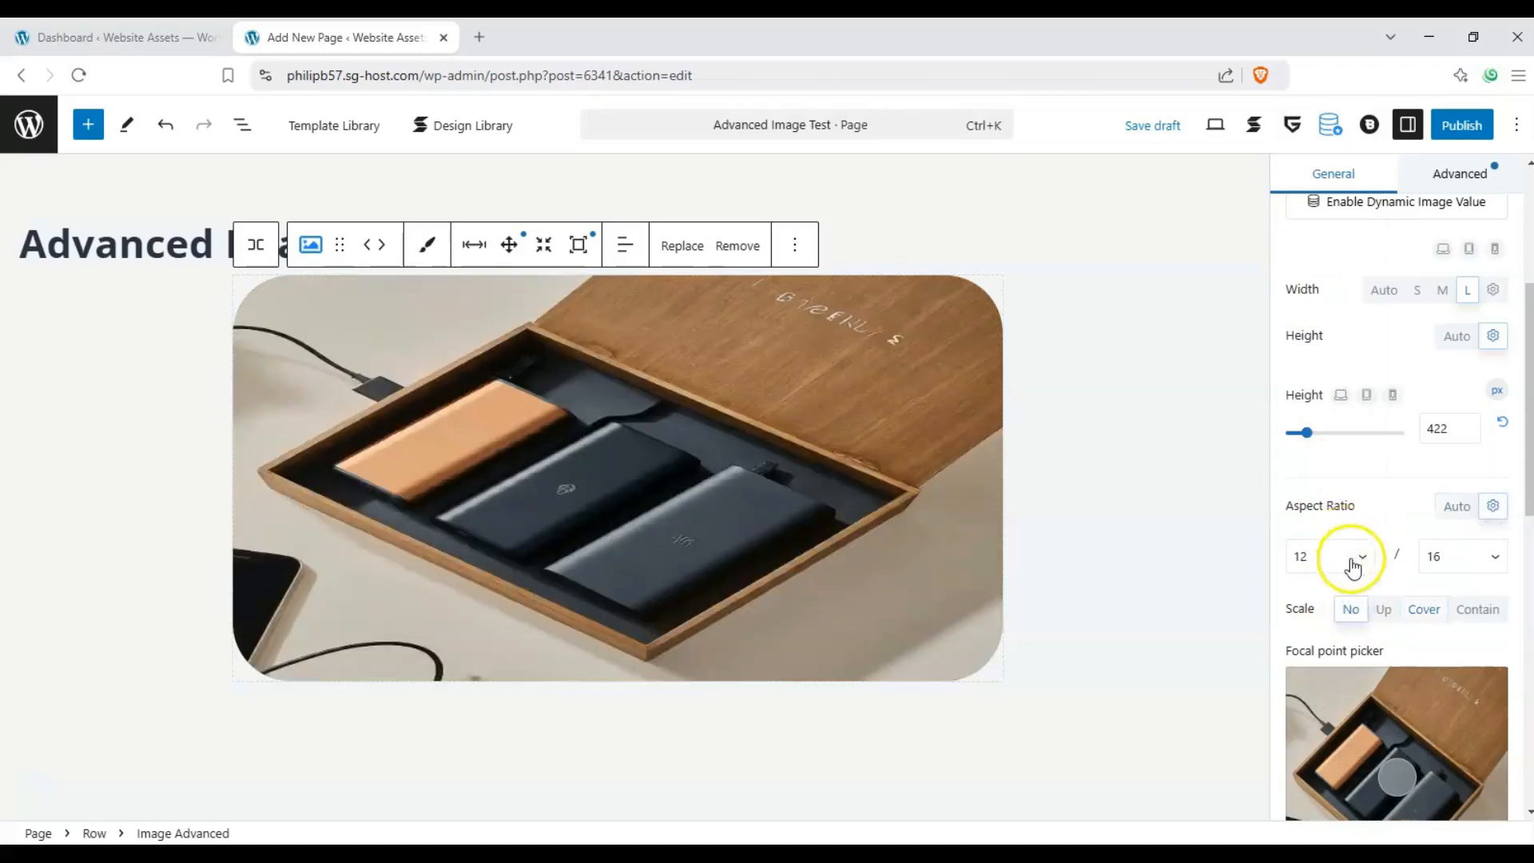
Step: Set the image's aspect ratio to 9 / 16 and its scale option to Cover
{"action": "left_click", "coordinate": [1352, 561]}
{"action": "left_click", "coordinate": [1318, 260]}
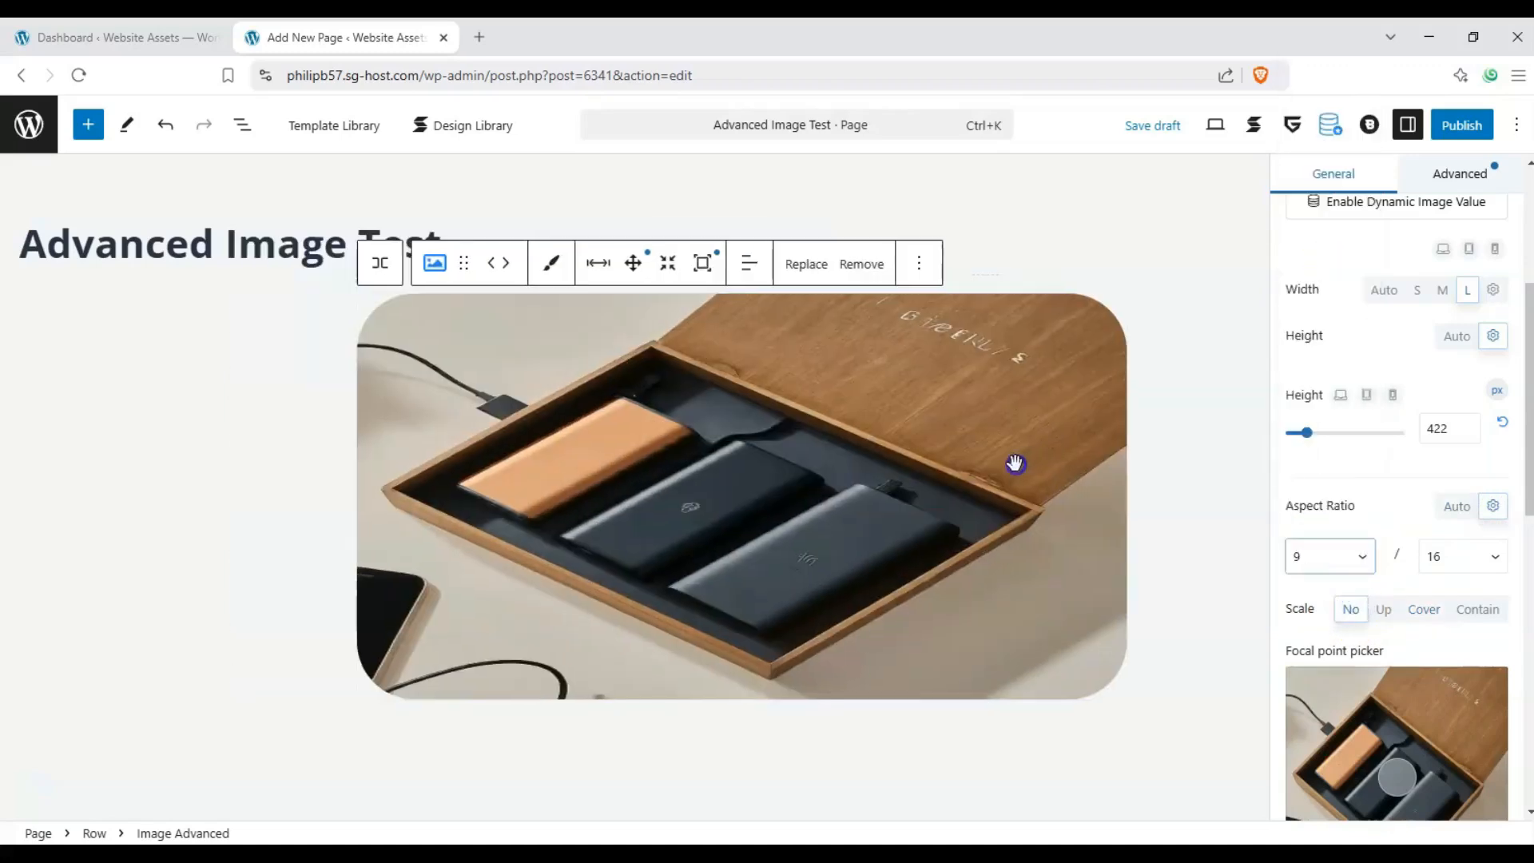
{"action": "left_click", "coordinate": [1424, 609]}
{"action": "scroll", "coordinate": [1392, 488], "scroll_direction": "down", "scroll_amount": 2}
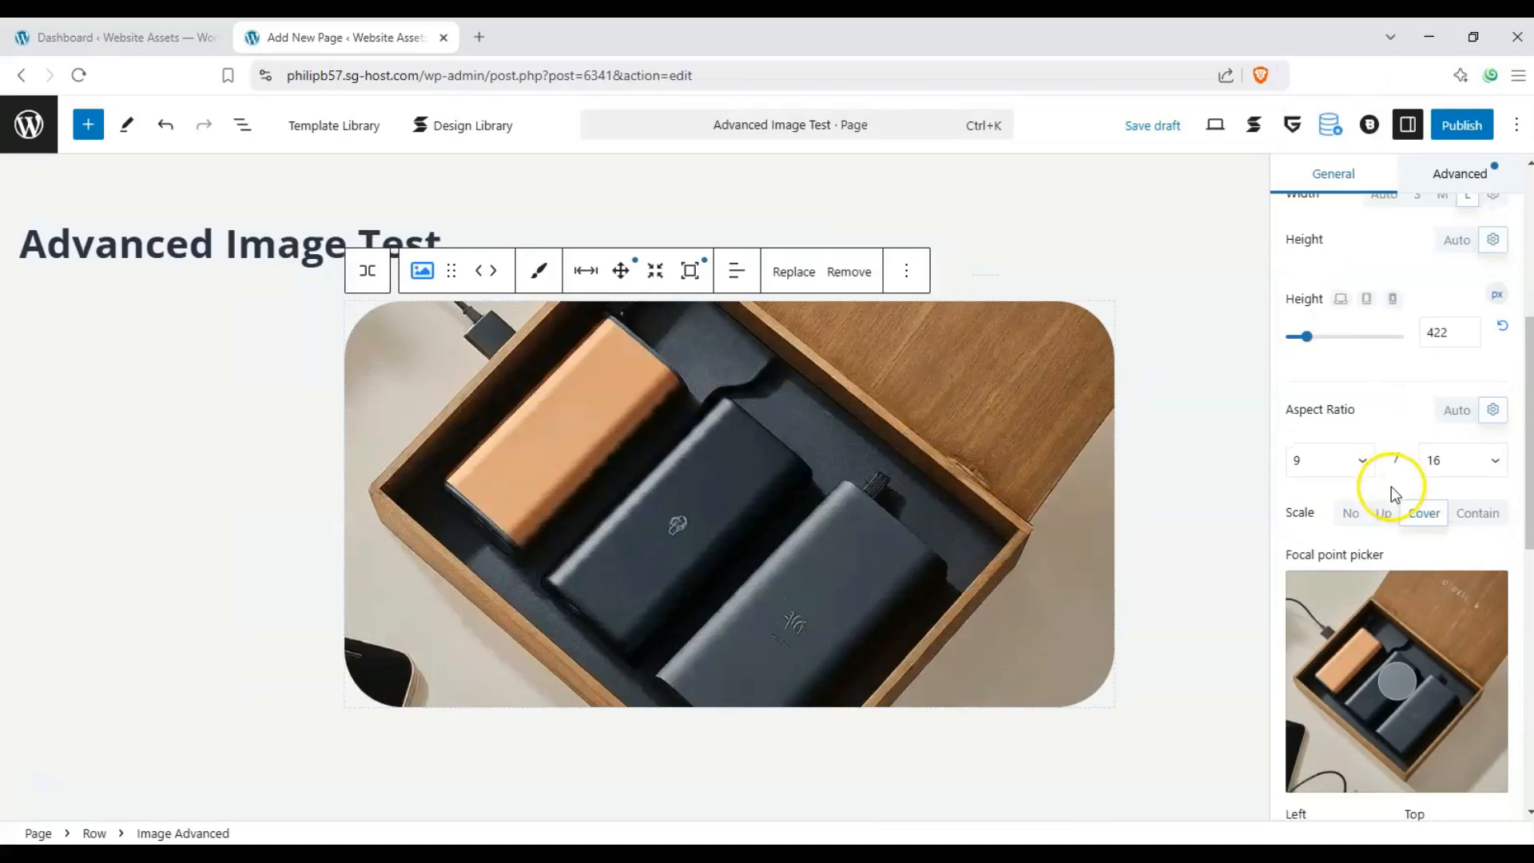
Step: Move the image's focal point to 52% left and 58% top
{"action": "left_click", "coordinate": [912, 506]}
{"action": "scroll", "coordinate": [1382, 551], "scroll_direction": "down", "scroll_amount": 1}
{"action": "mouse_move", "coordinate": [1397, 617]}
{"action": "left_mouse_down"}
{"action": "mouse_move", "coordinate": [1360, 651]}
{"action": "mouse_move", "coordinate": [1348, 590]}
{"action": "mouse_move", "coordinate": [1406, 590]}
{"action": "mouse_move", "coordinate": [1408, 568]}
{"action": "mouse_move", "coordinate": [1480, 528]}
{"action": "mouse_move", "coordinate": [1389, 611]}
{"action": "mouse_move", "coordinate": [1400, 635]}
{"action": "left_mouse_up"}
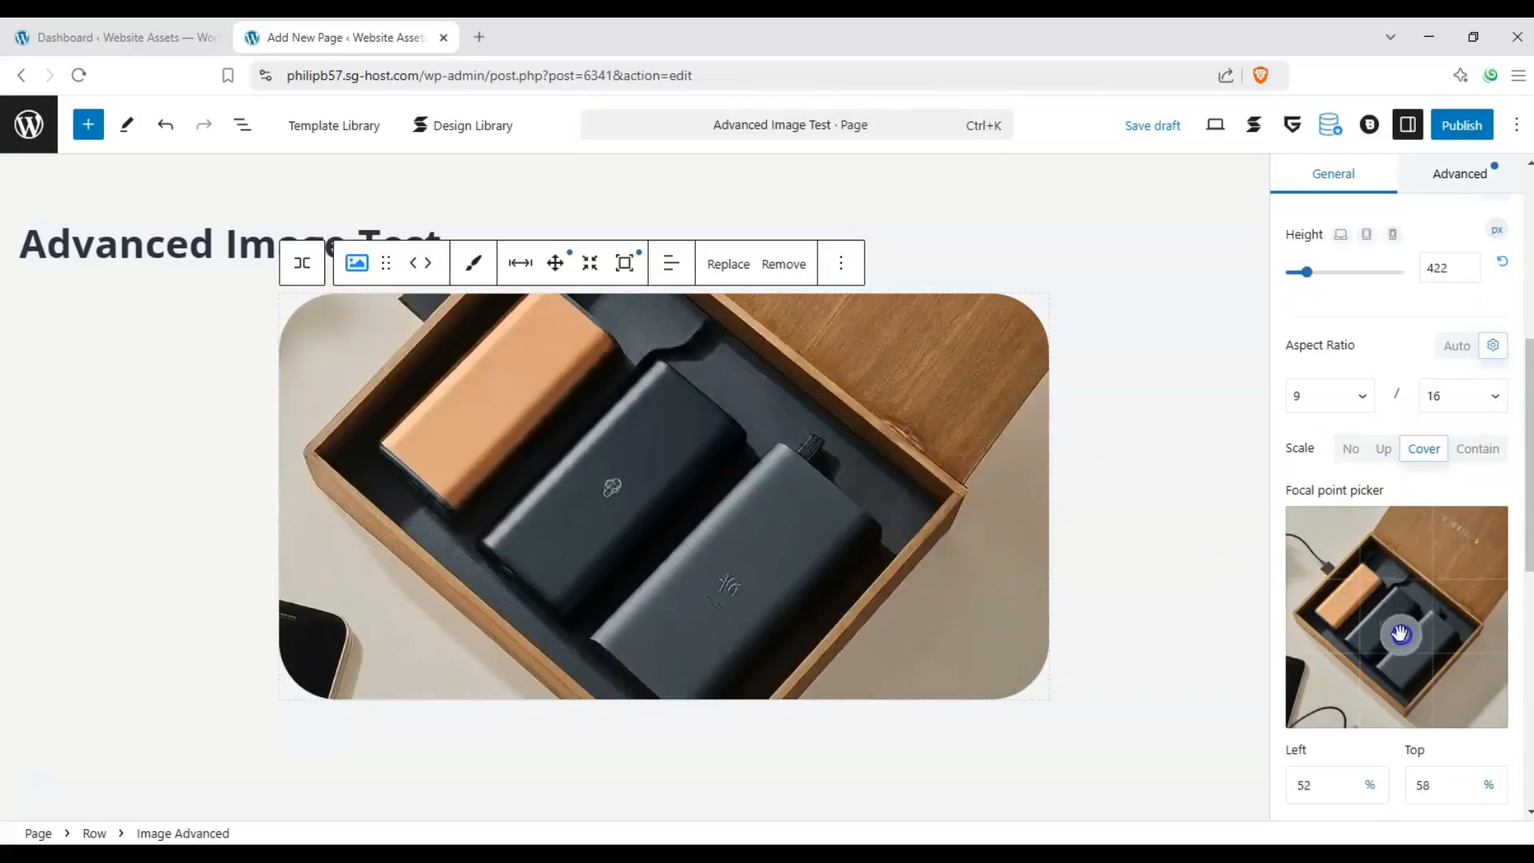
{"action": "scroll", "coordinate": [1404, 606], "scroll_direction": "down", "scroll_amount": 3}
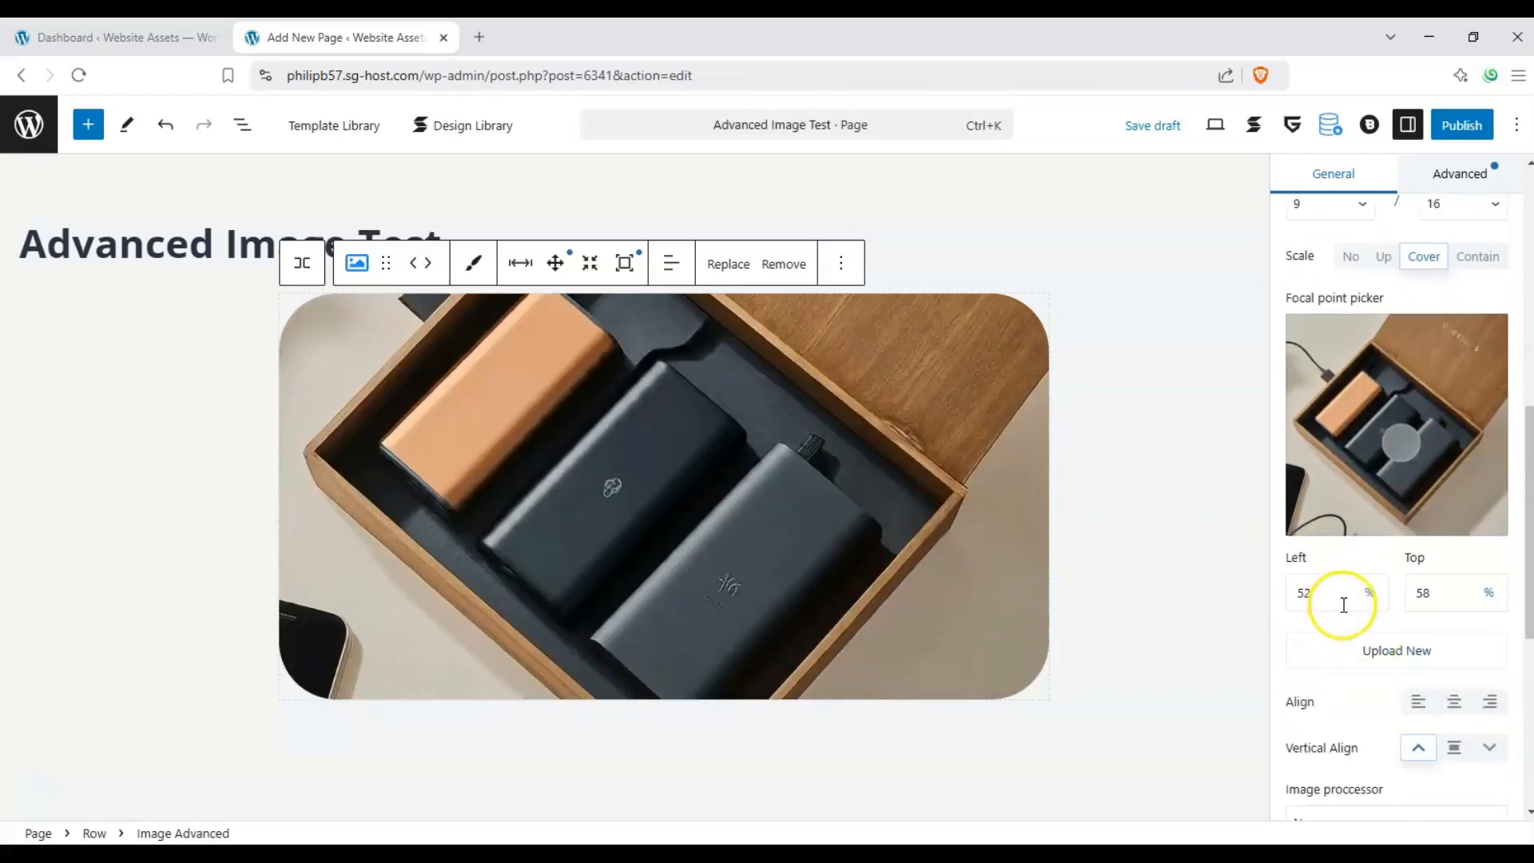
Step: Try the image's left alignment and the vertical alignment options, and choose the middle vertical alignment
{"action": "scroll", "coordinate": [1390, 576], "scroll_direction": "down", "scroll_amount": 1}
{"action": "left_click", "coordinate": [1419, 606]}
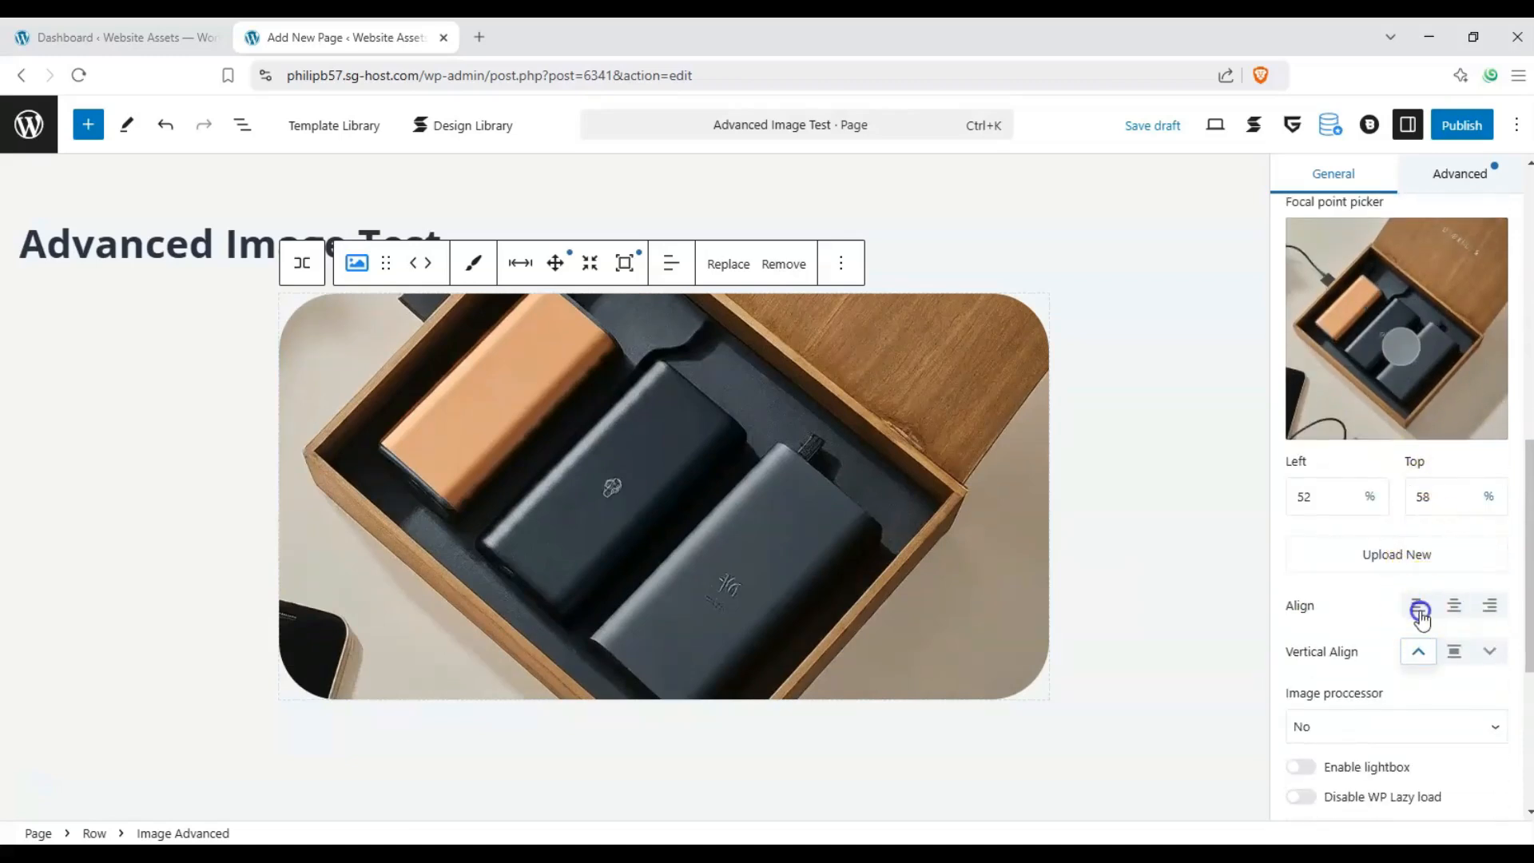
{"action": "left_click", "coordinate": [870, 551]}
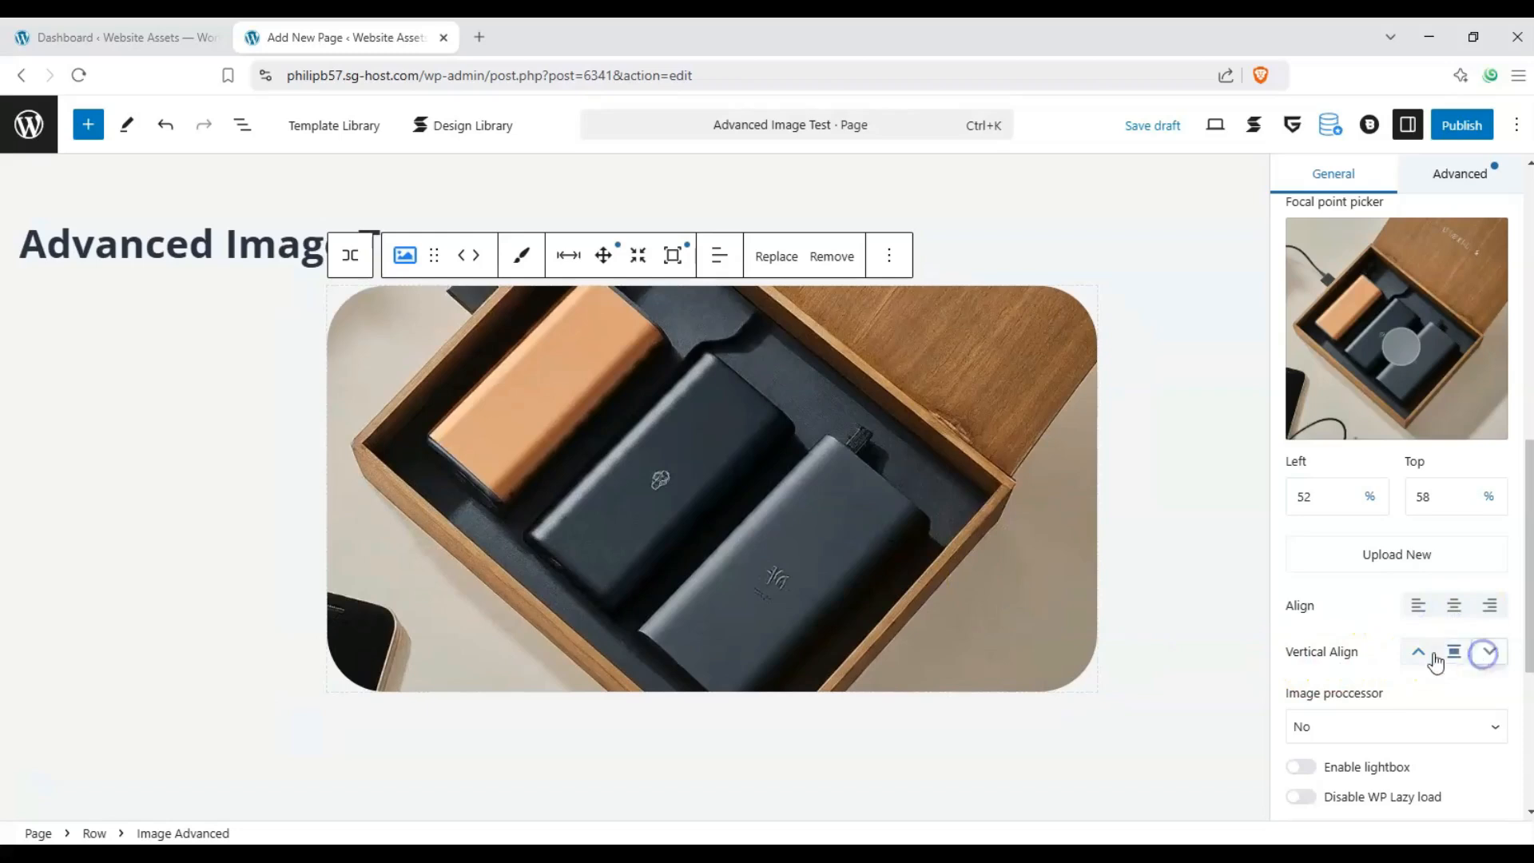
{"action": "left_click", "coordinate": [1455, 653]}
Step: Try Custom Lazy Load as the image processor, choose WP Responsive (srcset), and enable the lightbox
{"action": "scroll", "coordinate": [1331, 602], "scroll_direction": "down", "scroll_amount": 1}
{"action": "left_click", "coordinate": [1350, 628]}
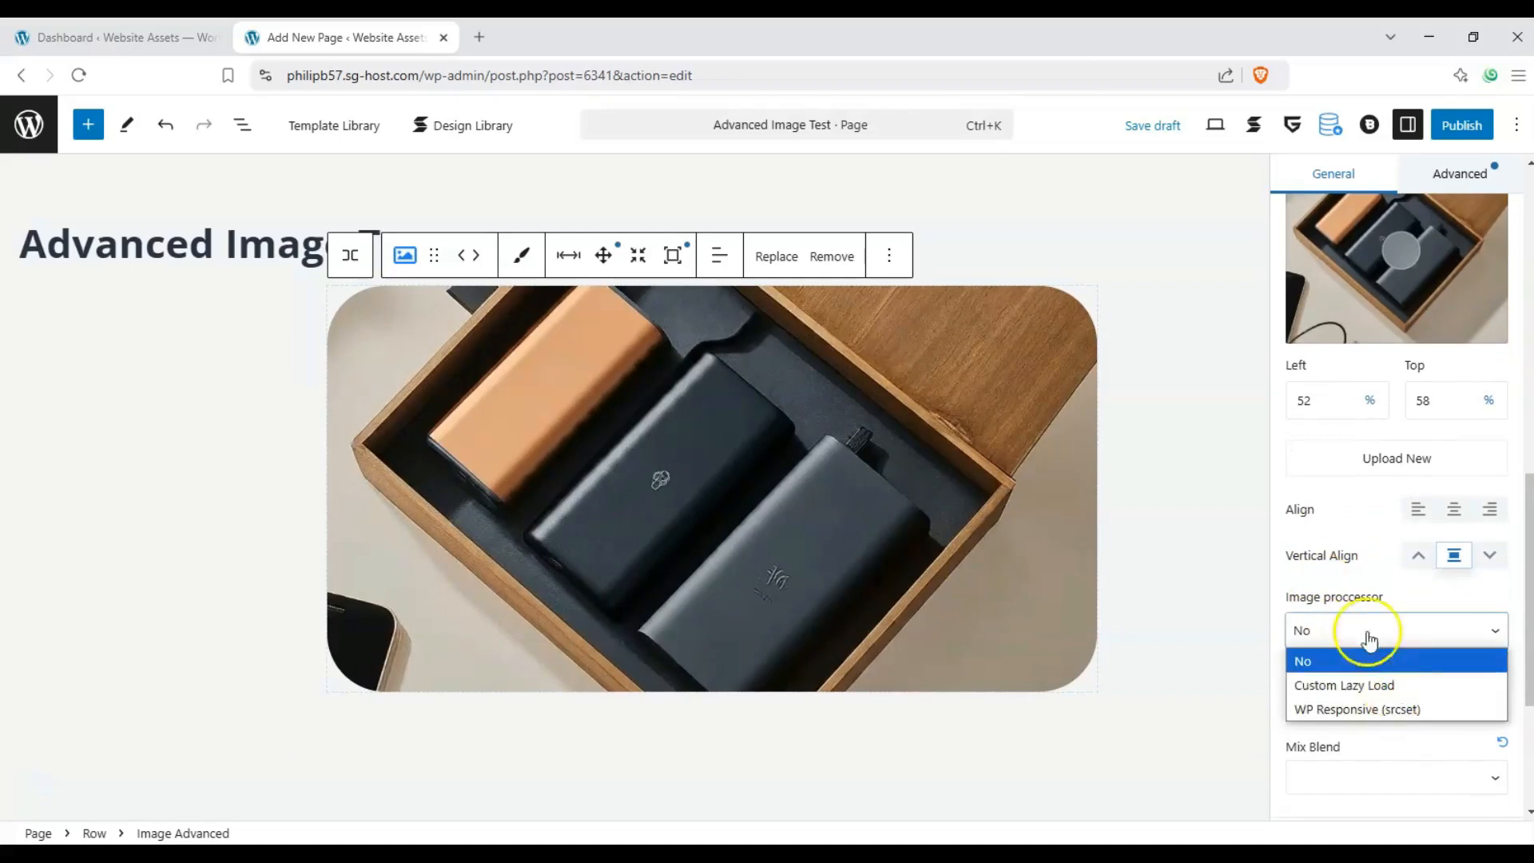
{"action": "left_click", "coordinate": [1410, 688]}
{"action": "left_click", "coordinate": [1404, 631]}
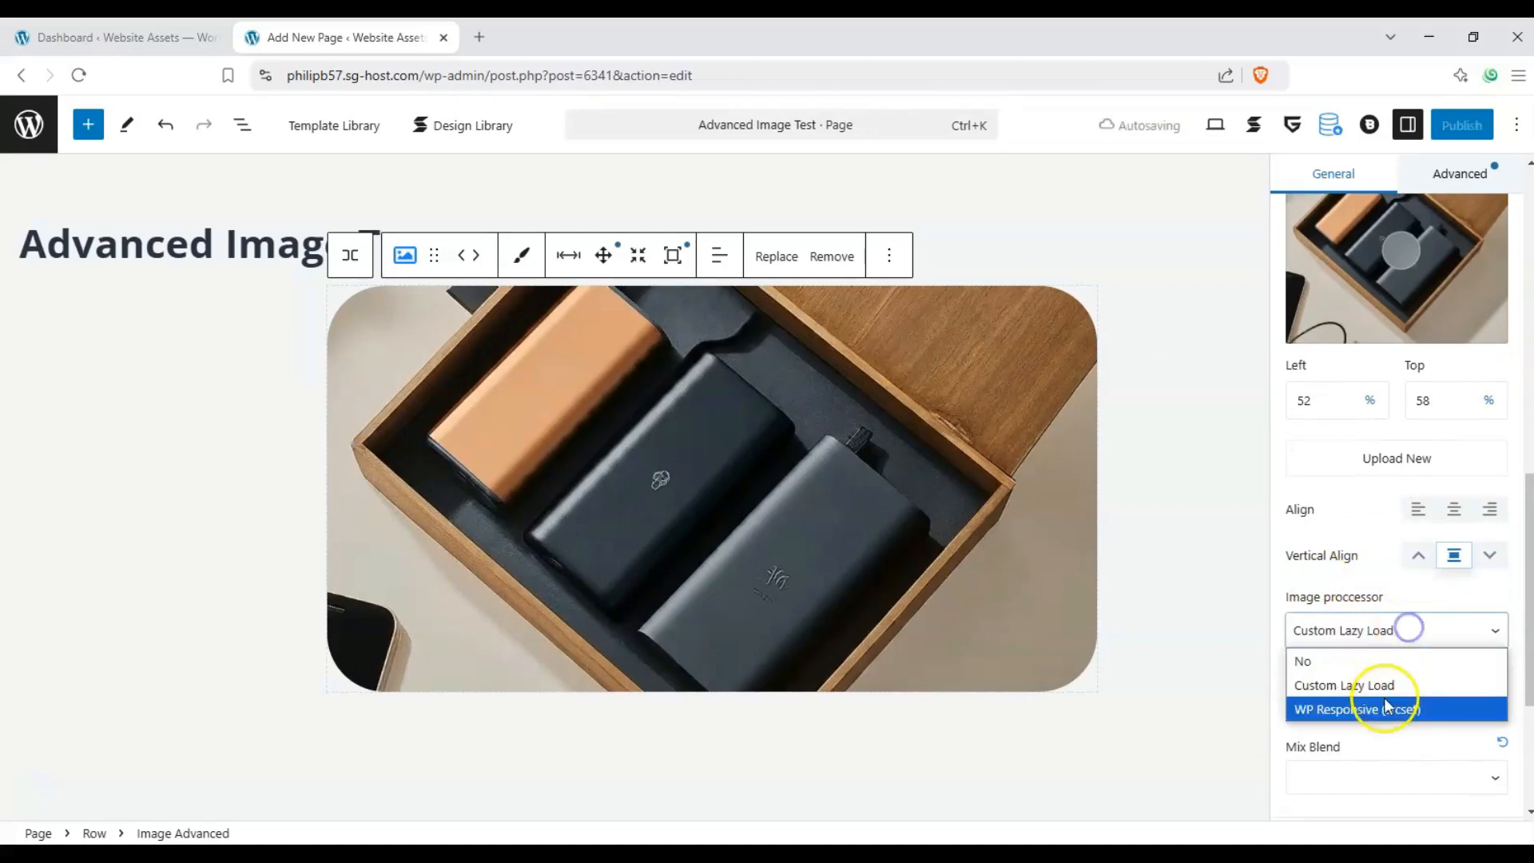
{"action": "left_click", "coordinate": [1385, 707]}
{"action": "left_click", "coordinate": [733, 522]}
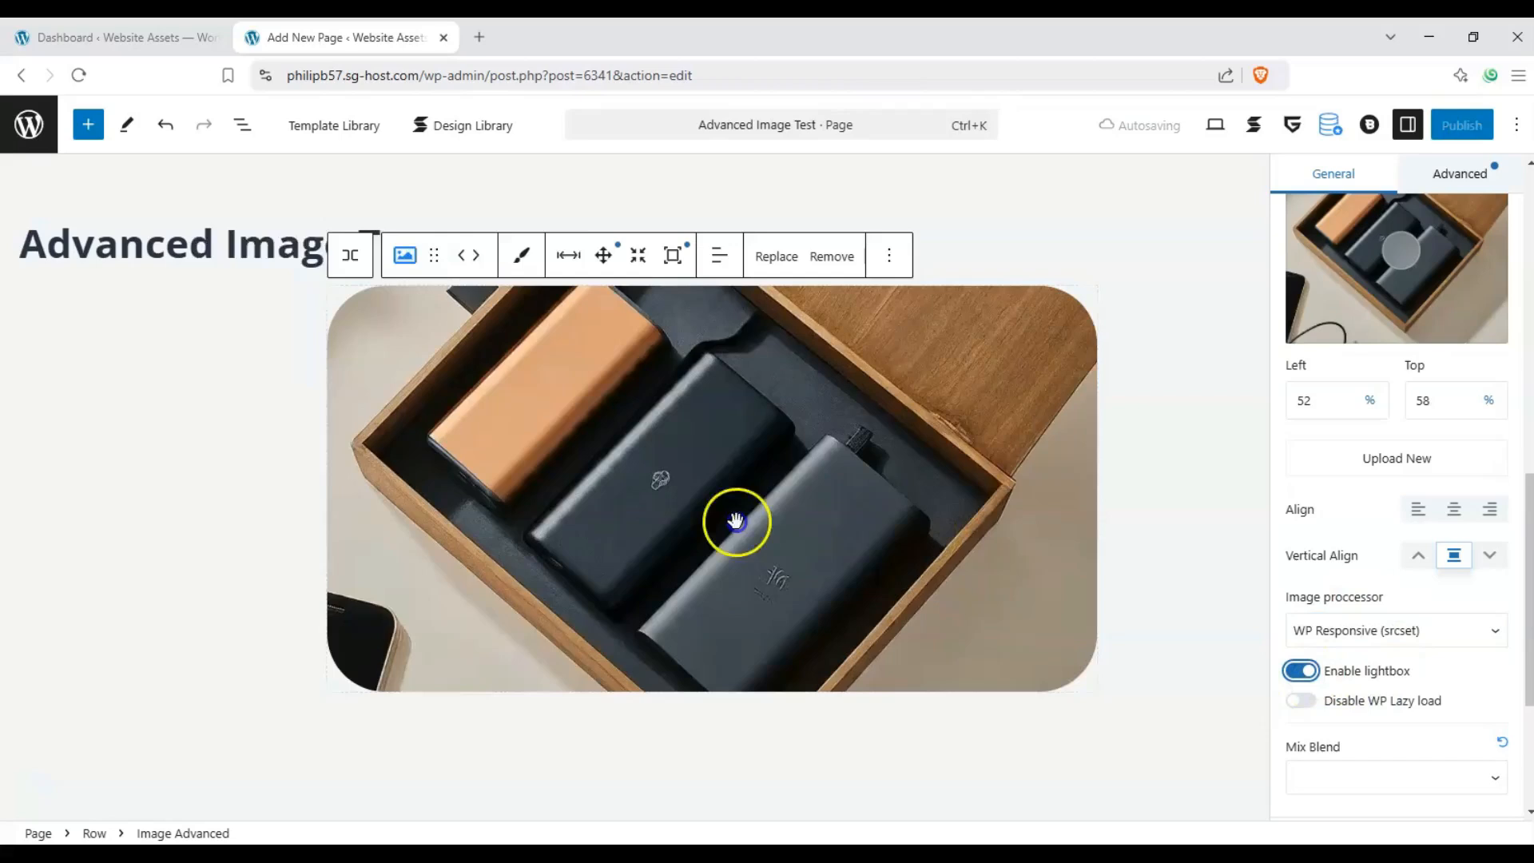
Step: Reselect the Image Advanced block and review its image settings down to the lightbox and blend options
{"action": "left_click", "coordinate": [1043, 483]}
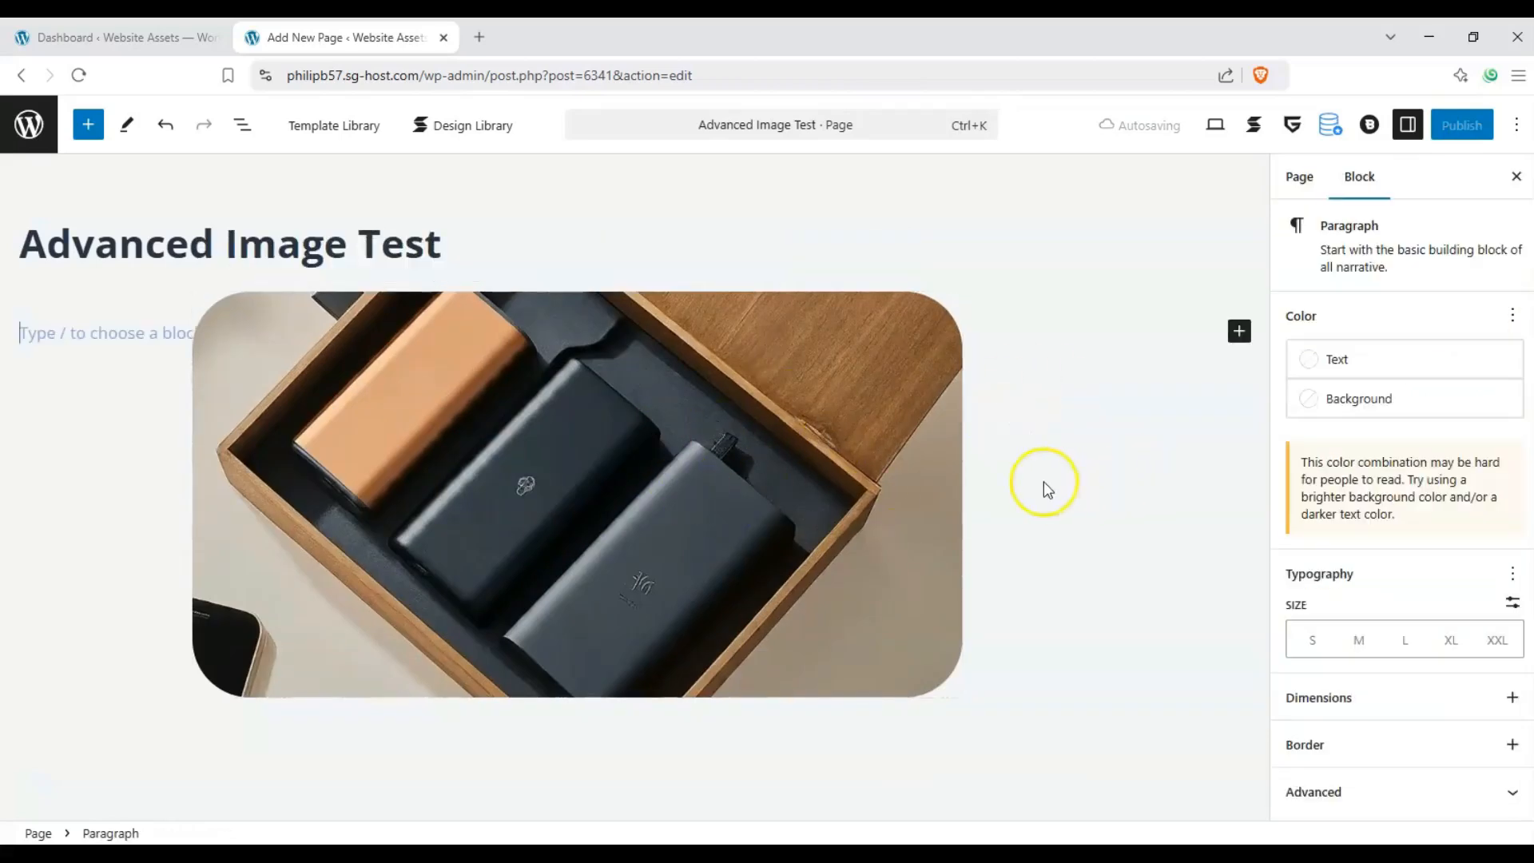
{"action": "left_click", "coordinate": [804, 481]}
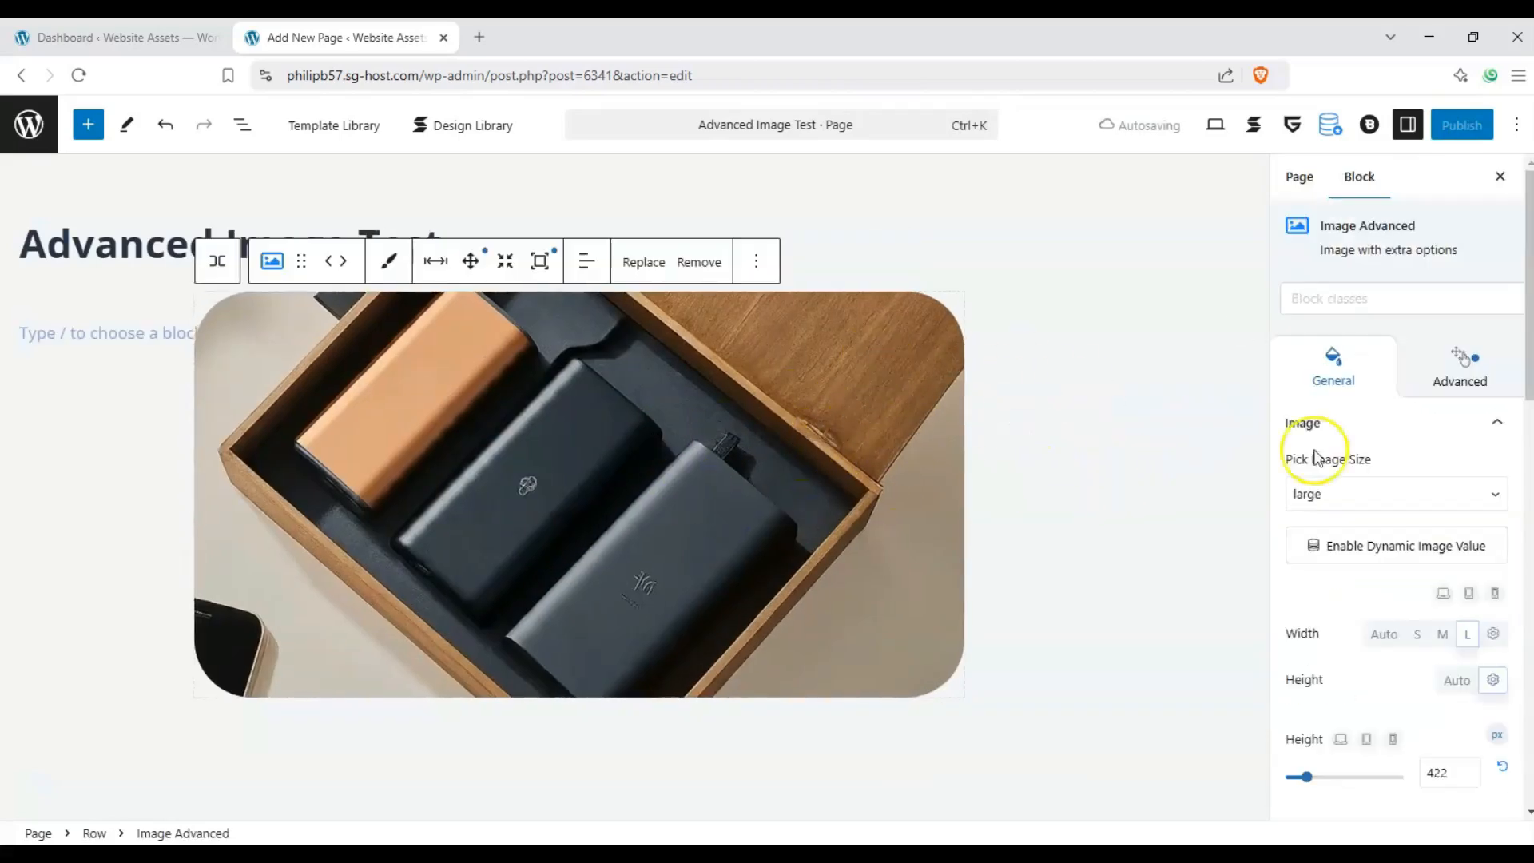
{"action": "scroll", "coordinate": [1319, 456], "scroll_direction": "down", "scroll_amount": 3}
{"action": "scroll", "coordinate": [1430, 571], "scroll_direction": "down", "scroll_amount": 2}
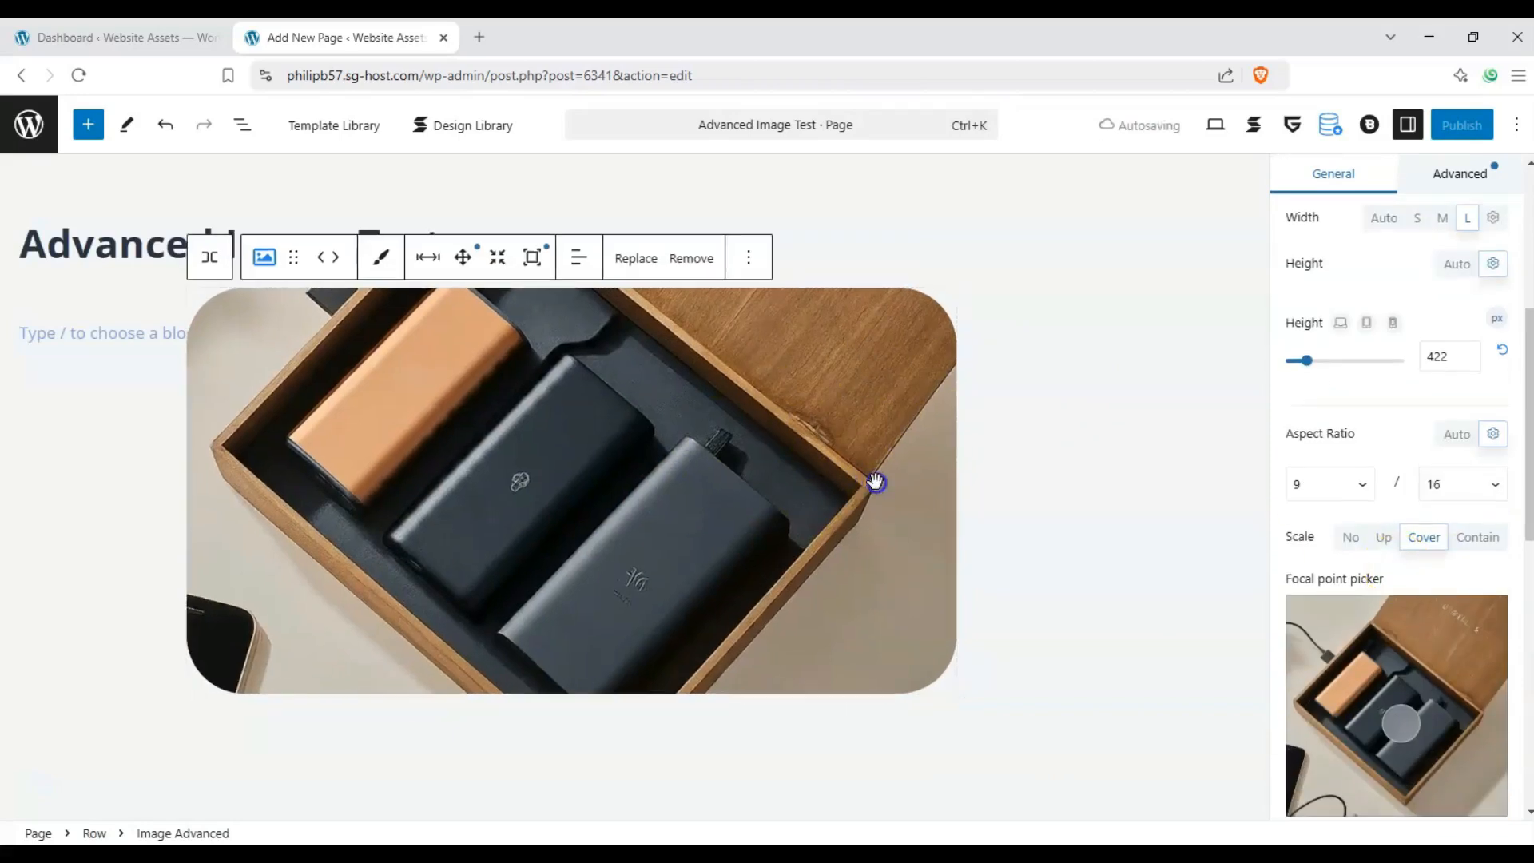
{"action": "scroll", "coordinate": [1424, 529], "scroll_direction": "down", "scroll_amount": 6}
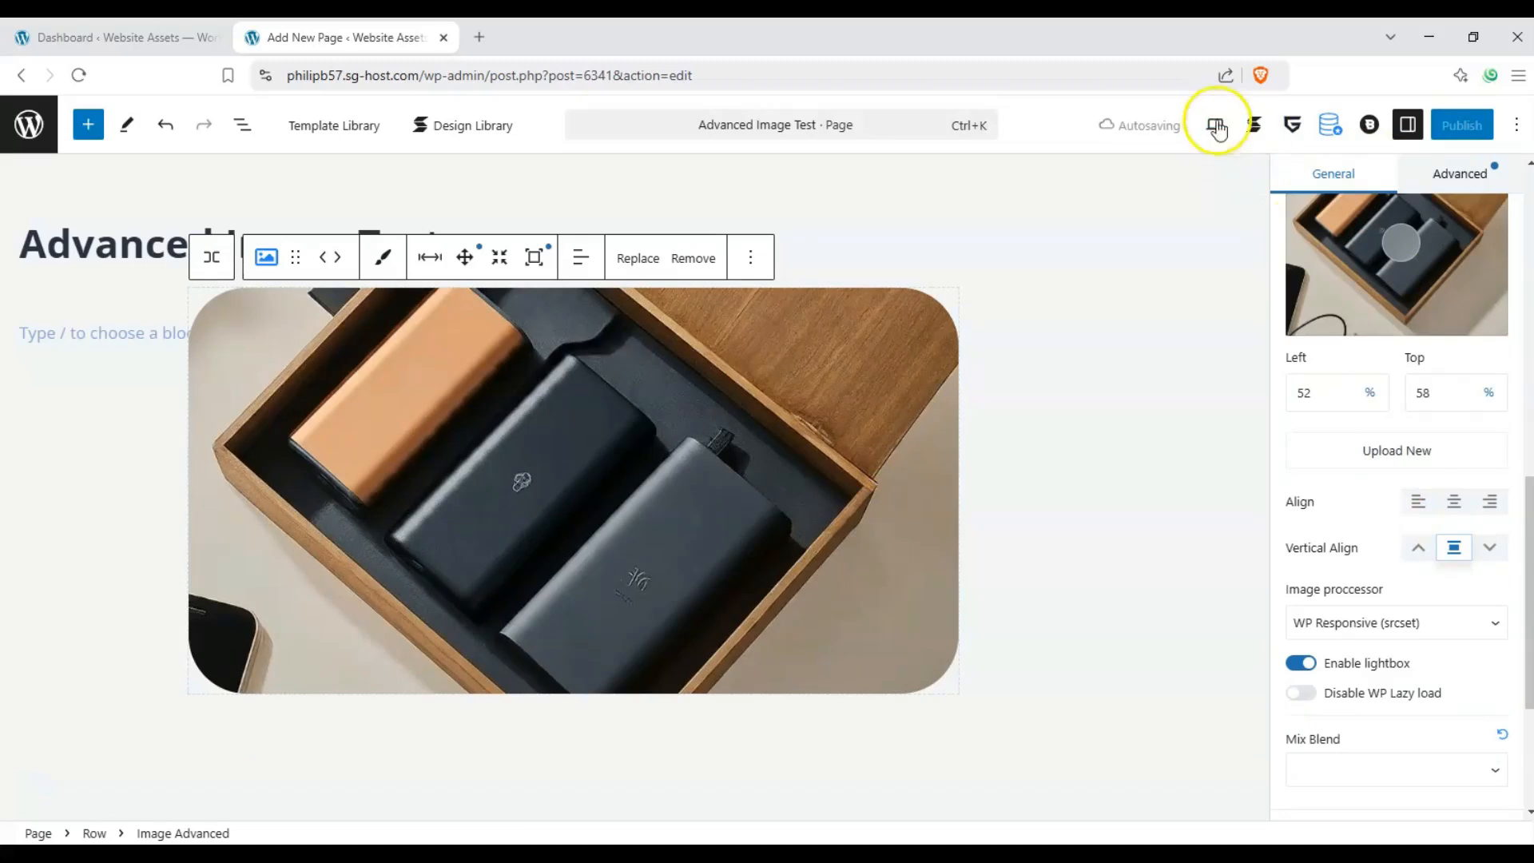
Step: Hide the settings sidebar and open a preview of the page in a new browser tab
{"action": "left_click", "coordinate": [1215, 120]}
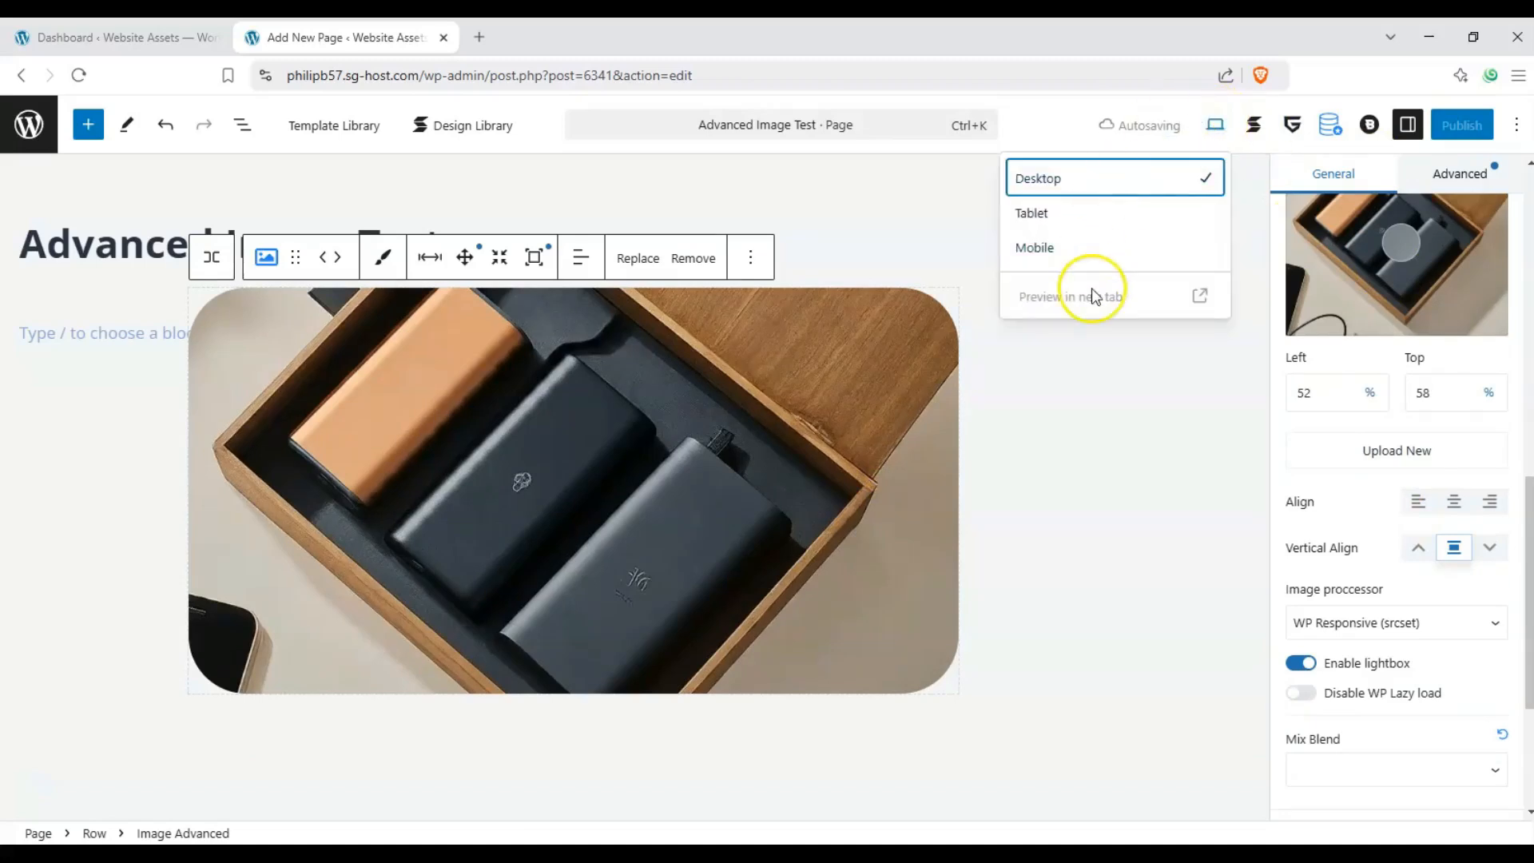
{"action": "left_click", "coordinate": [1049, 187]}
{"action": "left_click", "coordinate": [1071, 415]}
{"action": "left_click", "coordinate": [1149, 178]}
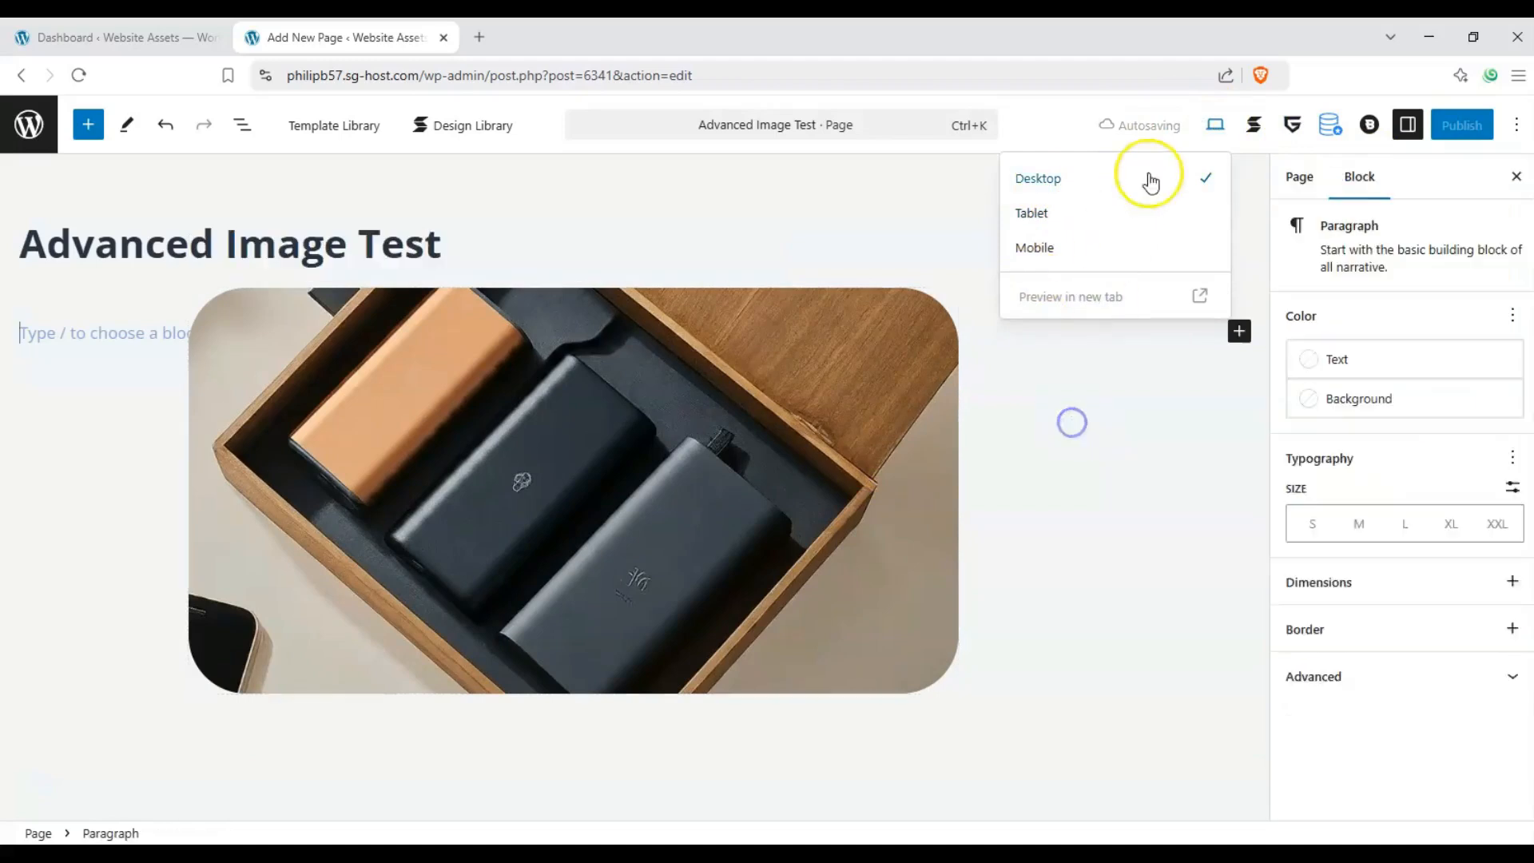
{"action": "left_click", "coordinate": [1214, 126]}
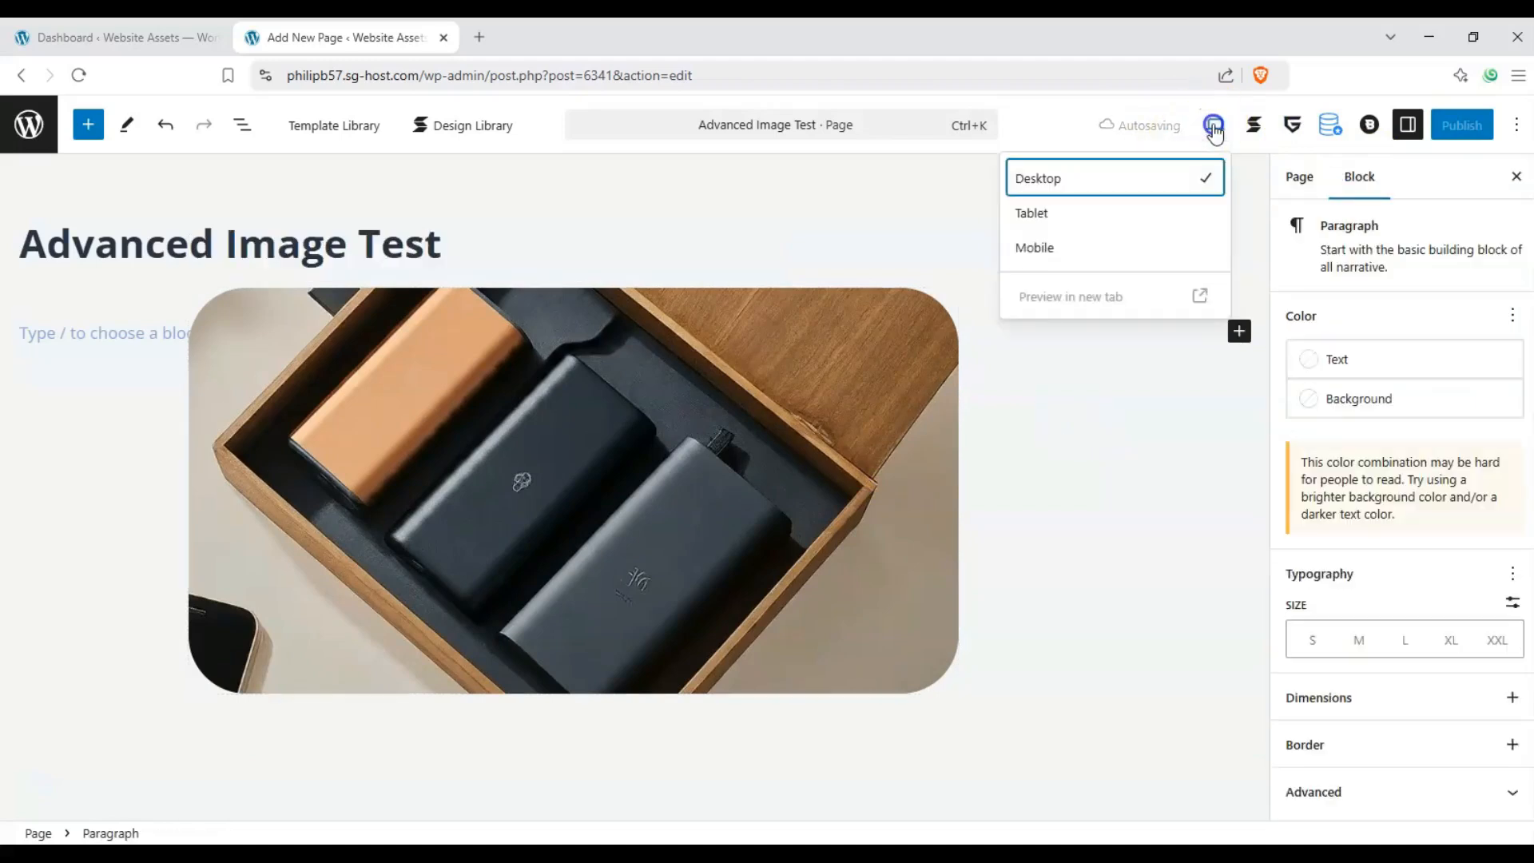
{"action": "left_click", "coordinate": [1215, 126]}
{"action": "left_click", "coordinate": [1460, 126]}
{"action": "left_click", "coordinate": [1516, 173]}
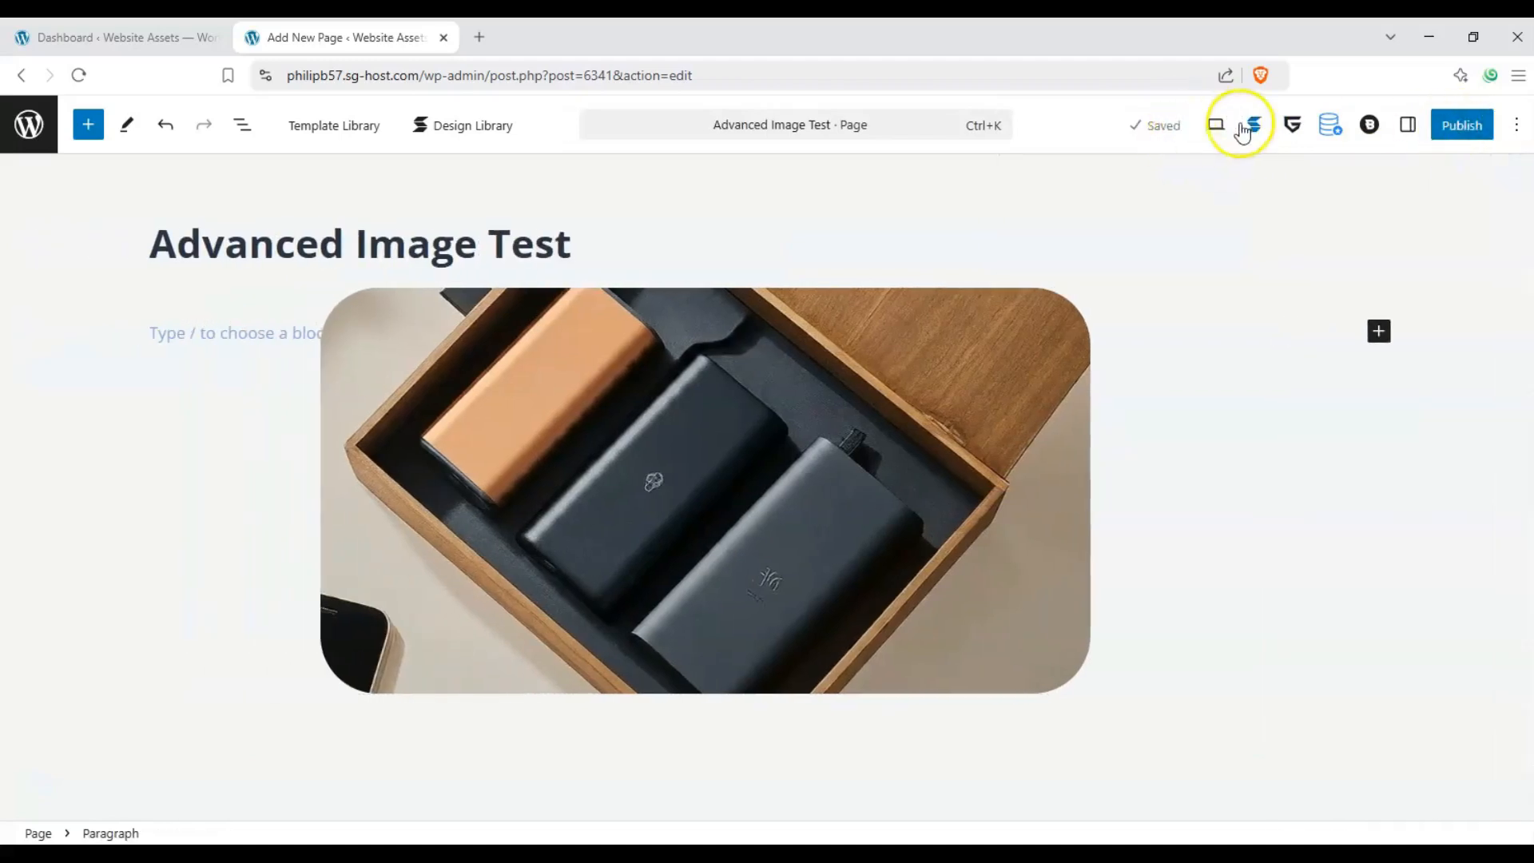
{"action": "left_click", "coordinate": [1215, 126]}
{"action": "left_click", "coordinate": [1123, 297]}
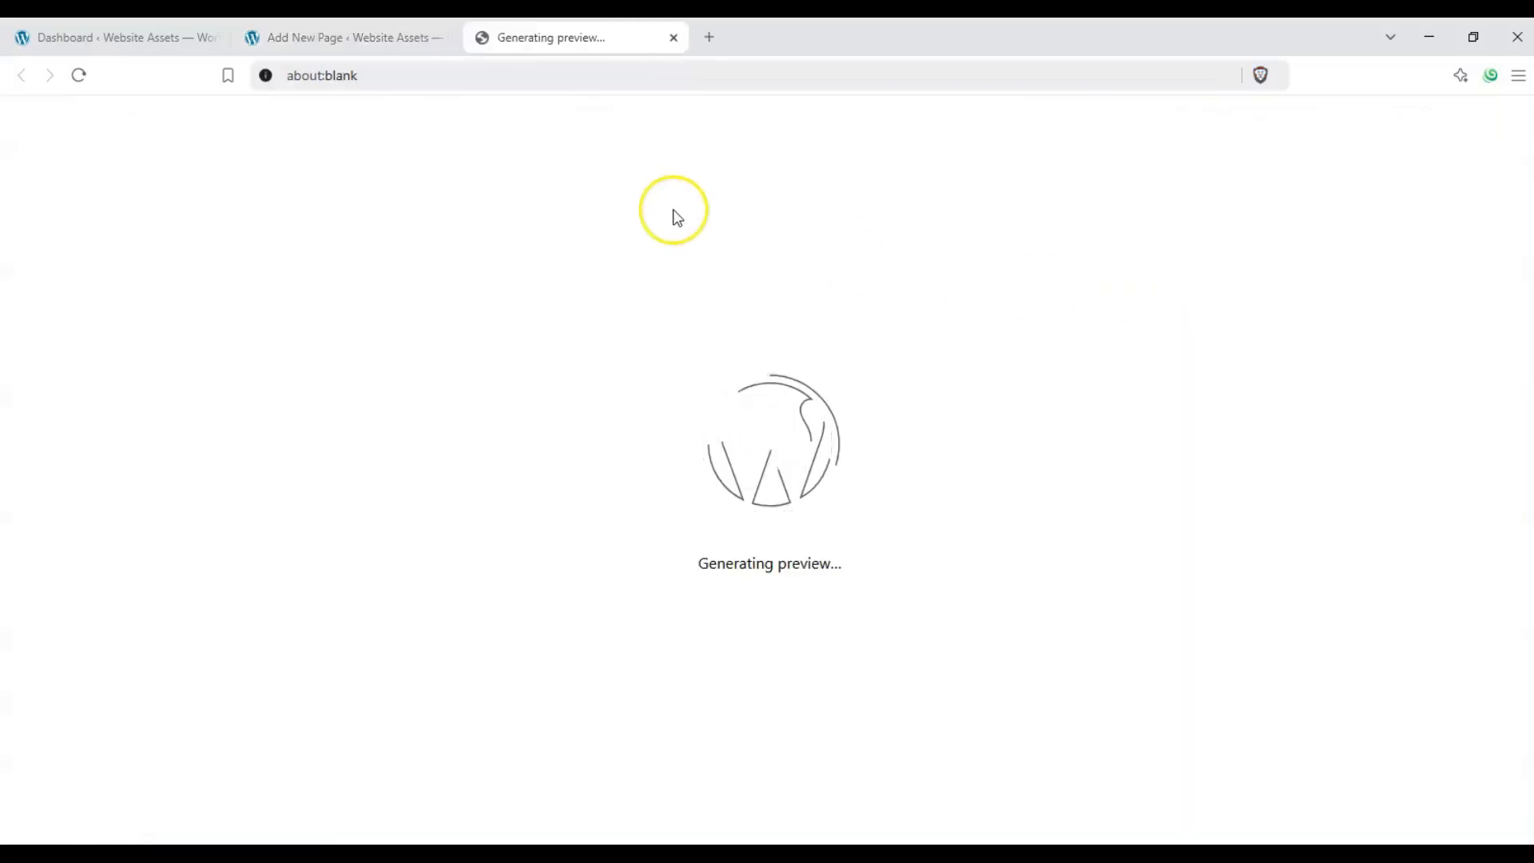
{"action": "left_click", "coordinate": [661, 217]}
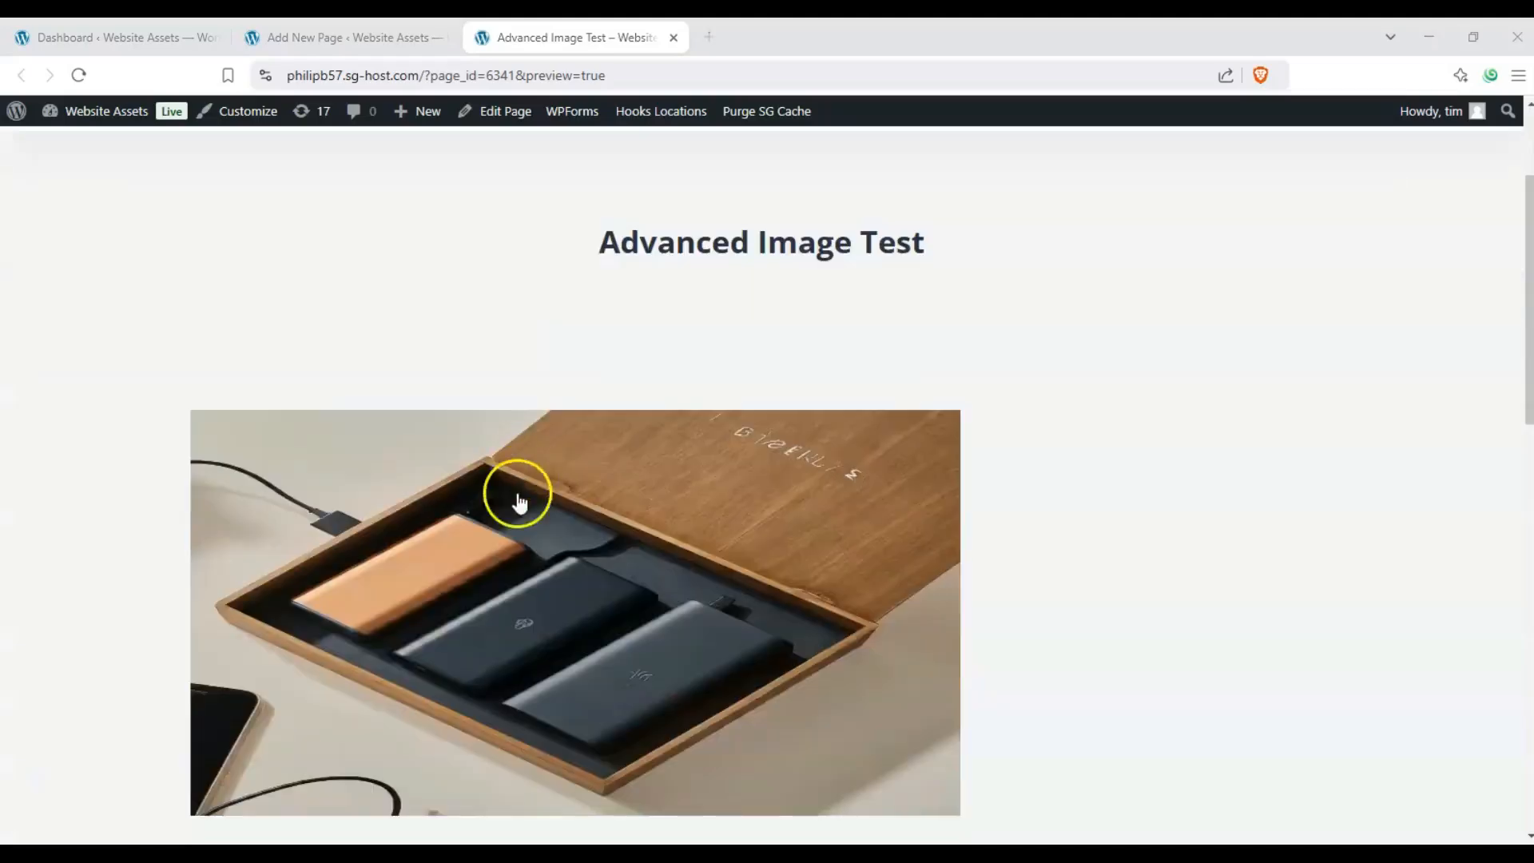
Step: Test the image's lightbox on the previewed page, close it, and return to the page editor
{"action": "scroll", "coordinate": [370, 473], "scroll_direction": "down", "scroll_amount": 3}
{"action": "left_click", "coordinate": [311, 452]}
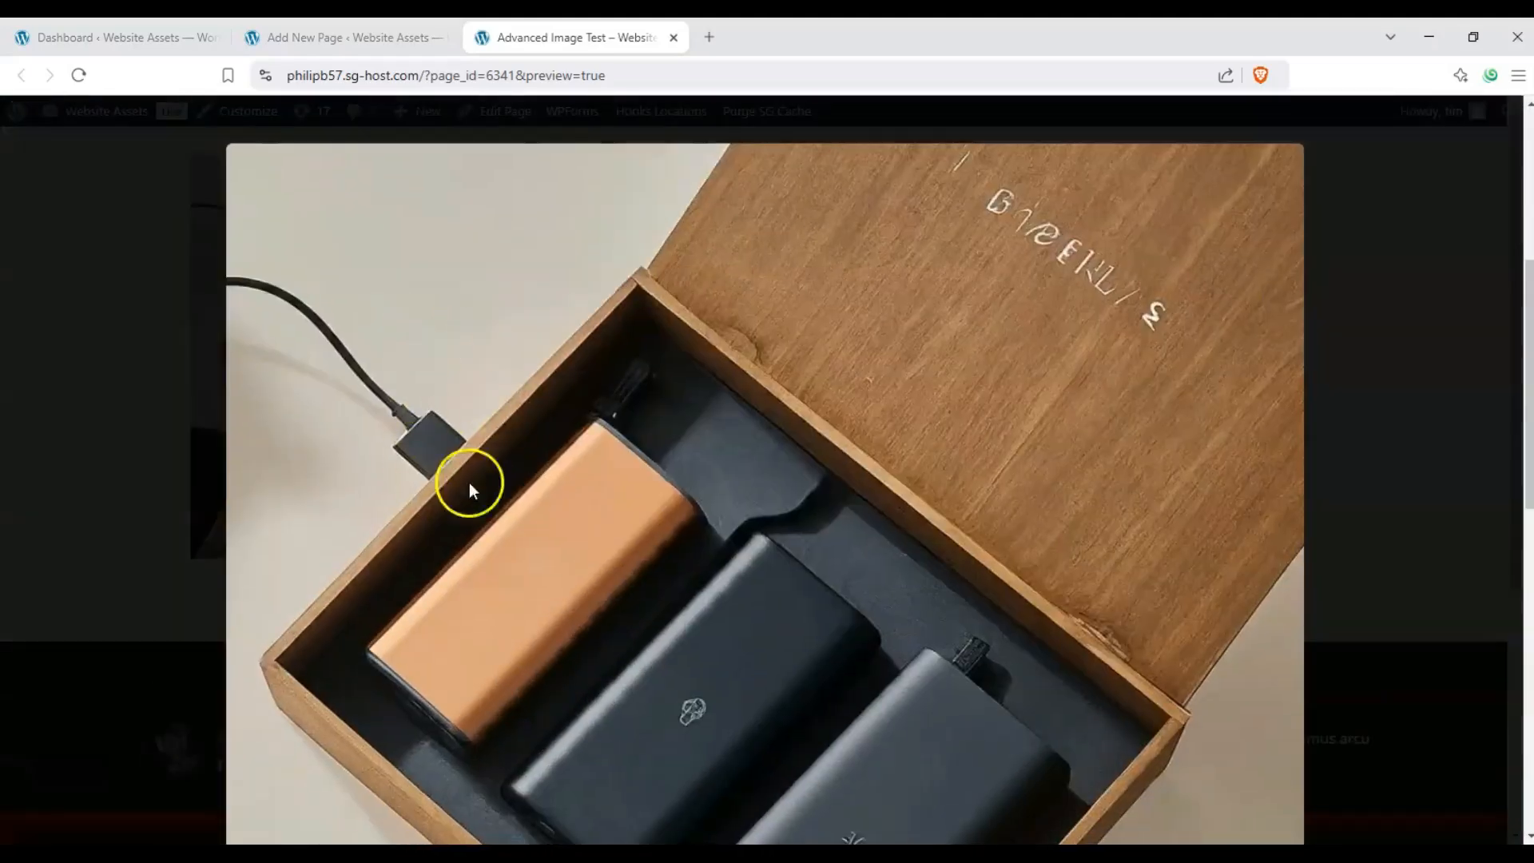
{"action": "left_click", "coordinate": [257, 342]}
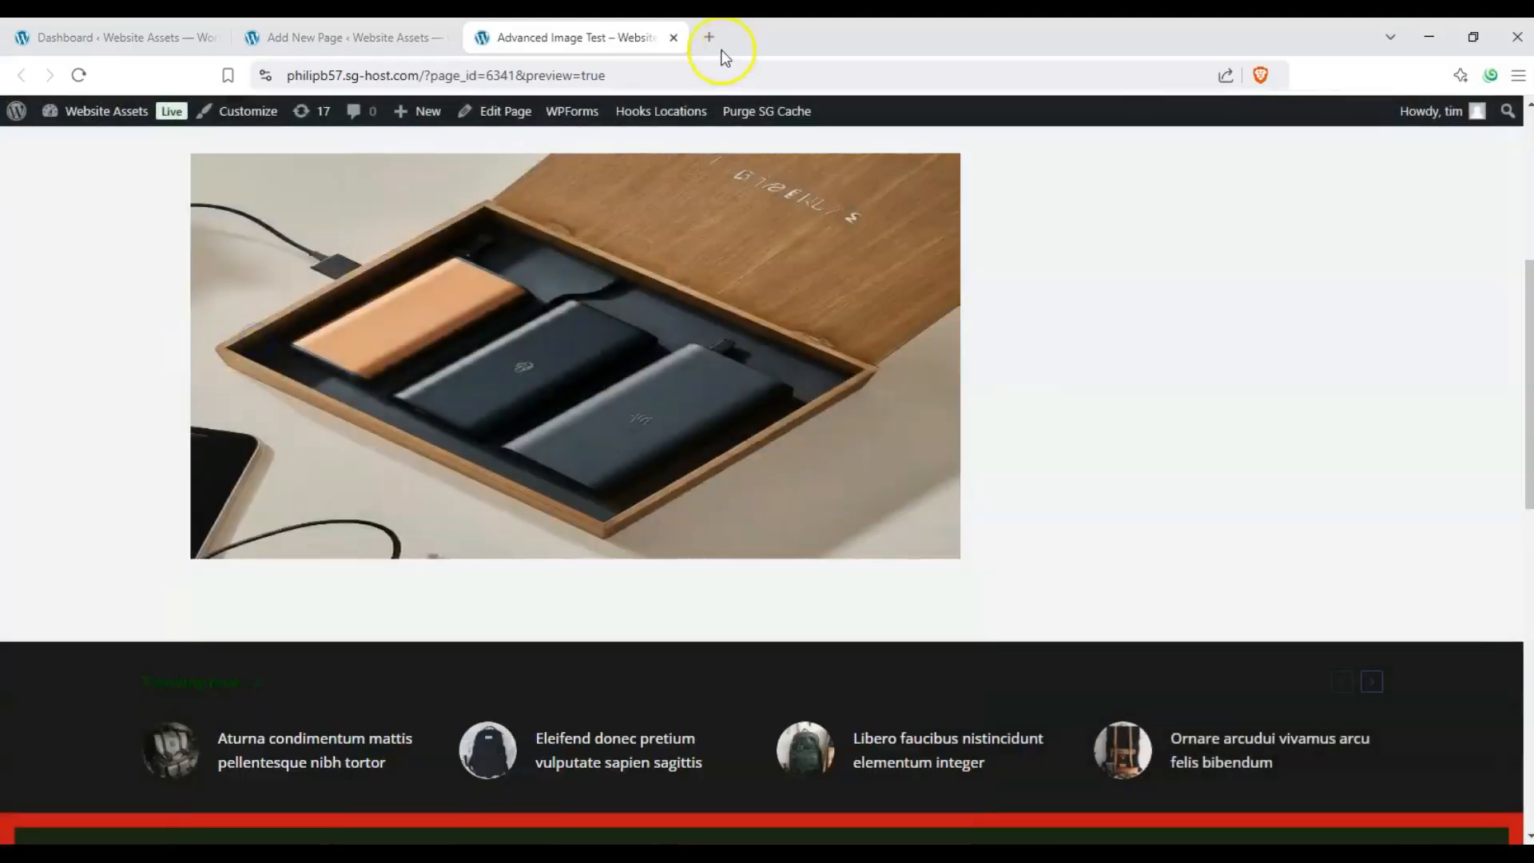
{"action": "left_click", "coordinate": [670, 40]}
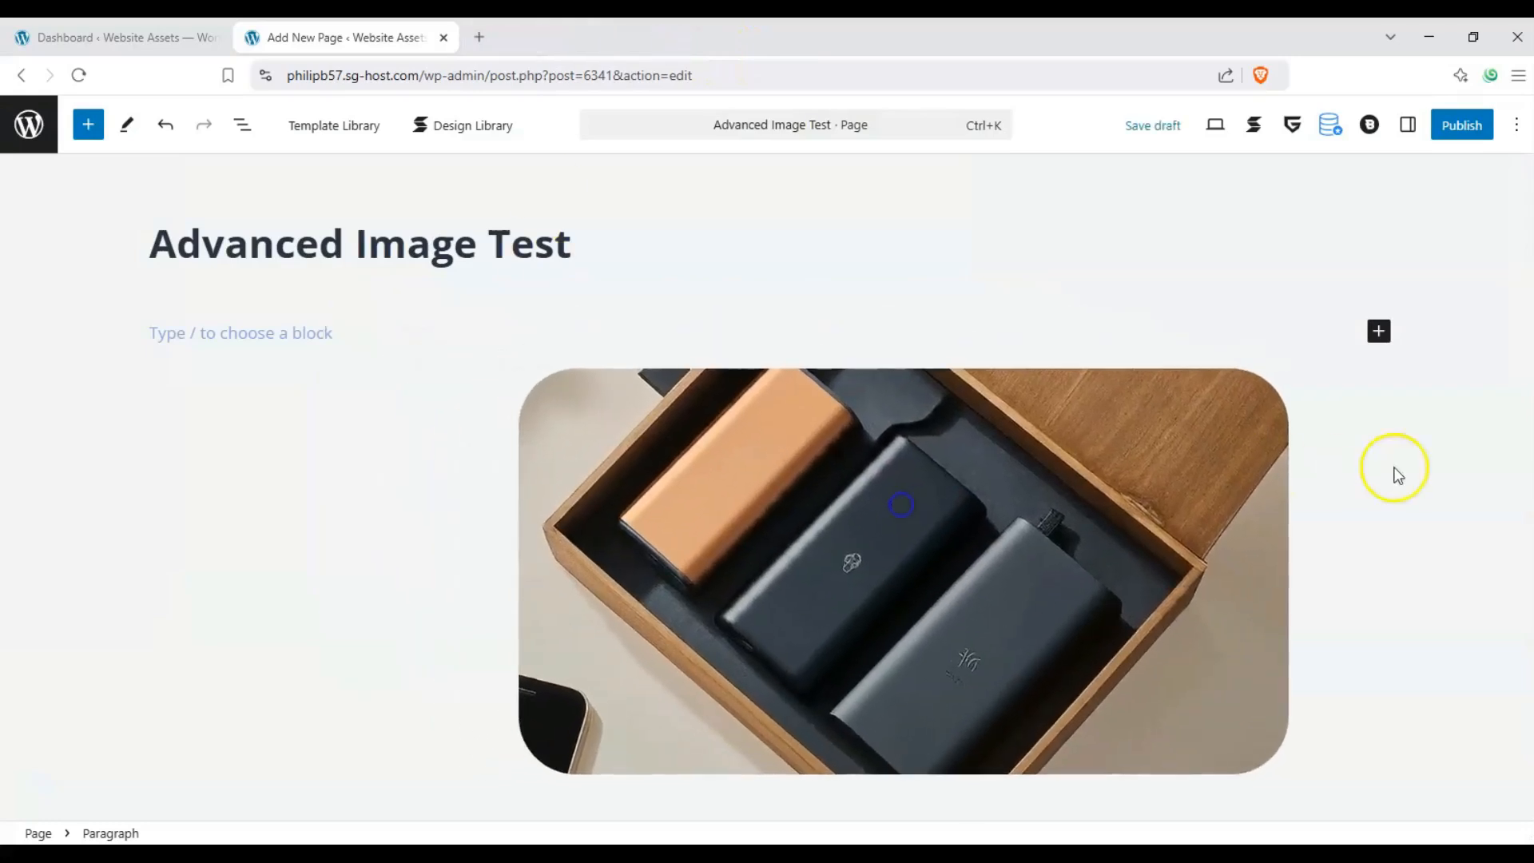
Step: Bring back the settings of the Image Advanced block and enable Disable WP Lazy load
{"action": "left_click", "coordinate": [1408, 124]}
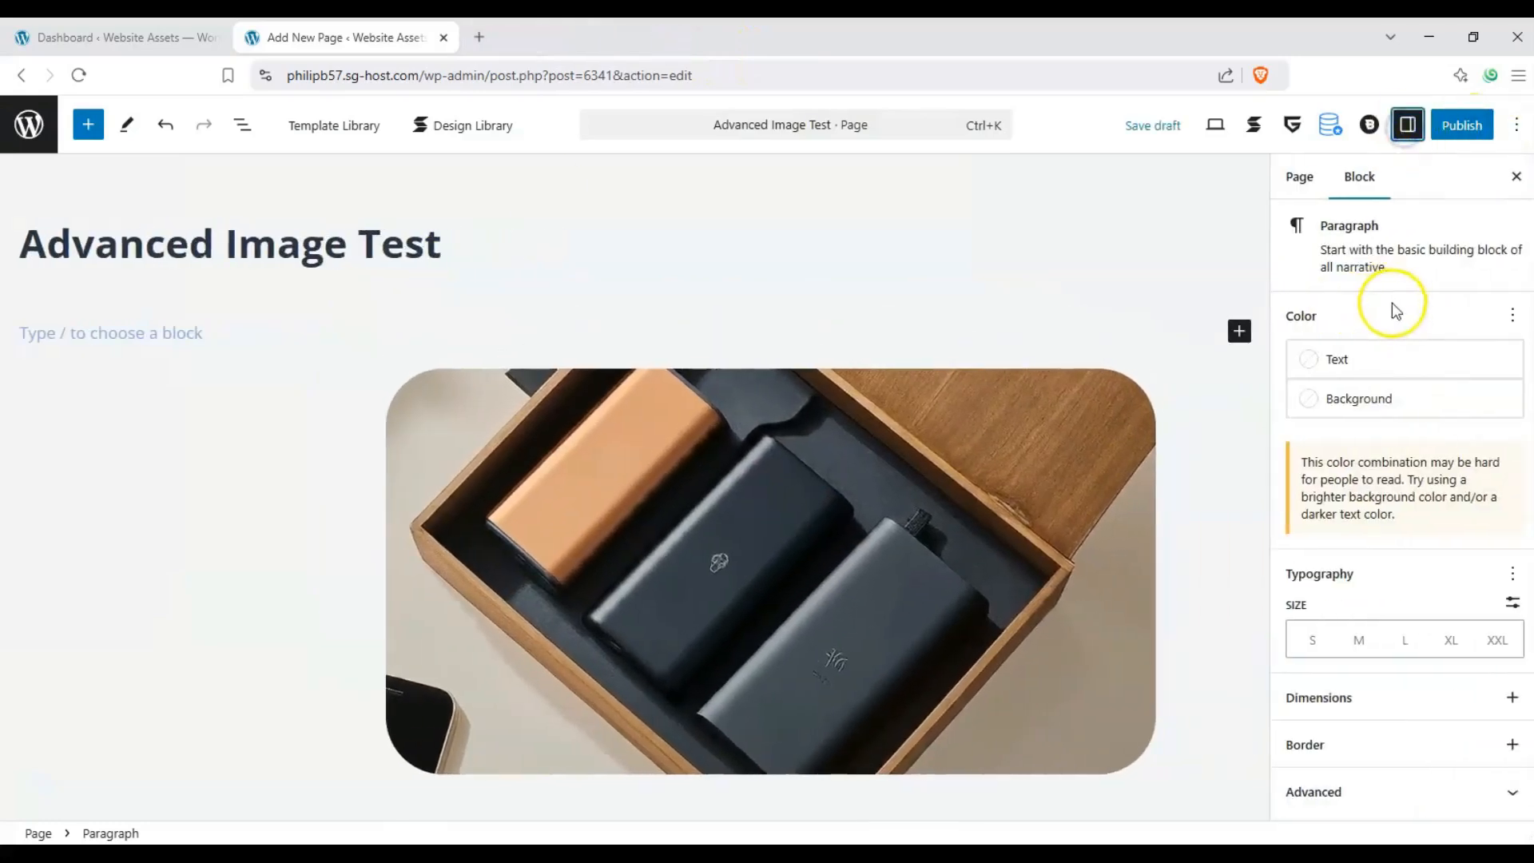
{"action": "left_click", "coordinate": [1149, 464]}
{"action": "scroll", "coordinate": [1390, 464], "scroll_direction": "down", "scroll_amount": 8}
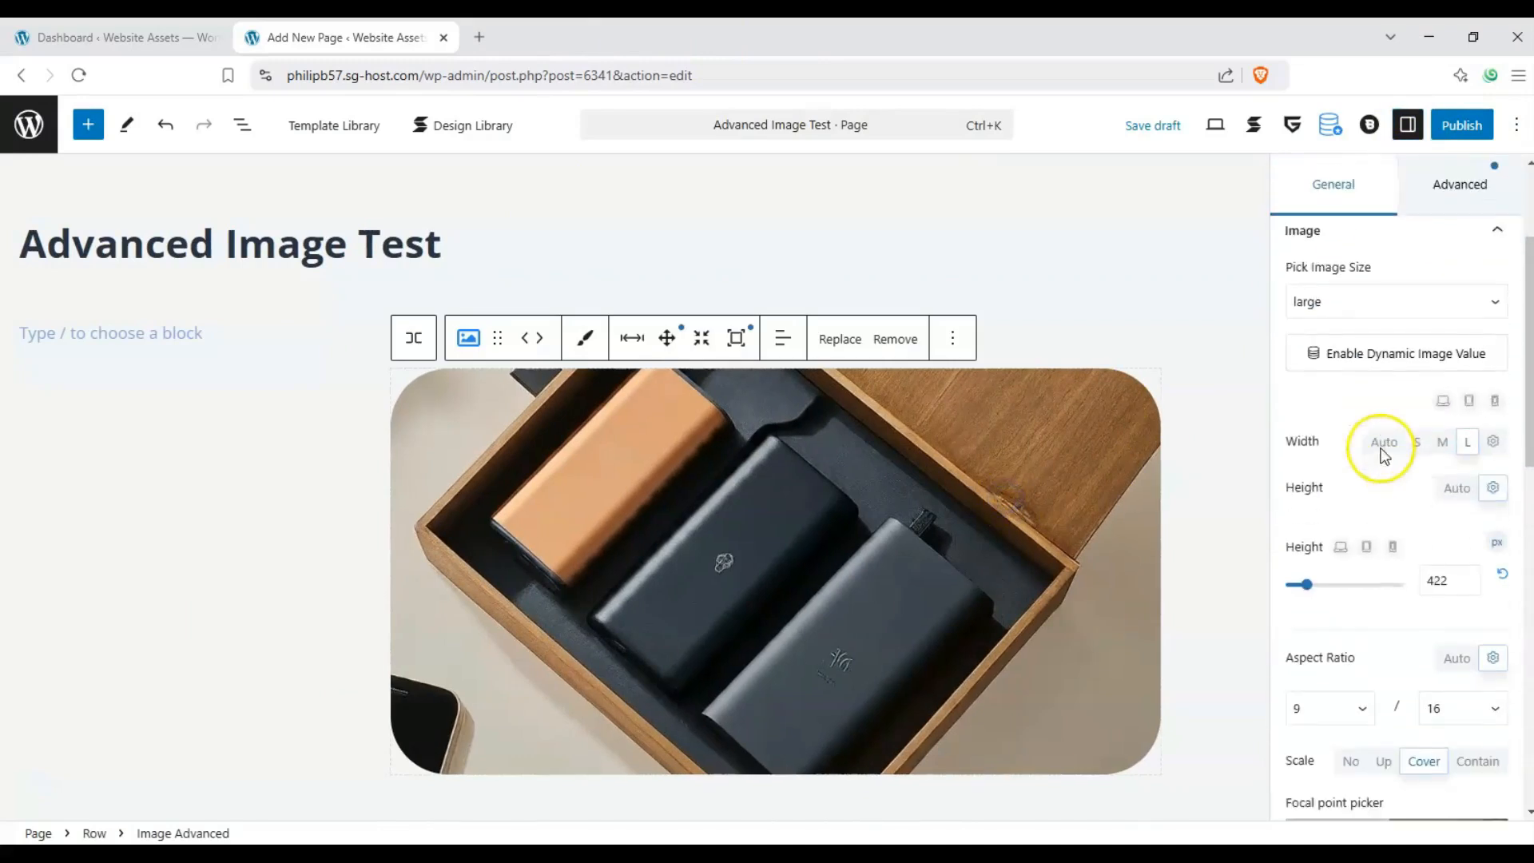
{"action": "scroll", "coordinate": [1387, 471], "scroll_direction": "down", "scroll_amount": 5}
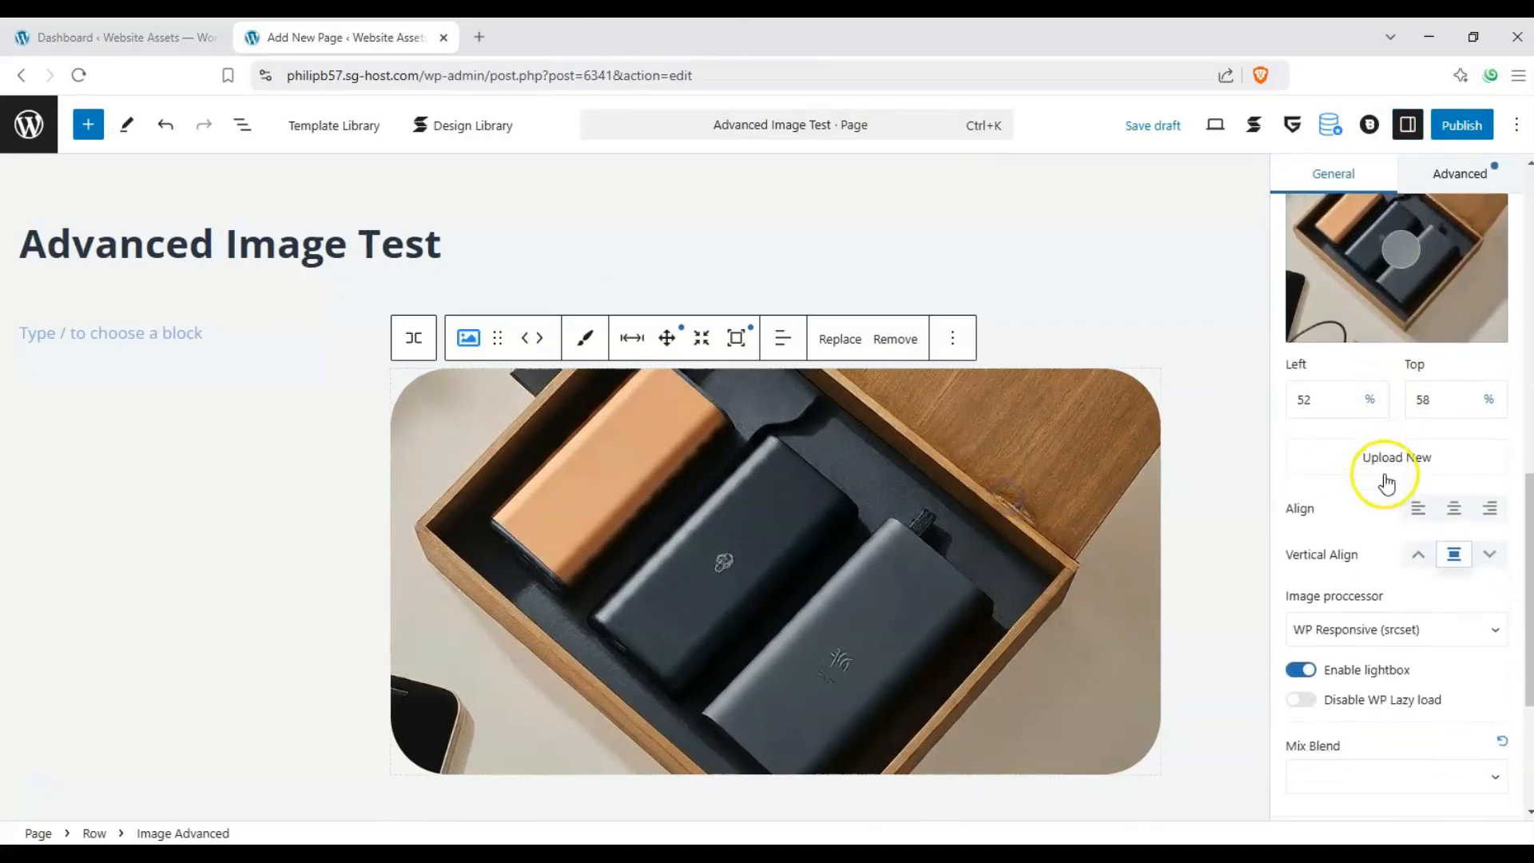
{"action": "left_click", "coordinate": [1301, 565]}
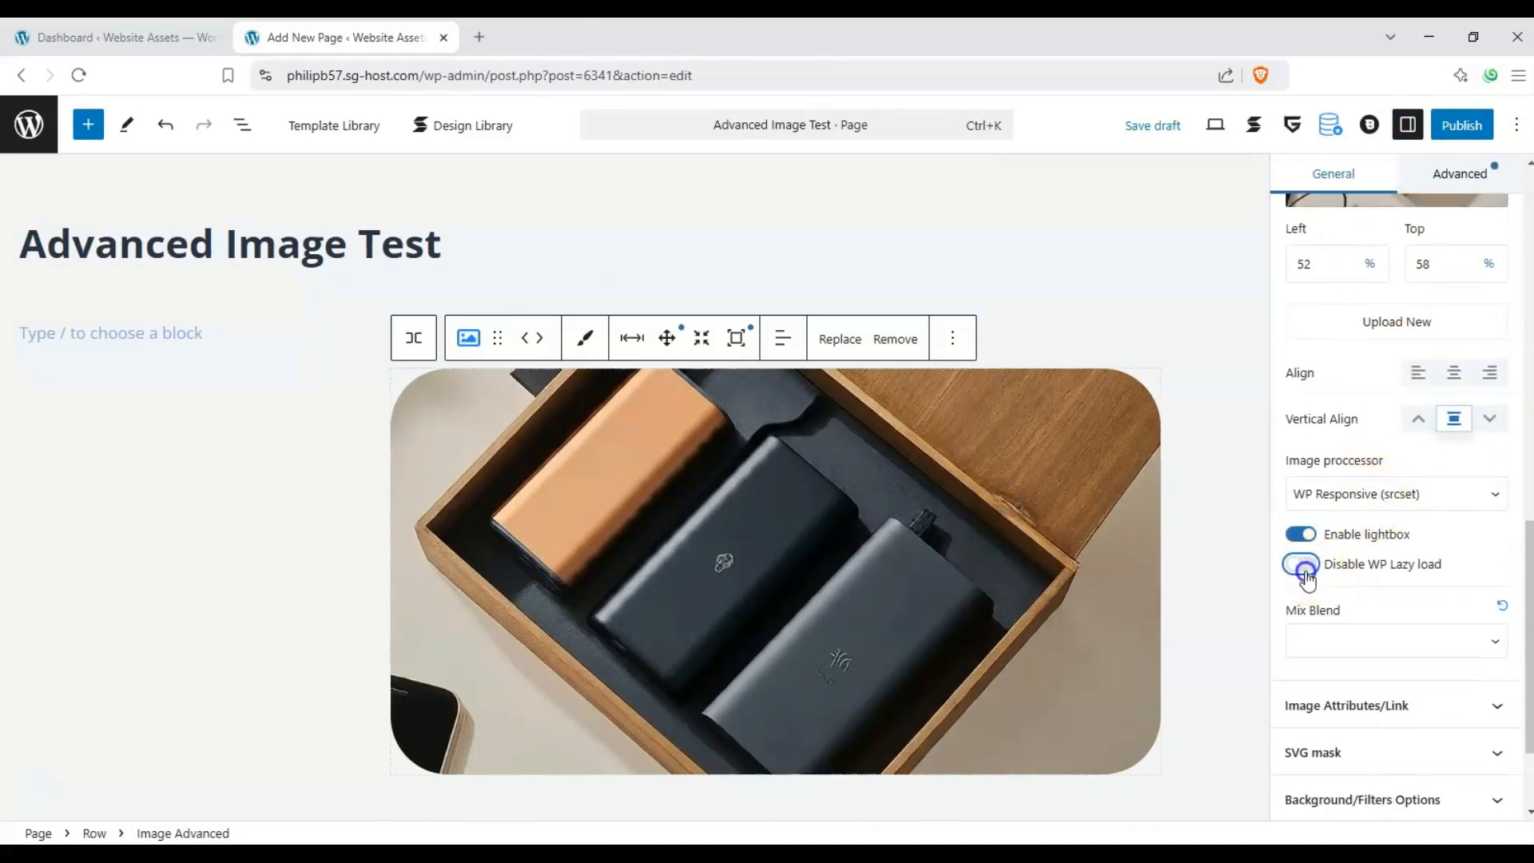
Step: Try the color and color-dodge mix blend modes on the image, and choose exclusion
{"action": "scroll", "coordinate": [1442, 576], "scroll_direction": "down", "scroll_amount": 2}
{"action": "left_click", "coordinate": [1450, 553]}
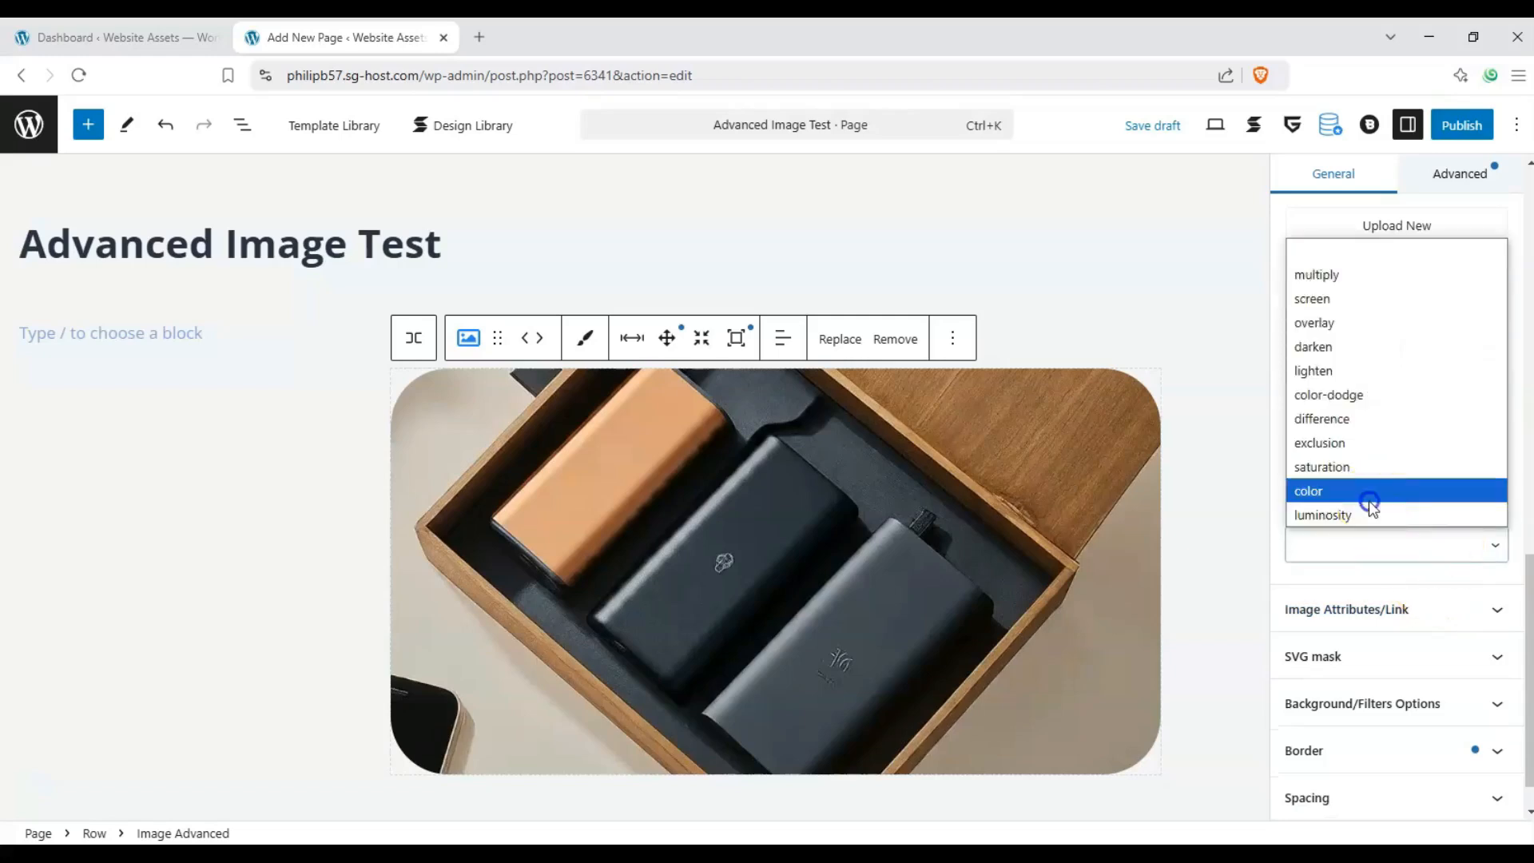
{"action": "left_click", "coordinate": [1370, 492]}
{"action": "left_click", "coordinate": [1369, 550]}
{"action": "left_click", "coordinate": [1363, 396]}
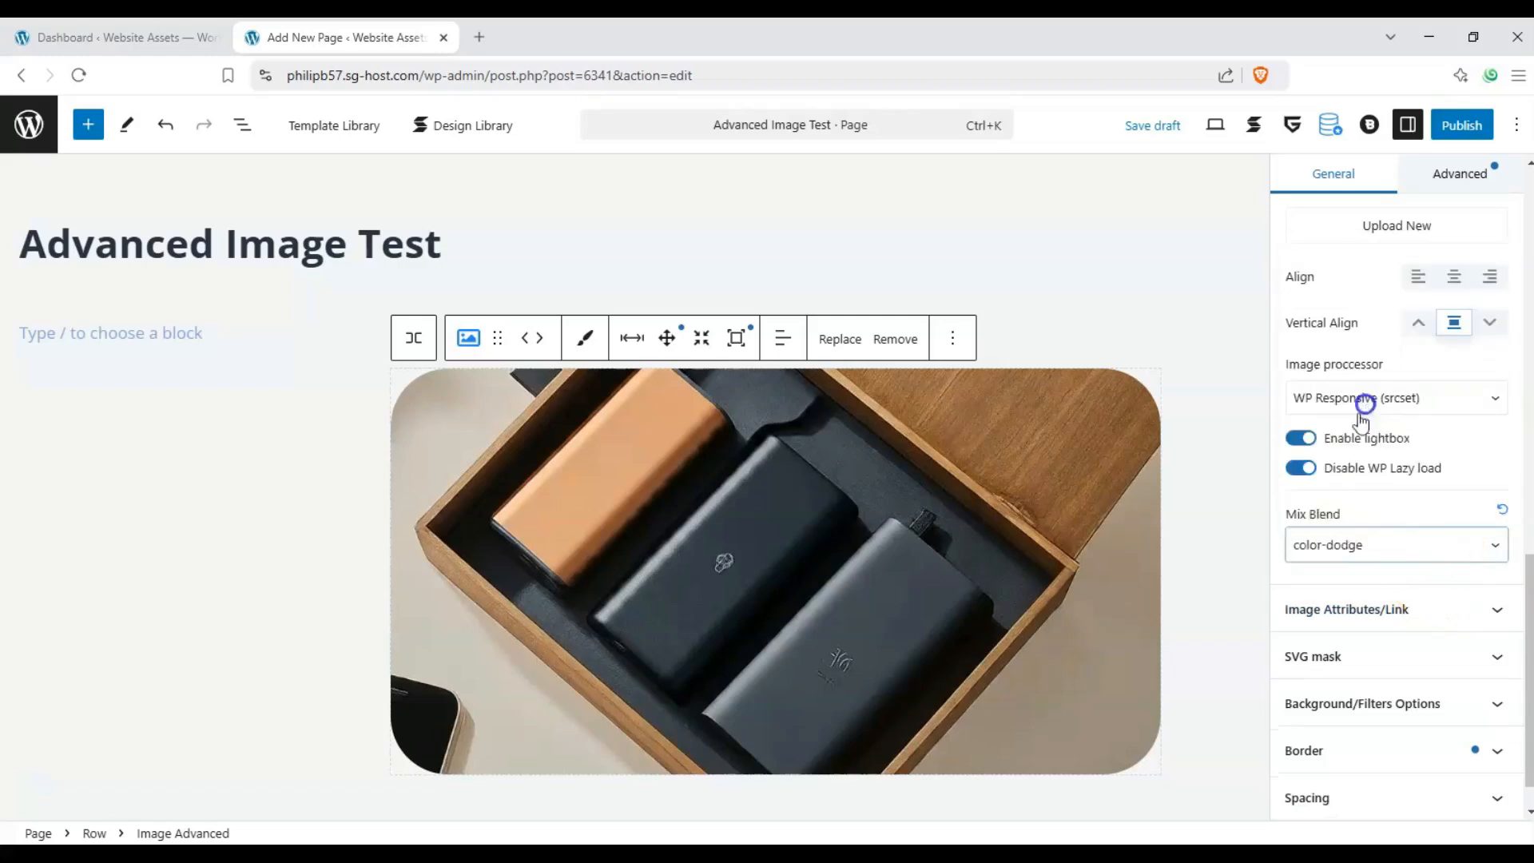
{"action": "left_click", "coordinate": [1358, 555]}
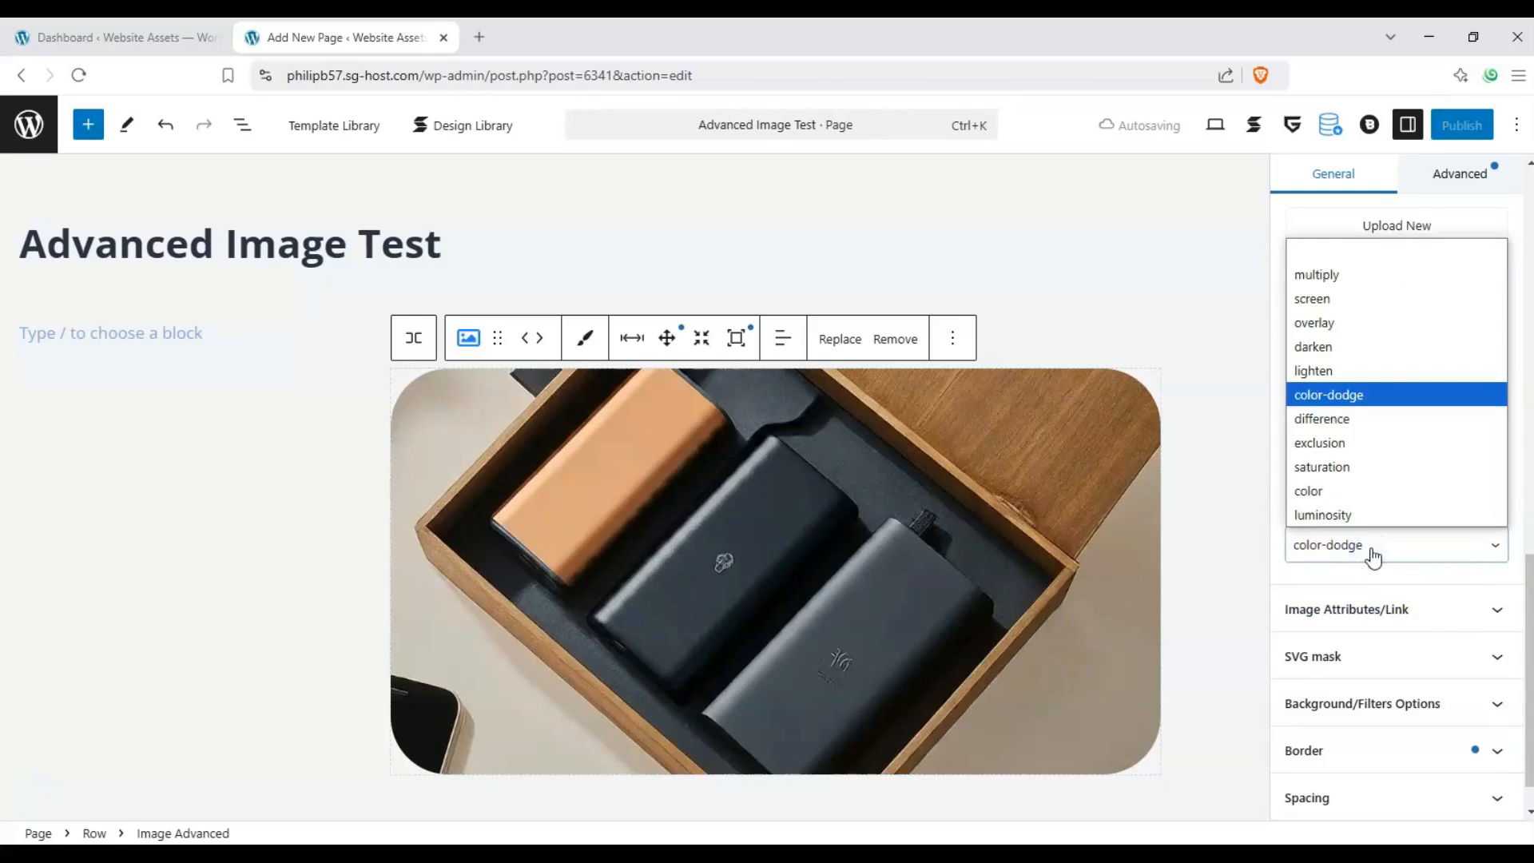
{"action": "left_click", "coordinate": [1382, 442]}
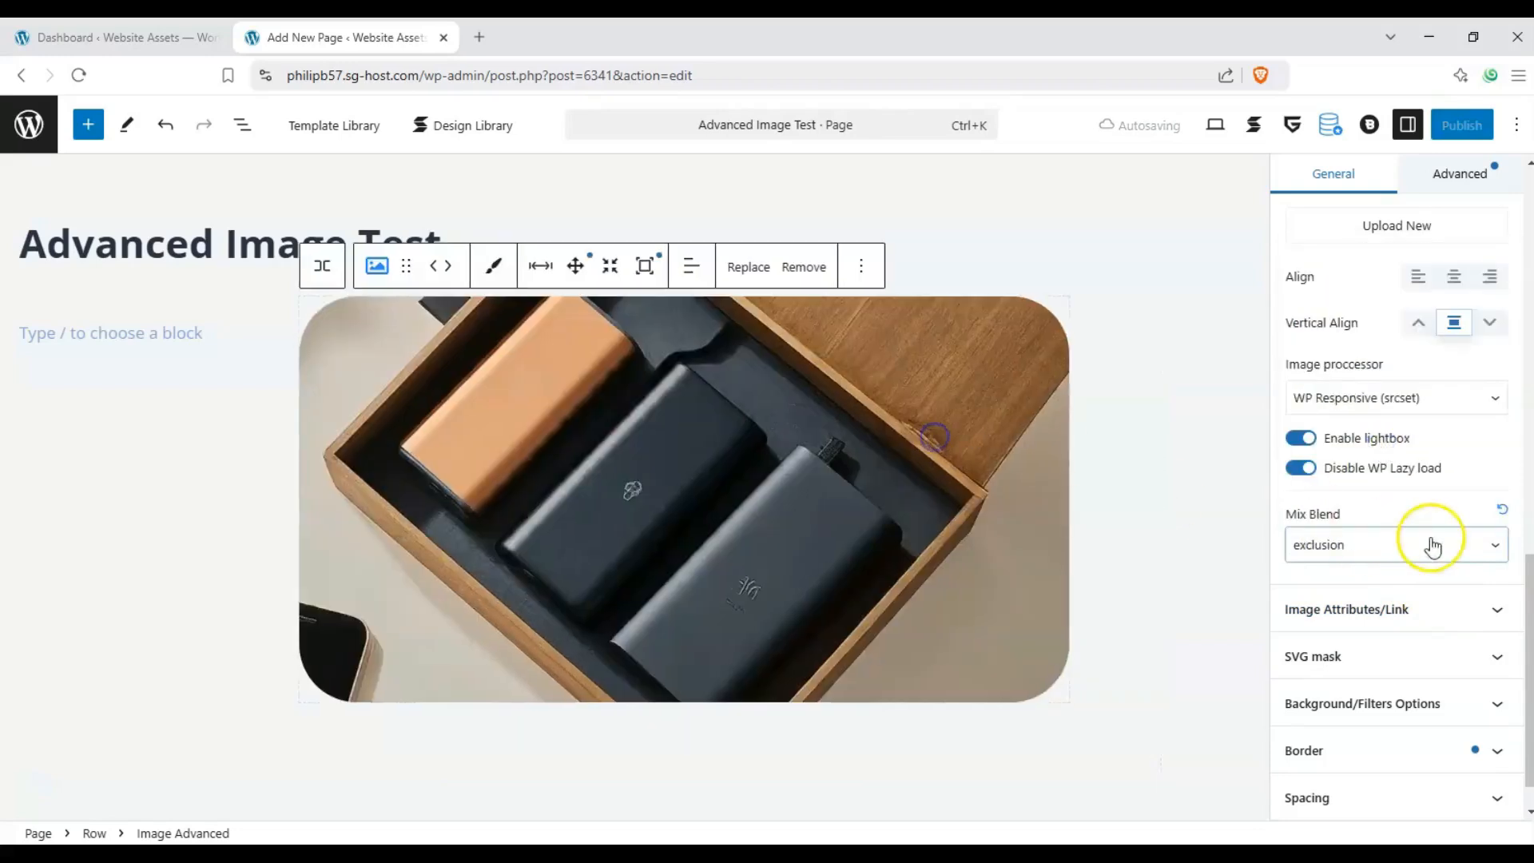
Step: Toggle the lightbox off and back on, and show the image's alt text and title text settings with the main image section collapsed
{"action": "scroll", "coordinate": [1391, 479], "scroll_direction": "down", "scroll_amount": 1}
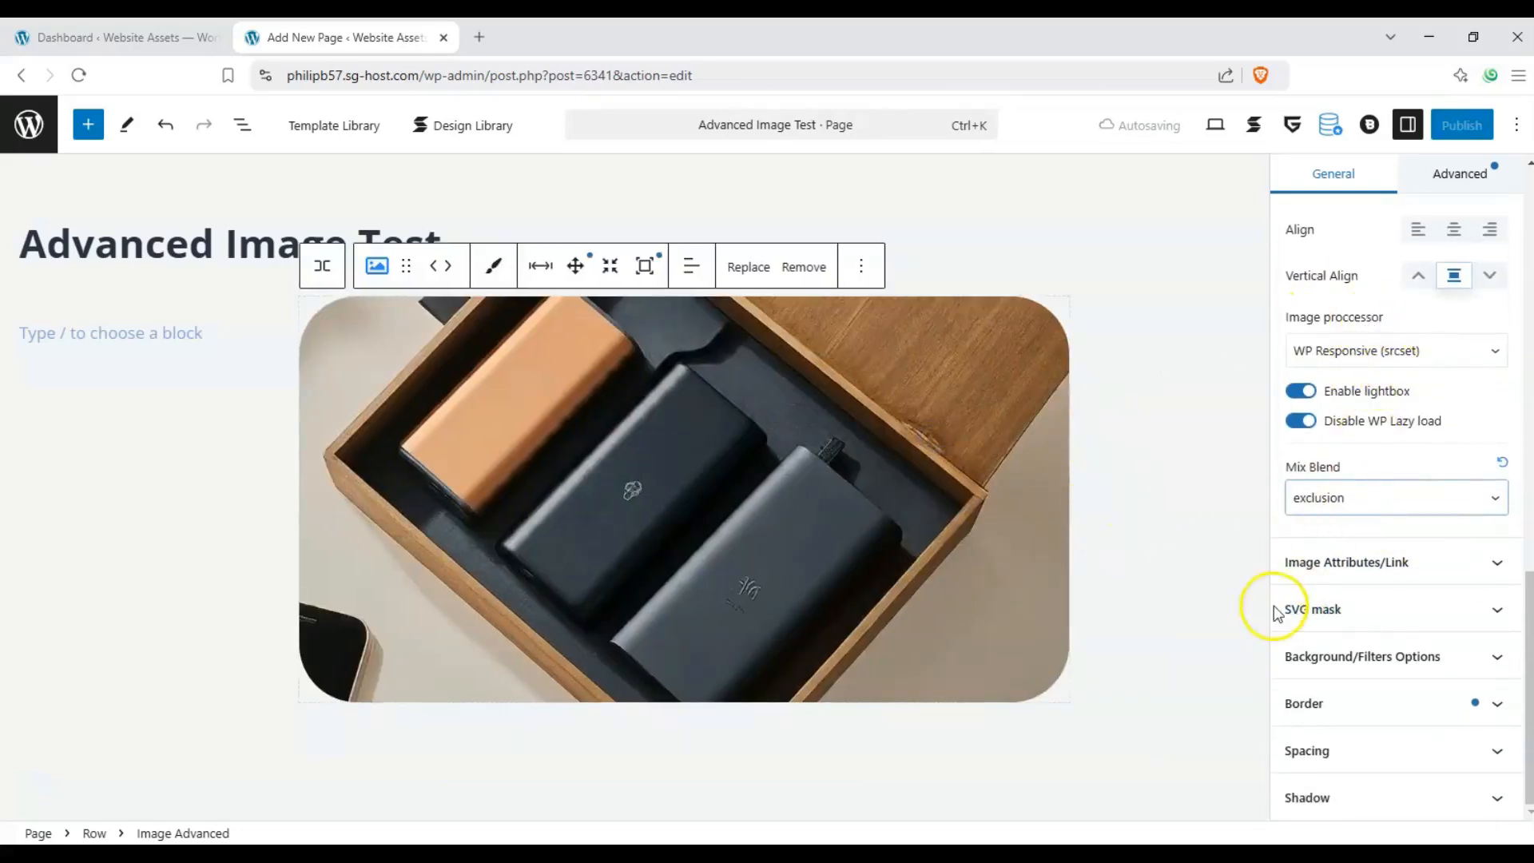
{"action": "left_click", "coordinate": [1301, 392]}
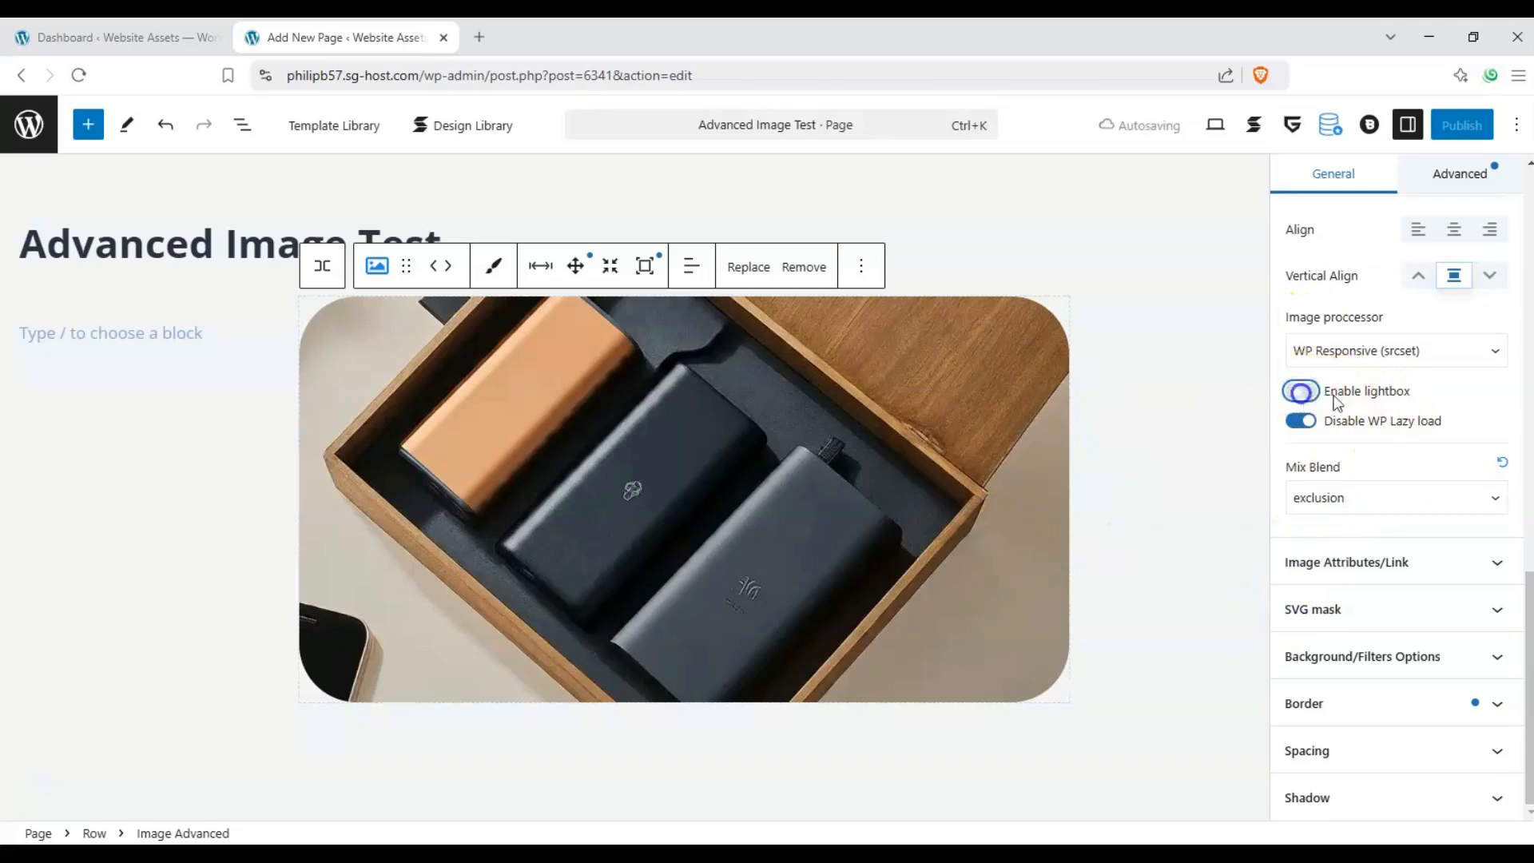
{"action": "left_click", "coordinate": [1454, 563]}
{"action": "scroll", "coordinate": [1452, 418], "scroll_direction": "up", "scroll_amount": 7}
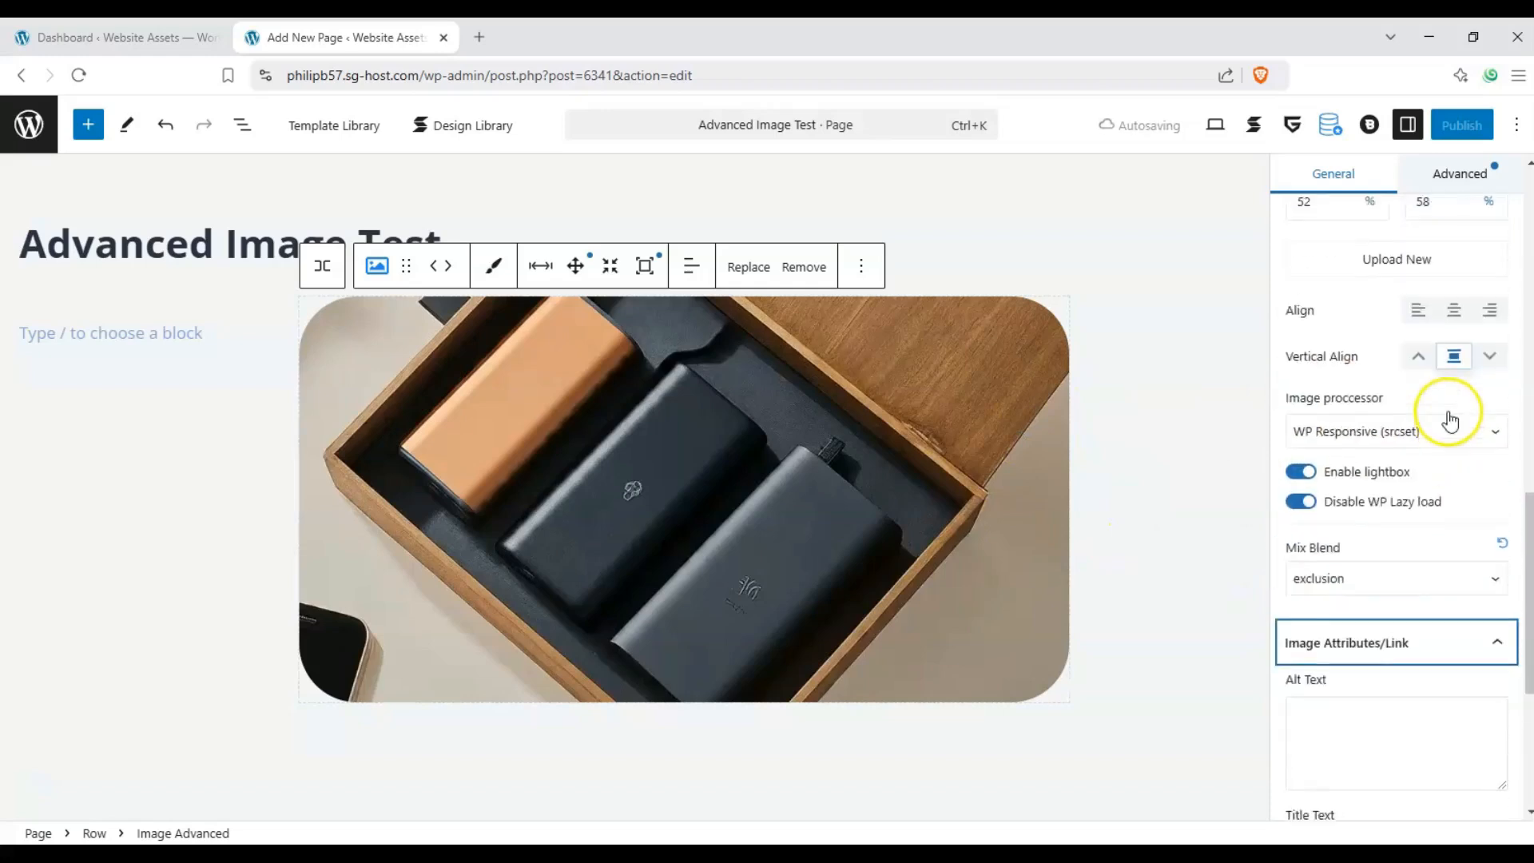
{"action": "scroll", "coordinate": [1477, 374], "scroll_direction": "up", "scroll_amount": 10}
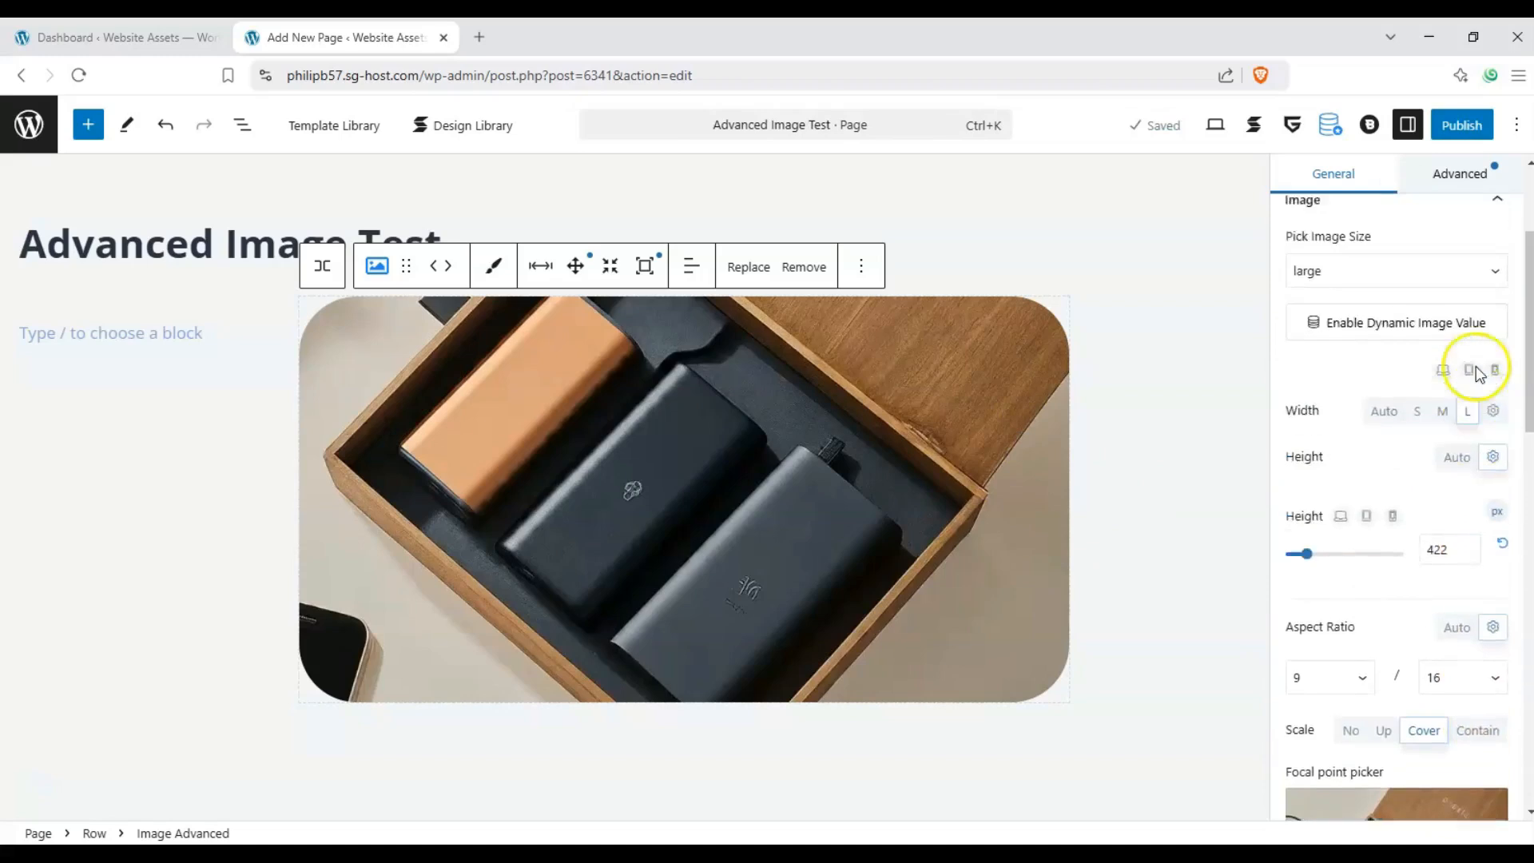
{"action": "left_click", "coordinate": [1502, 422]}
{"action": "scroll", "coordinate": [1479, 445], "scroll_direction": "down", "scroll_amount": 3}
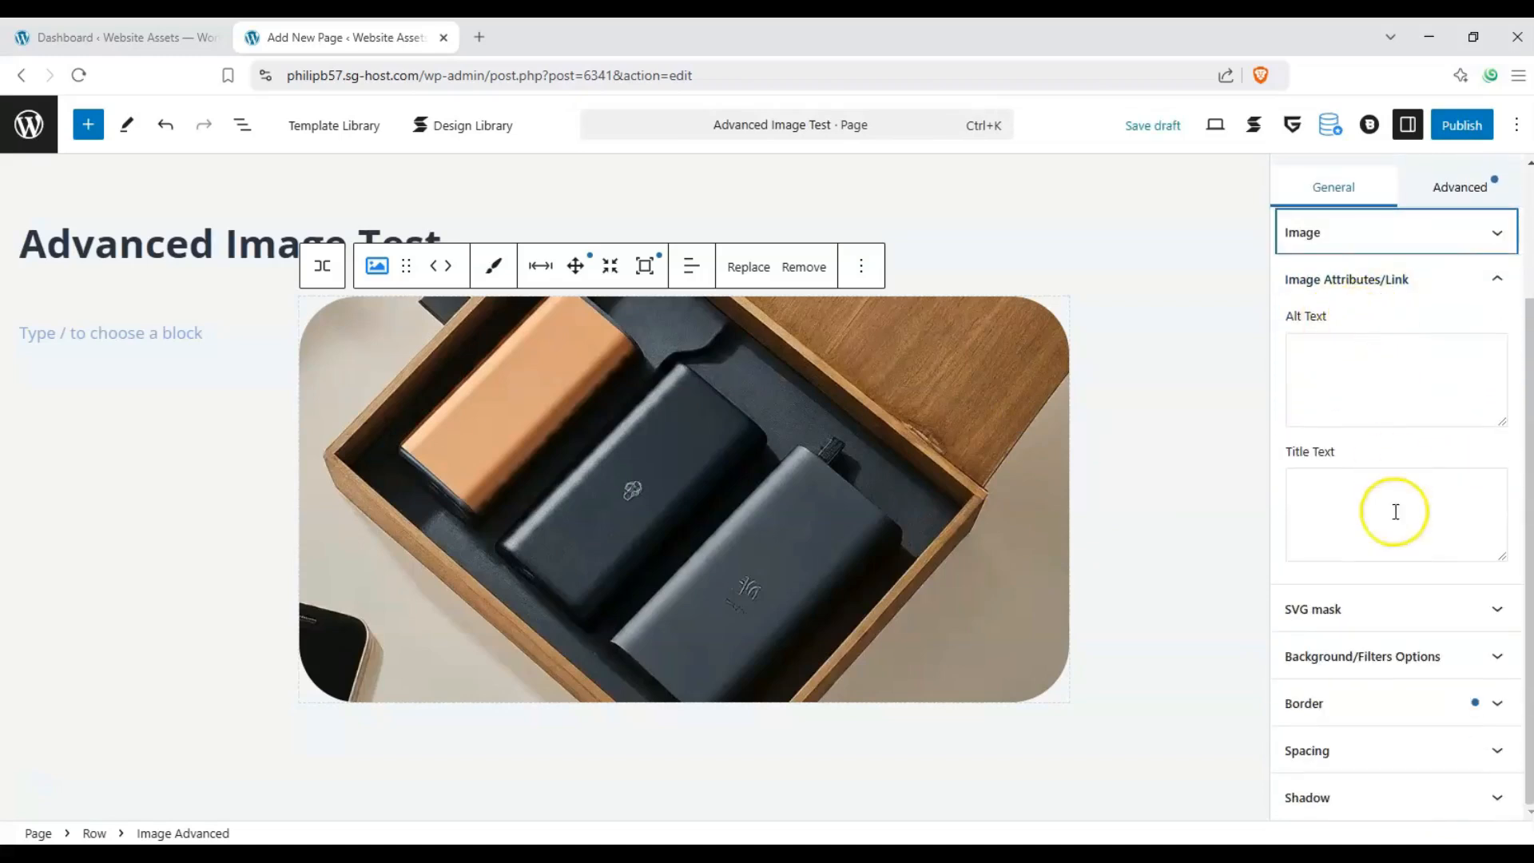
Step: Examine the image's SVG mask settings, with the attributes and mask sections collapsed again when done
{"action": "left_click", "coordinate": [1494, 280]}
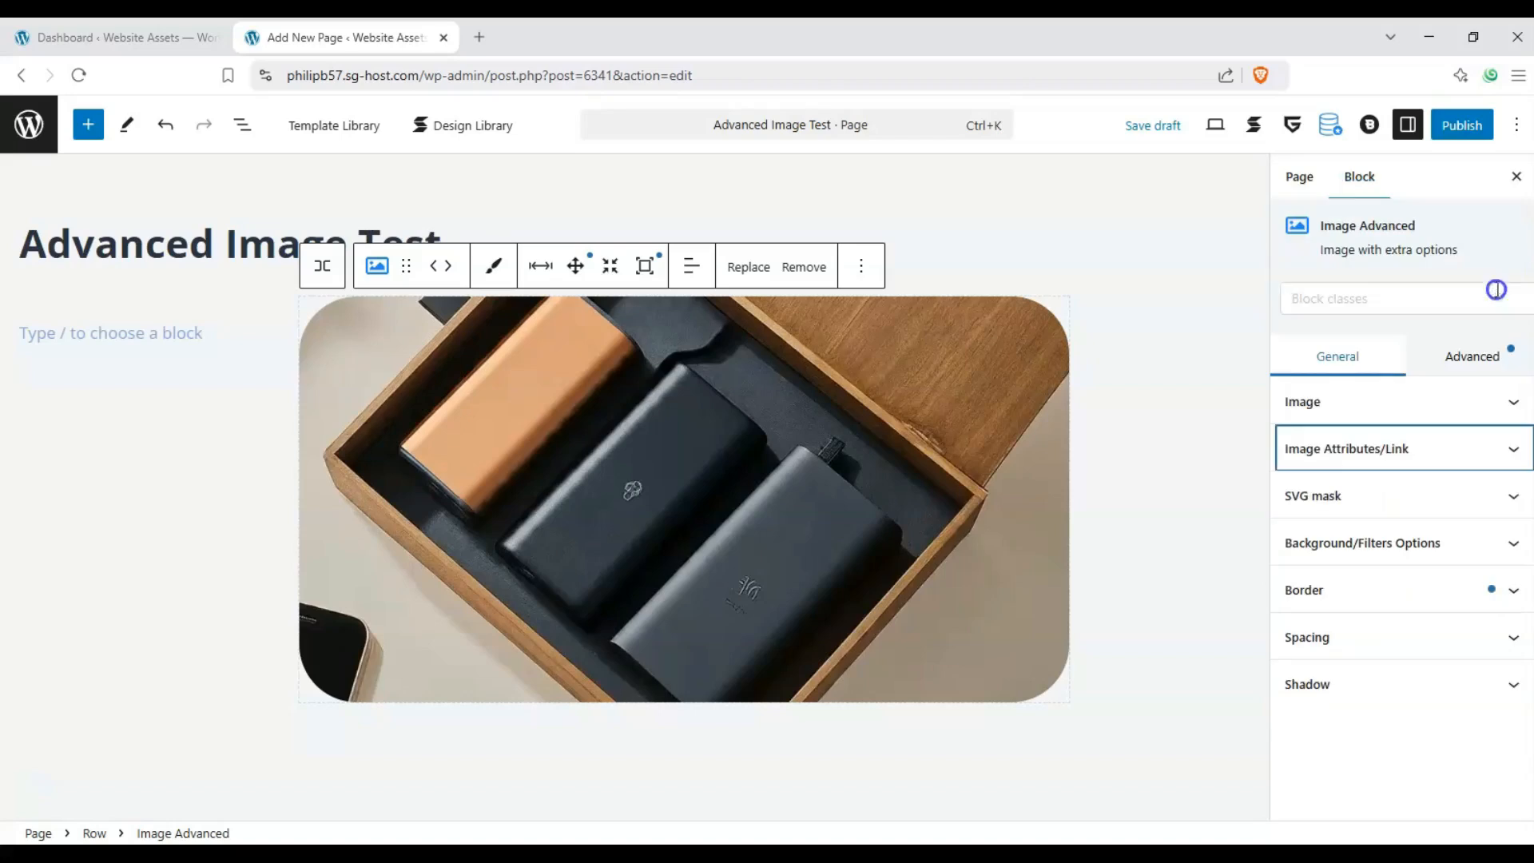
{"action": "left_click", "coordinate": [1492, 491]}
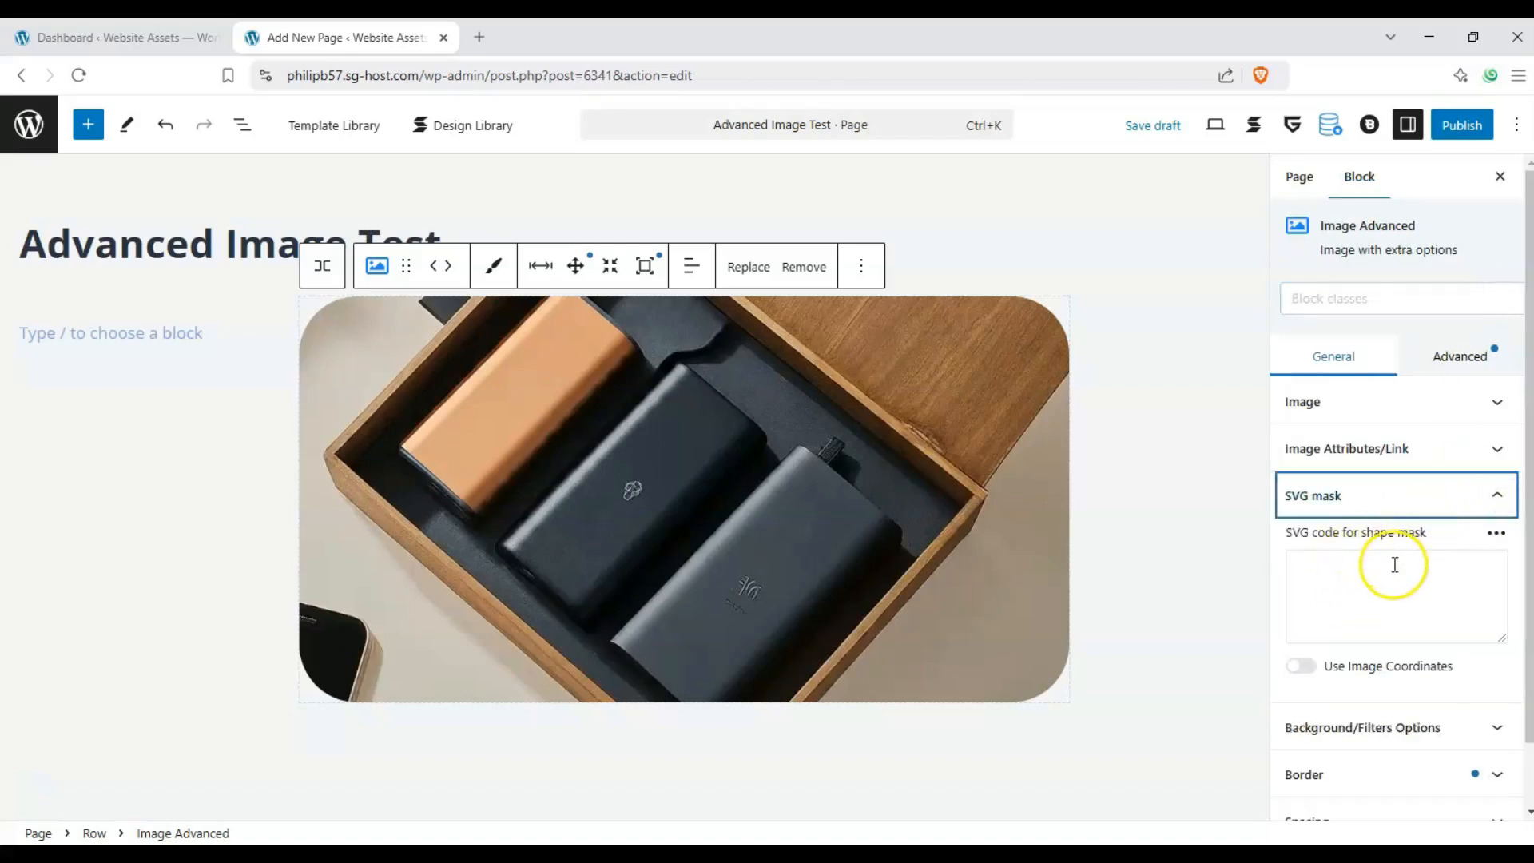
{"action": "left_click", "coordinate": [1473, 500]}
Step: Set a red classic background color for the image block's normal state
{"action": "left_click", "coordinate": [1468, 556]}
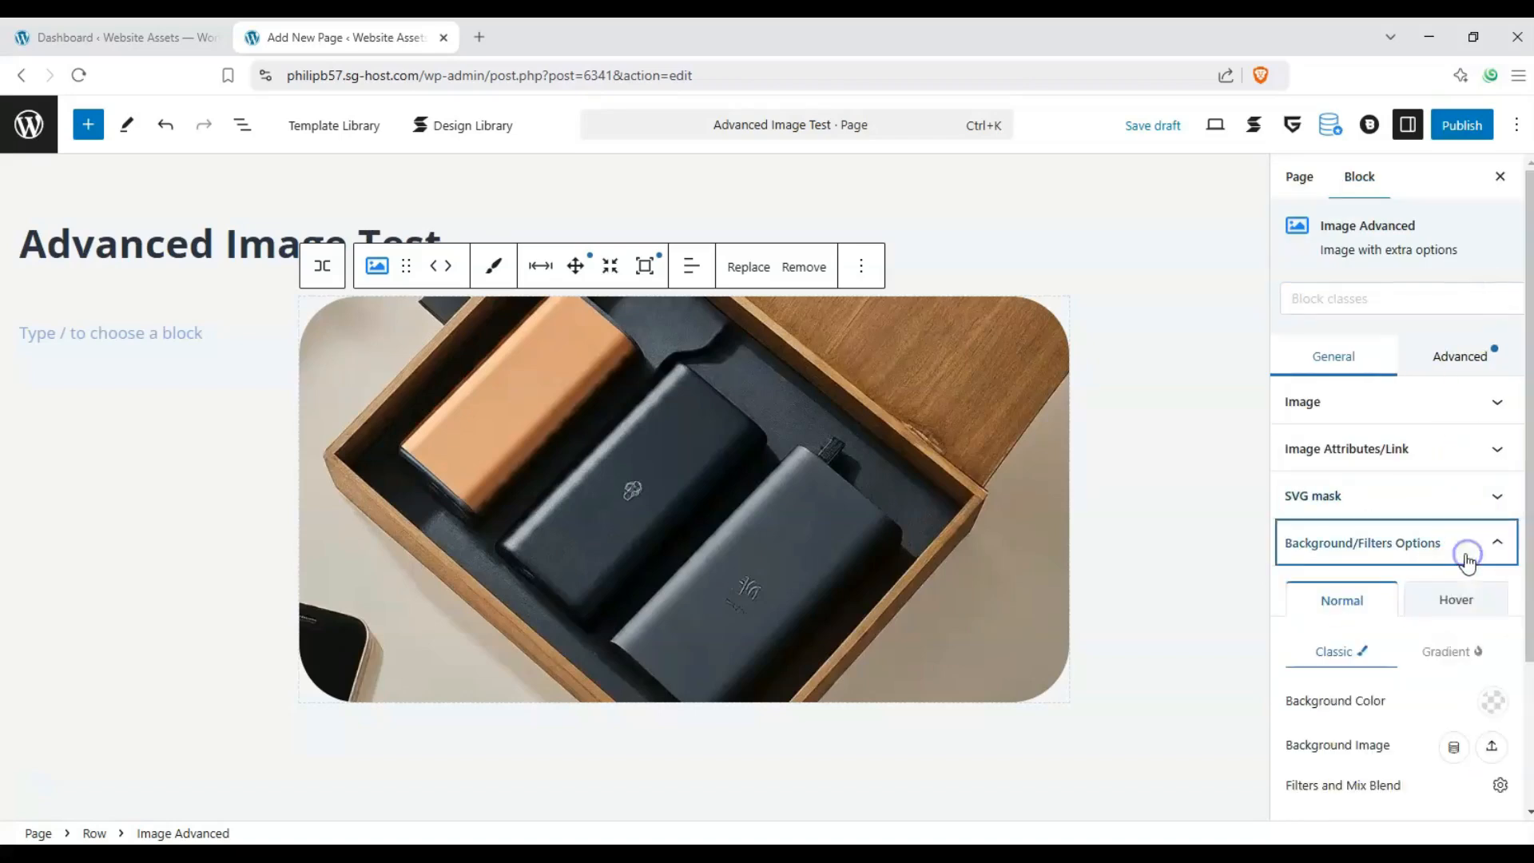
{"action": "scroll", "coordinate": [1487, 581], "scroll_direction": "down", "scroll_amount": 2}
{"action": "left_click", "coordinate": [1483, 590]}
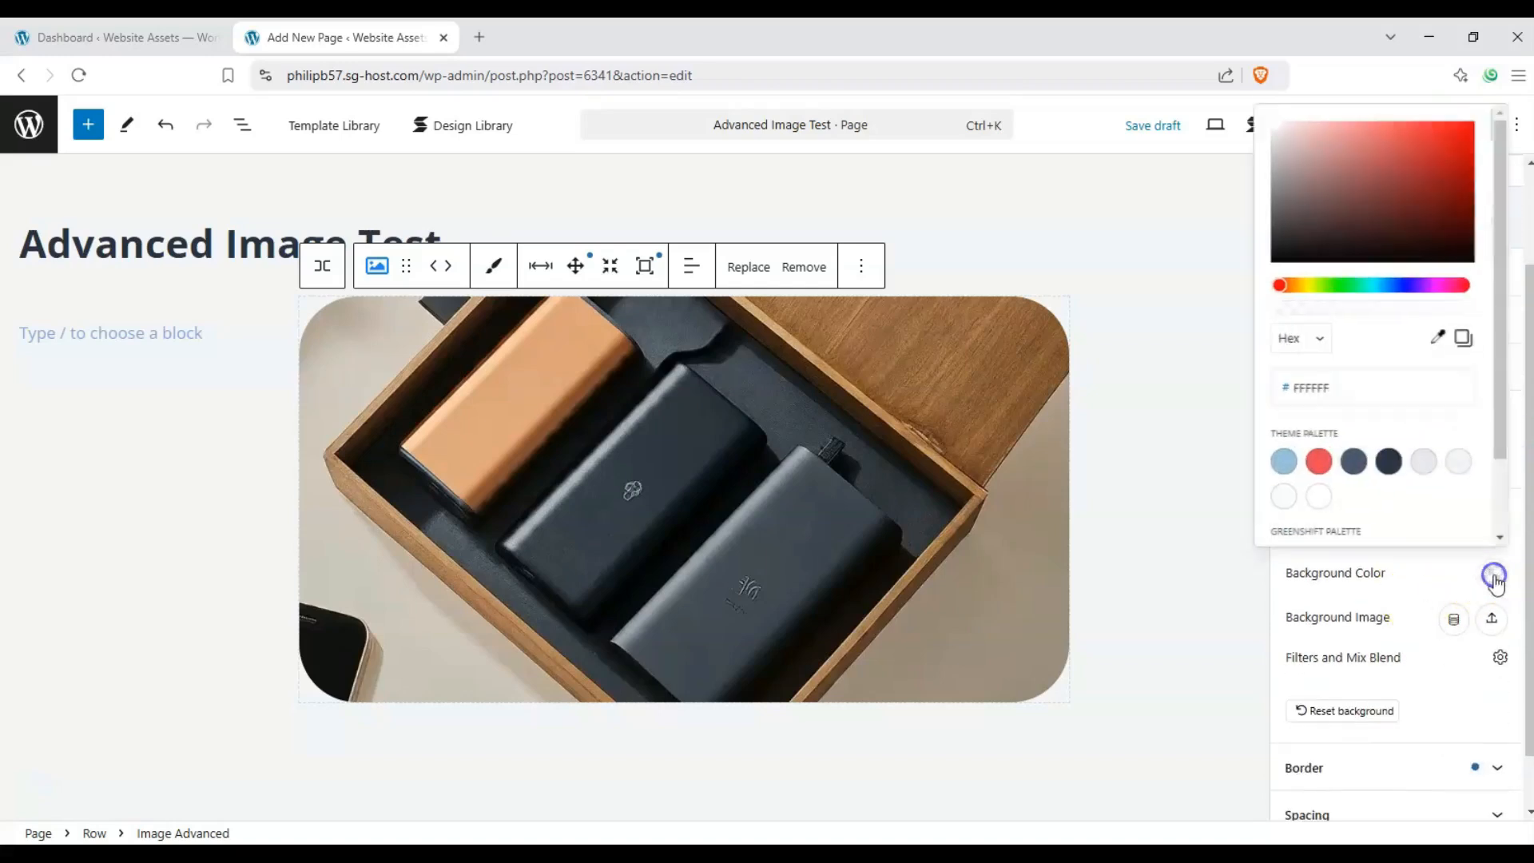
{"action": "left_click_drag", "start_coordinate": [1404, 240], "coordinate": [1457, 145]}
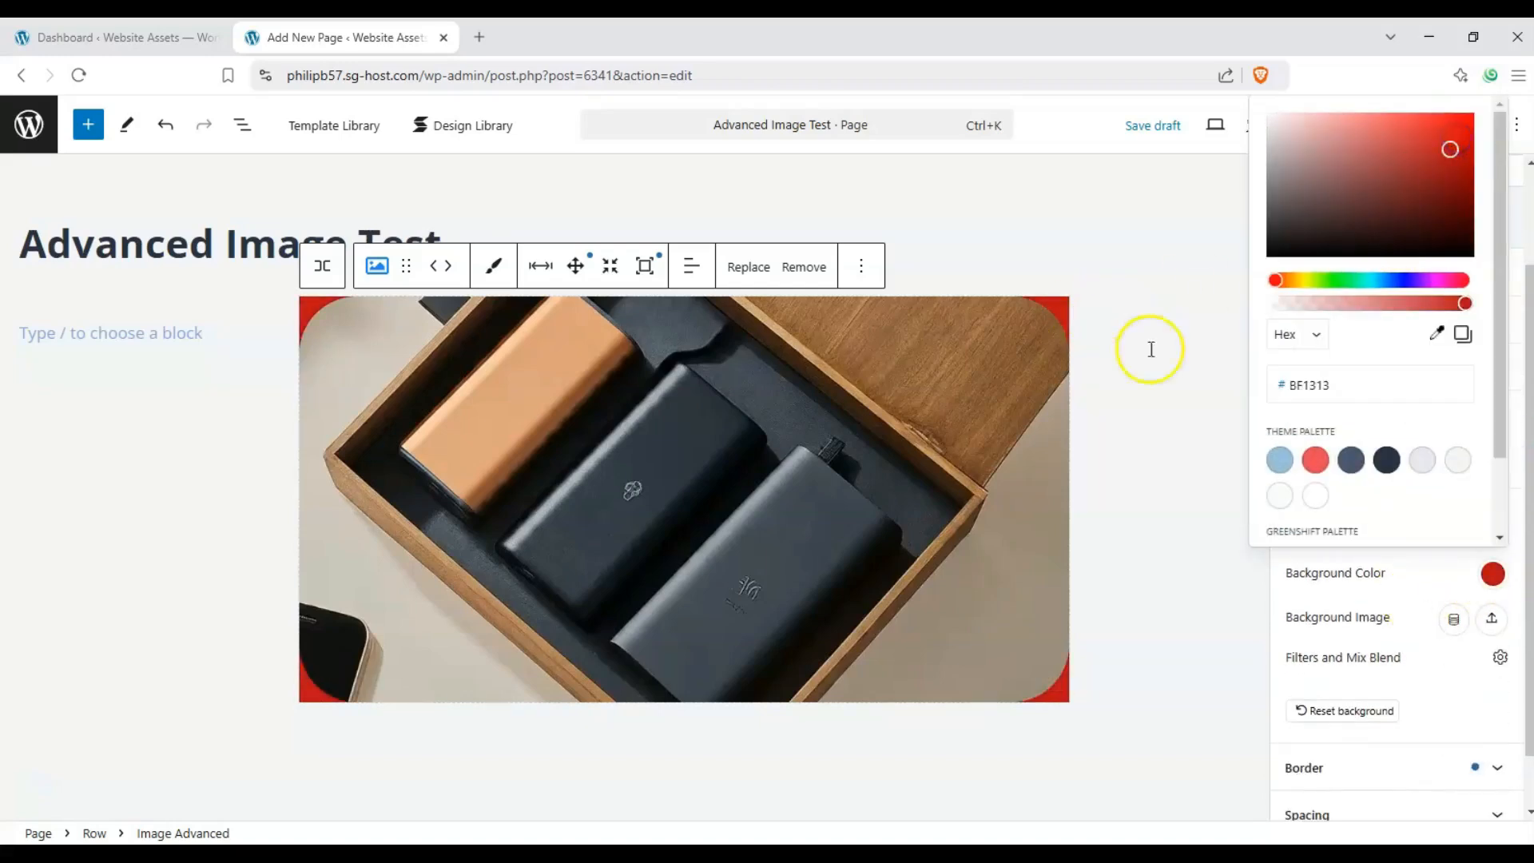
{"action": "left_click", "coordinate": [1433, 594]}
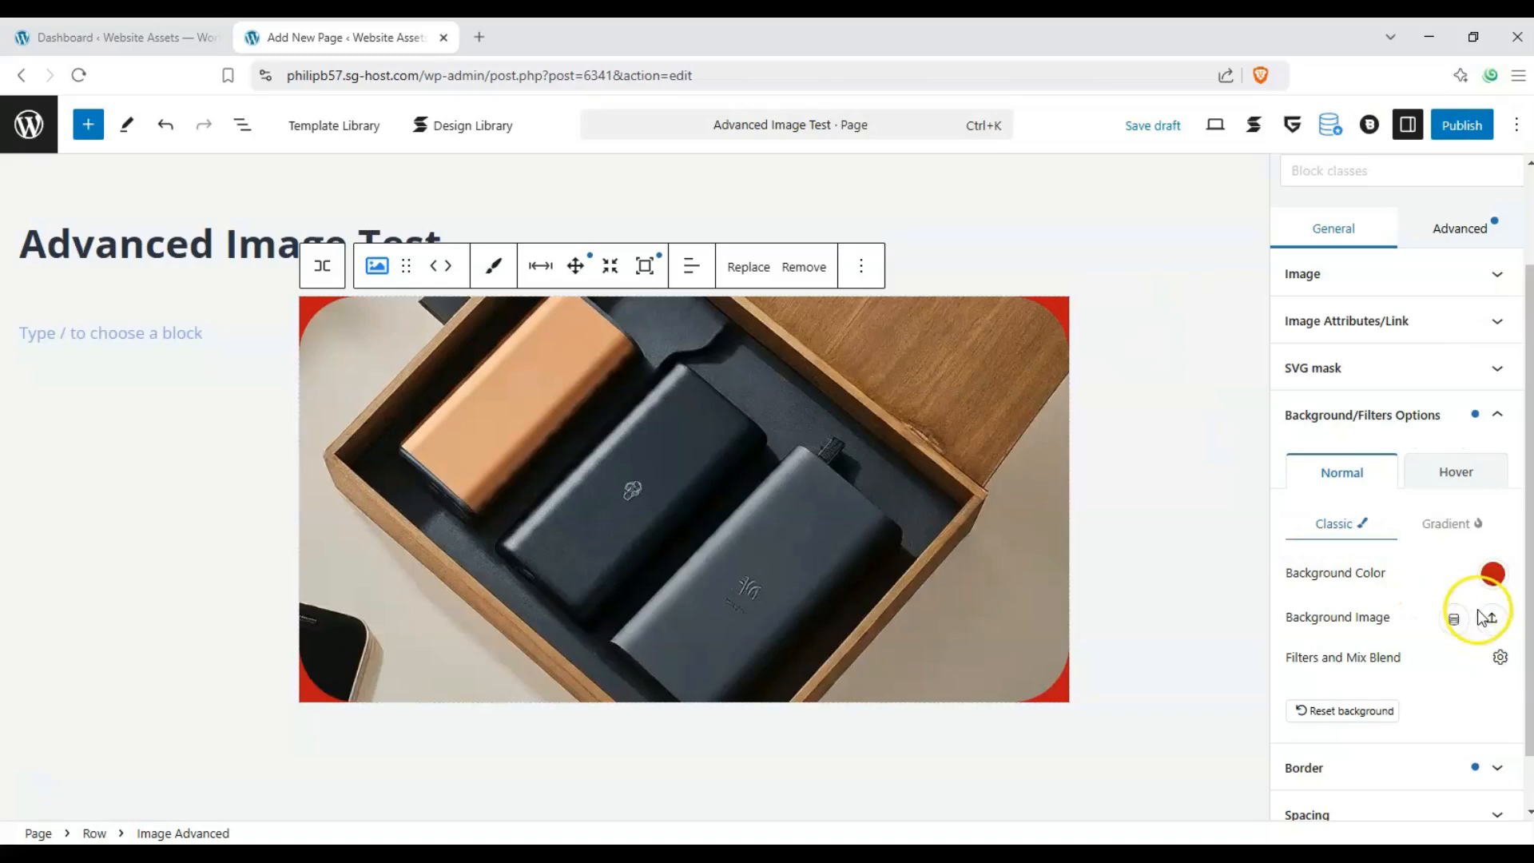
{"action": "left_click", "coordinate": [1344, 525]}
Step: Apply a solid border to all sides of the image and try the double line style
{"action": "scroll", "coordinate": [1514, 563], "scroll_direction": "down", "scroll_amount": 1}
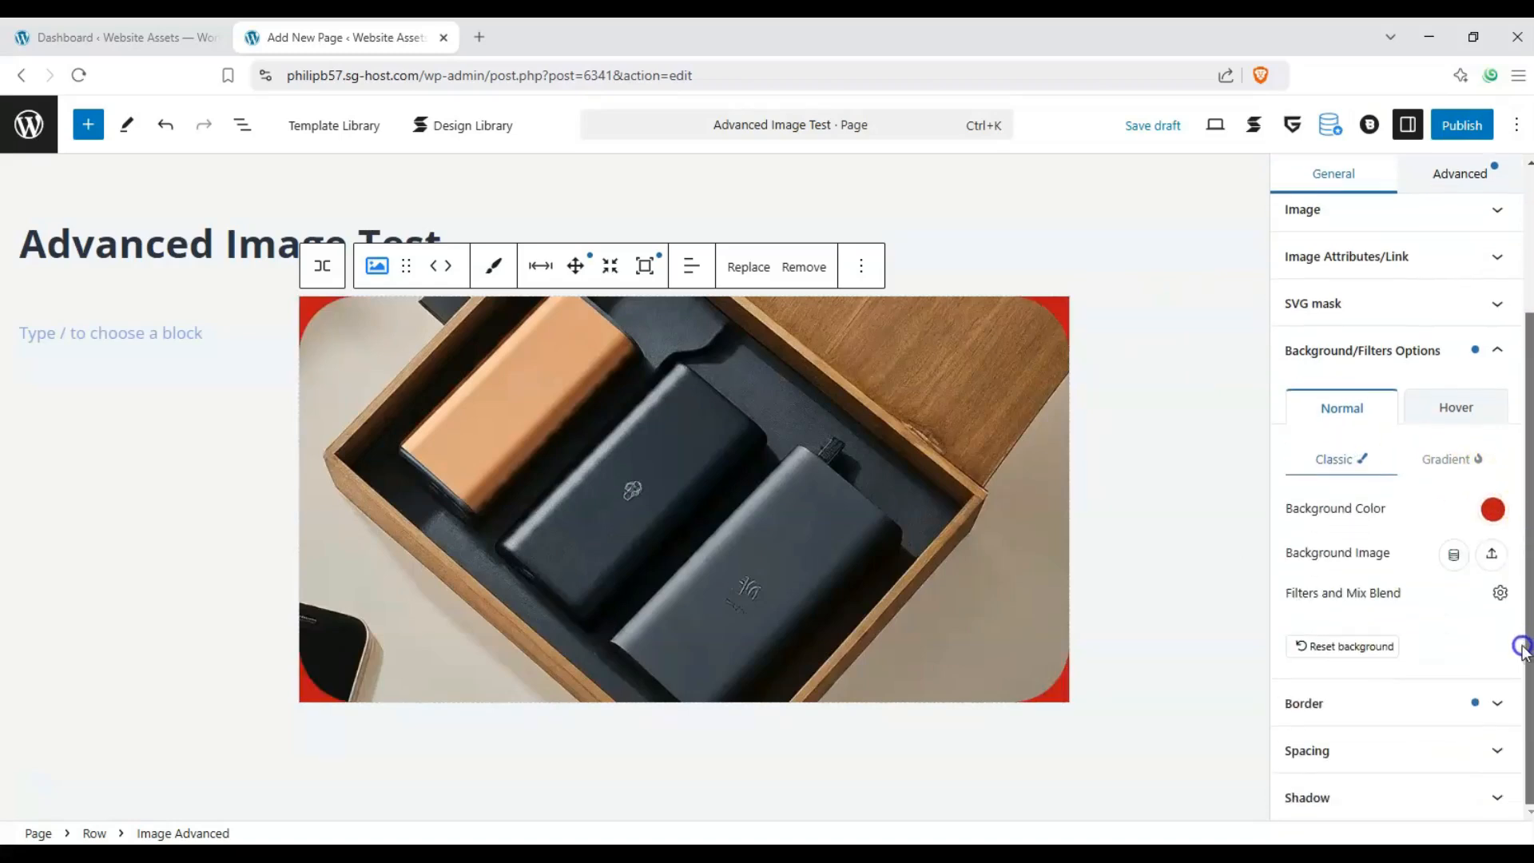
{"action": "left_click", "coordinate": [1499, 708]}
{"action": "scroll", "coordinate": [1431, 607], "scroll_direction": "down", "scroll_amount": 7}
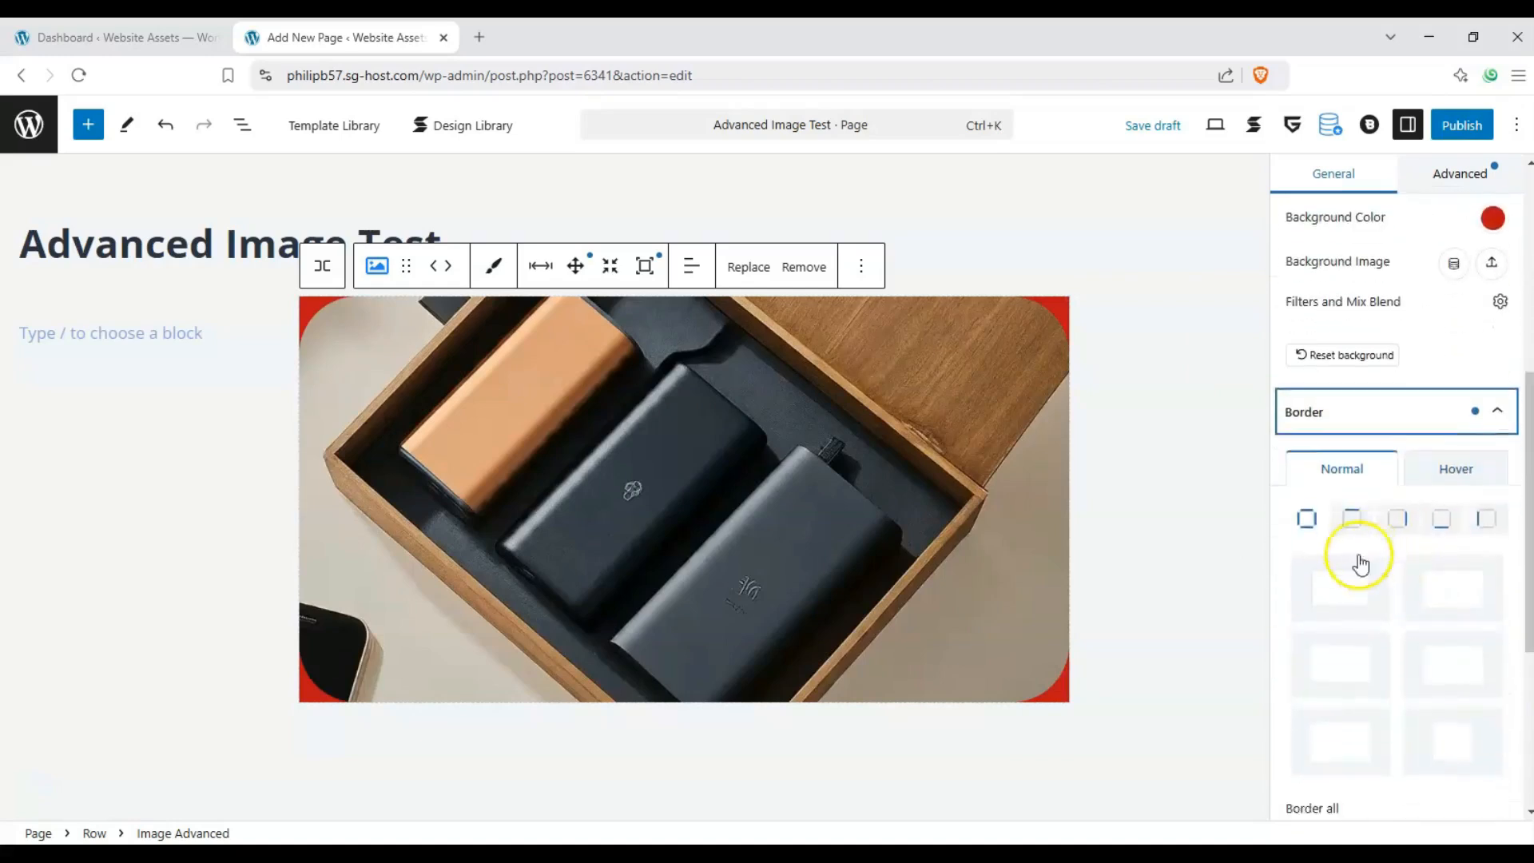
{"action": "left_click", "coordinate": [1309, 279]}
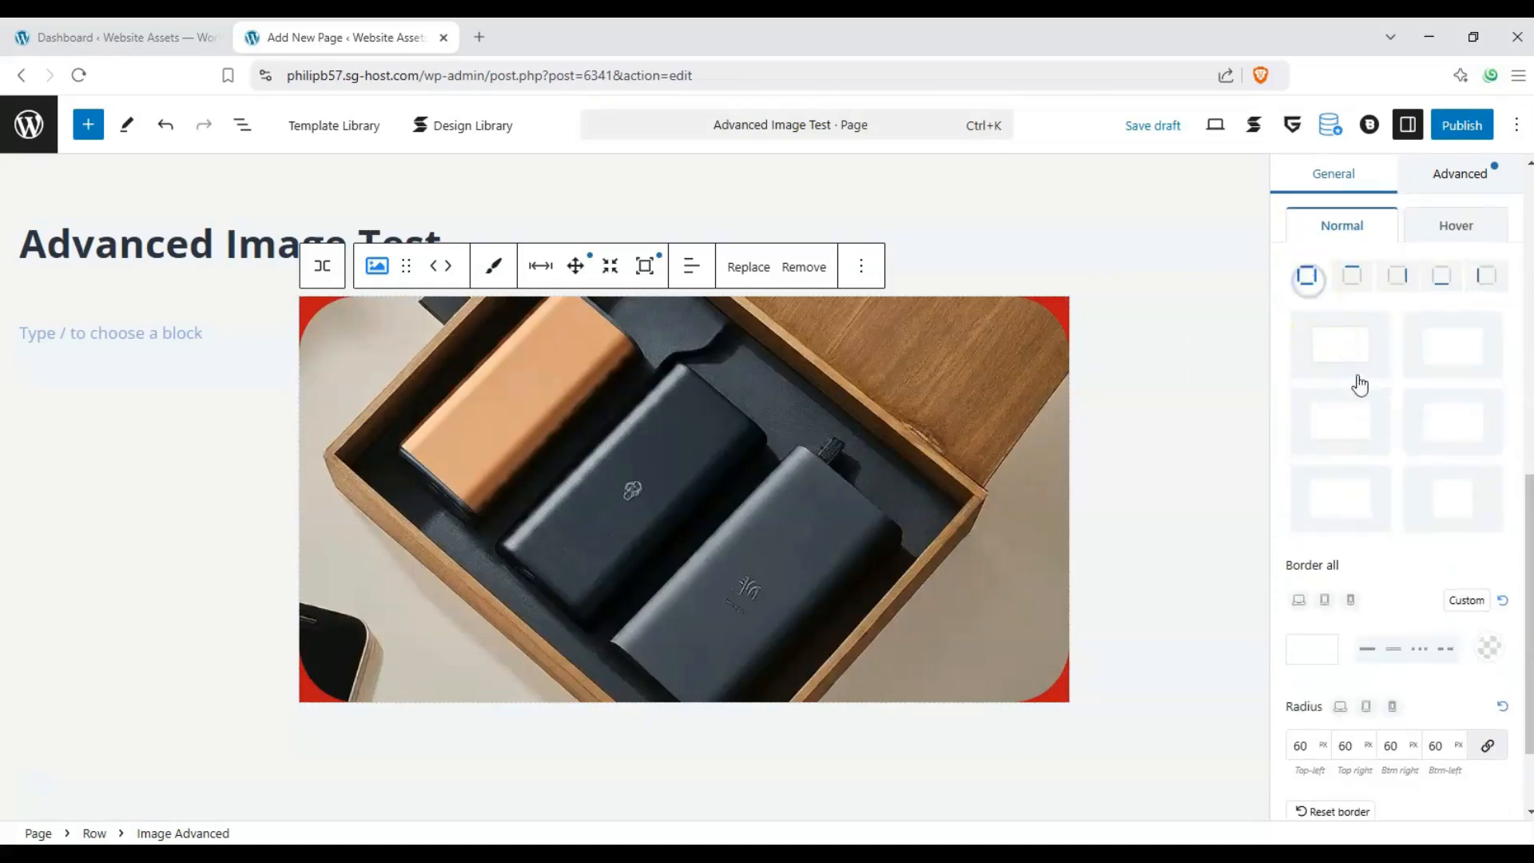
{"action": "left_click", "coordinate": [1369, 649]}
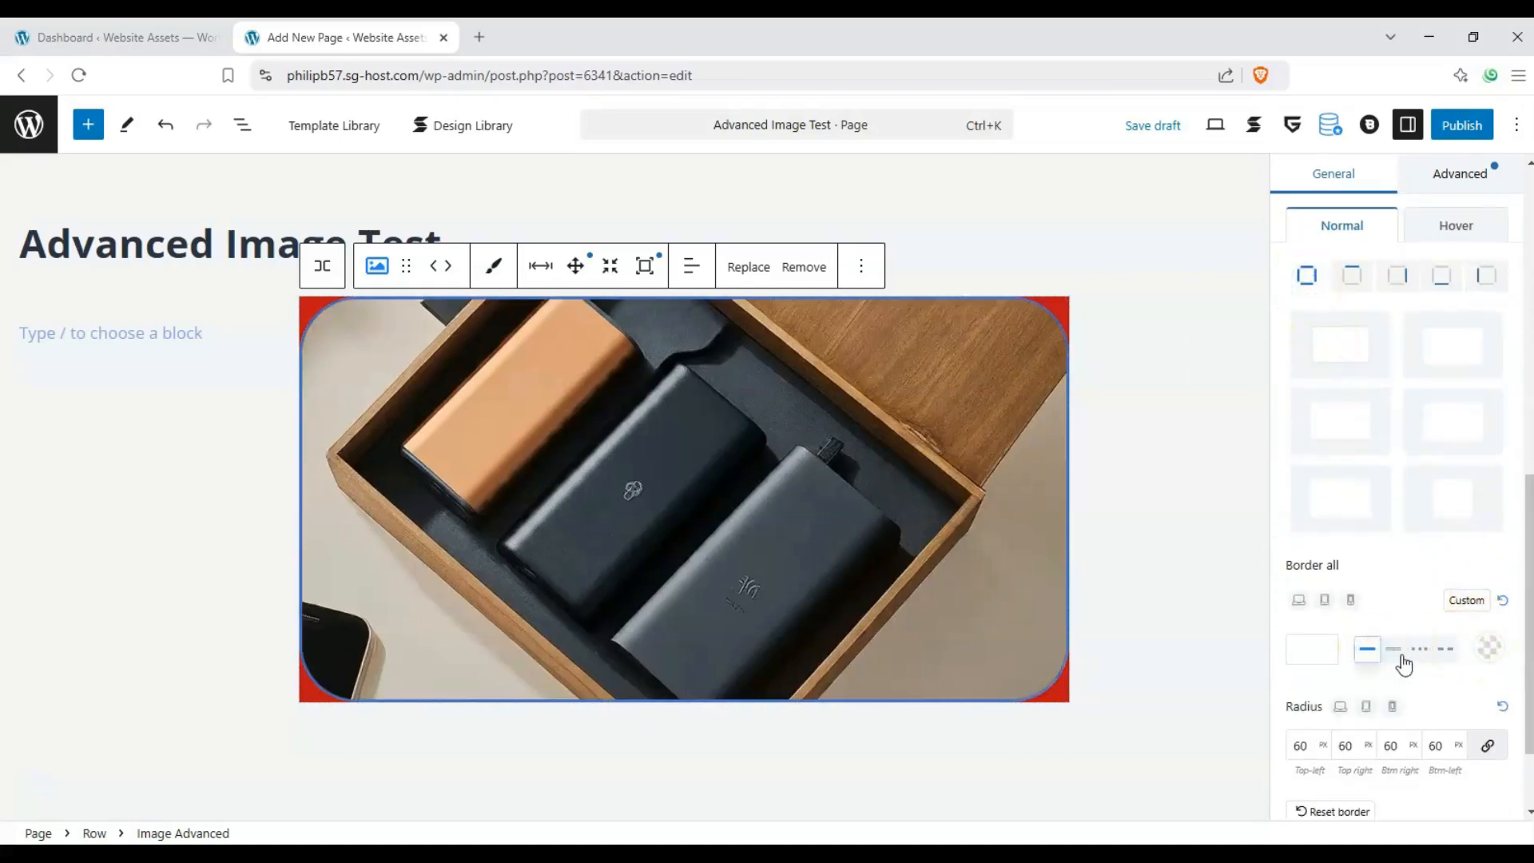
{"action": "left_click", "coordinate": [1401, 660]}
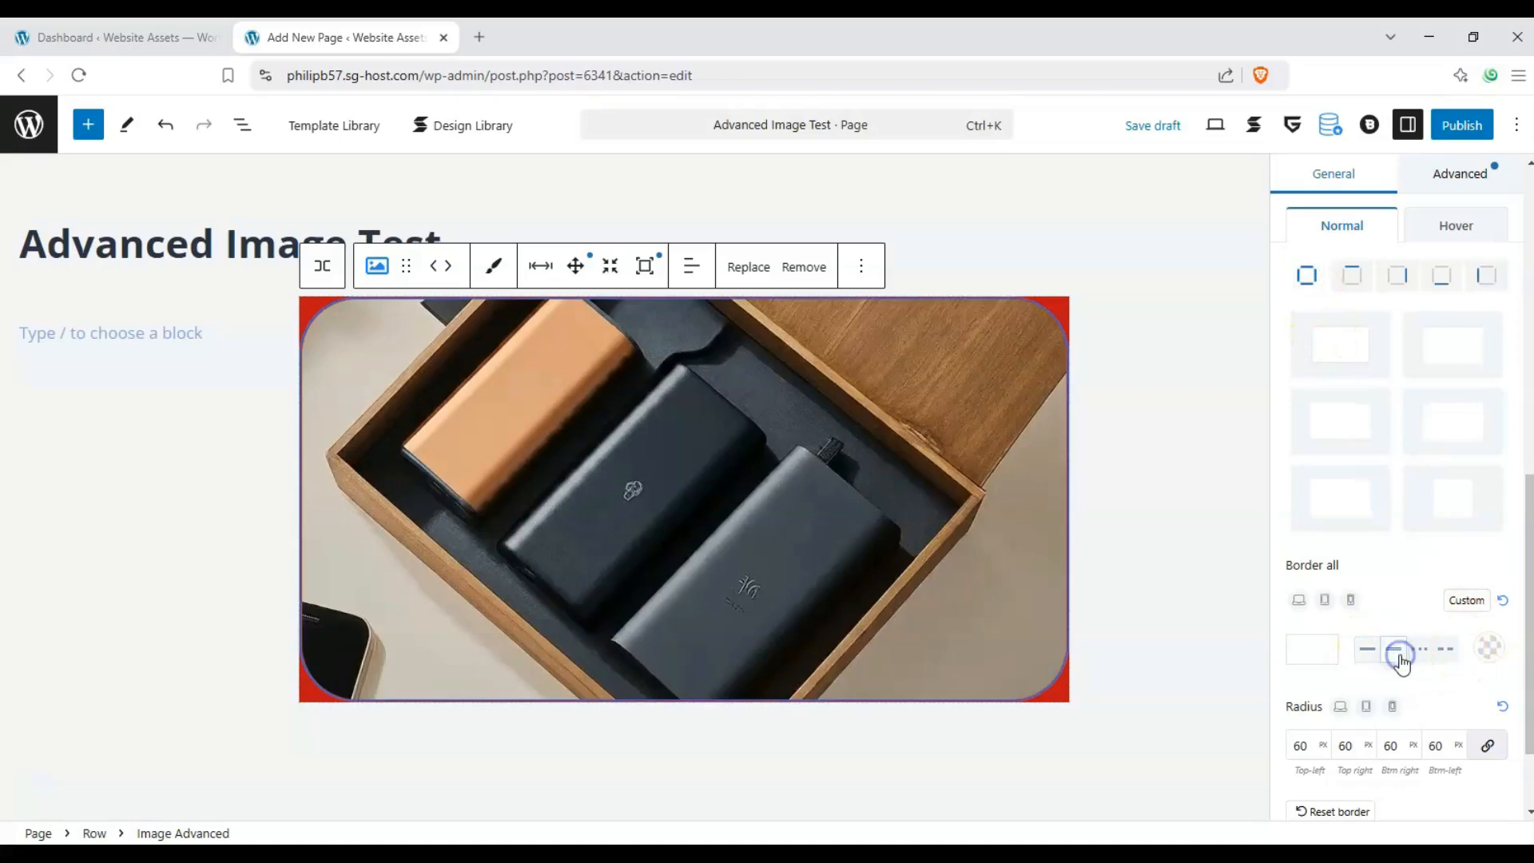
Step: Color the image's border bright blue using a custom color
{"action": "left_click", "coordinate": [1481, 661]}
{"action": "left_click", "coordinate": [1404, 280]}
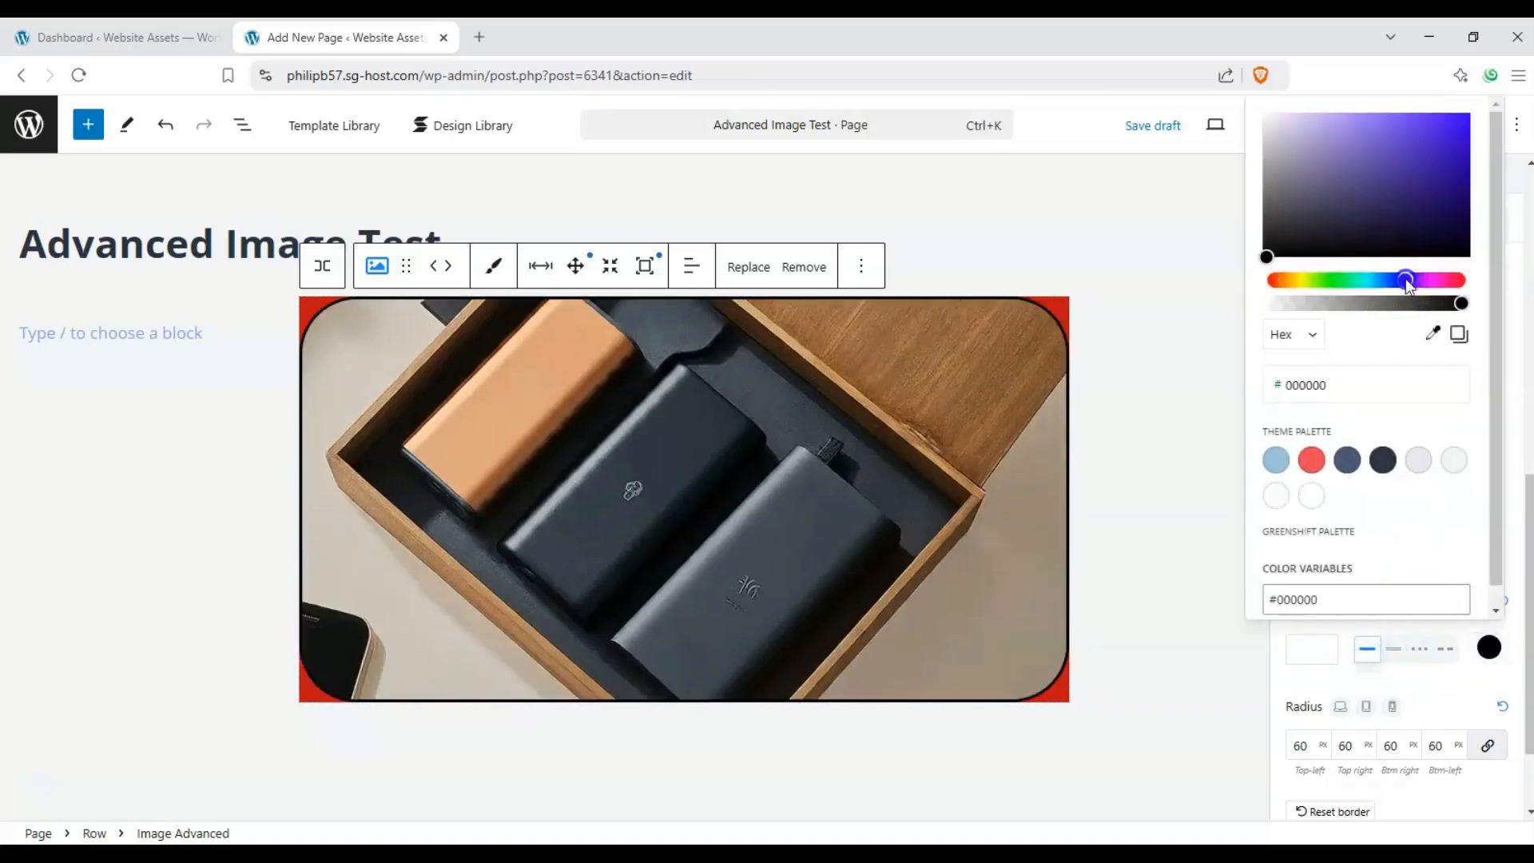
{"action": "left_click", "coordinate": [1423, 182]}
{"action": "left_click_drag", "start_coordinate": [1442, 196], "coordinate": [1455, 128]}
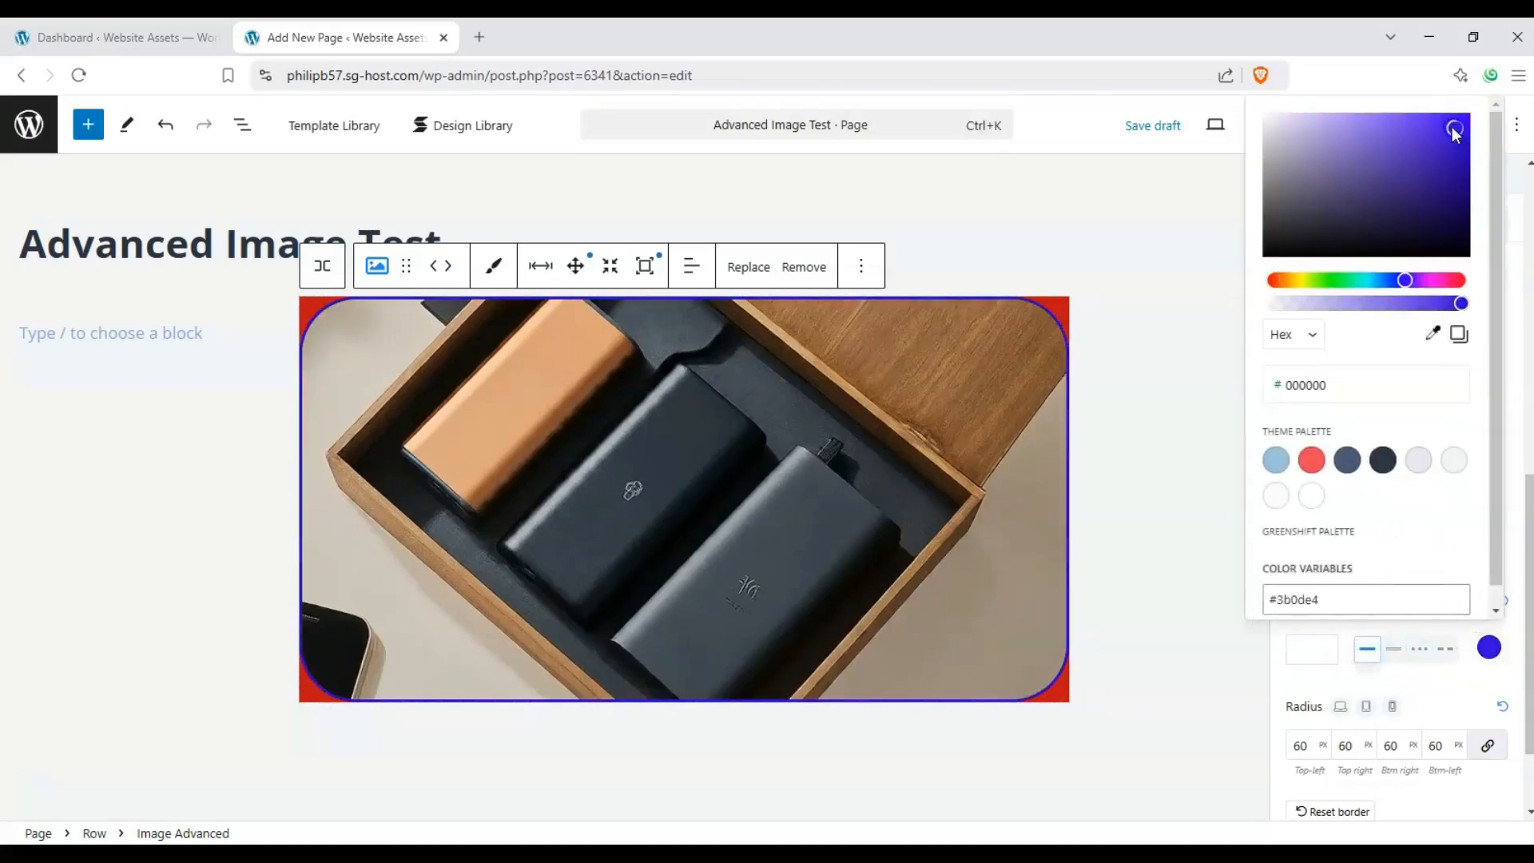
Step: Set the image's border width to 8 and the linked radius of all four corners to 50 px
{"action": "left_click", "coordinate": [1320, 638]}
{"action": "type", "text": "8"}
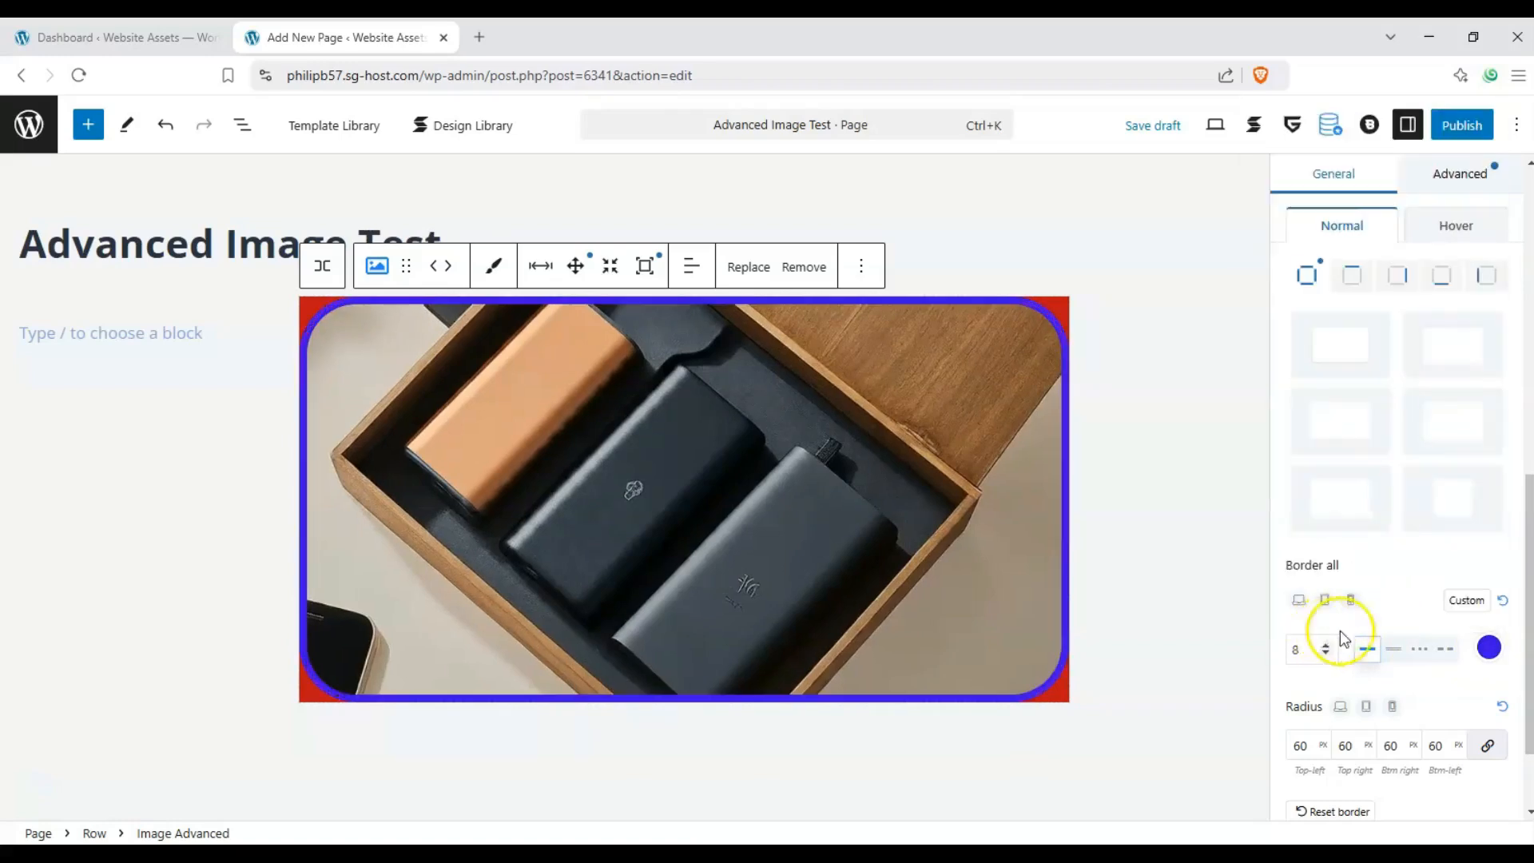
{"action": "scroll", "coordinate": [1390, 607], "scroll_direction": "down", "scroll_amount": 2}
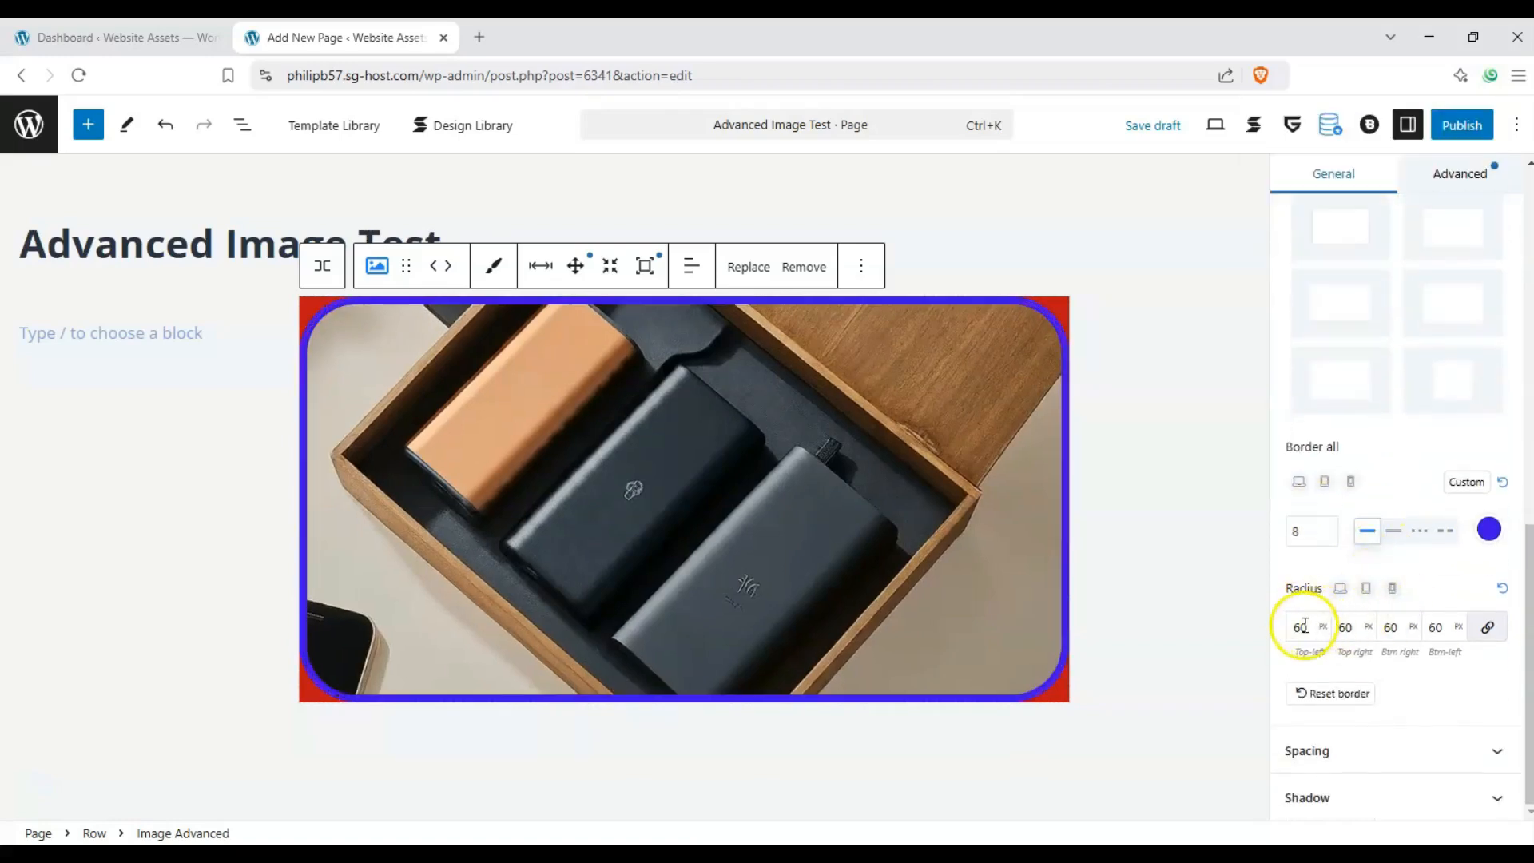
{"action": "type", "text": "50"}
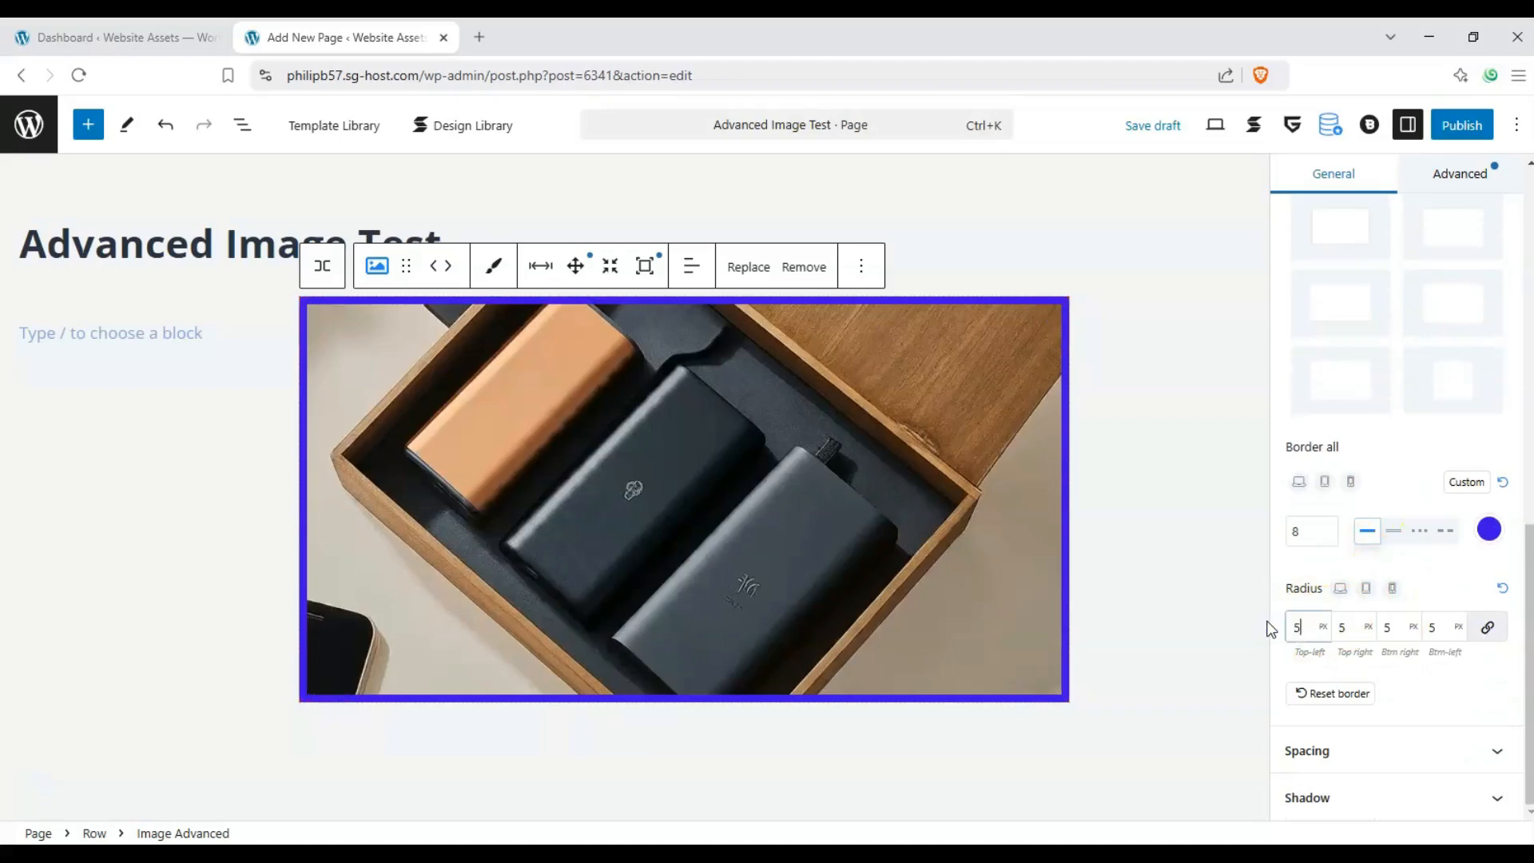
Step: Give the image block a top margin of 50 px and a bottom padding of 50 px
{"action": "left_click", "coordinate": [1472, 755]}
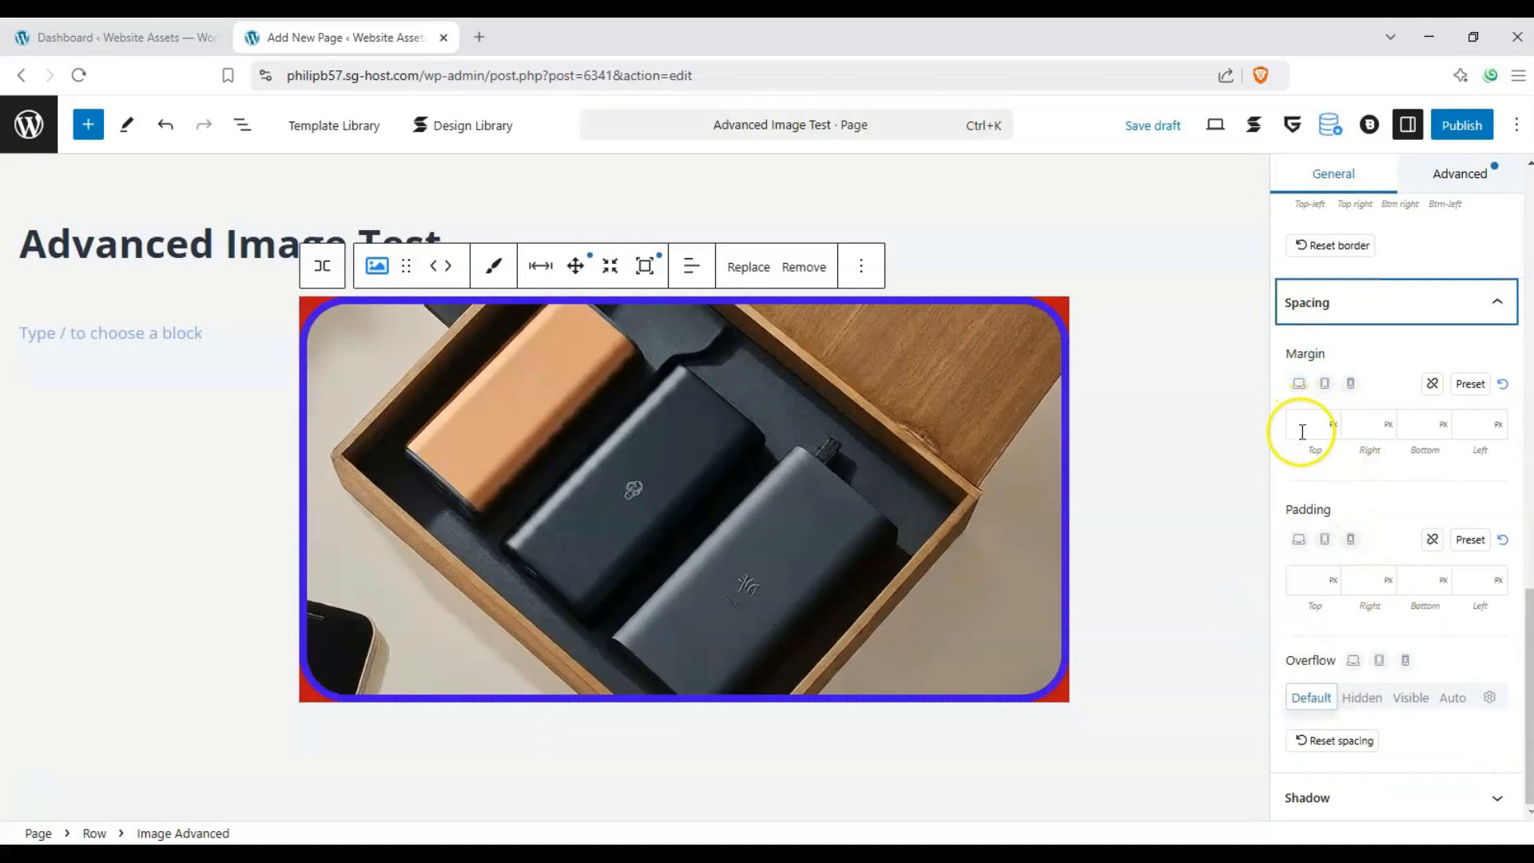
{"action": "left_click", "coordinate": [1301, 431]}
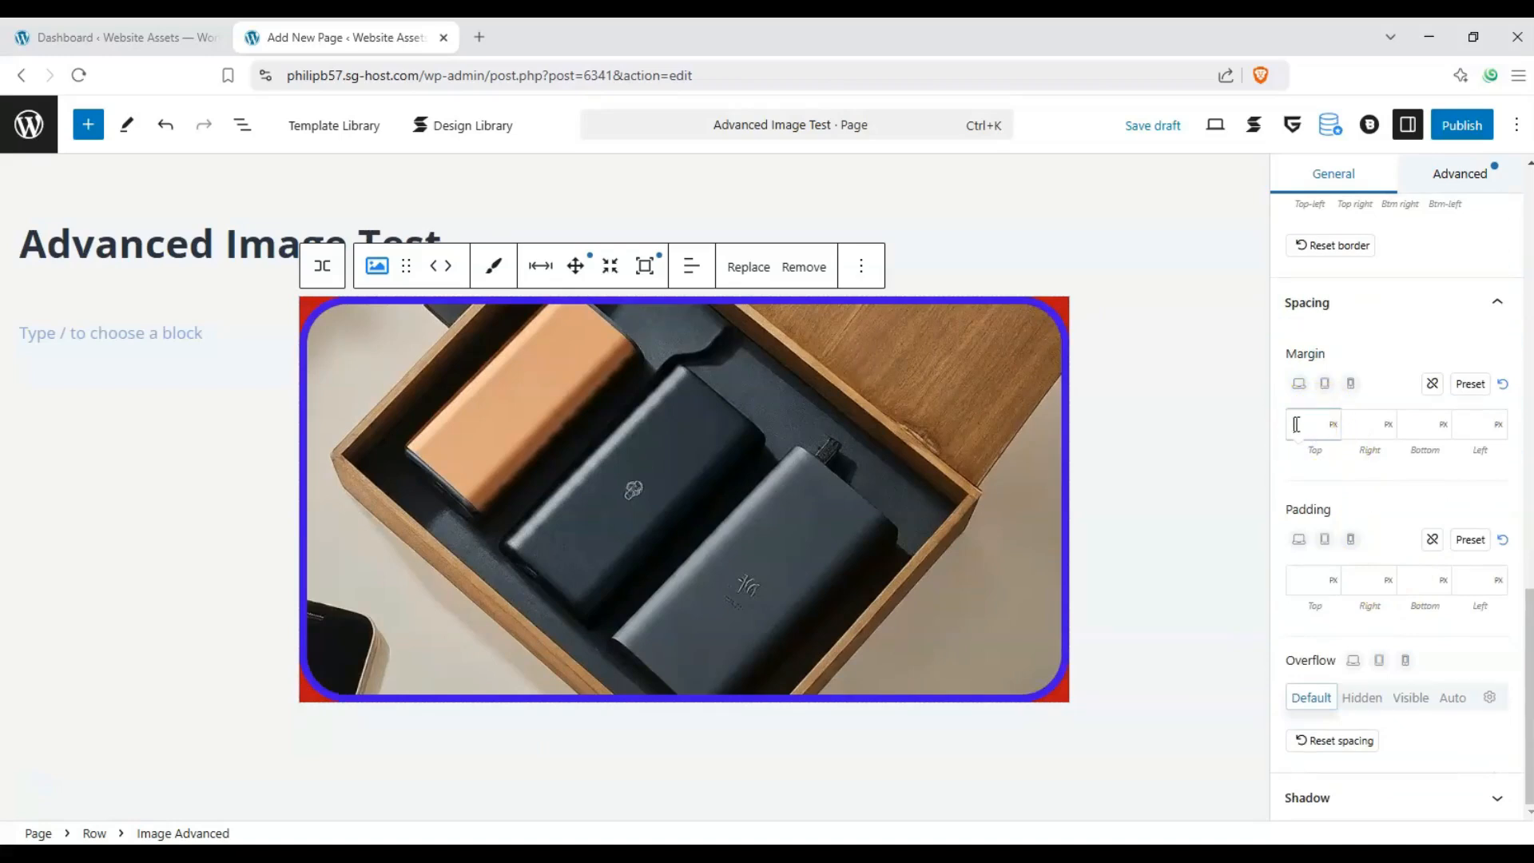
{"action": "type", "text": "500"}
{"action": "key", "text": "BackSpace"}
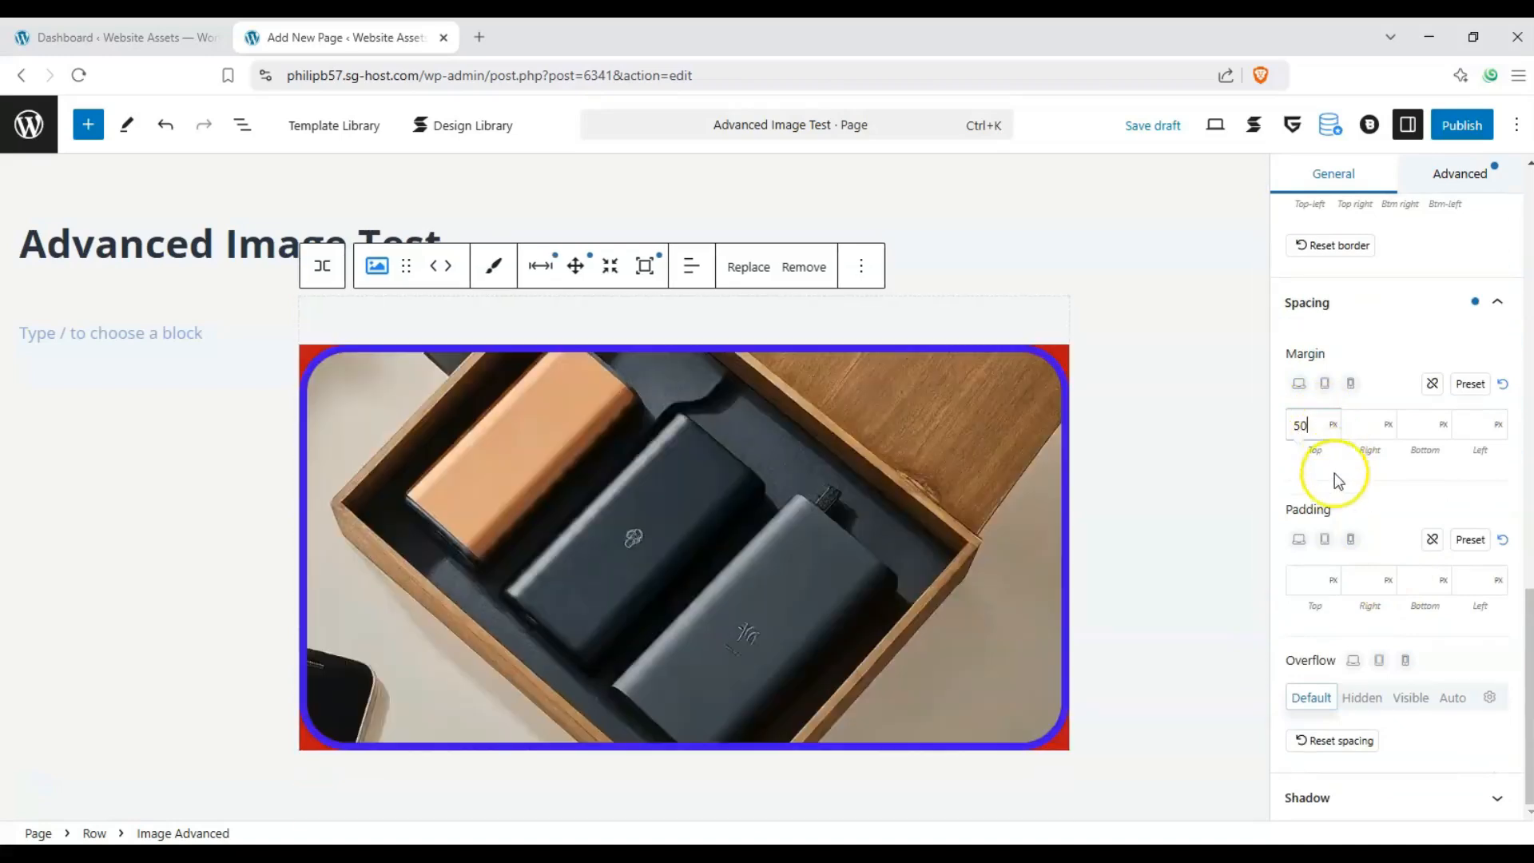
{"action": "left_click", "coordinate": [1304, 589]}
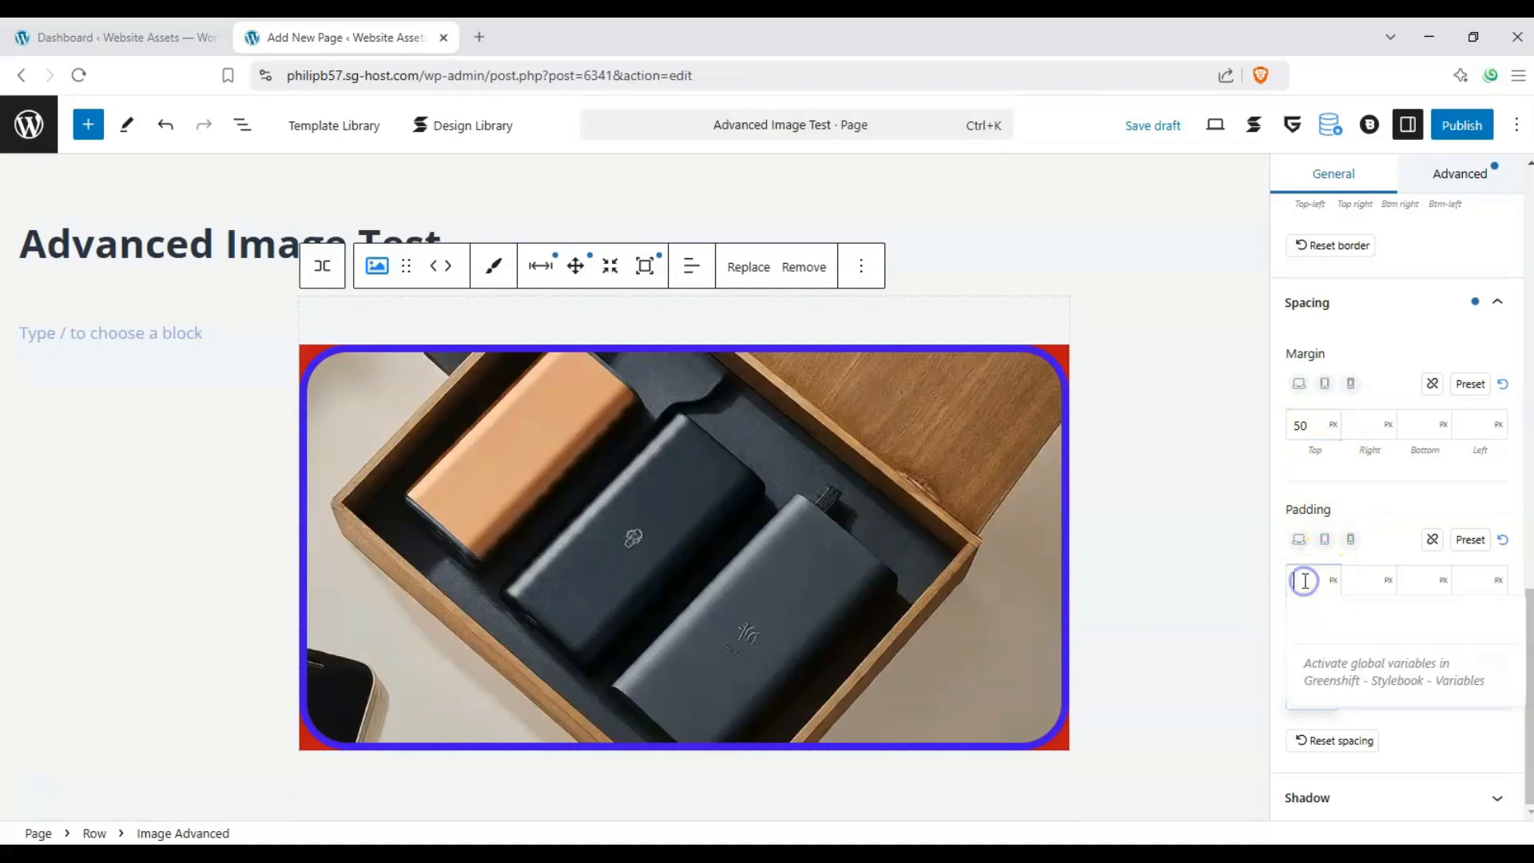
{"action": "left_click", "coordinate": [1404, 578]}
{"action": "type", "text": "50"}
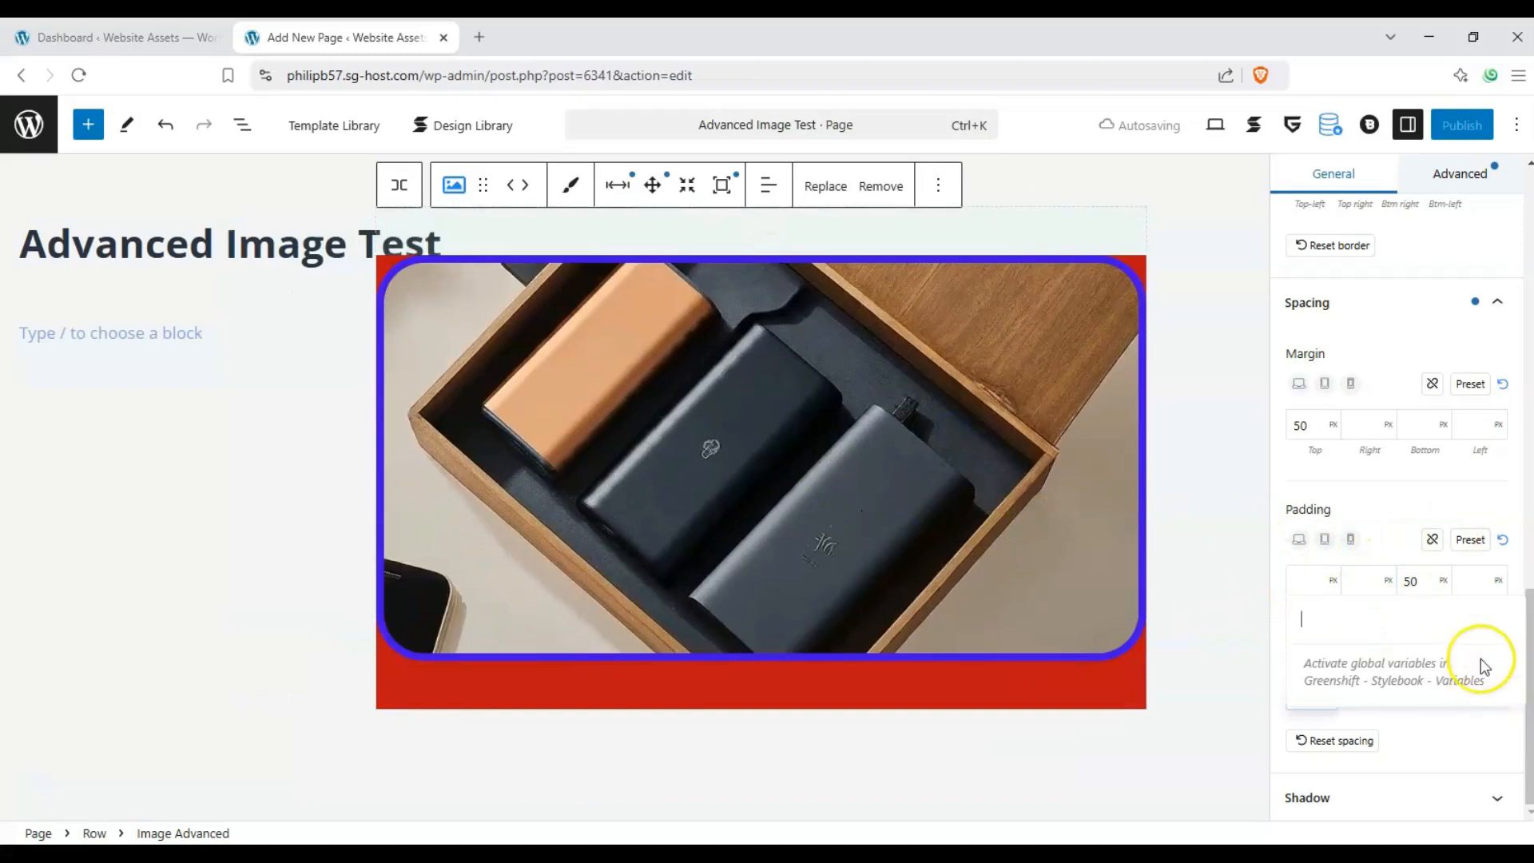
Step: Try several shadow presets on the image and apply the one in the second row, second column
{"action": "left_click", "coordinate": [1499, 798]}
{"action": "scroll", "coordinate": [1386, 607], "scroll_direction": "down", "scroll_amount": 4}
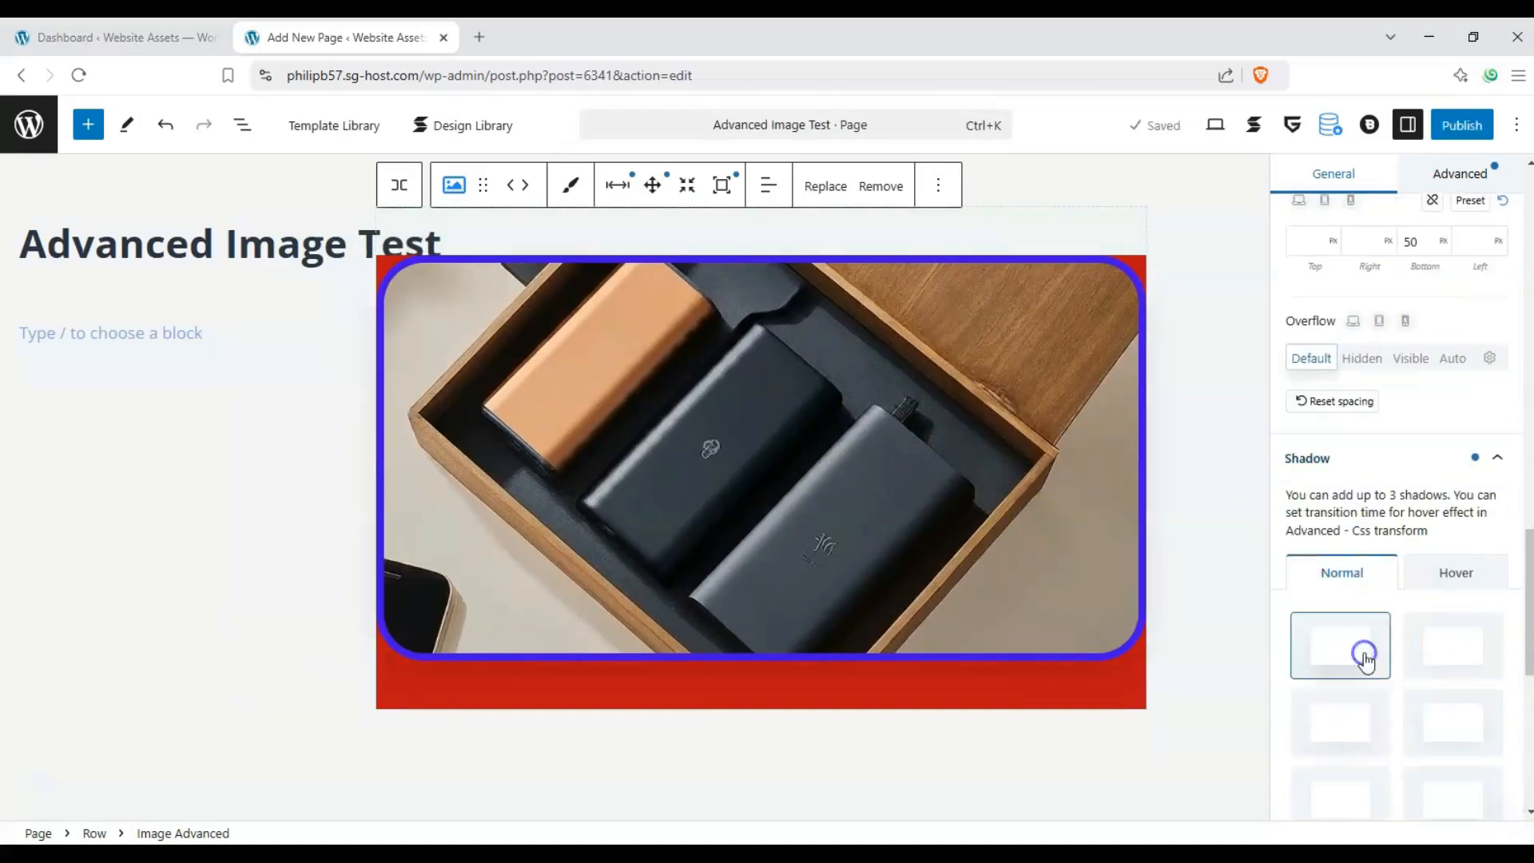
{"action": "left_click", "coordinate": [1350, 712]}
{"action": "left_click", "coordinate": [1322, 722]}
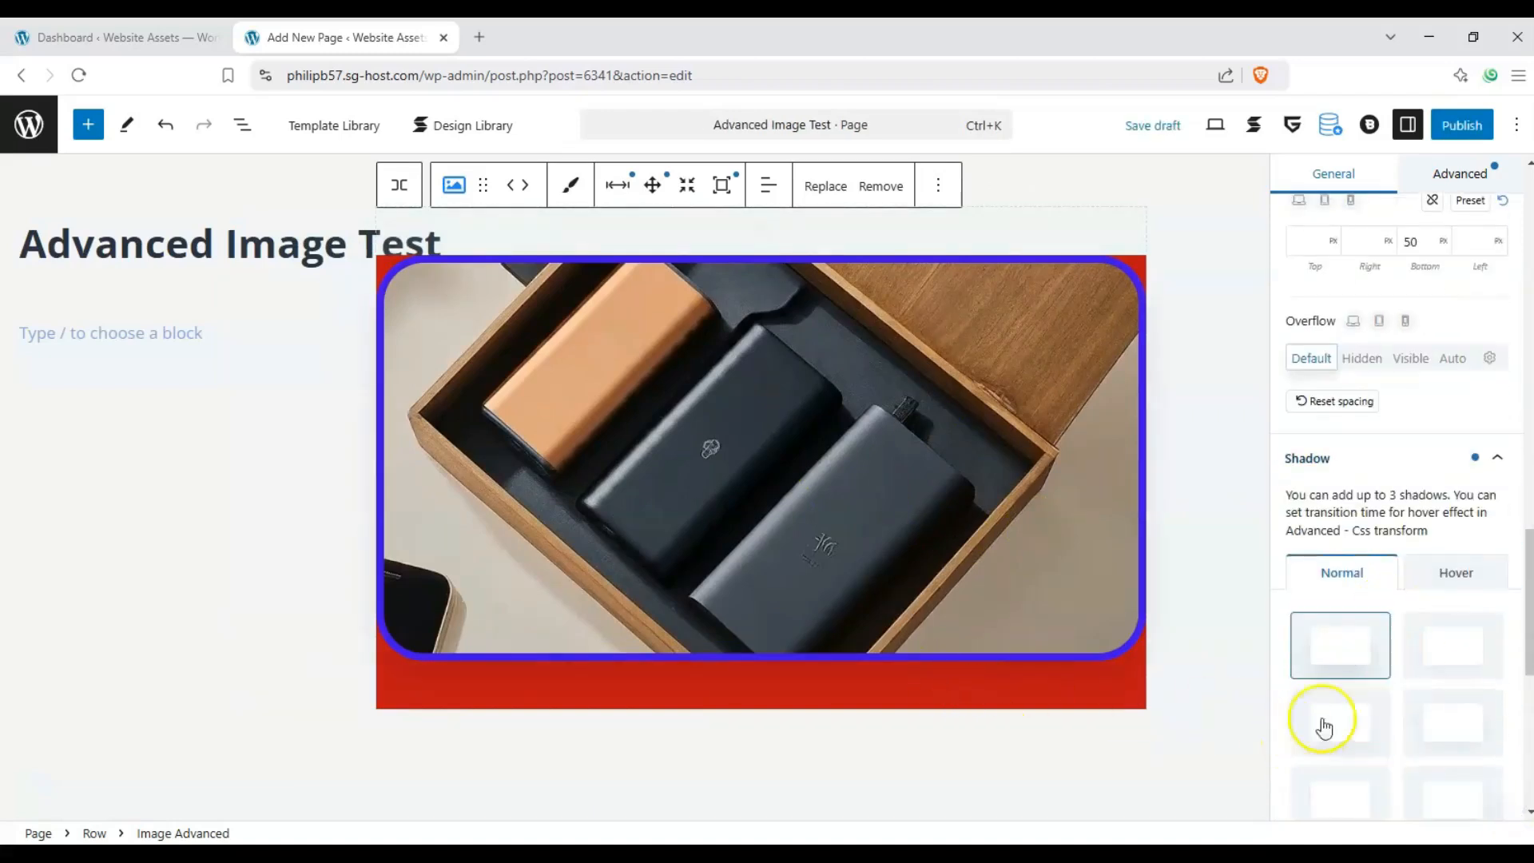
{"action": "left_click", "coordinate": [1497, 726]}
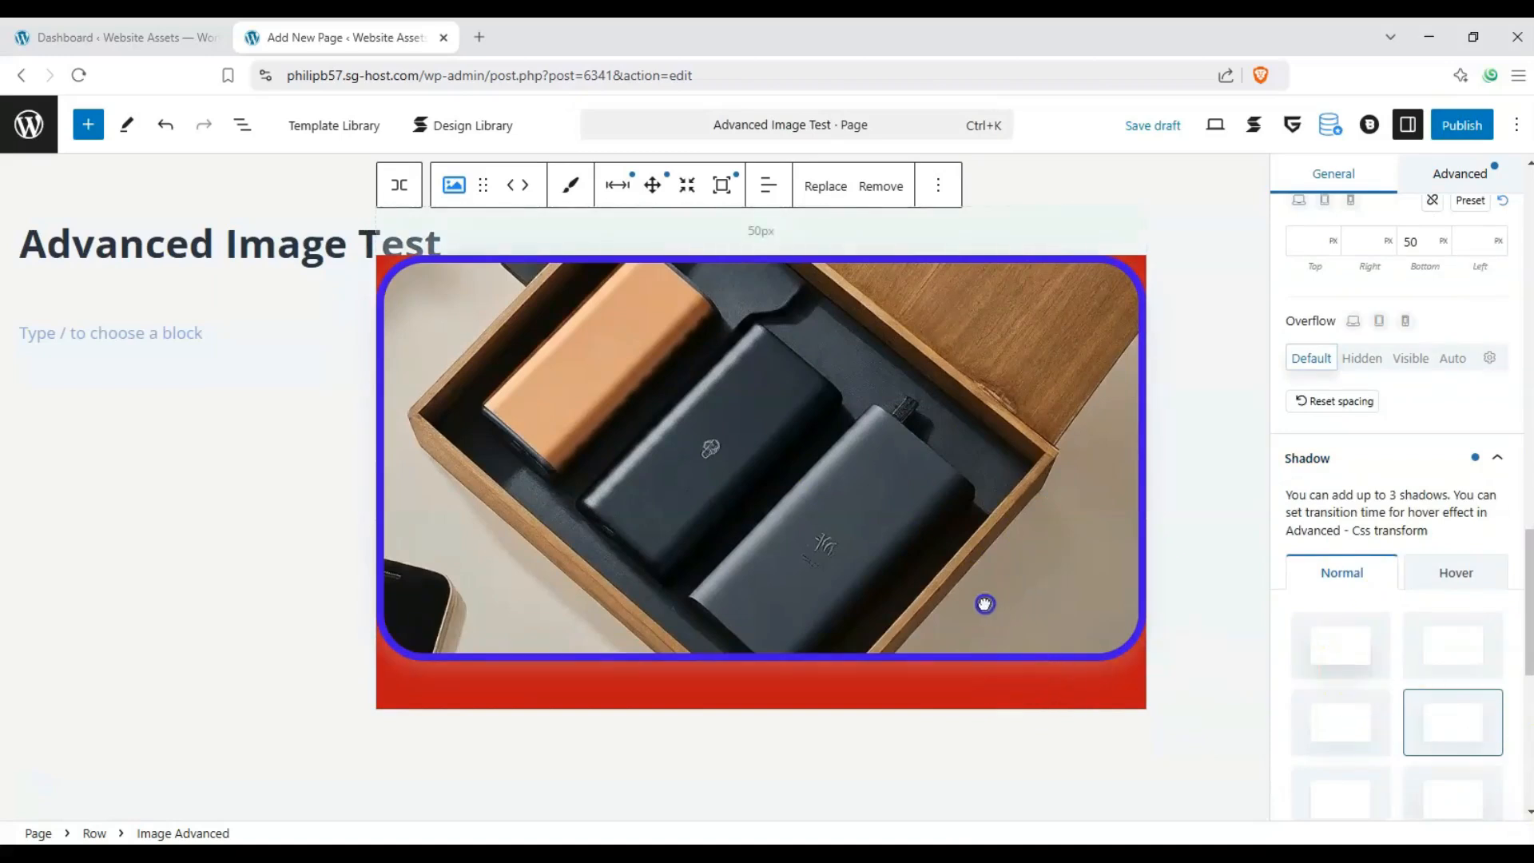
Step: Set the image block's animation type to Fade Up with Blur
{"action": "scroll", "coordinate": [1374, 559], "scroll_direction": "up", "scroll_amount": 15}
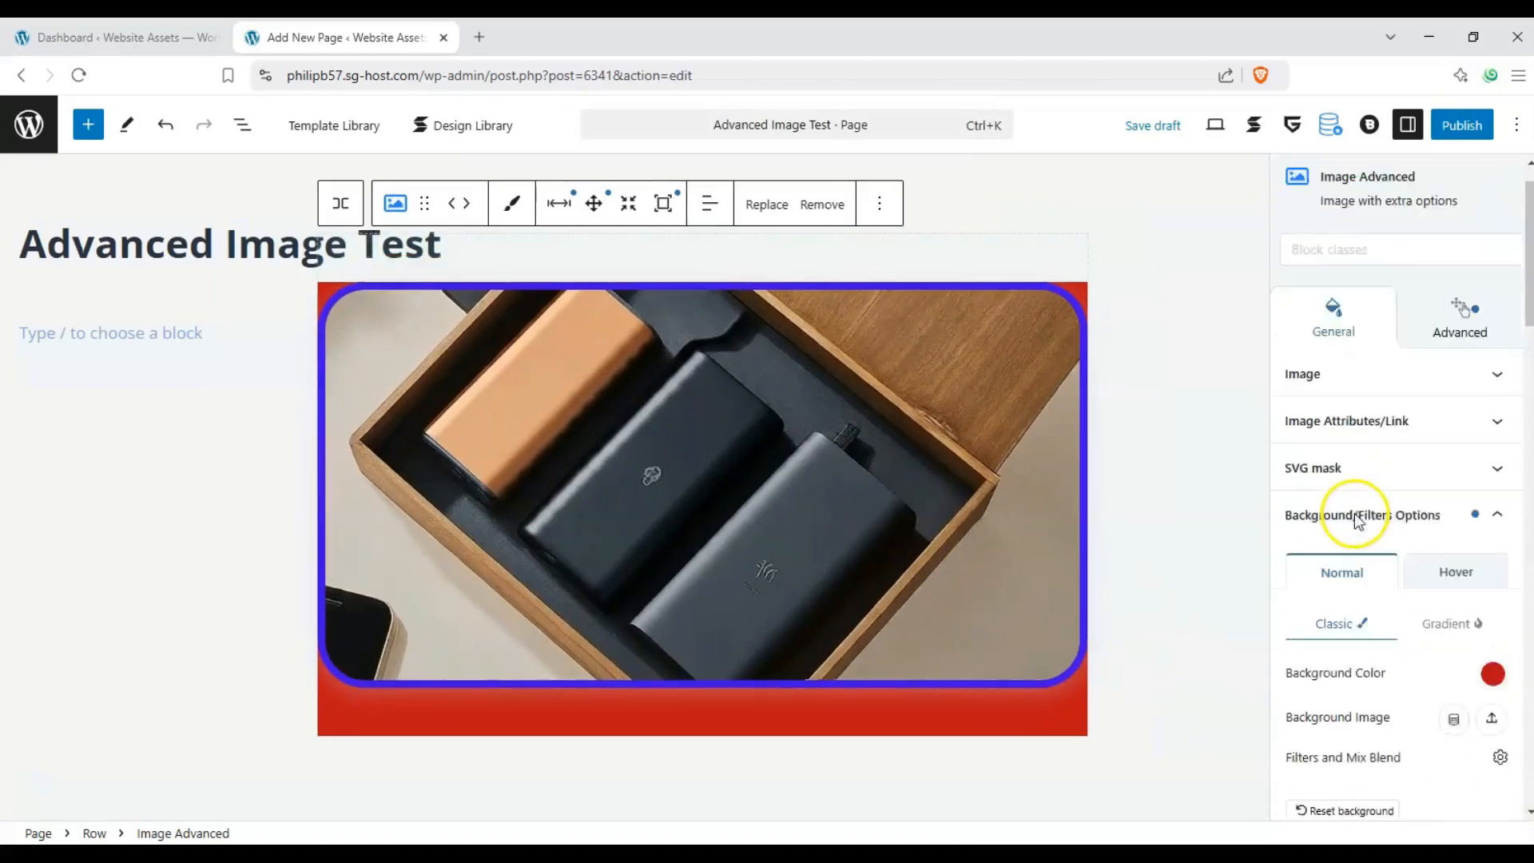
{"action": "scroll", "coordinate": [1359, 519], "scroll_direction": "up", "scroll_amount": 1}
{"action": "left_click", "coordinate": [1426, 388]}
{"action": "left_click", "coordinate": [1454, 505]}
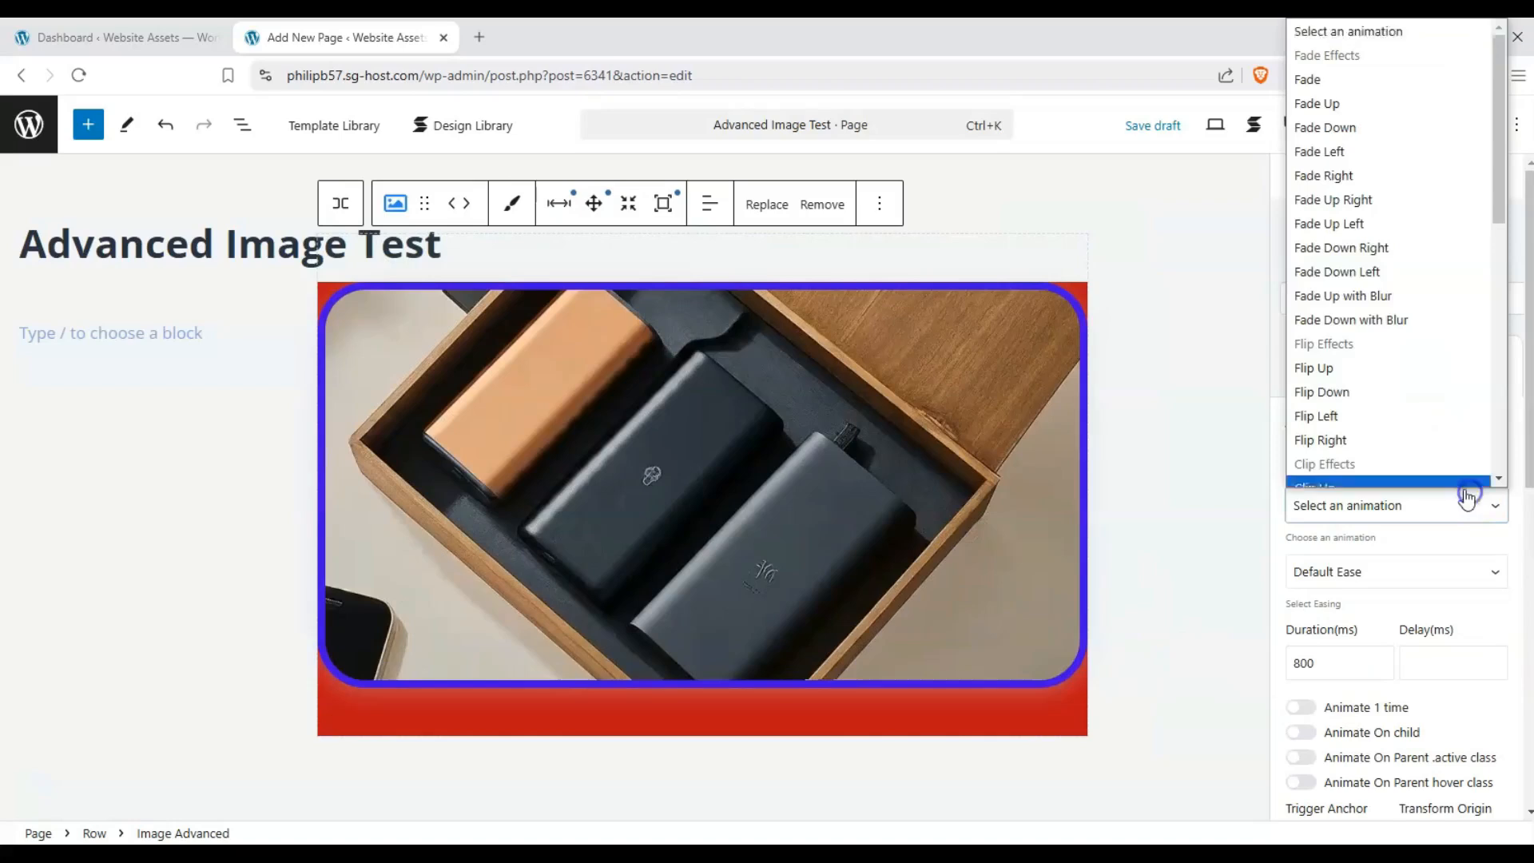
{"action": "scroll", "coordinate": [1359, 320], "scroll_direction": "down", "scroll_amount": 1}
{"action": "left_click", "coordinate": [1356, 278]}
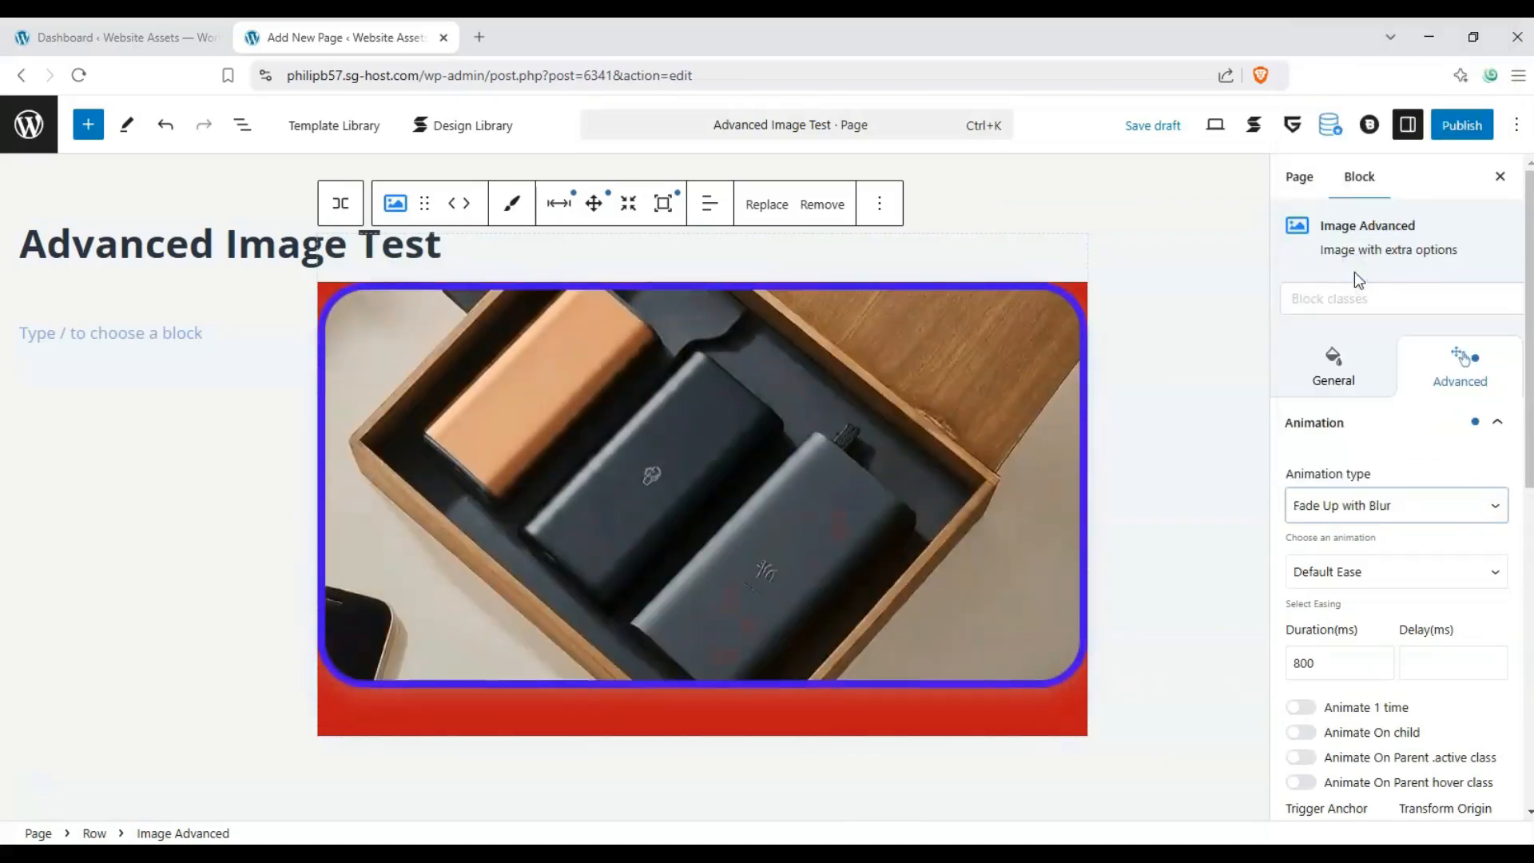
Step: Try the ease-in-out and ease-in-out-quad easings on the image's animation
{"action": "scroll", "coordinate": [1362, 416], "scroll_direction": "down", "scroll_amount": 3}
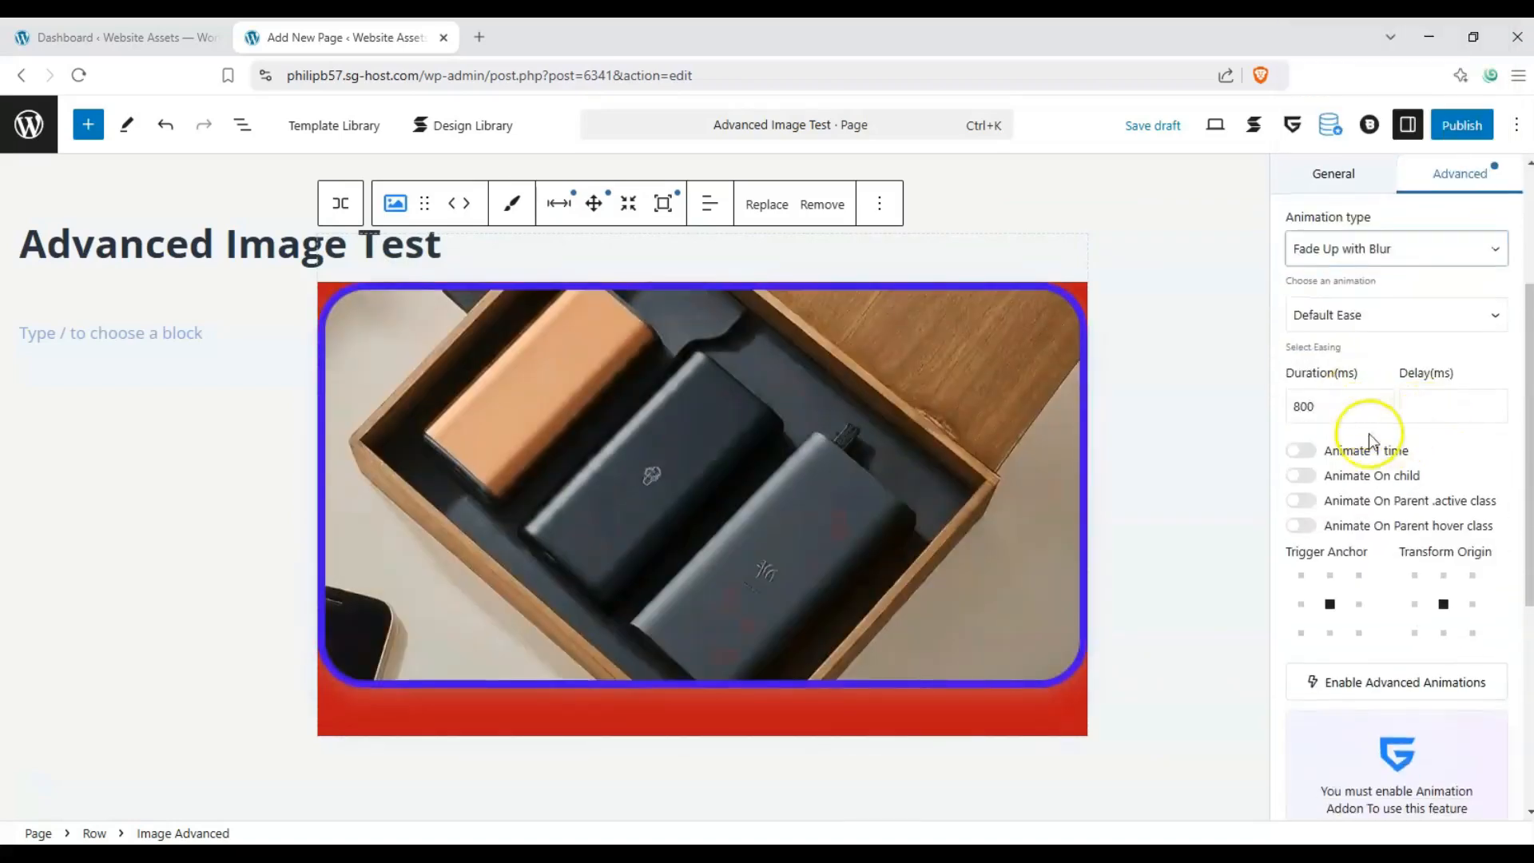
{"action": "left_click", "coordinate": [1368, 319]}
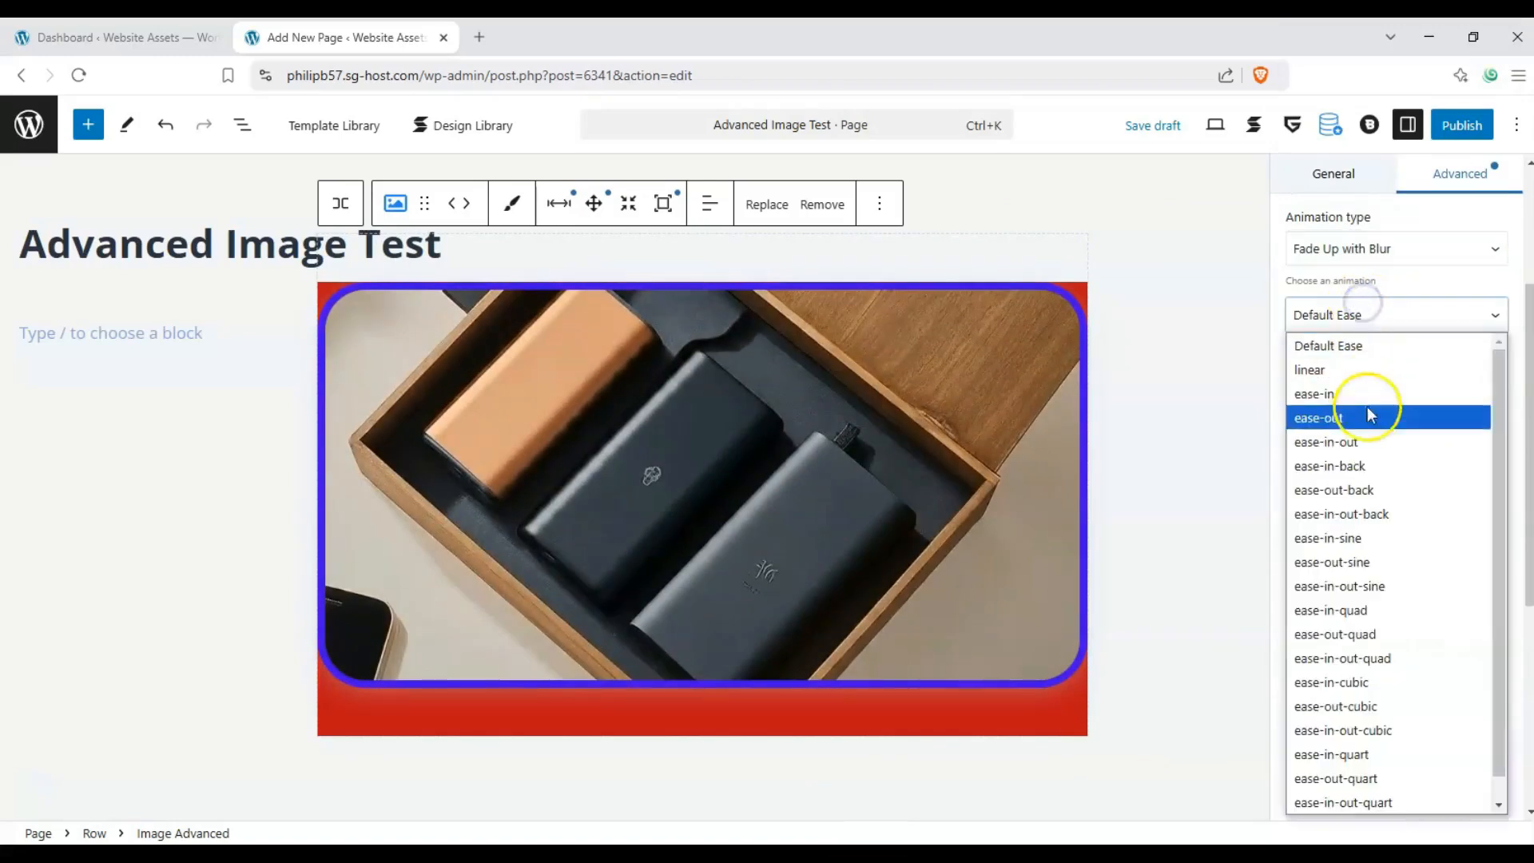
{"action": "left_click", "coordinate": [1368, 407]}
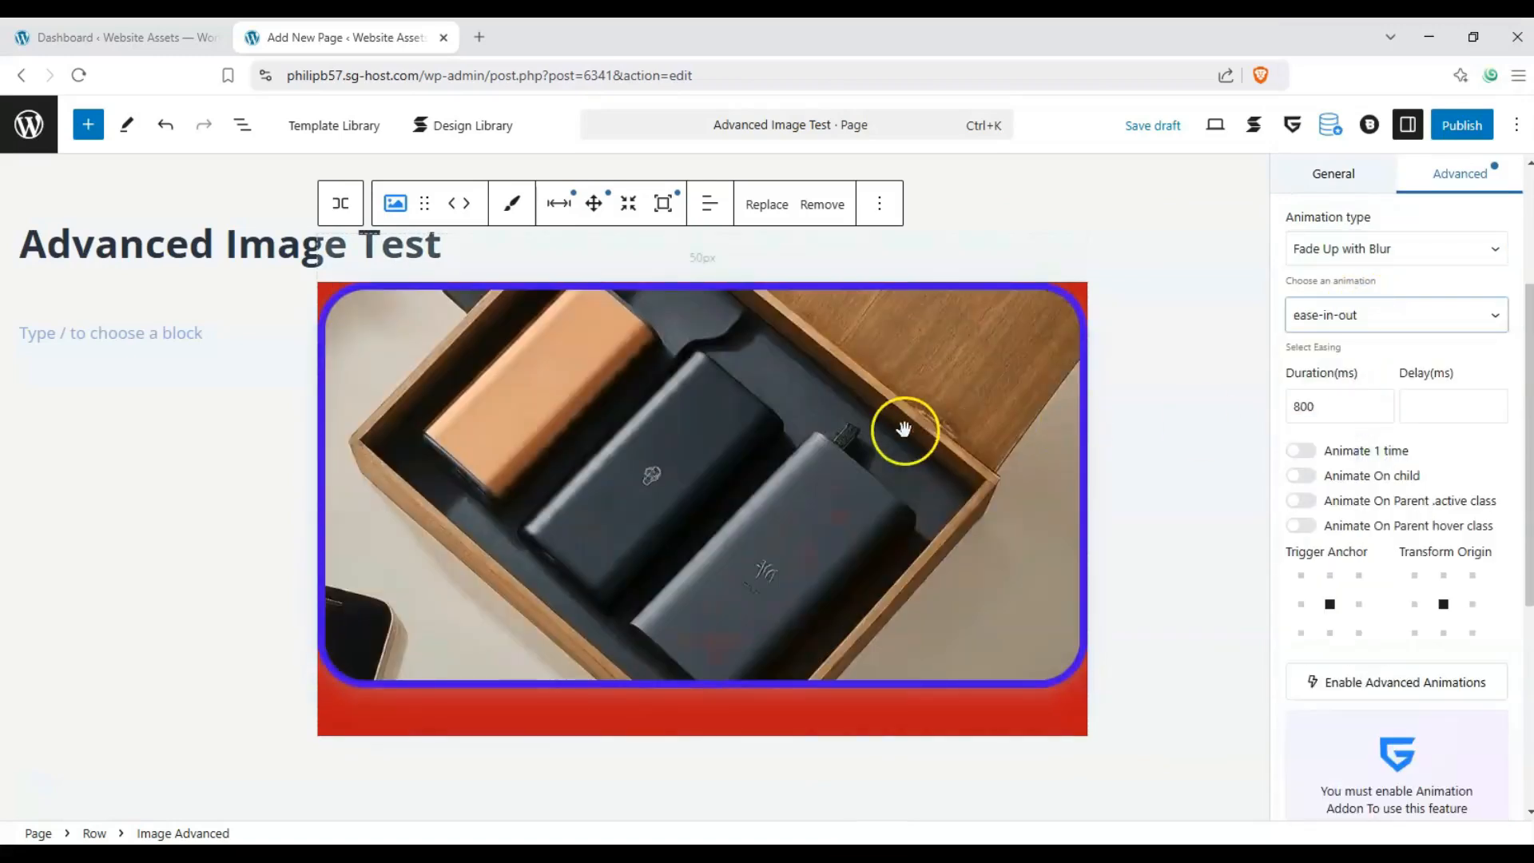
{"action": "left_click", "coordinate": [1451, 329]}
{"action": "left_click", "coordinate": [1378, 658]}
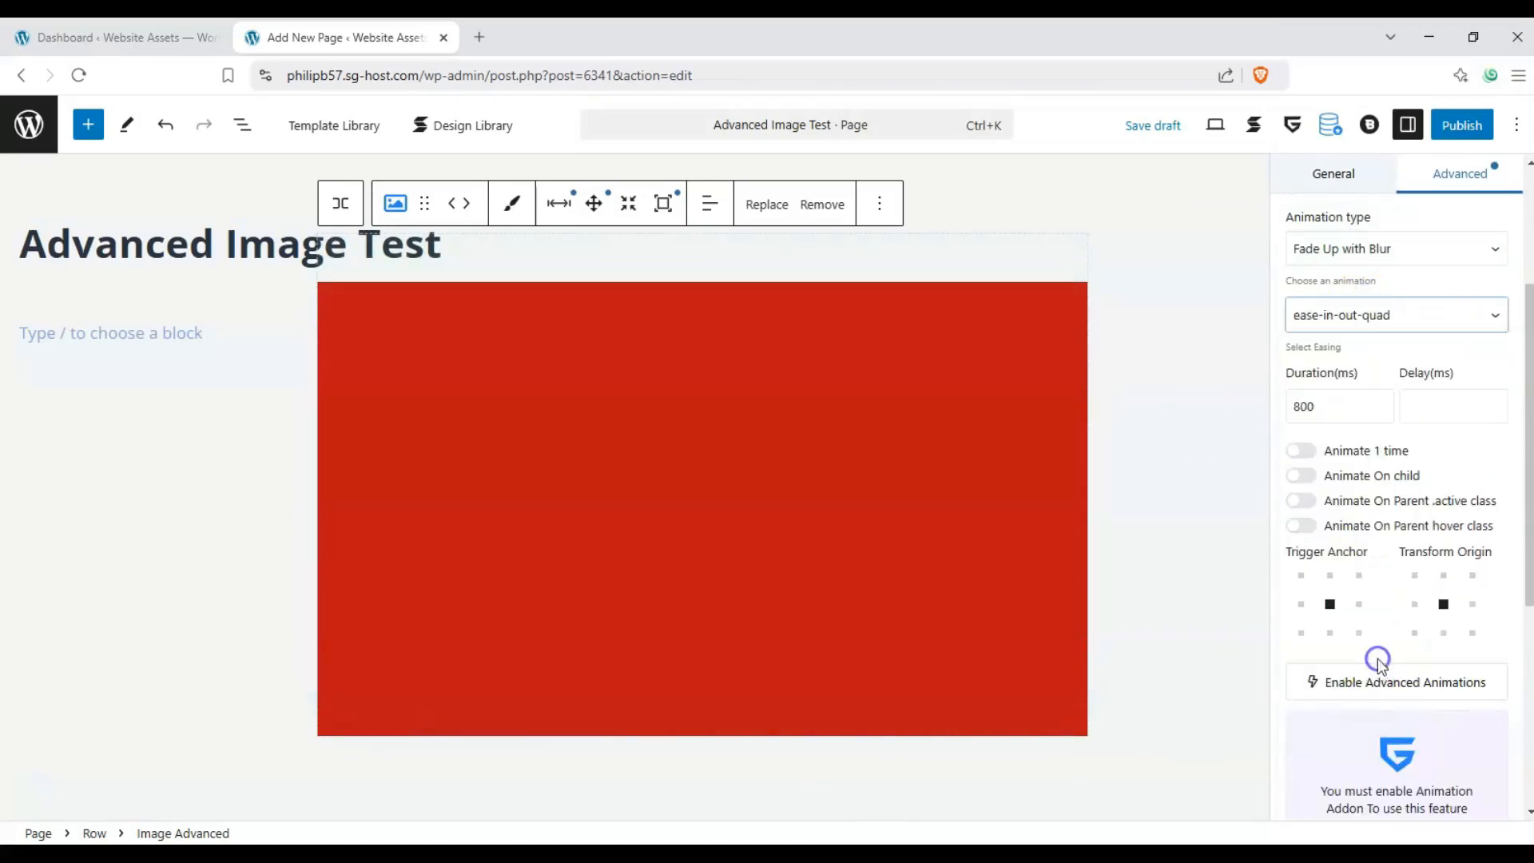
Step: Set the animation's easing to ease-out-quad and its delay to 1000 ms
{"action": "left_click", "coordinate": [1427, 318]}
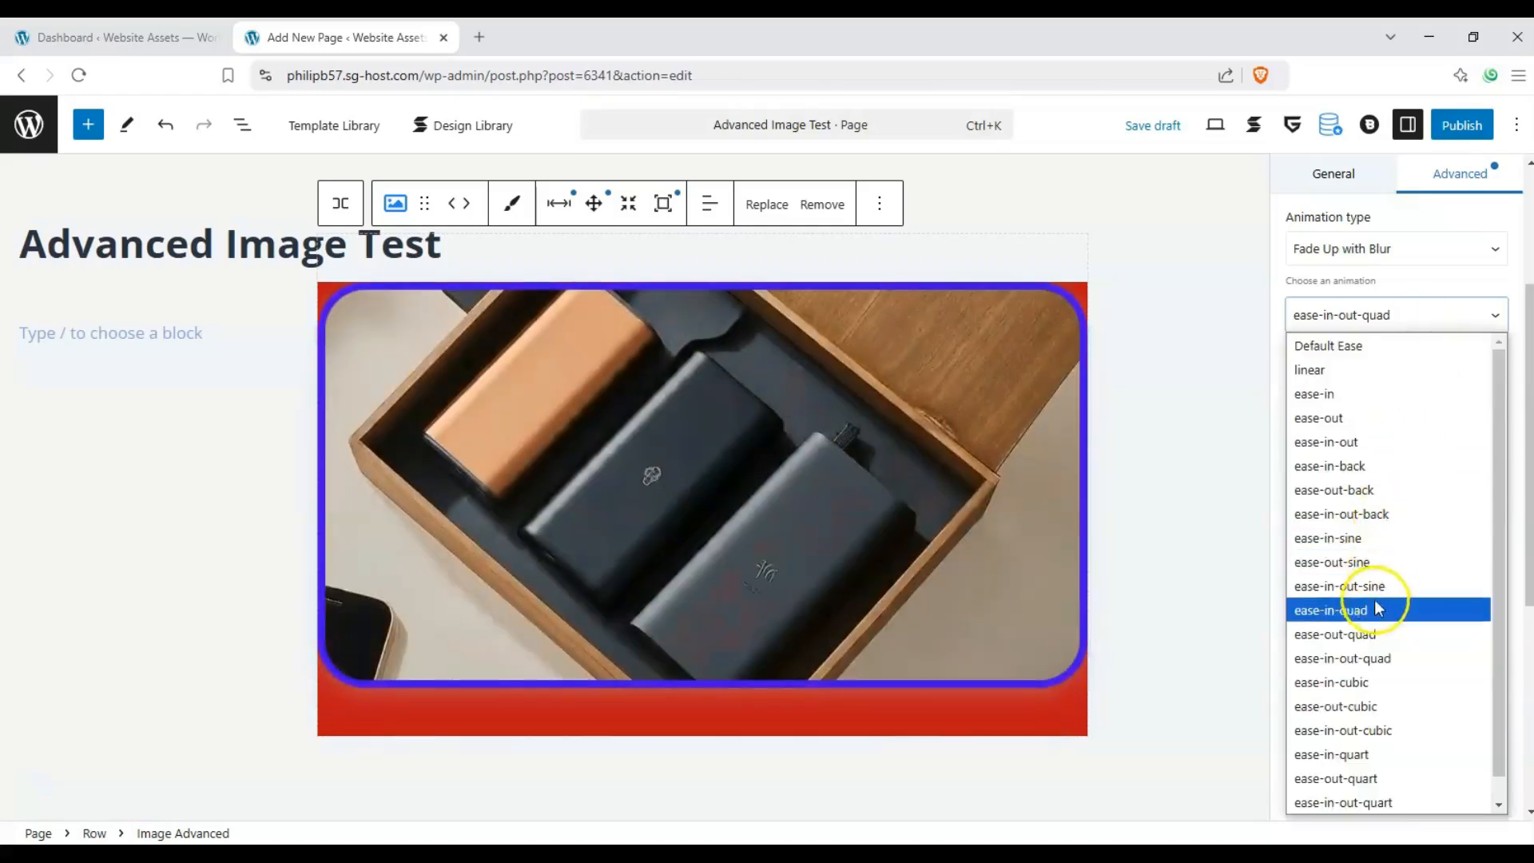
{"action": "left_click", "coordinate": [1376, 634]}
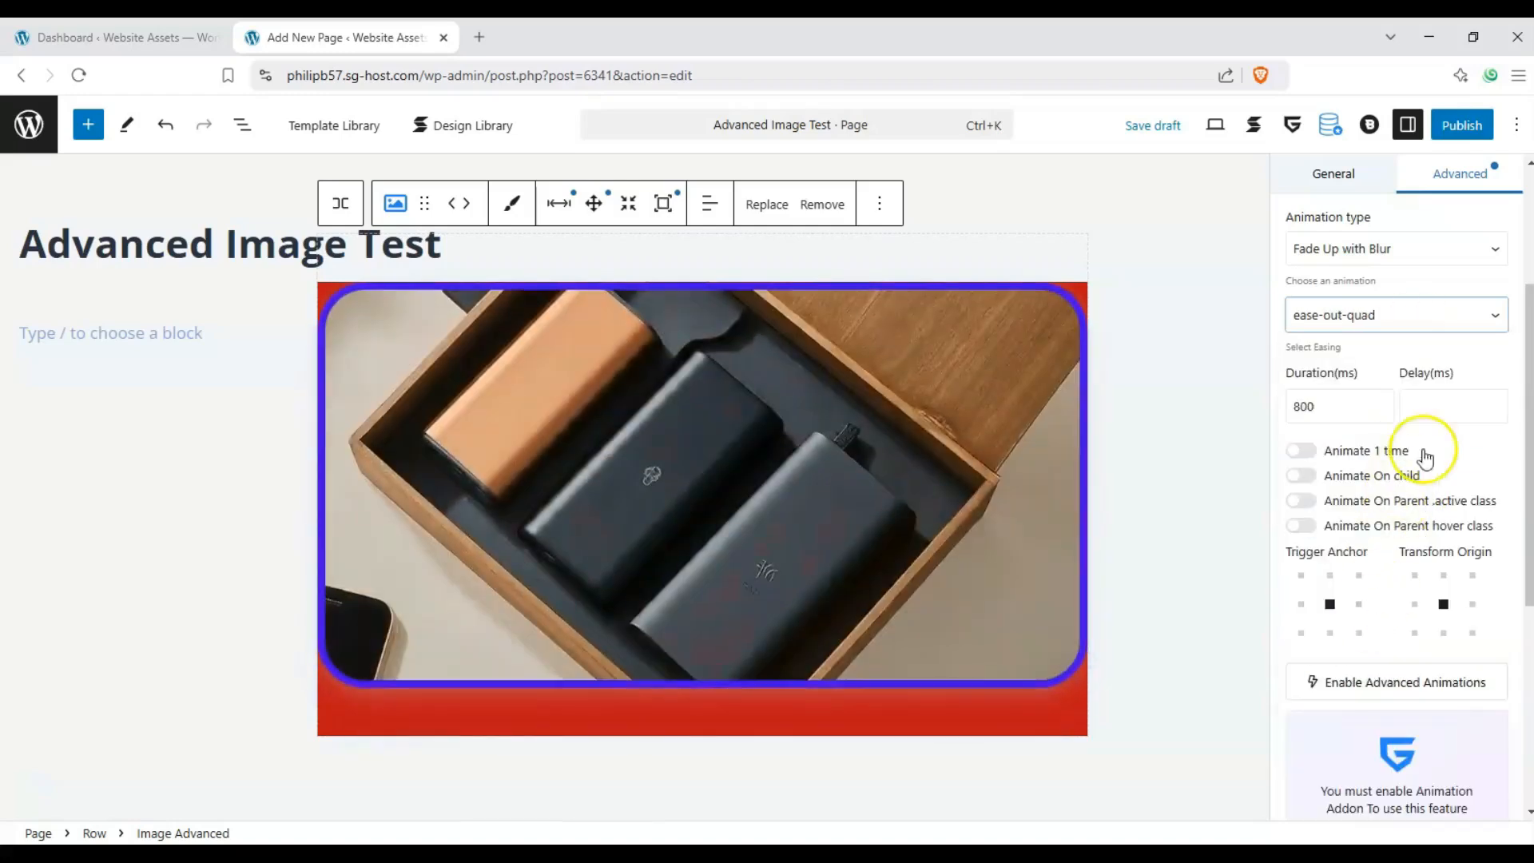
{"action": "left_click", "coordinate": [1429, 406]}
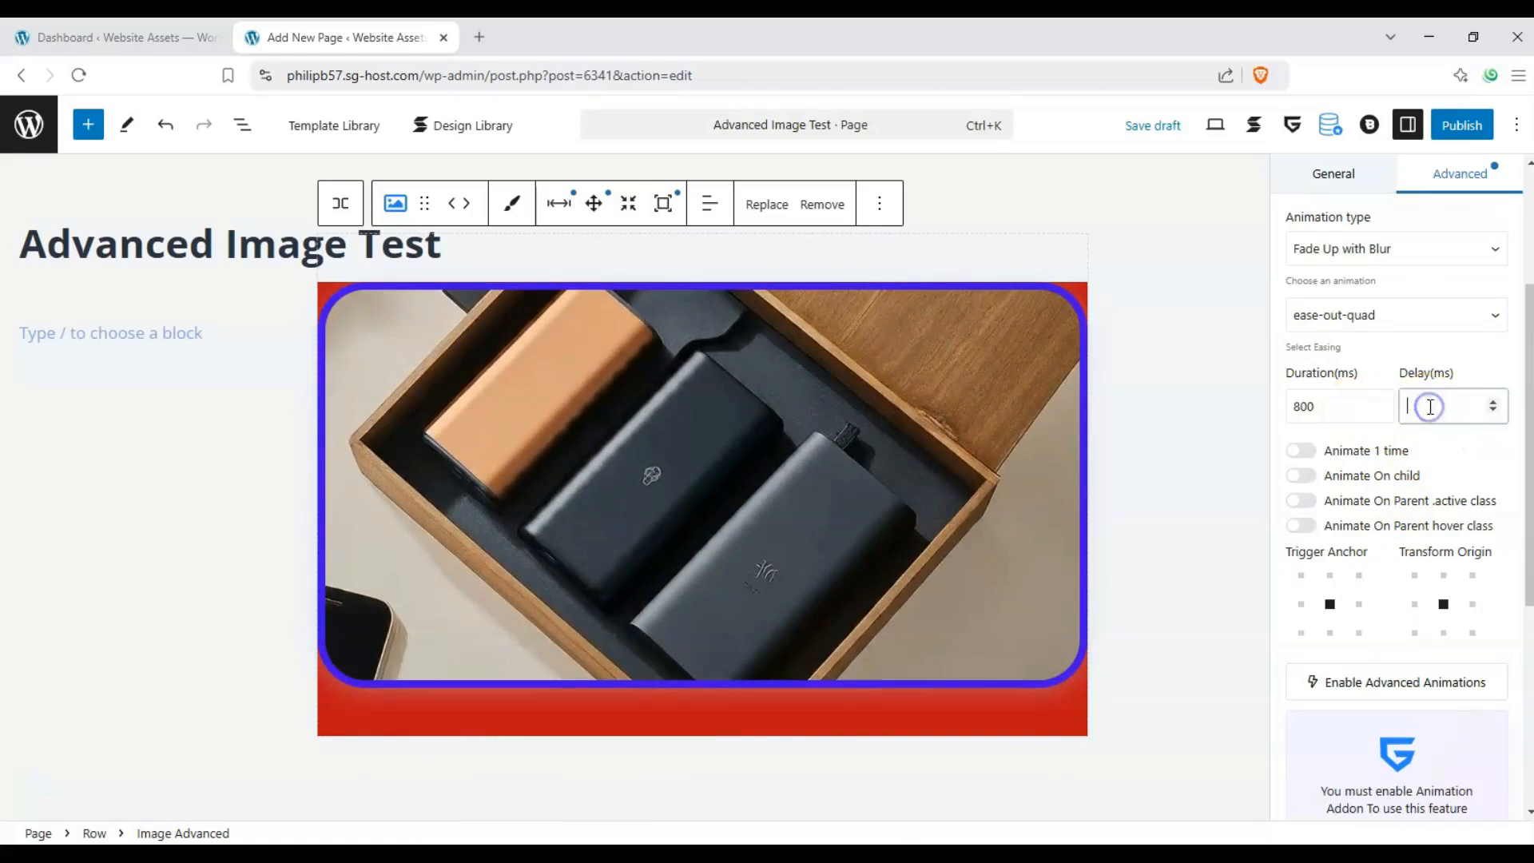
{"action": "type", "text": "1000"}
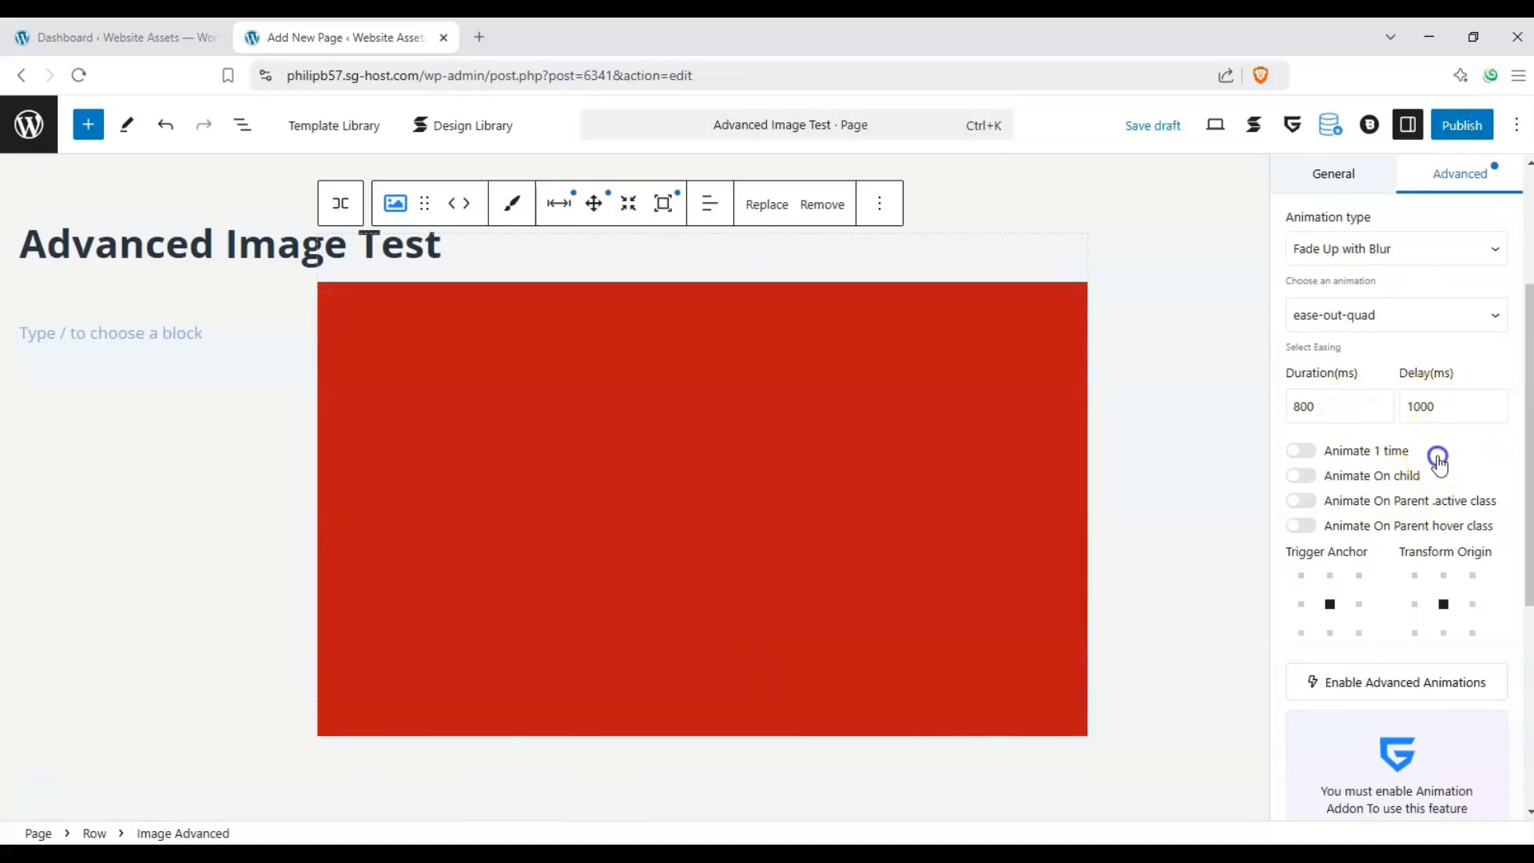
Step: Try the Animate 1 time and Animate On child options on the image's animation and switch both back off
{"action": "left_click", "coordinate": [1439, 459]}
{"action": "left_click", "coordinate": [874, 558]}
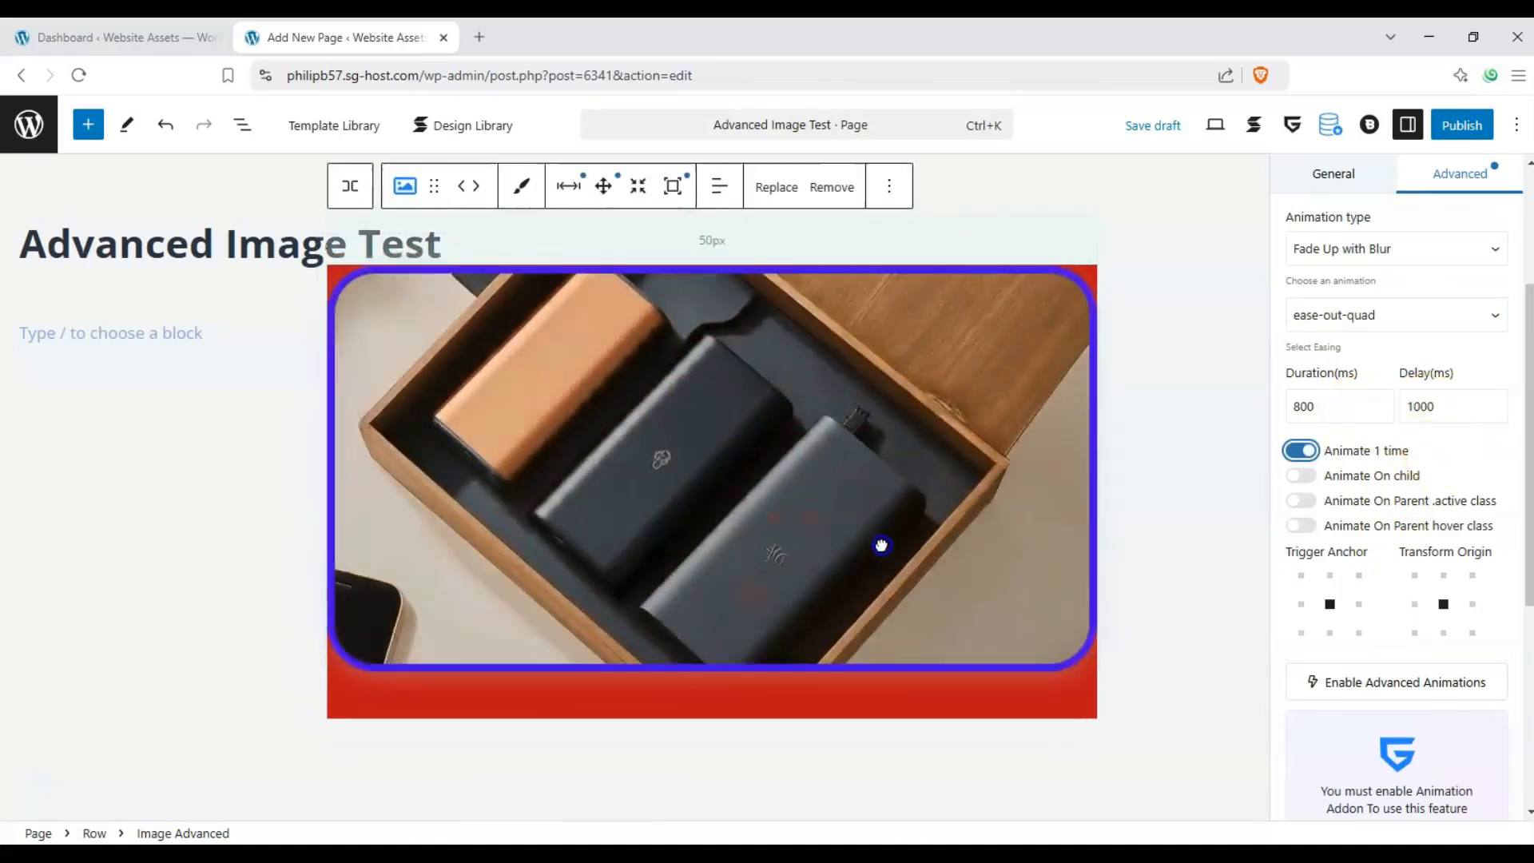
{"action": "left_click", "coordinate": [1428, 452]}
{"action": "left_click", "coordinate": [1297, 473]}
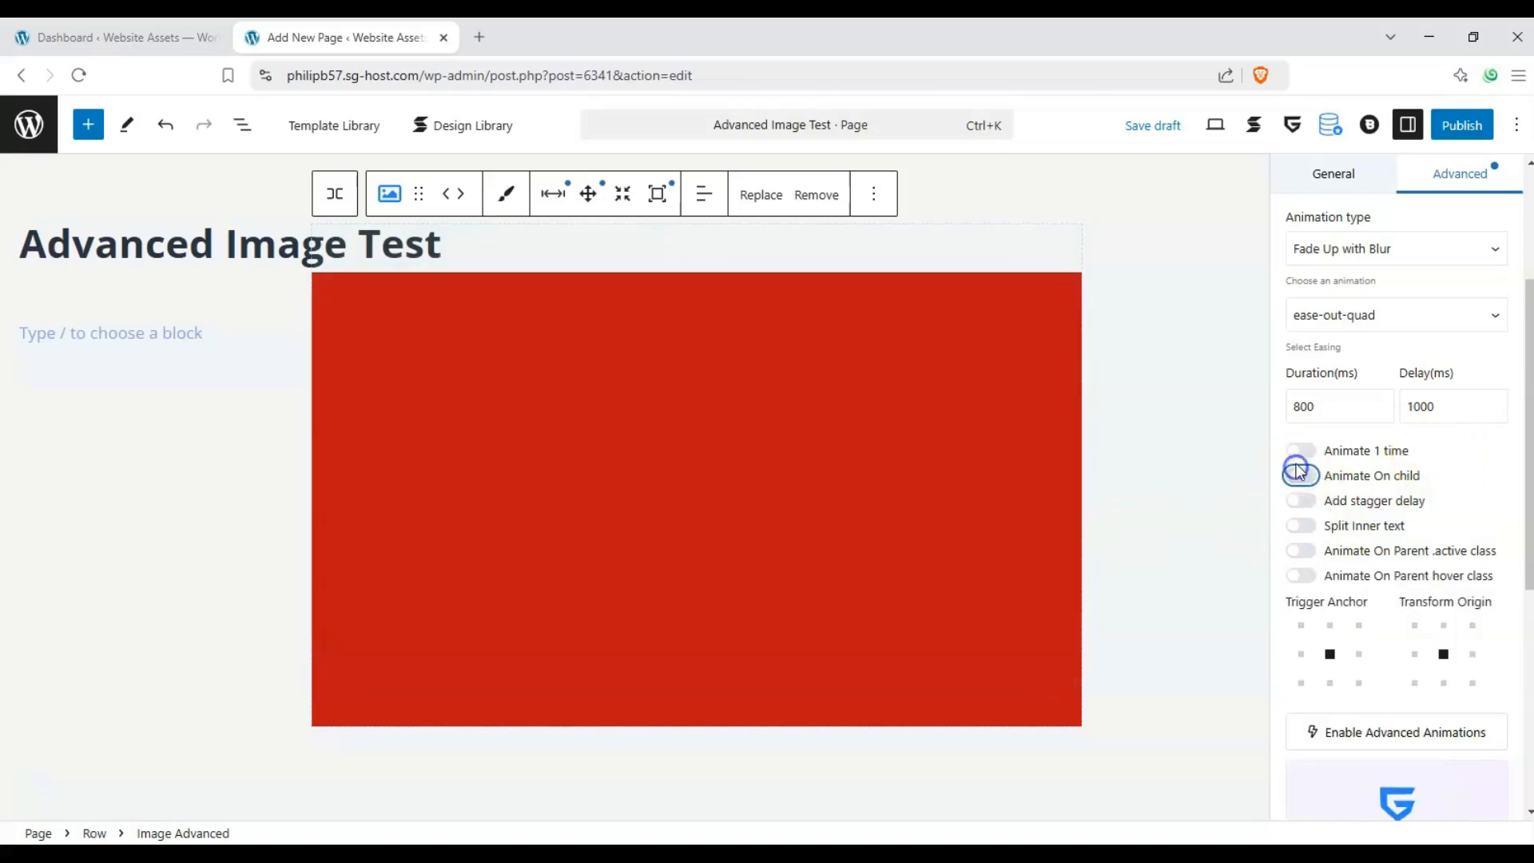
{"action": "left_click", "coordinate": [1299, 453]}
{"action": "left_click", "coordinate": [1301, 477]}
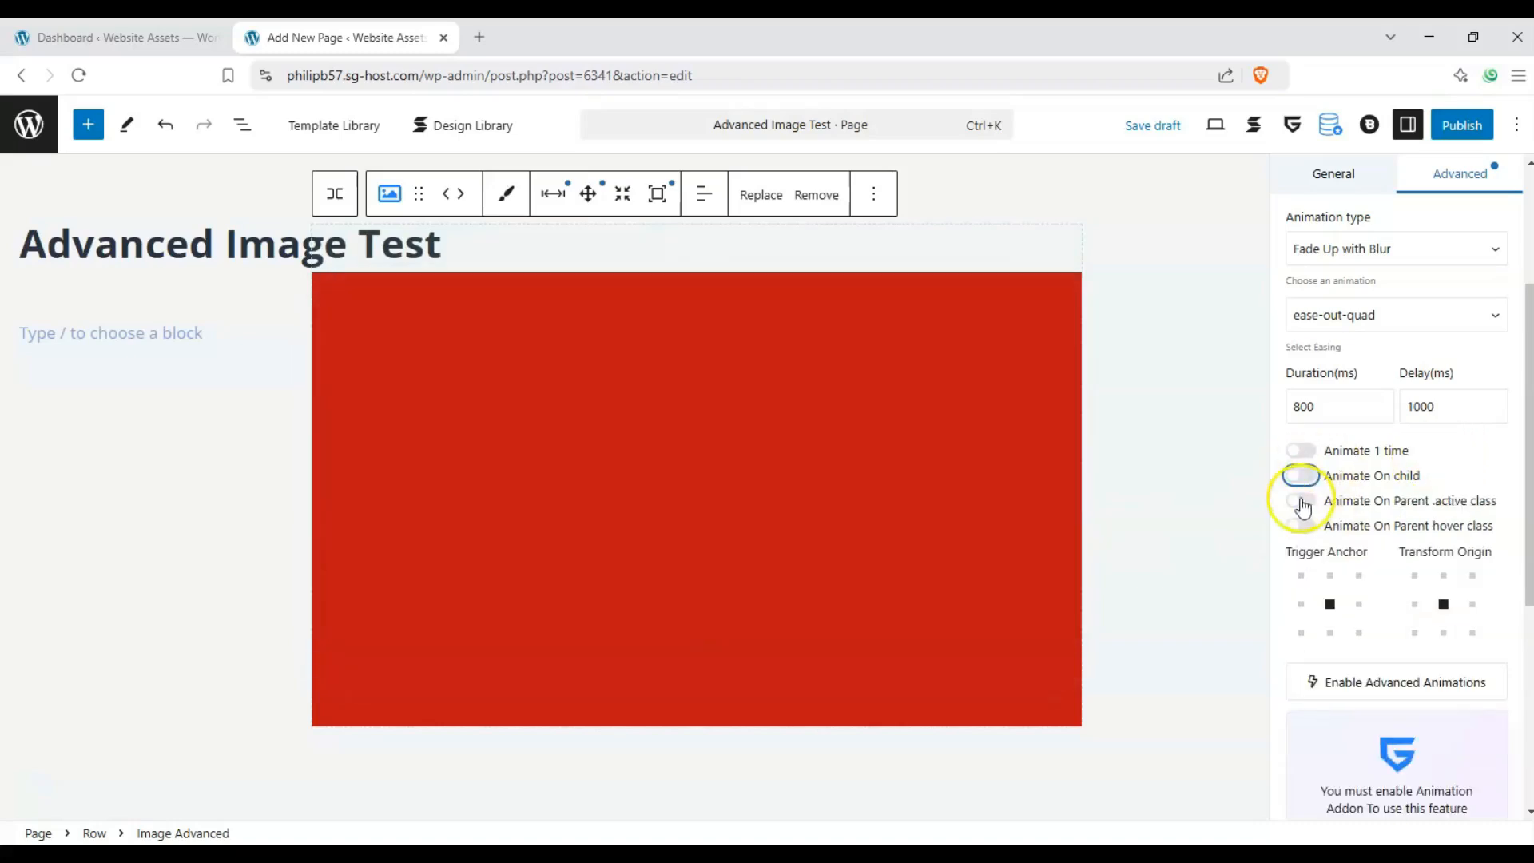
{"action": "left_click", "coordinate": [1301, 476]}
{"action": "left_click", "coordinate": [1301, 477]}
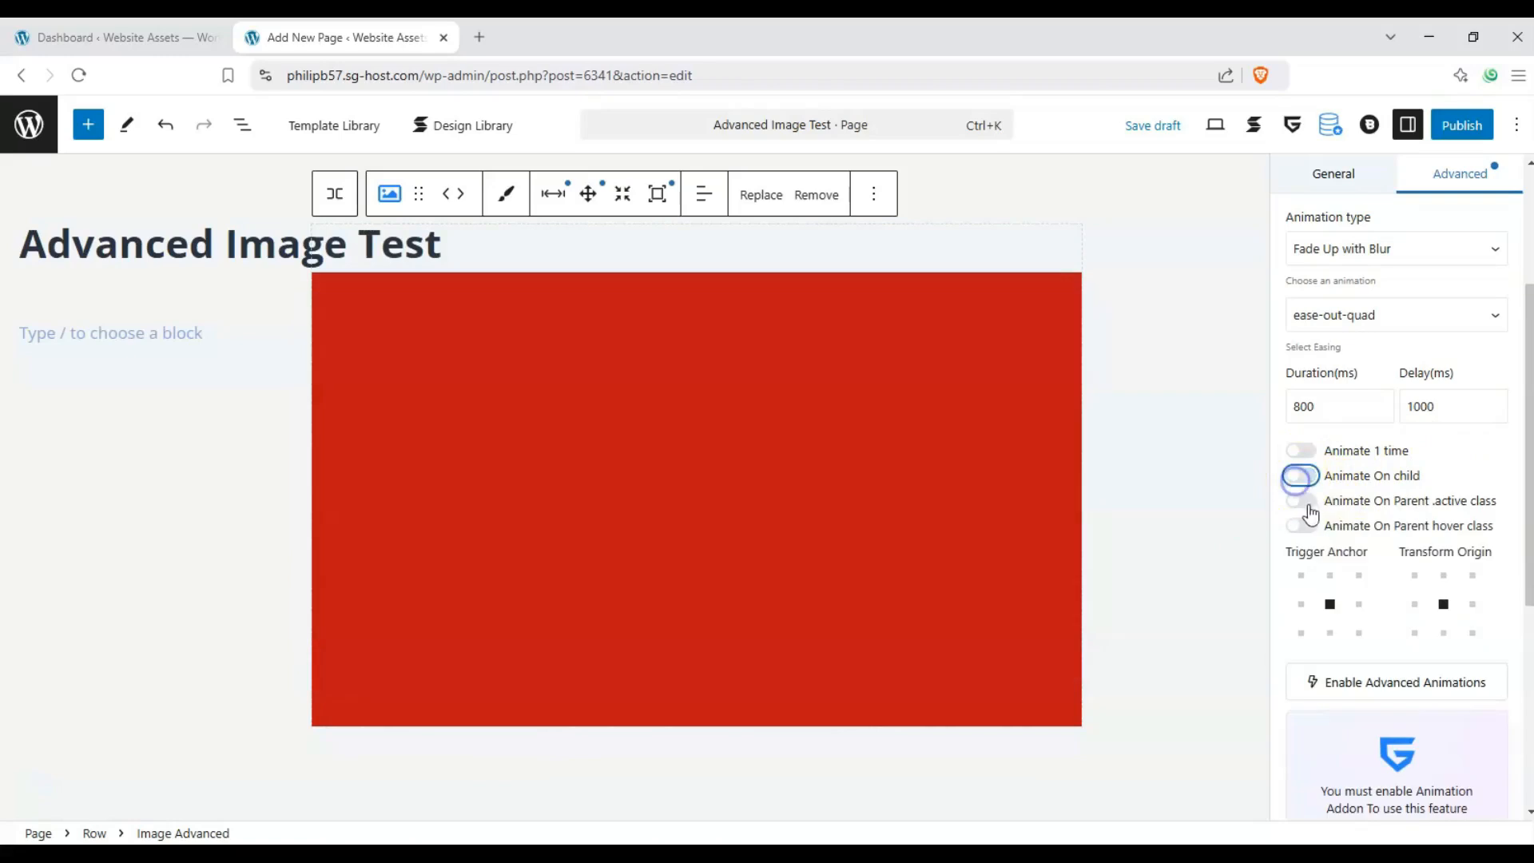
Step: Set the animation's trigger anchor to top centre and its transform origin to bottom centre
{"action": "scroll", "coordinate": [1335, 520], "scroll_direction": "down", "scroll_amount": 1}
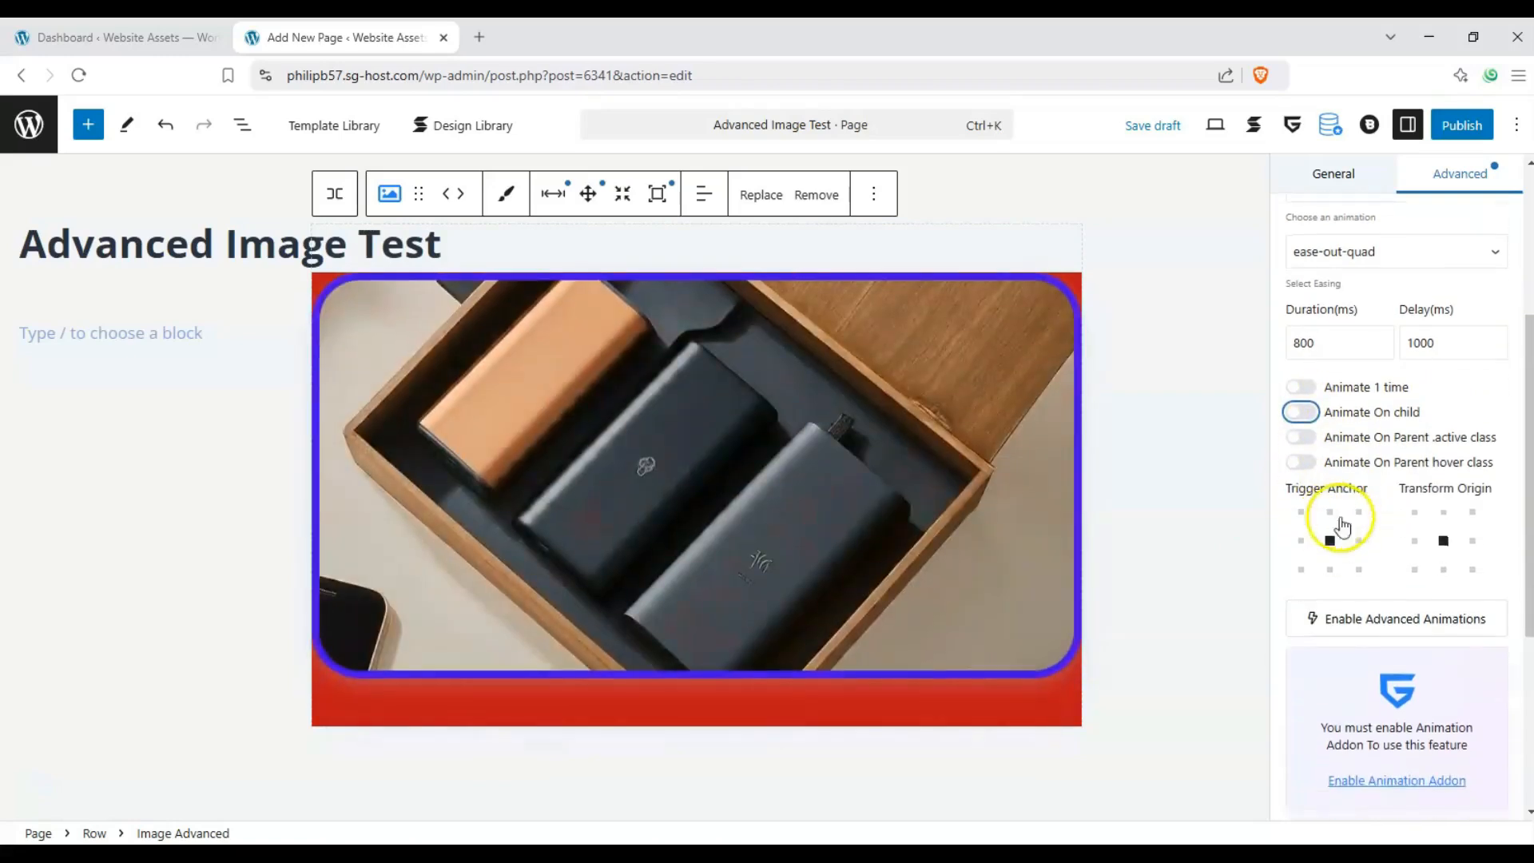
{"action": "left_click", "coordinate": [1329, 513]}
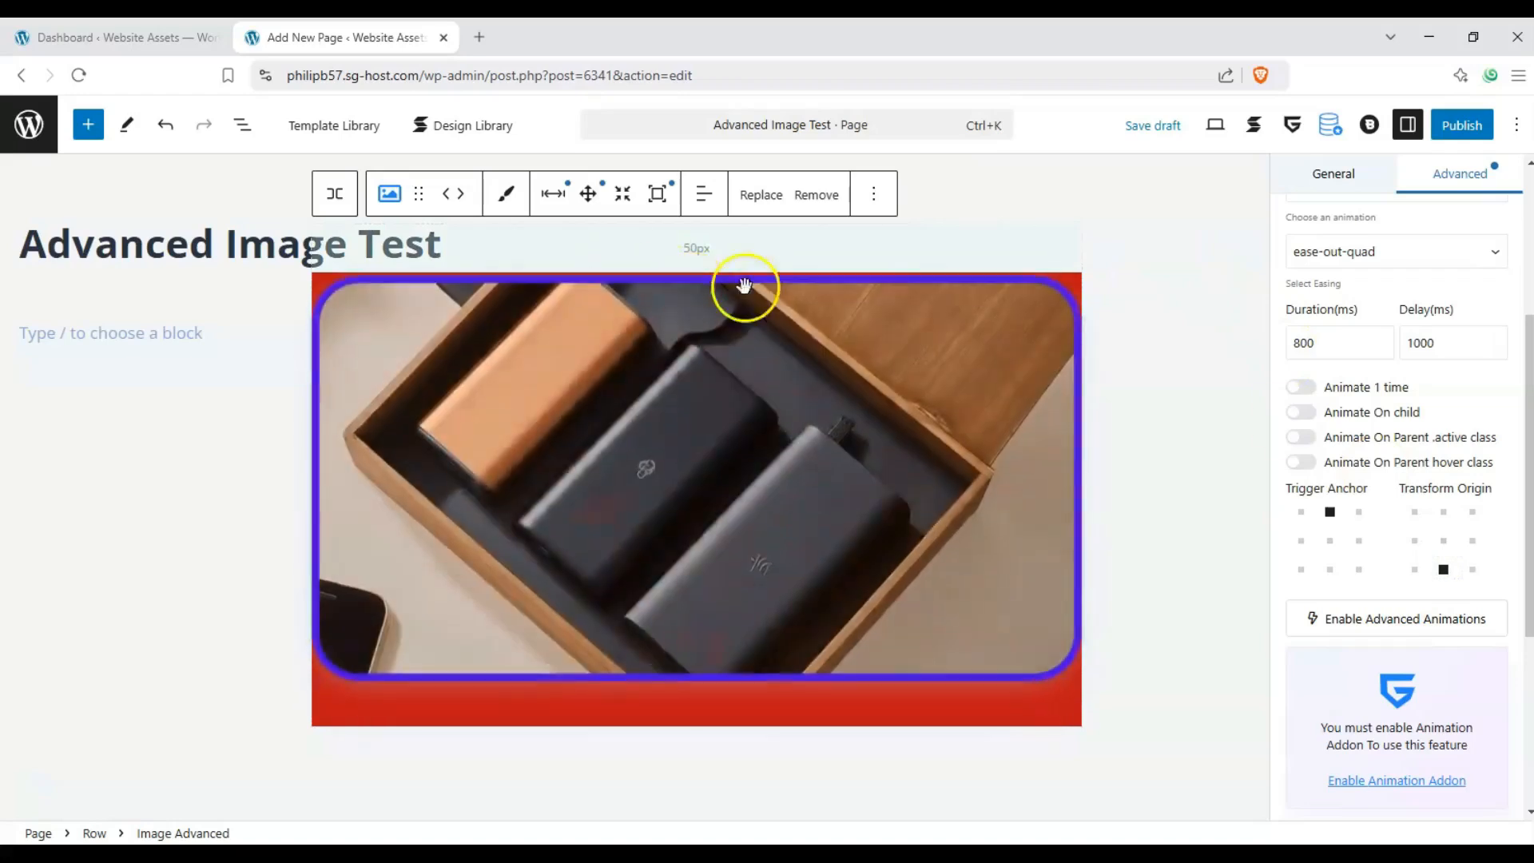
Step: Examine the image block's CSS Transform and transitions settings, including shift, rotate, scale, opacity, skew and clip path
{"action": "scroll", "coordinate": [1353, 461], "scroll_direction": "down", "scroll_amount": 2}
{"action": "scroll", "coordinate": [1353, 461], "scroll_direction": "down", "scroll_amount": 2}
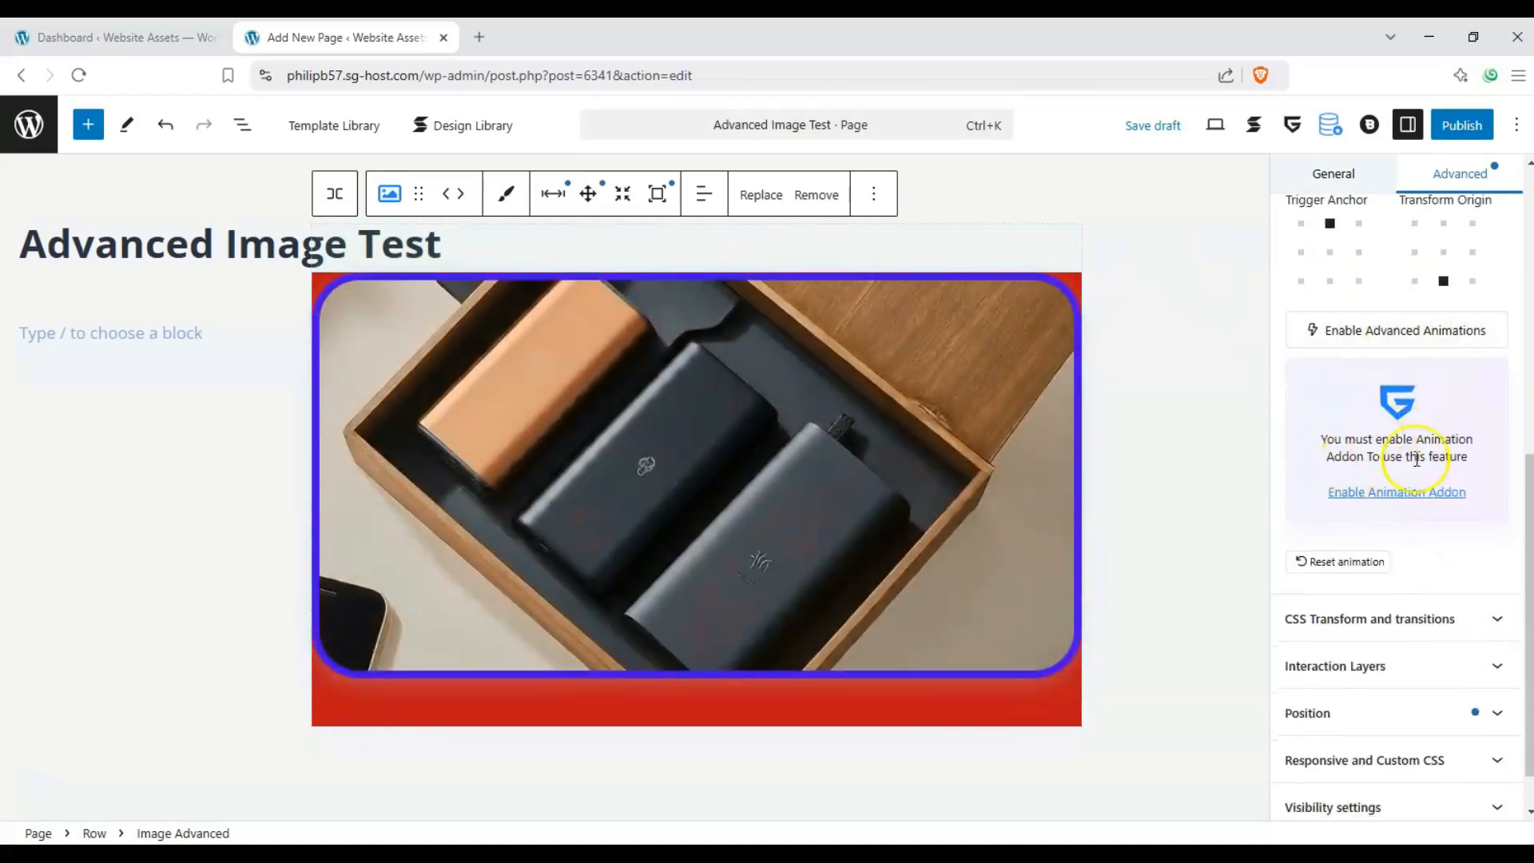
{"action": "left_click", "coordinate": [1498, 623]}
{"action": "scroll", "coordinate": [1445, 462], "scroll_direction": "down", "scroll_amount": 5}
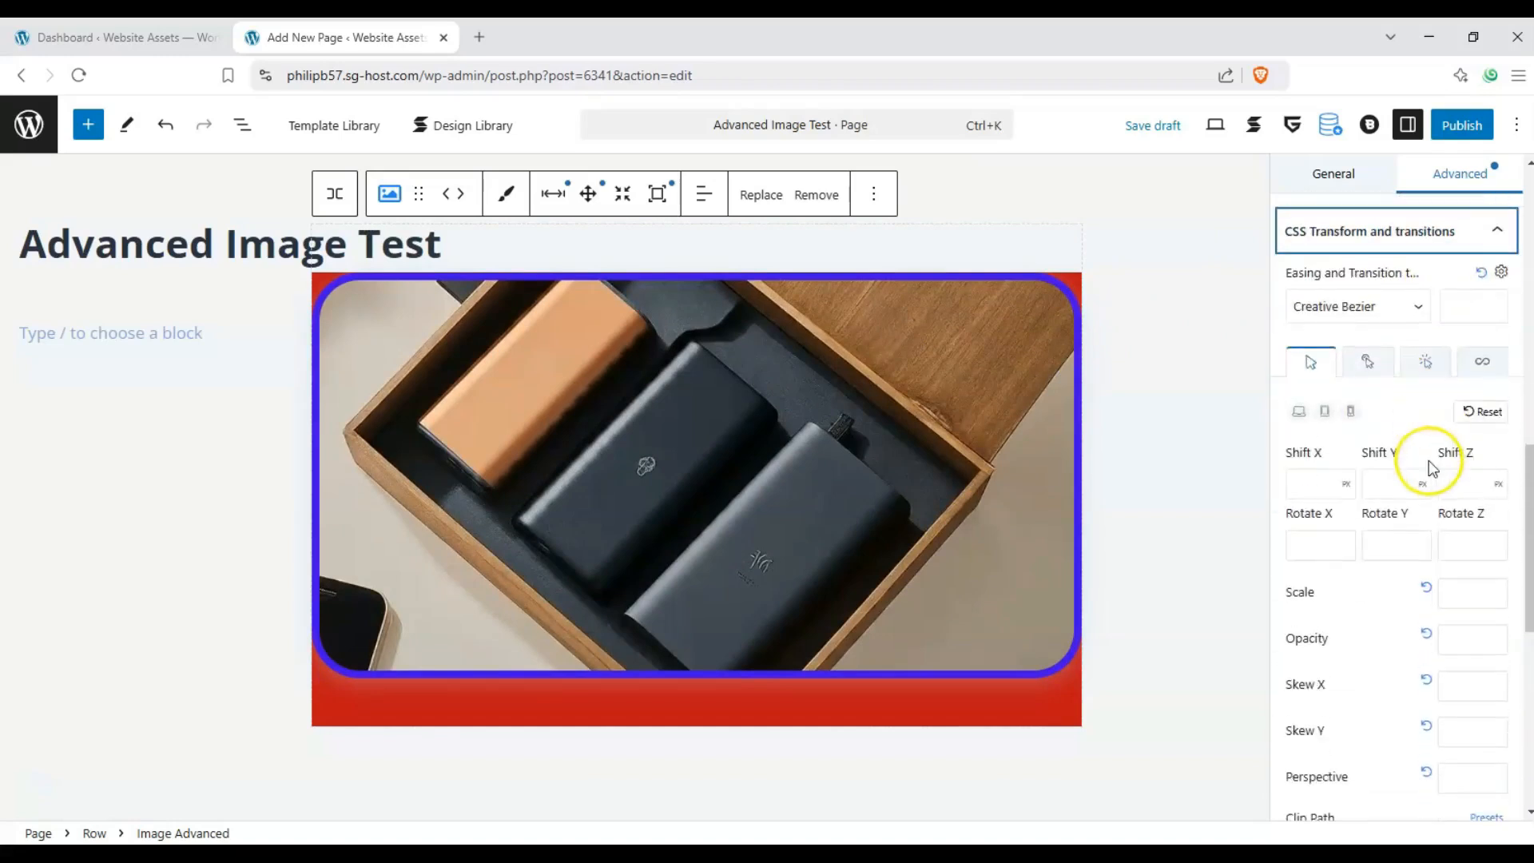
{"action": "scroll", "coordinate": [1431, 466], "scroll_direction": "down", "scroll_amount": 8}
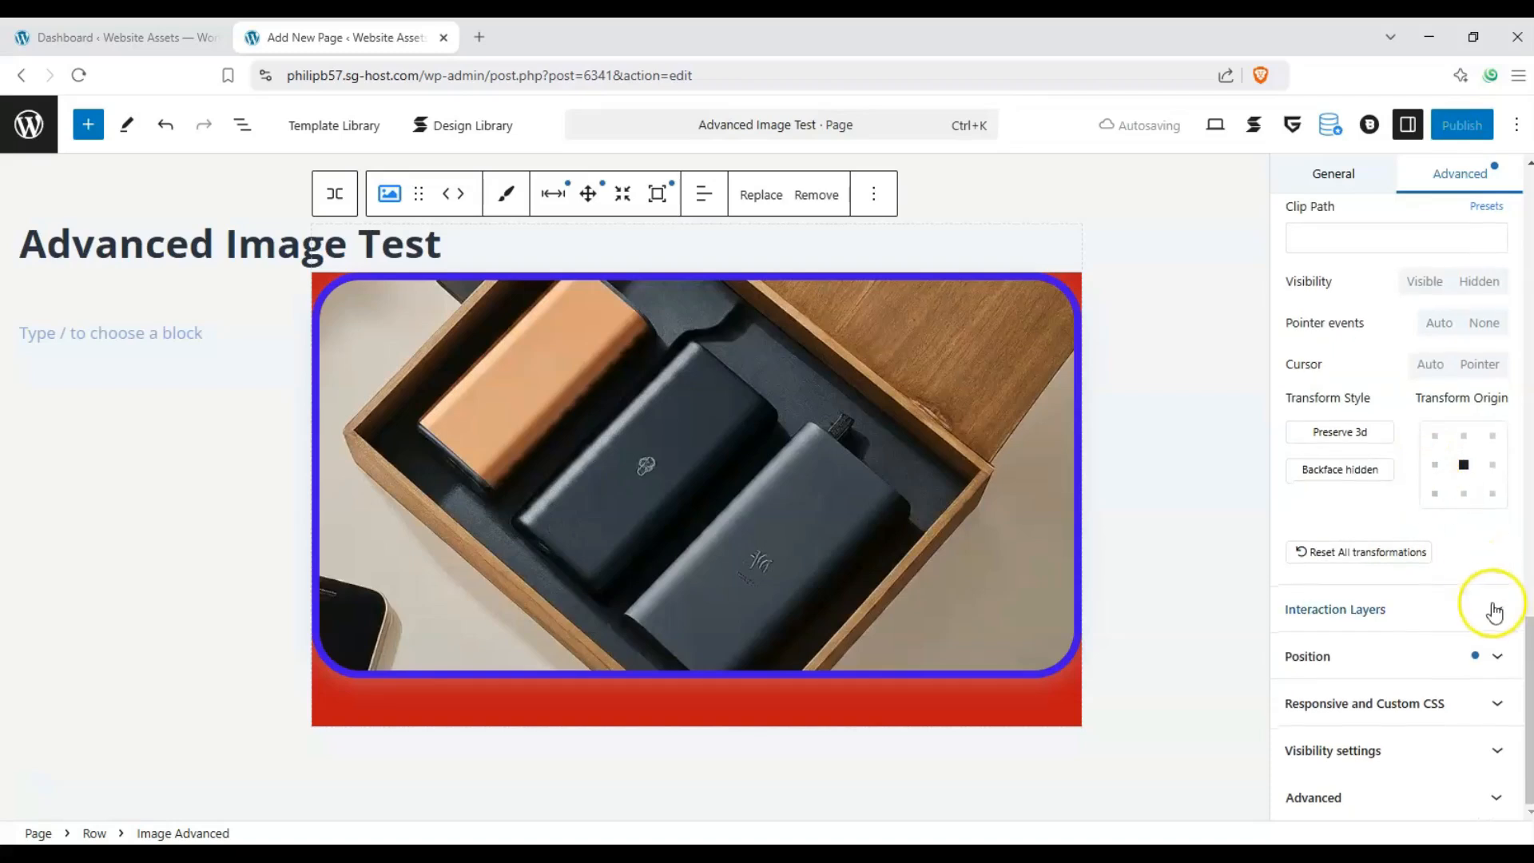
Step: Add an interaction layer to the image block, review the available triggers and choose On Click
{"action": "left_click", "coordinate": [1495, 612]}
{"action": "scroll", "coordinate": [1450, 509], "scroll_direction": "down", "scroll_amount": 1}
{"action": "left_click", "coordinate": [1442, 586]}
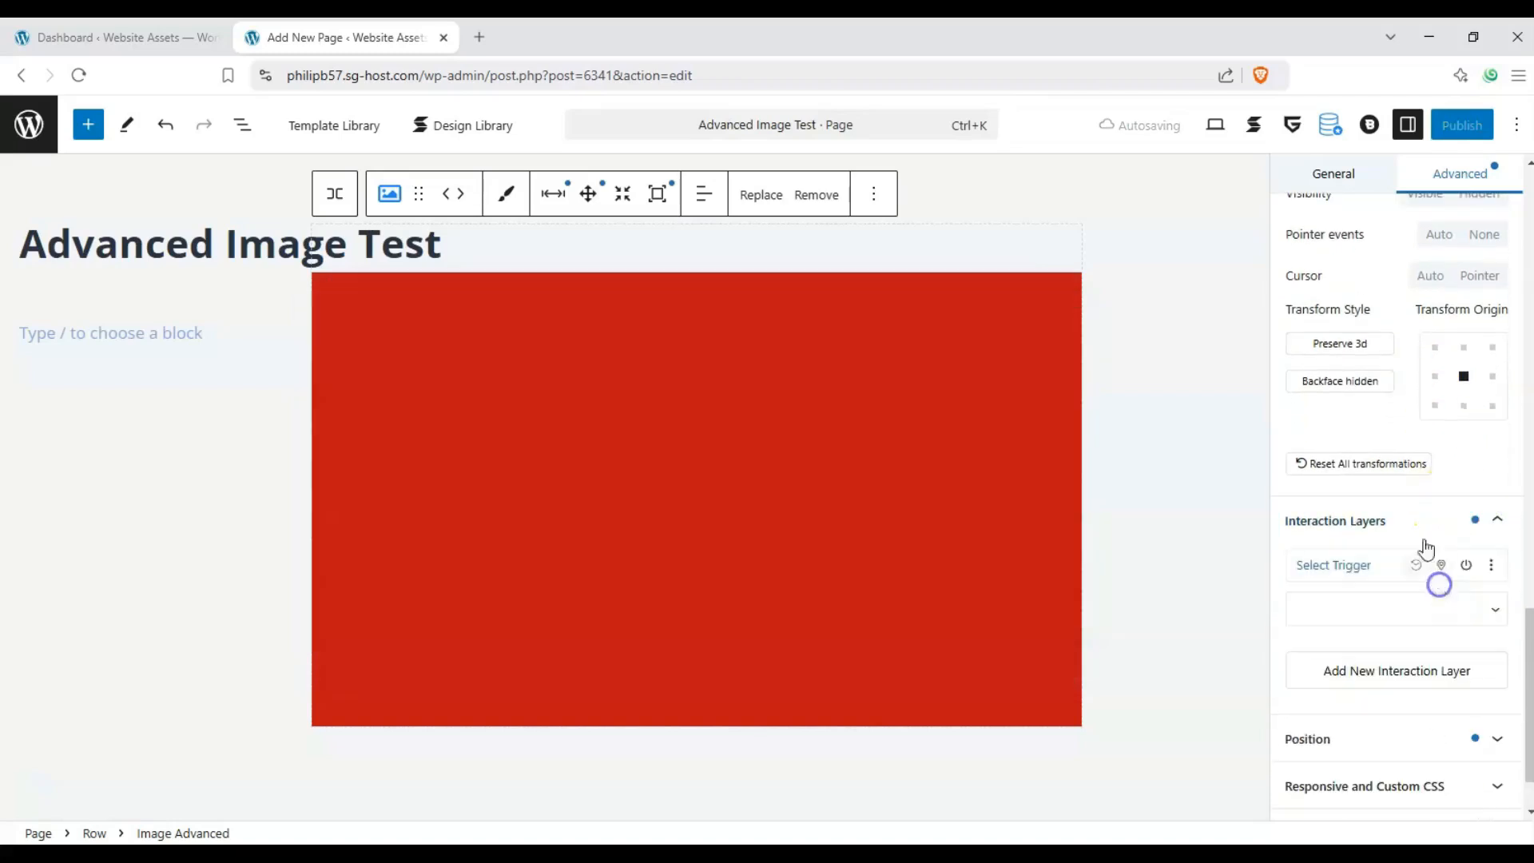
{"action": "left_click", "coordinate": [1432, 619]}
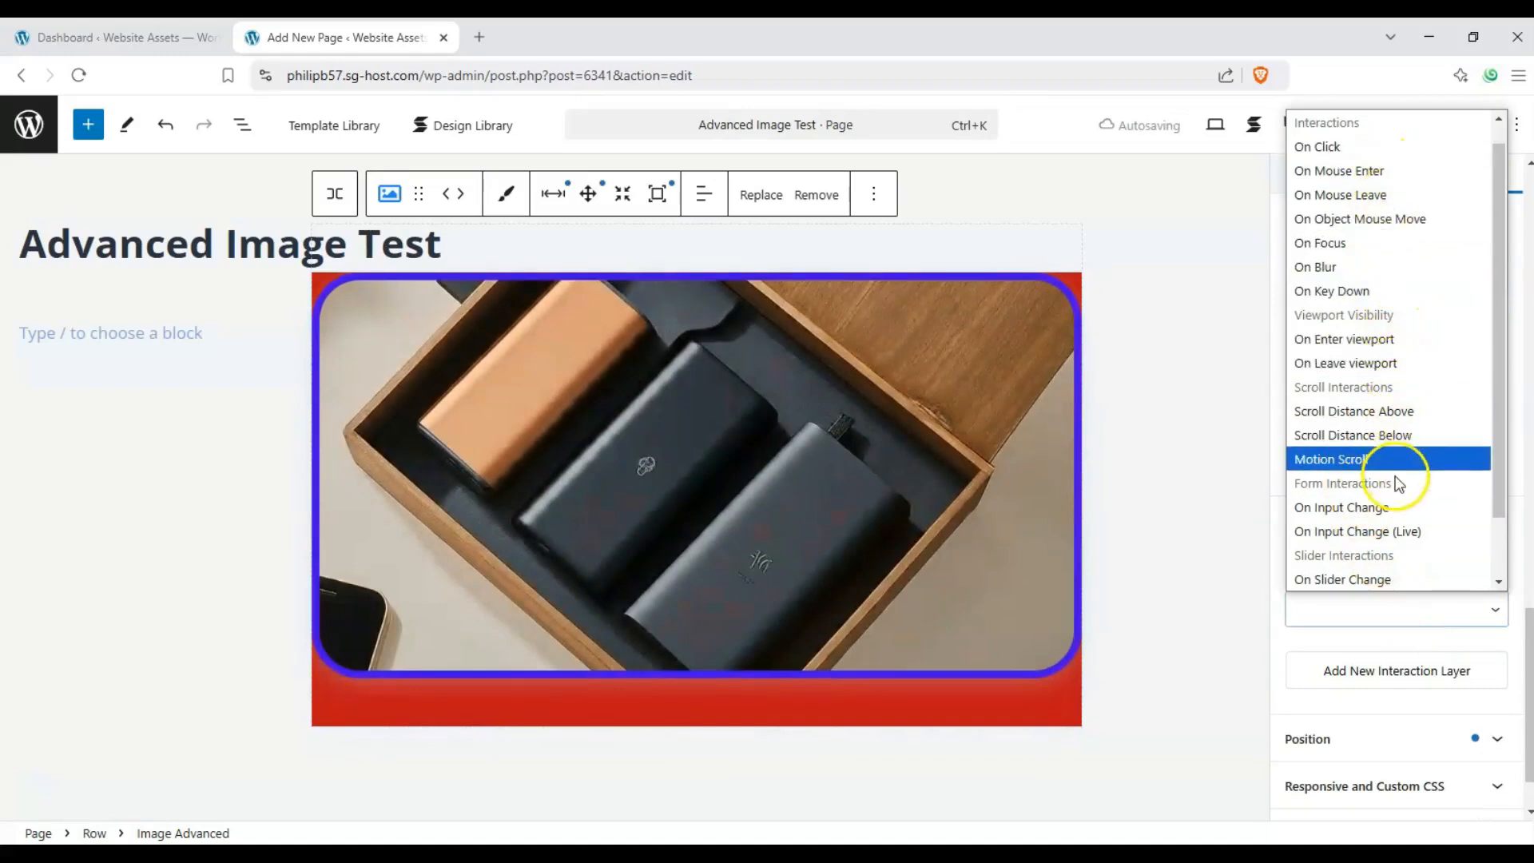
{"action": "scroll", "coordinate": [1393, 522], "scroll_direction": "down", "scroll_amount": 1}
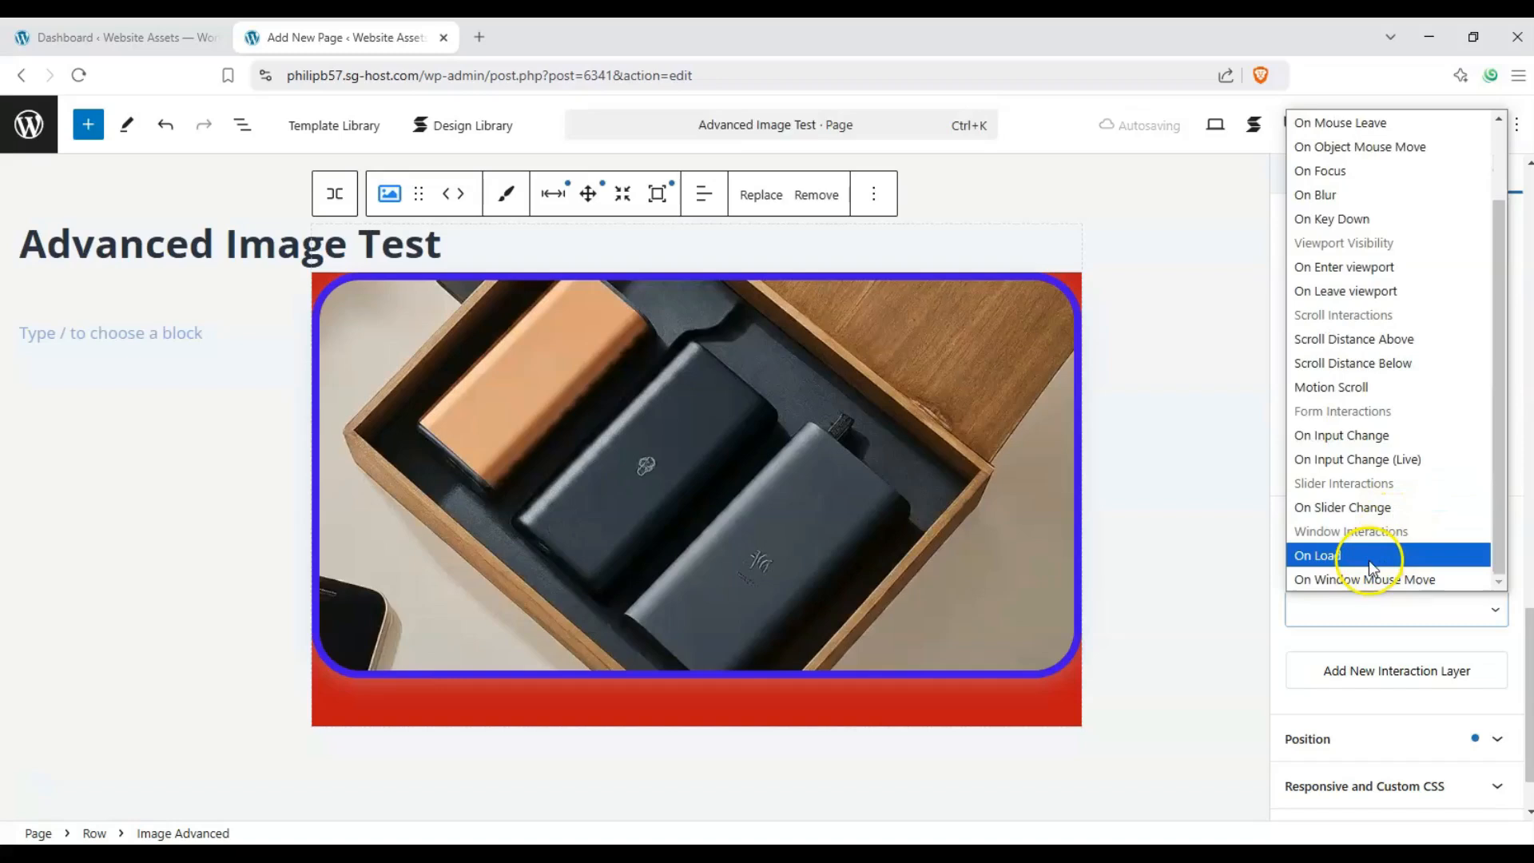
{"action": "scroll", "coordinate": [1330, 351], "scroll_direction": "up", "scroll_amount": 2}
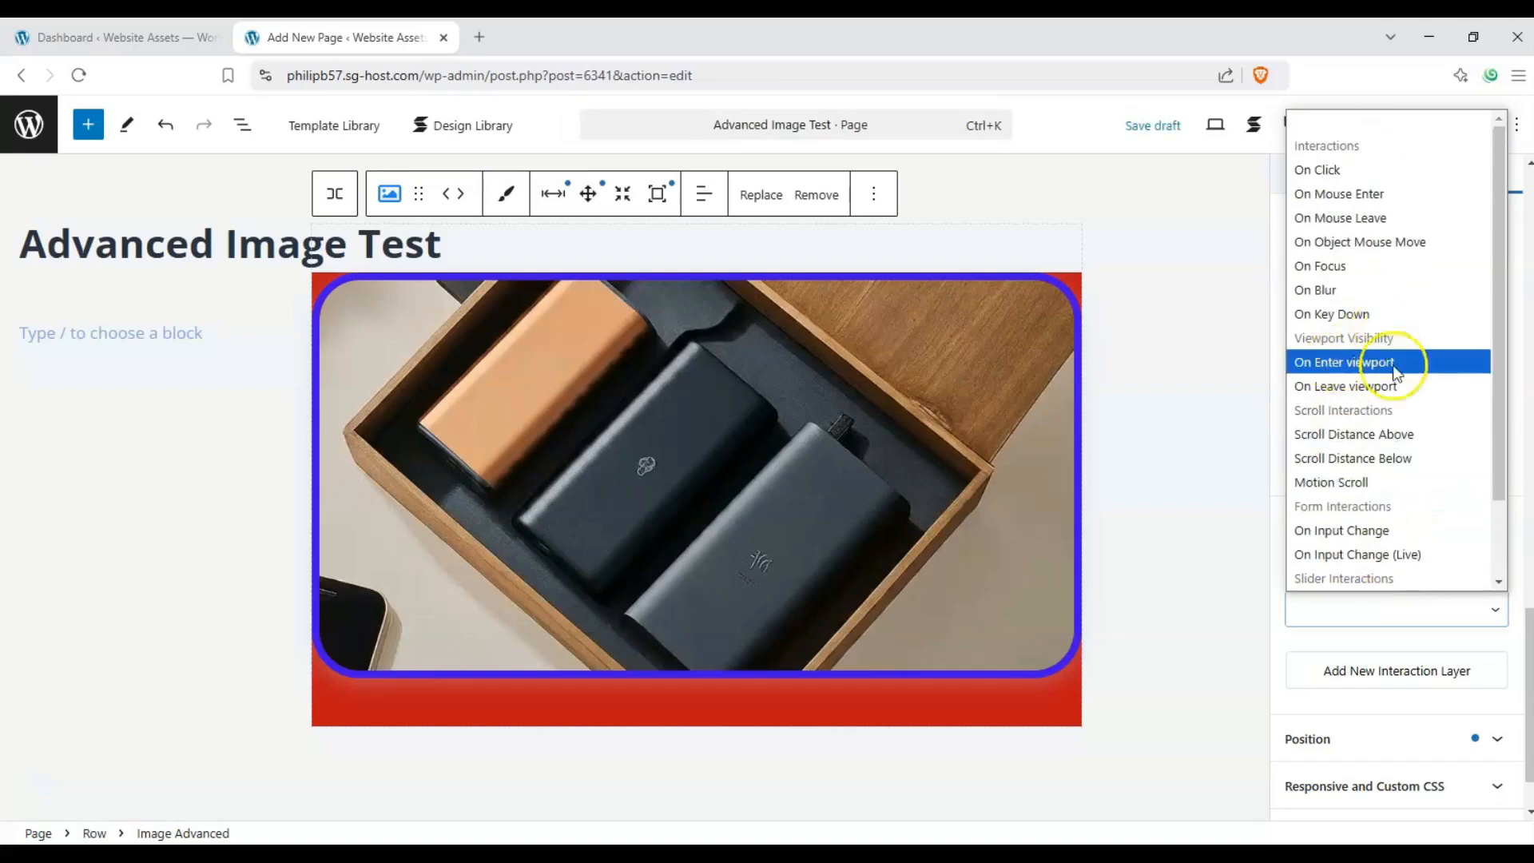
{"action": "left_click", "coordinate": [1378, 180]}
{"action": "left_click", "coordinate": [1409, 599]}
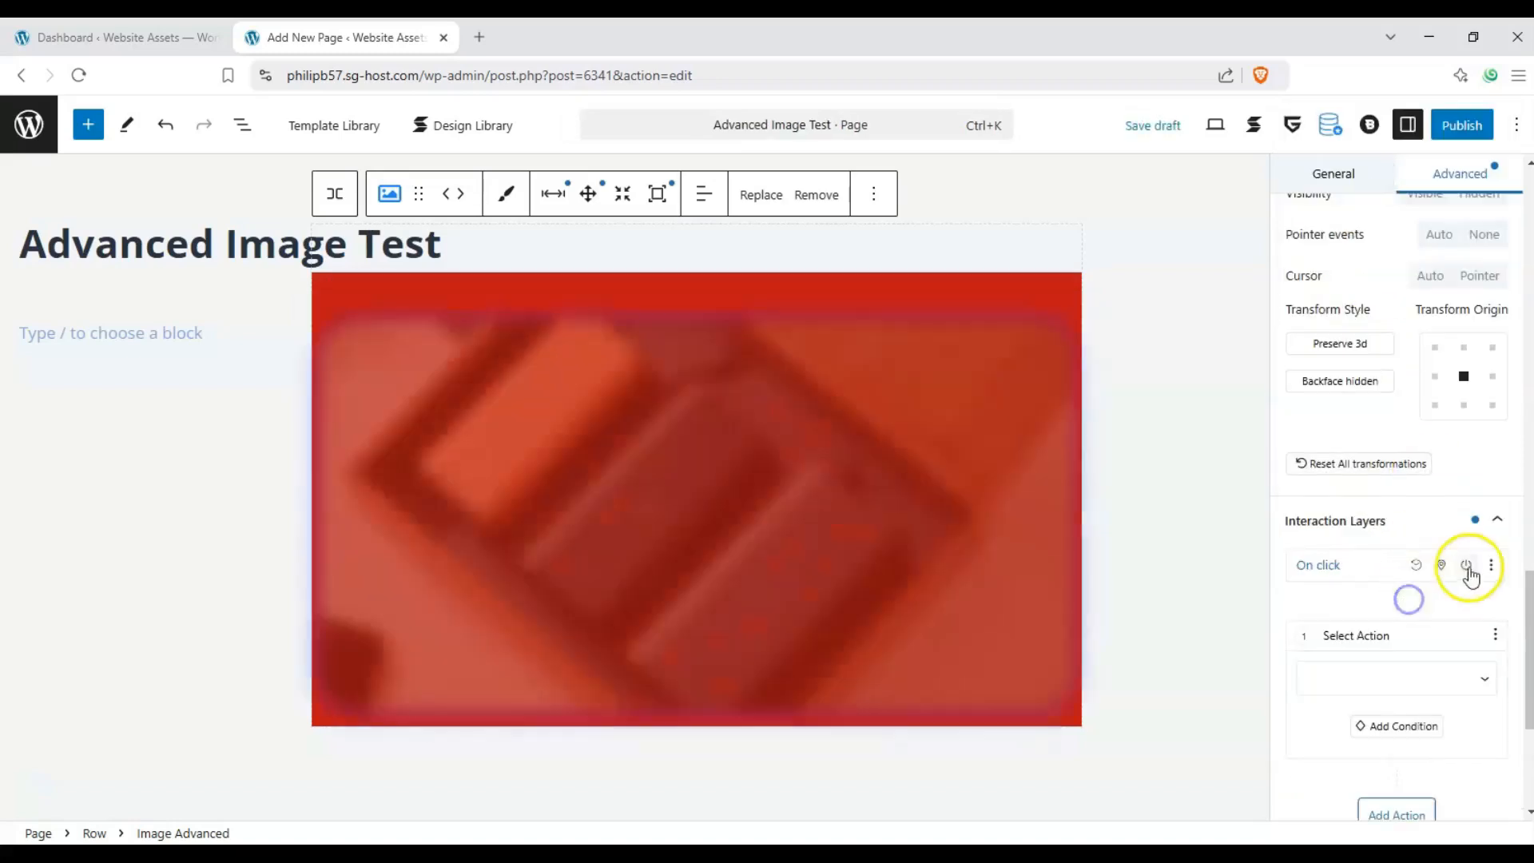
Step: Delete the On Click interaction layer from the image block and collapse the Interaction Layers section
{"action": "left_click", "coordinate": [1476, 520]}
{"action": "scroll", "coordinate": [1396, 691], "scroll_direction": "down", "scroll_amount": 1}
{"action": "scroll", "coordinate": [1396, 696], "scroll_direction": "down", "scroll_amount": 1}
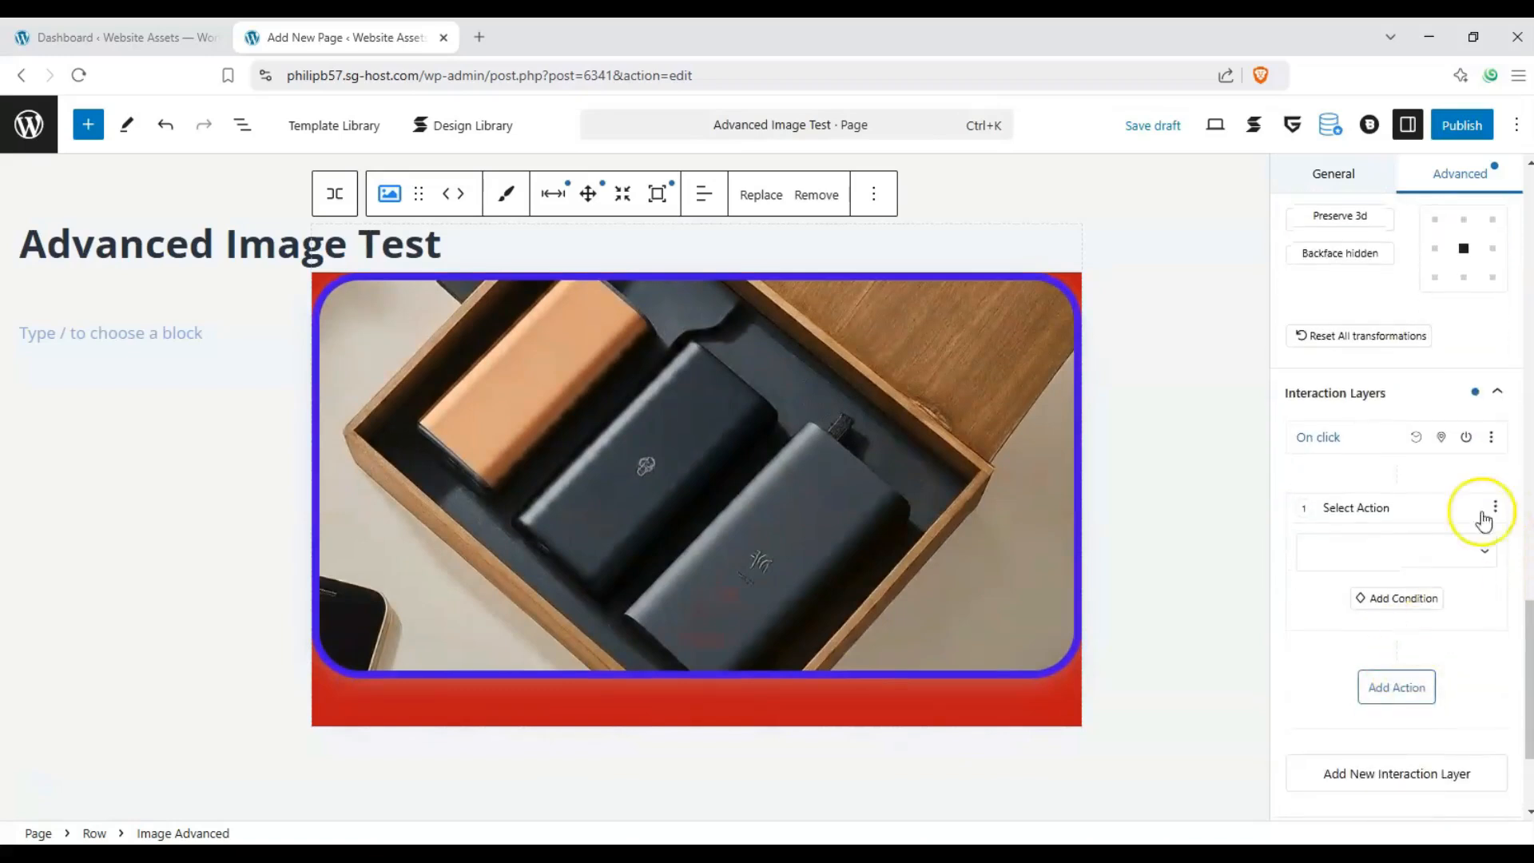
{"action": "left_click", "coordinate": [1493, 437]}
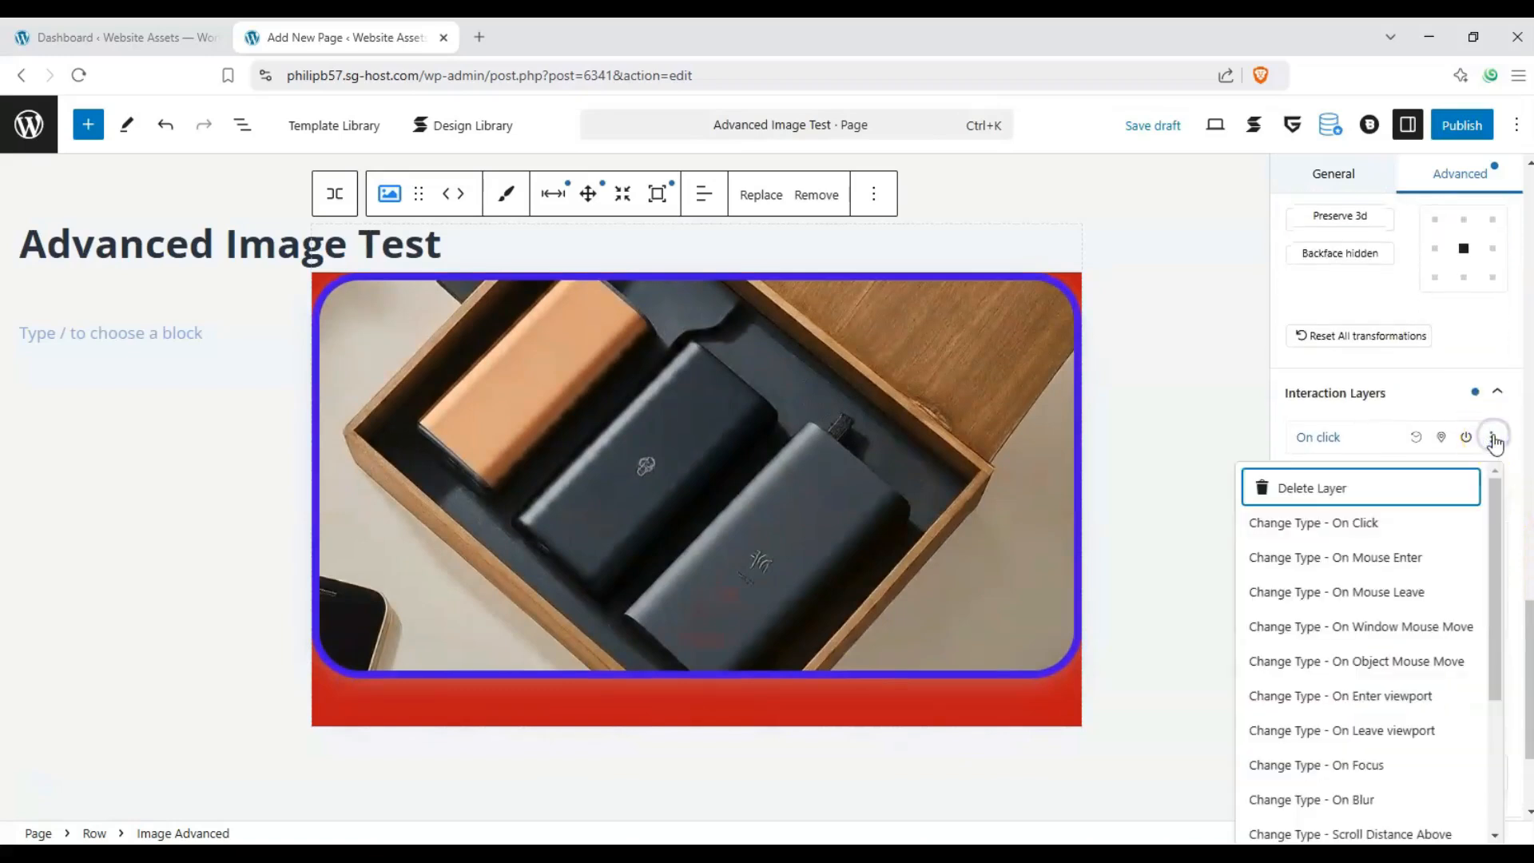
{"action": "left_click", "coordinate": [1391, 486]}
{"action": "left_click", "coordinate": [877, 204]}
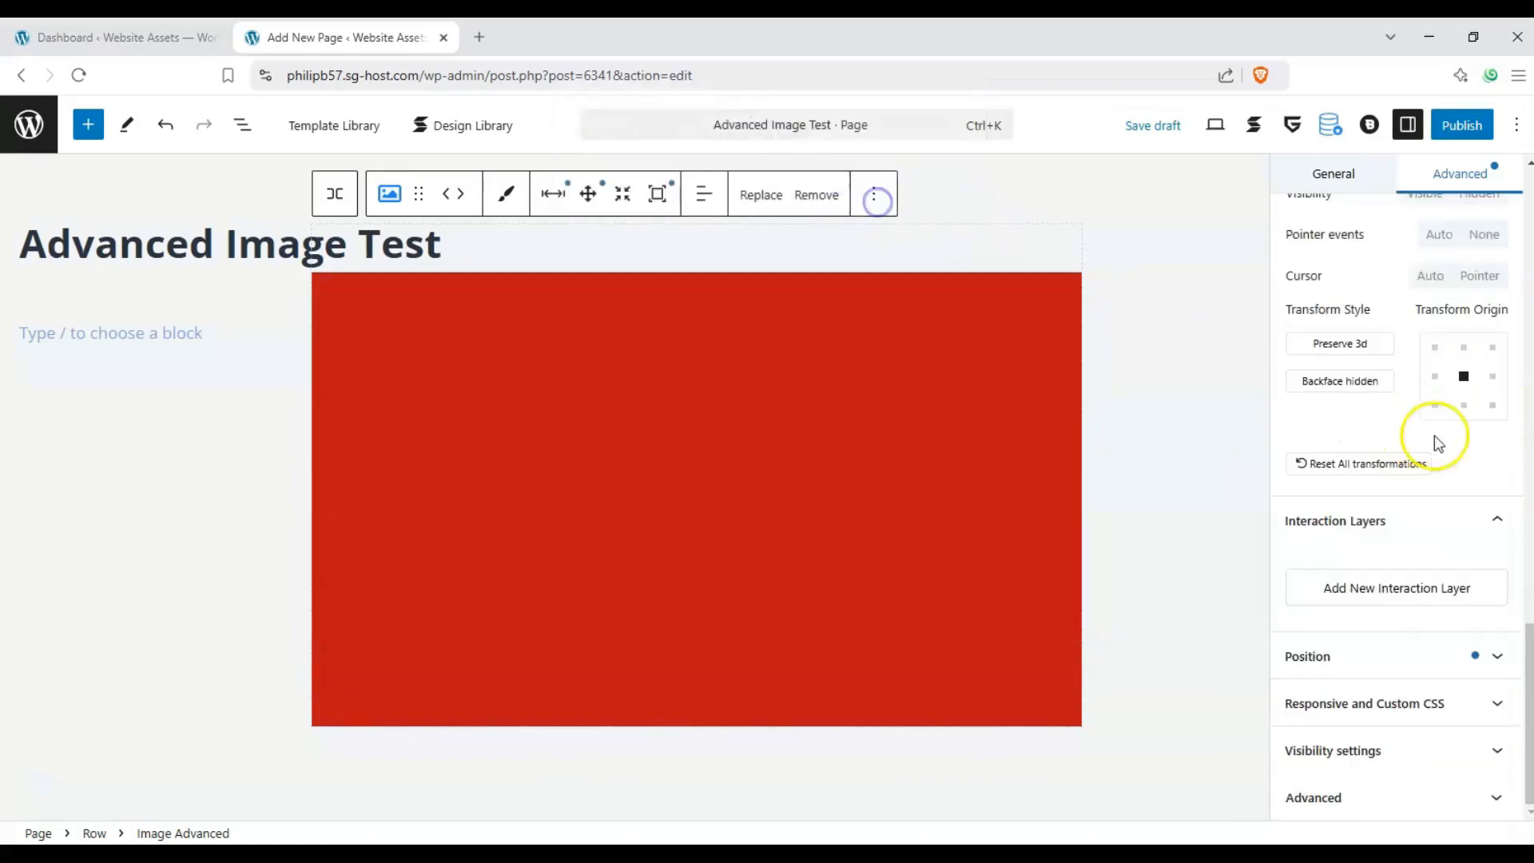
{"action": "left_click", "coordinate": [1497, 524]}
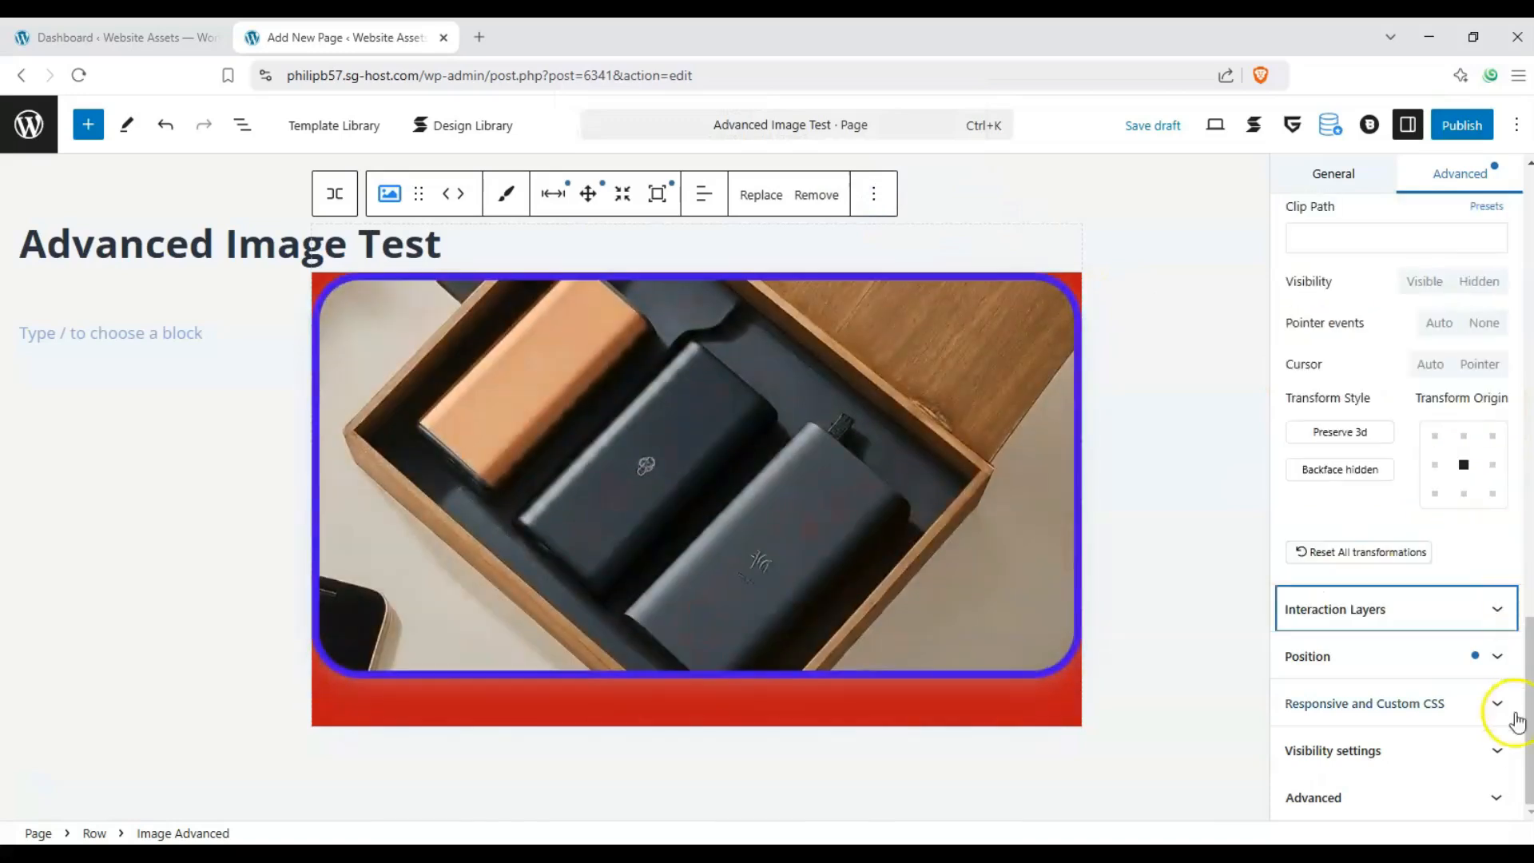
Step: Examine the image block's Responsive and Custom CSS options, visibility settings and additional CSS class option
{"action": "left_click", "coordinate": [1499, 703]}
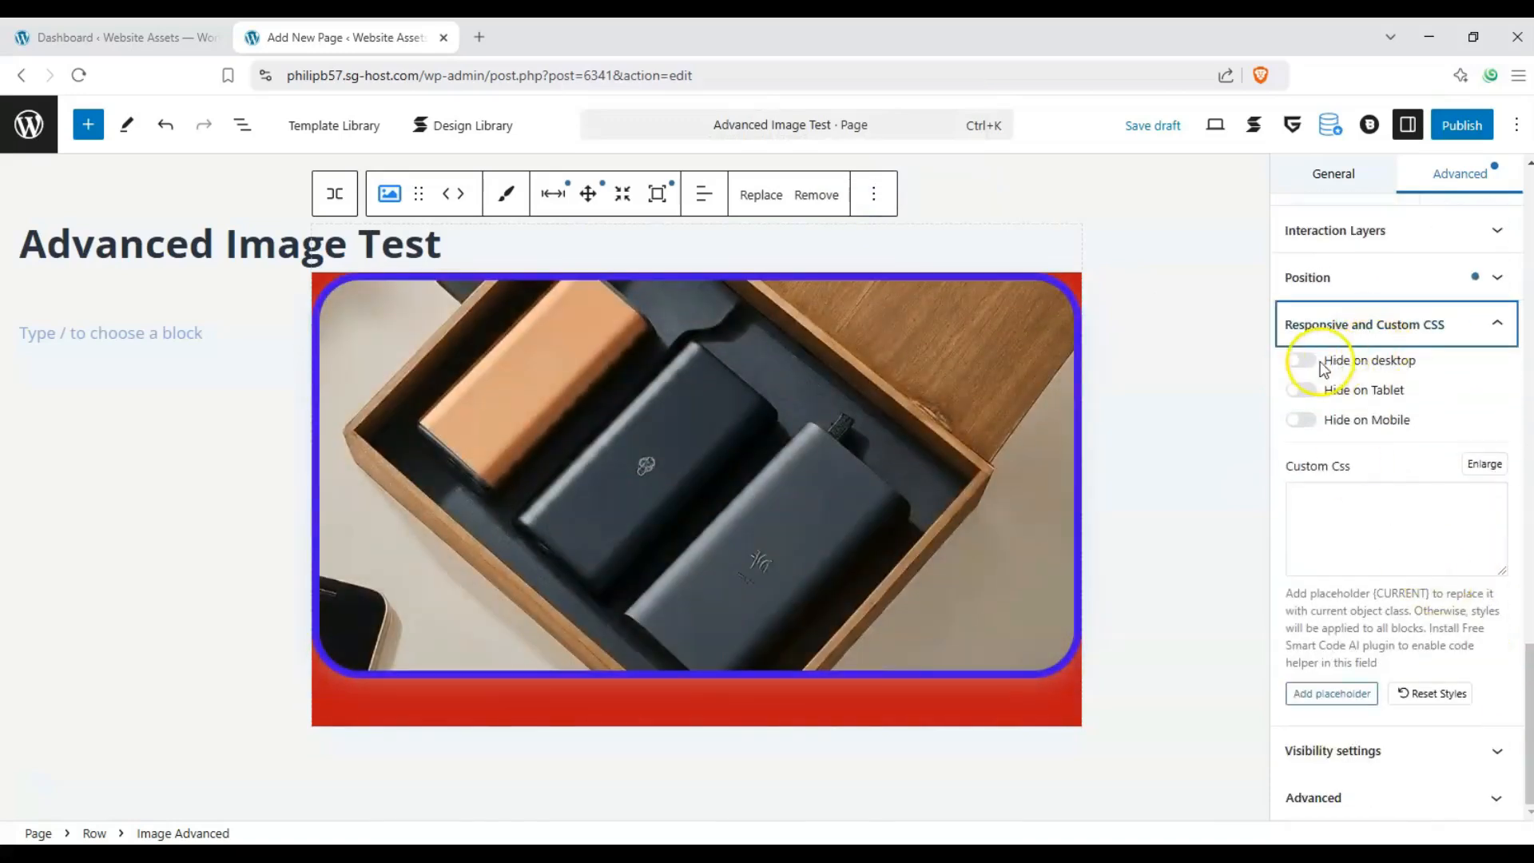
{"action": "left_click", "coordinate": [1503, 335]}
{"action": "left_click", "coordinate": [1488, 725]}
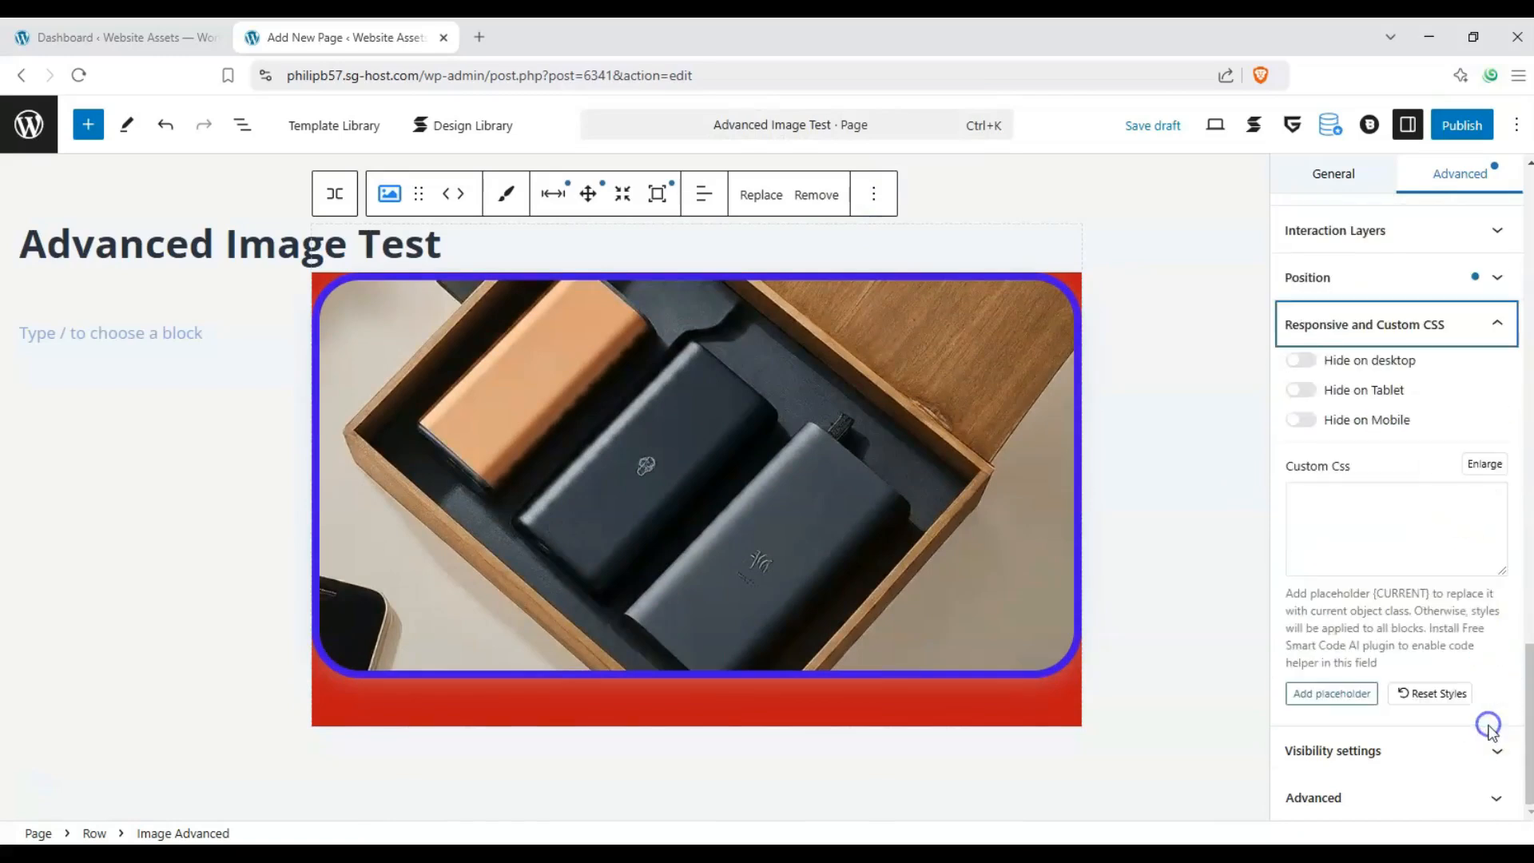
{"action": "left_click", "coordinate": [1503, 332]}
{"action": "left_click", "coordinate": [1483, 743]}
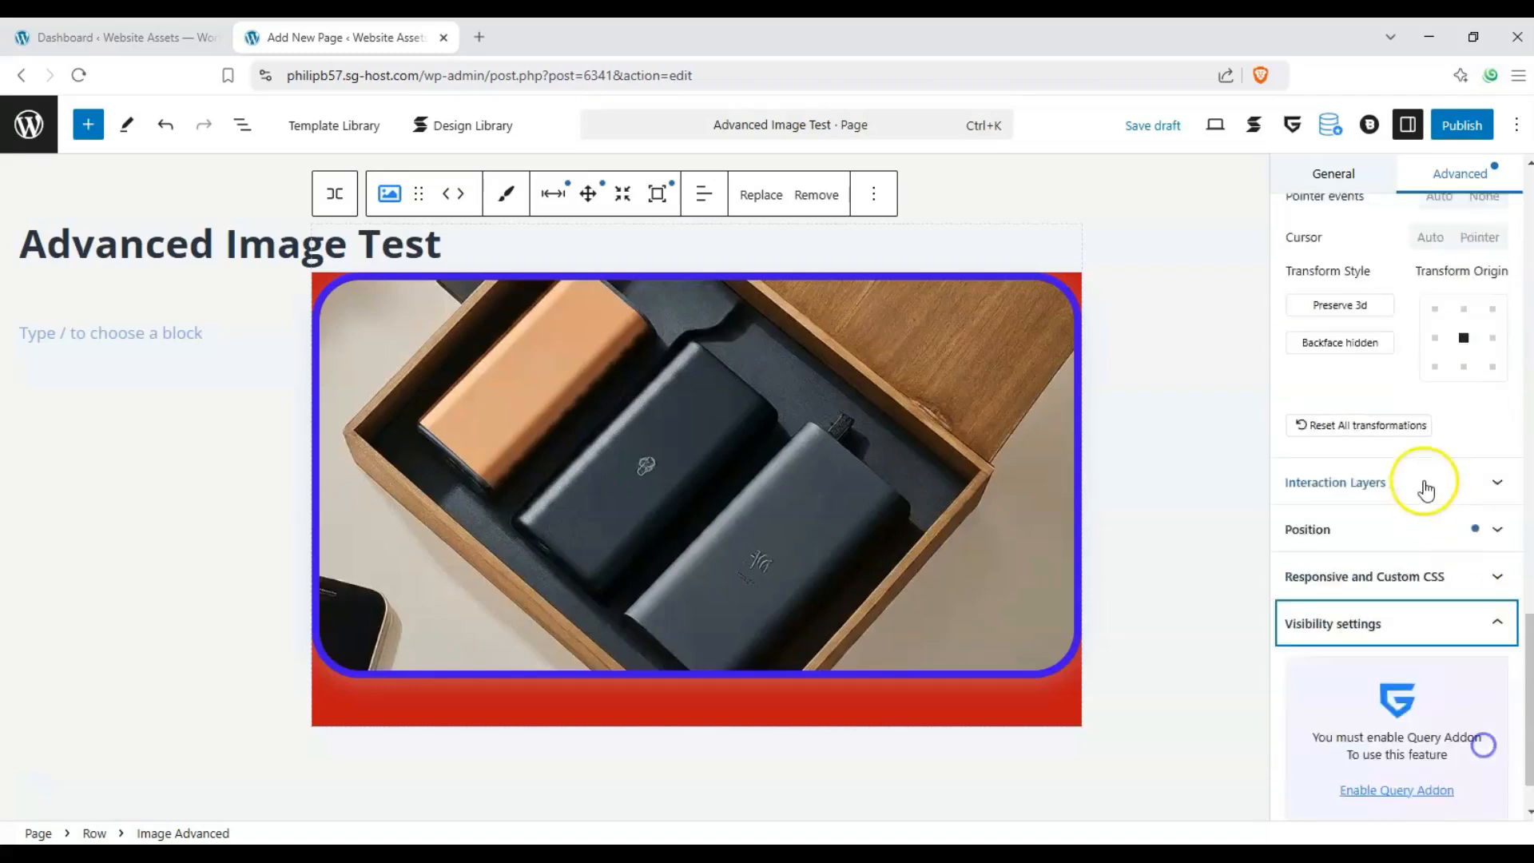
{"action": "left_click", "coordinate": [1498, 552]}
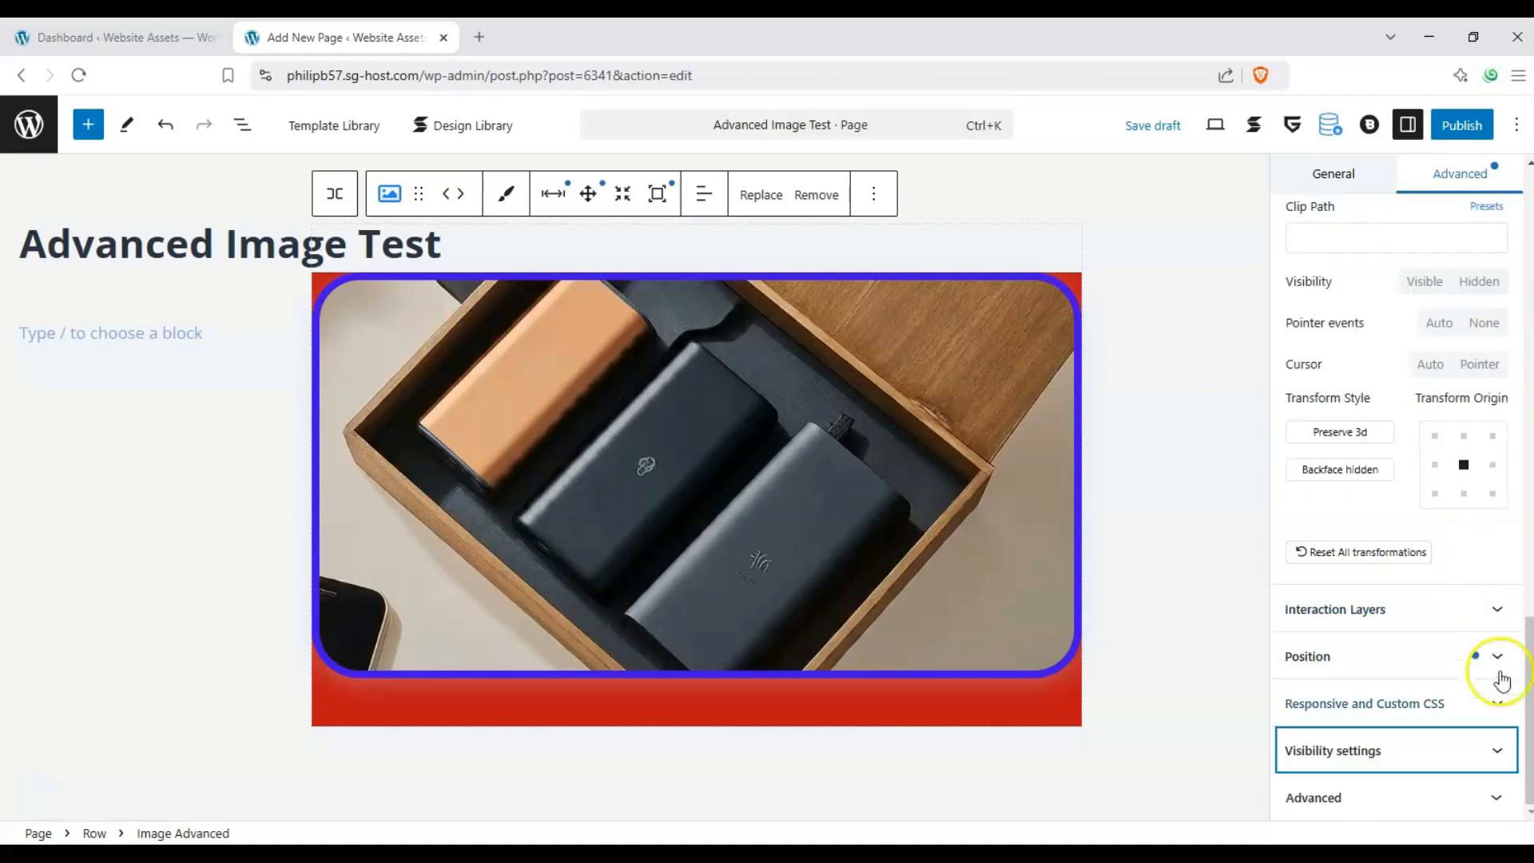
{"action": "left_click", "coordinate": [1484, 798]}
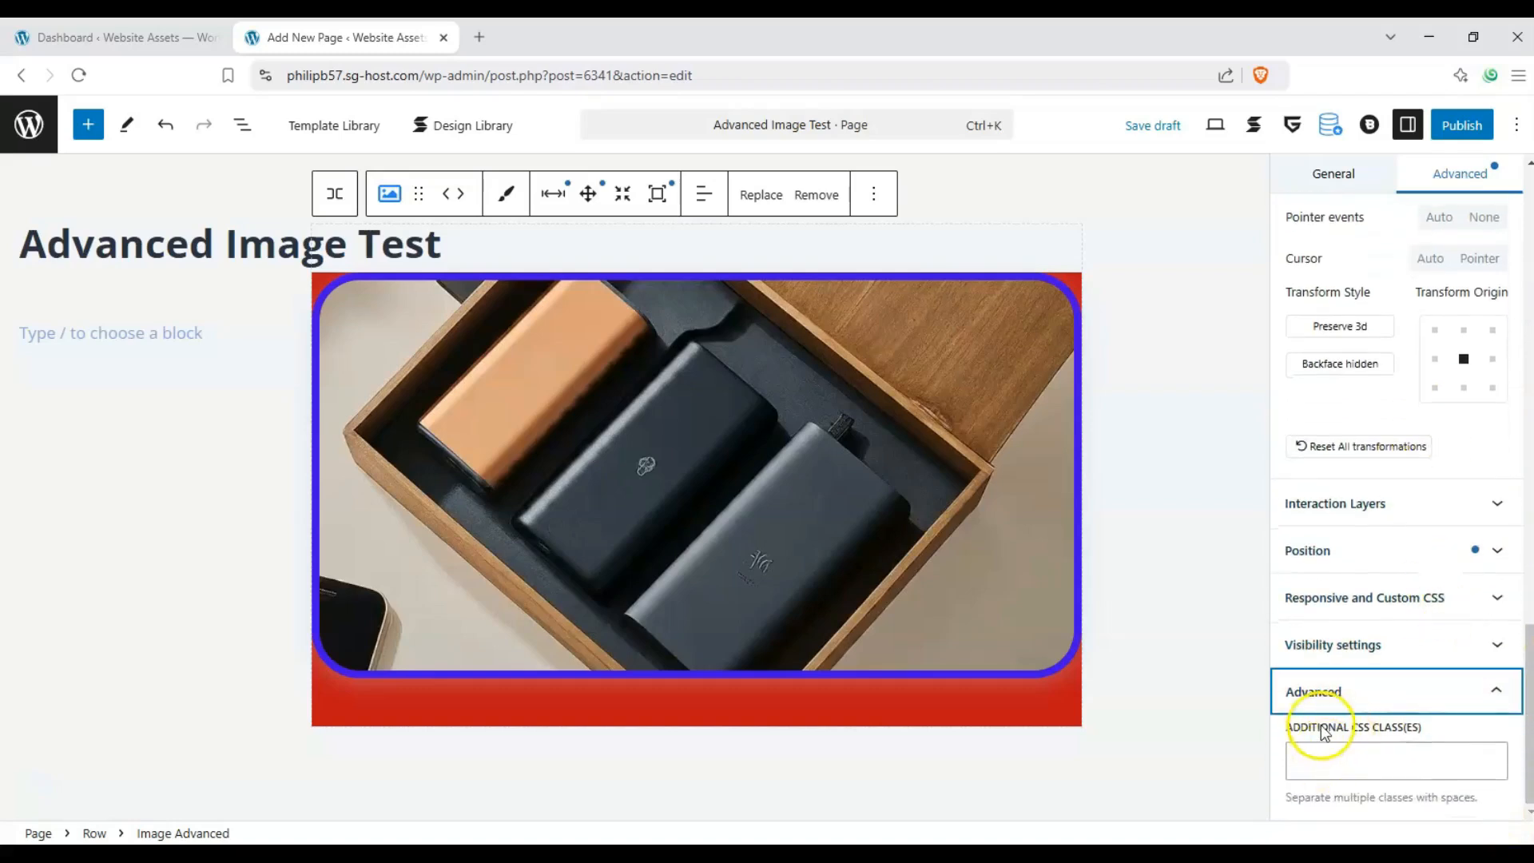
Step: Try the 3d multi layered and Skeuomorphism class presets on the image block, and remove both
{"action": "scroll", "coordinate": [1323, 731], "scroll_direction": "up", "scroll_amount": 15}
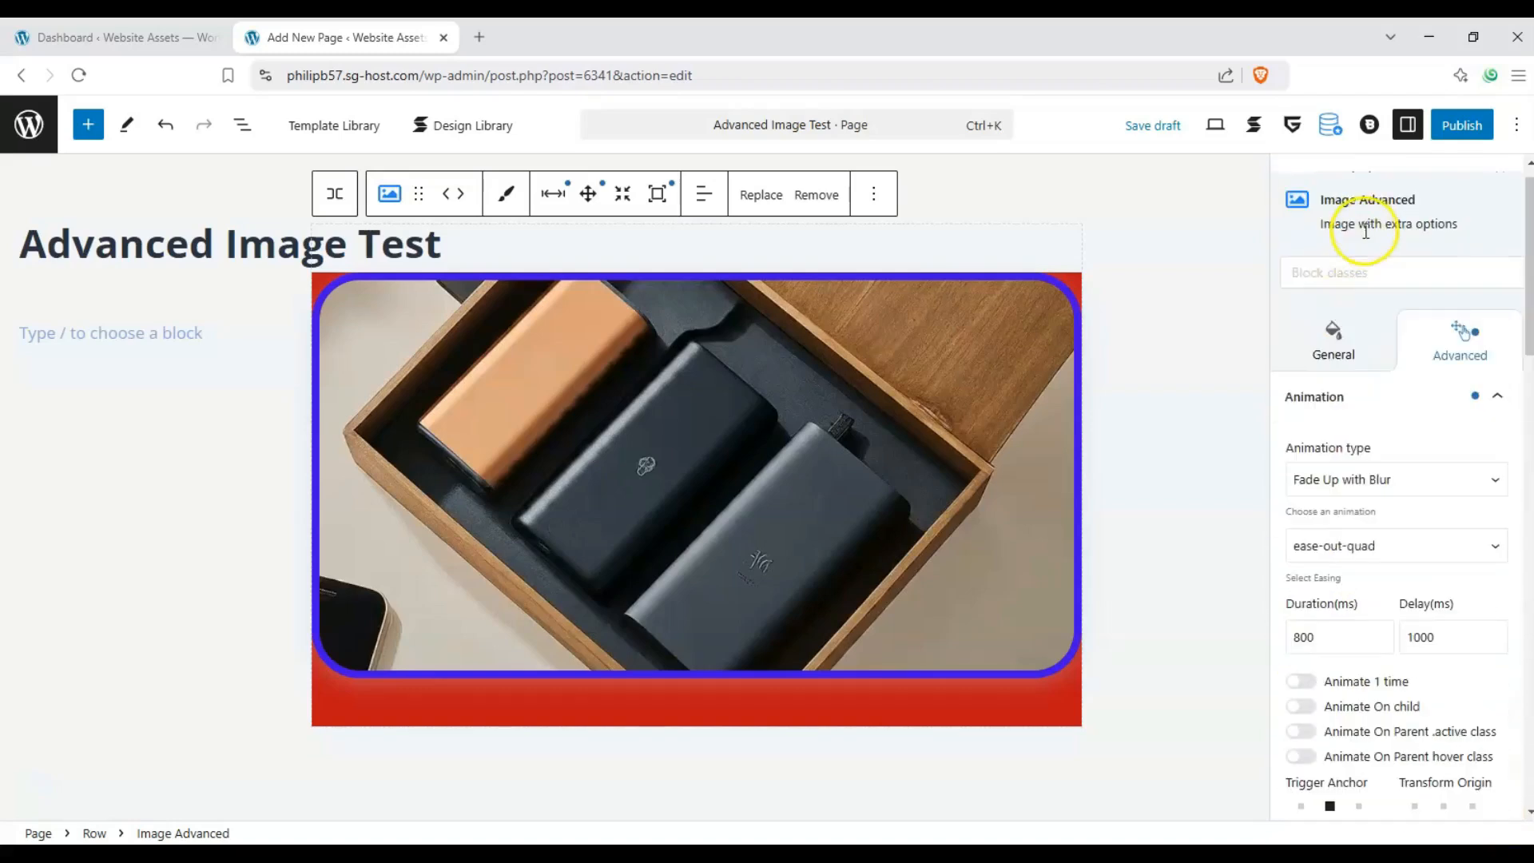
{"action": "left_click", "coordinate": [1347, 274]}
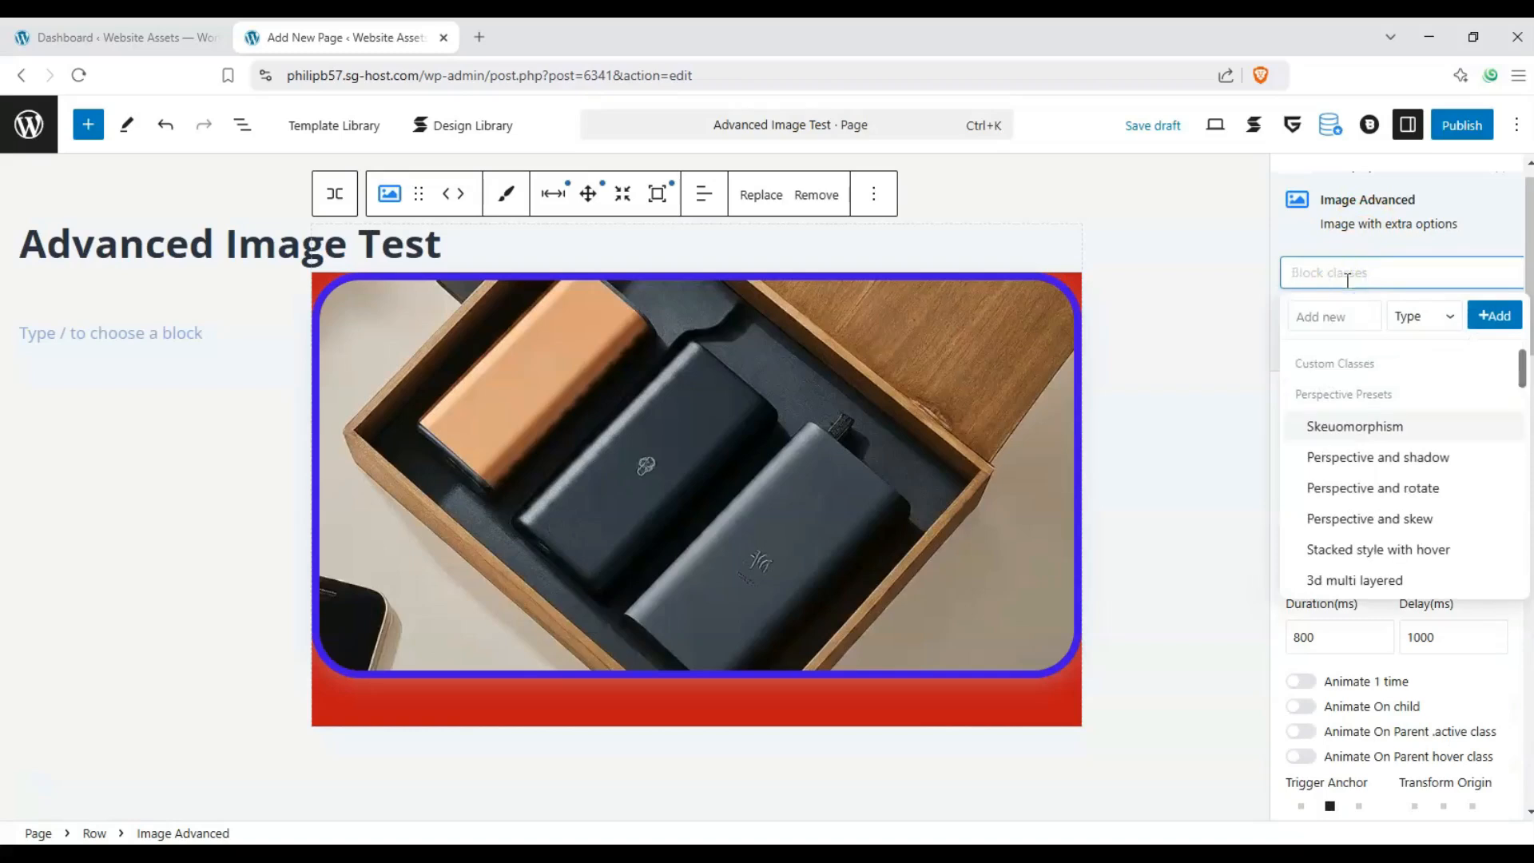
{"action": "left_click", "coordinate": [1391, 580]}
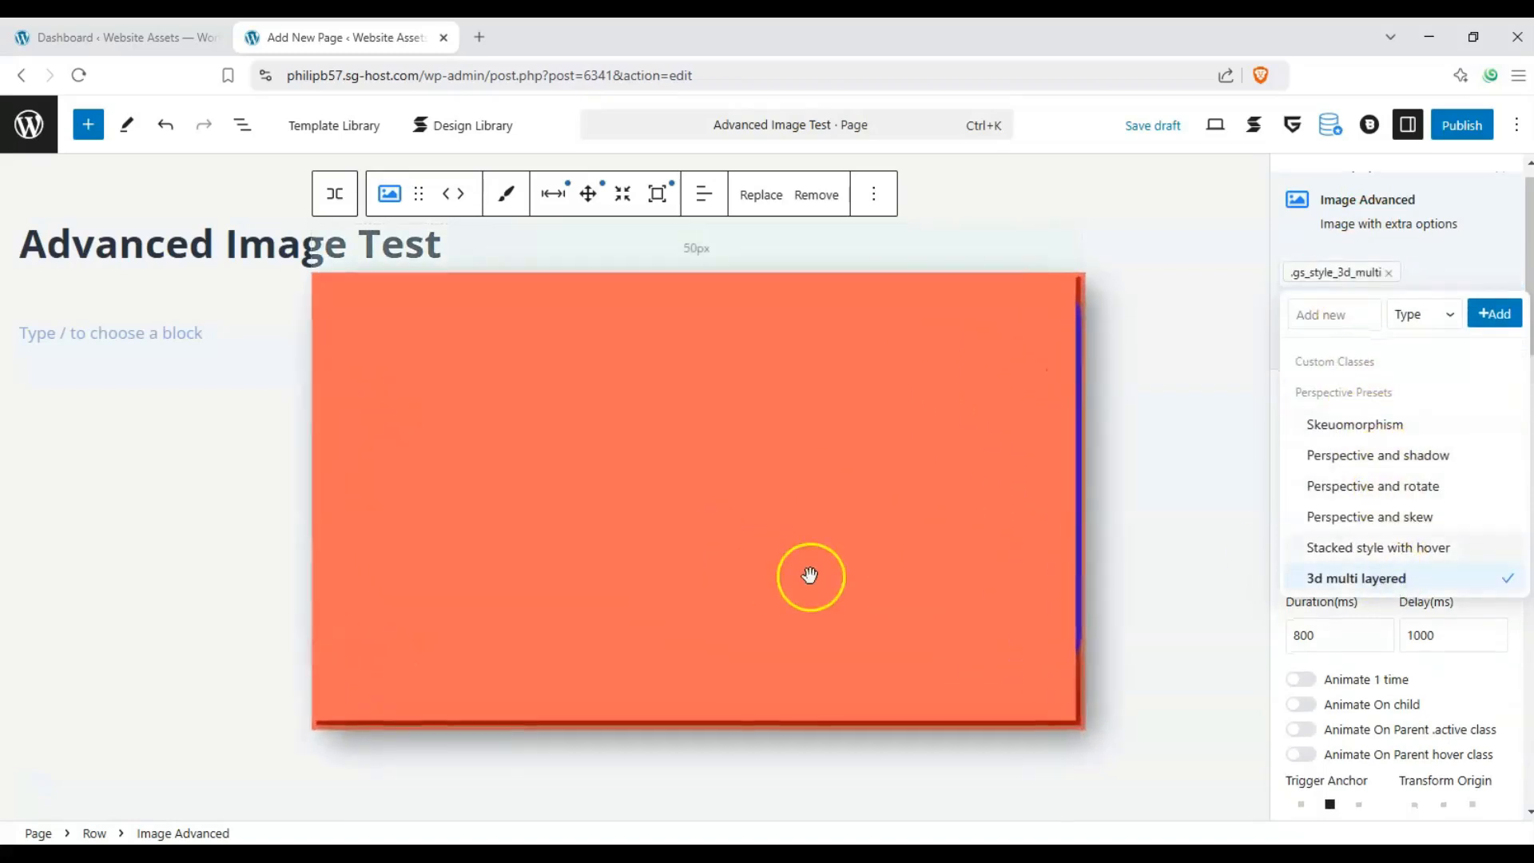
{"action": "left_click", "coordinate": [1350, 425]}
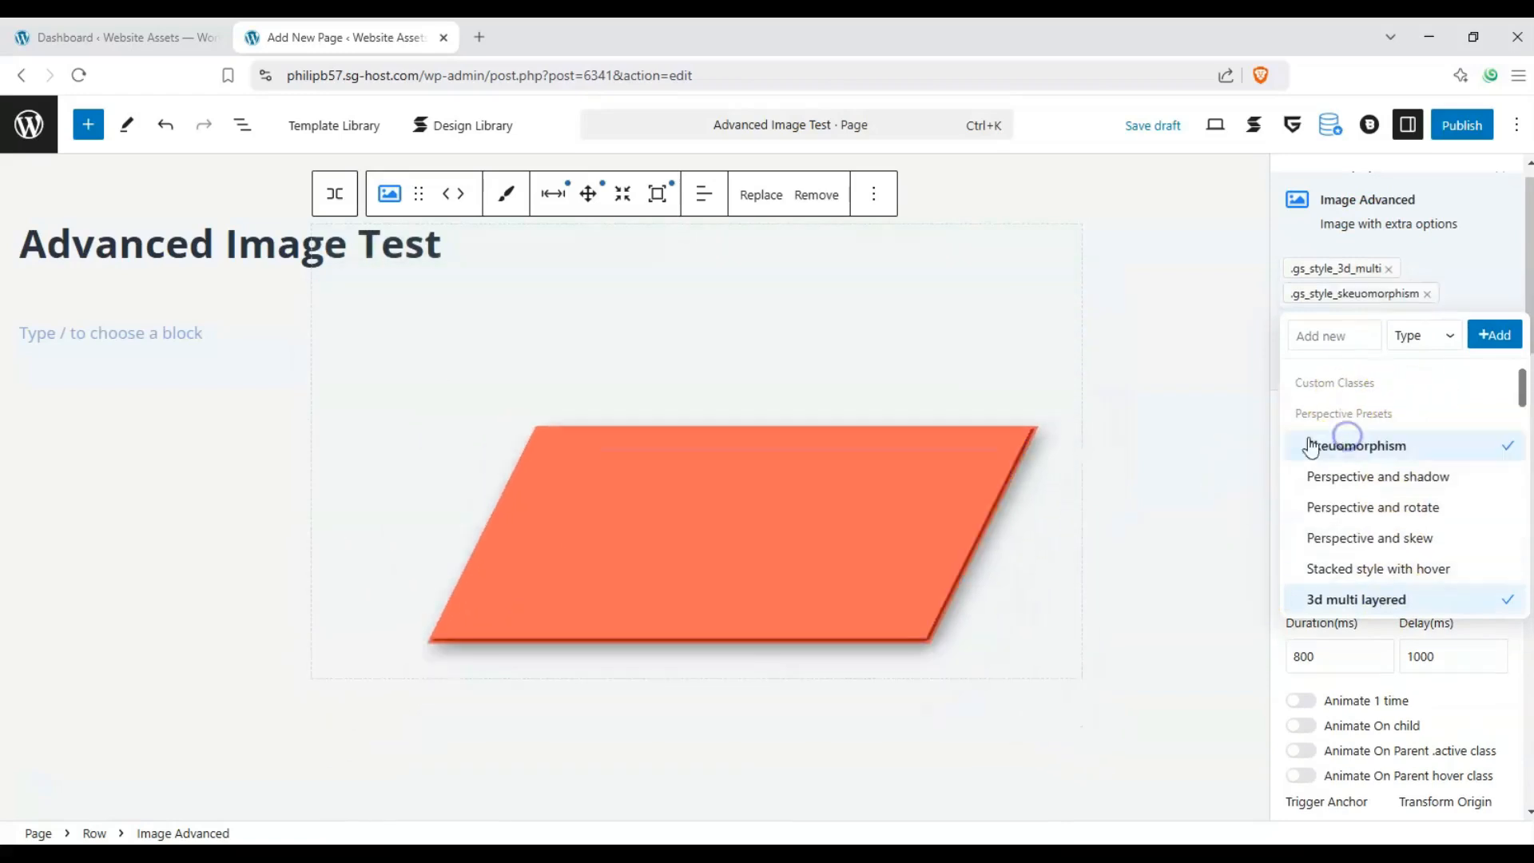
{"action": "left_click", "coordinate": [1426, 294]}
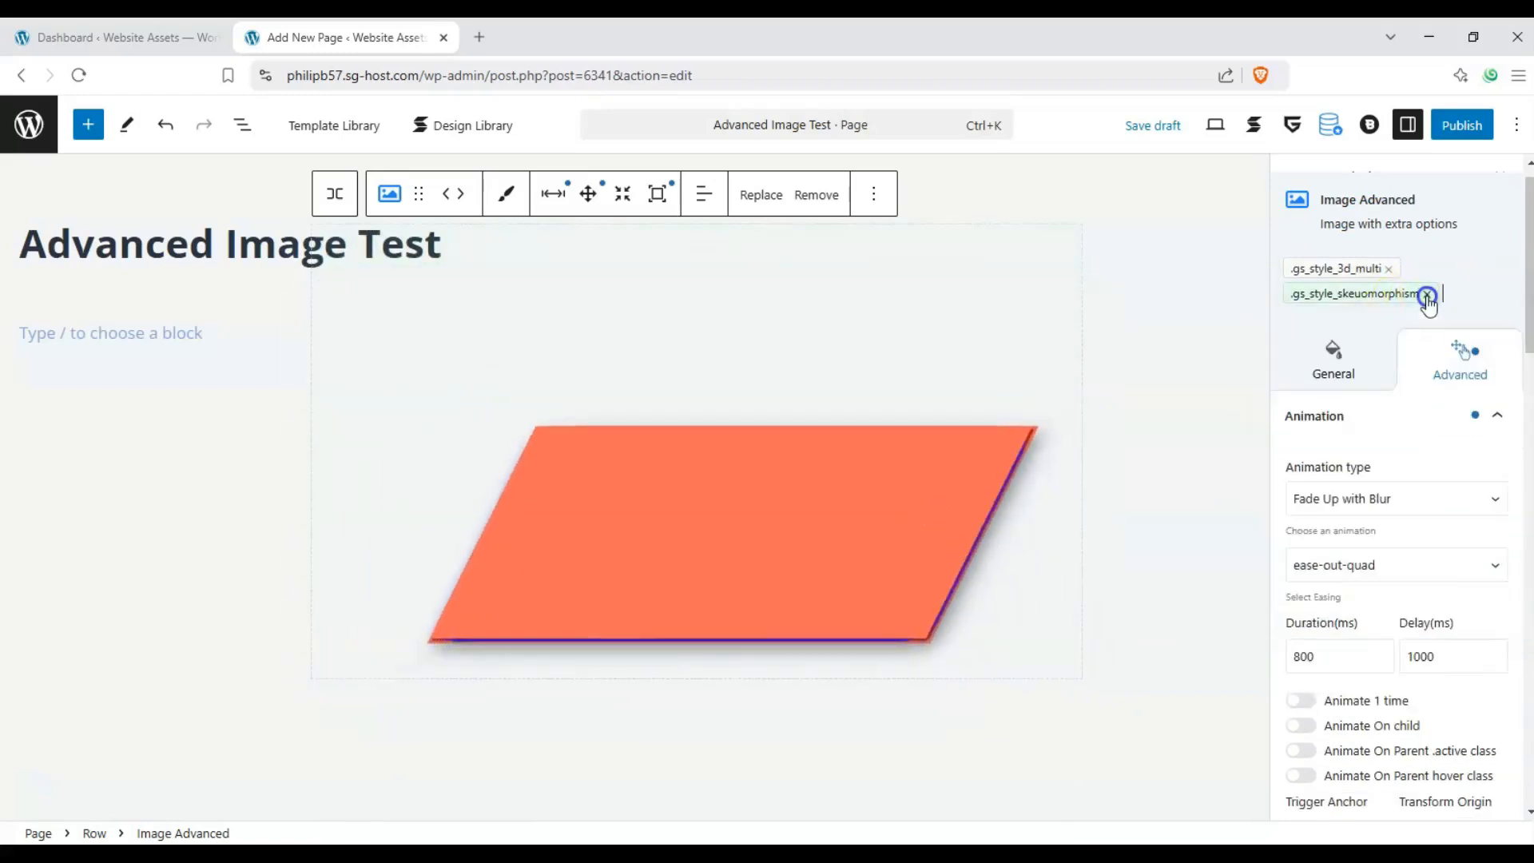
{"action": "left_click", "coordinate": [1426, 294]}
{"action": "left_click", "coordinate": [1388, 269]}
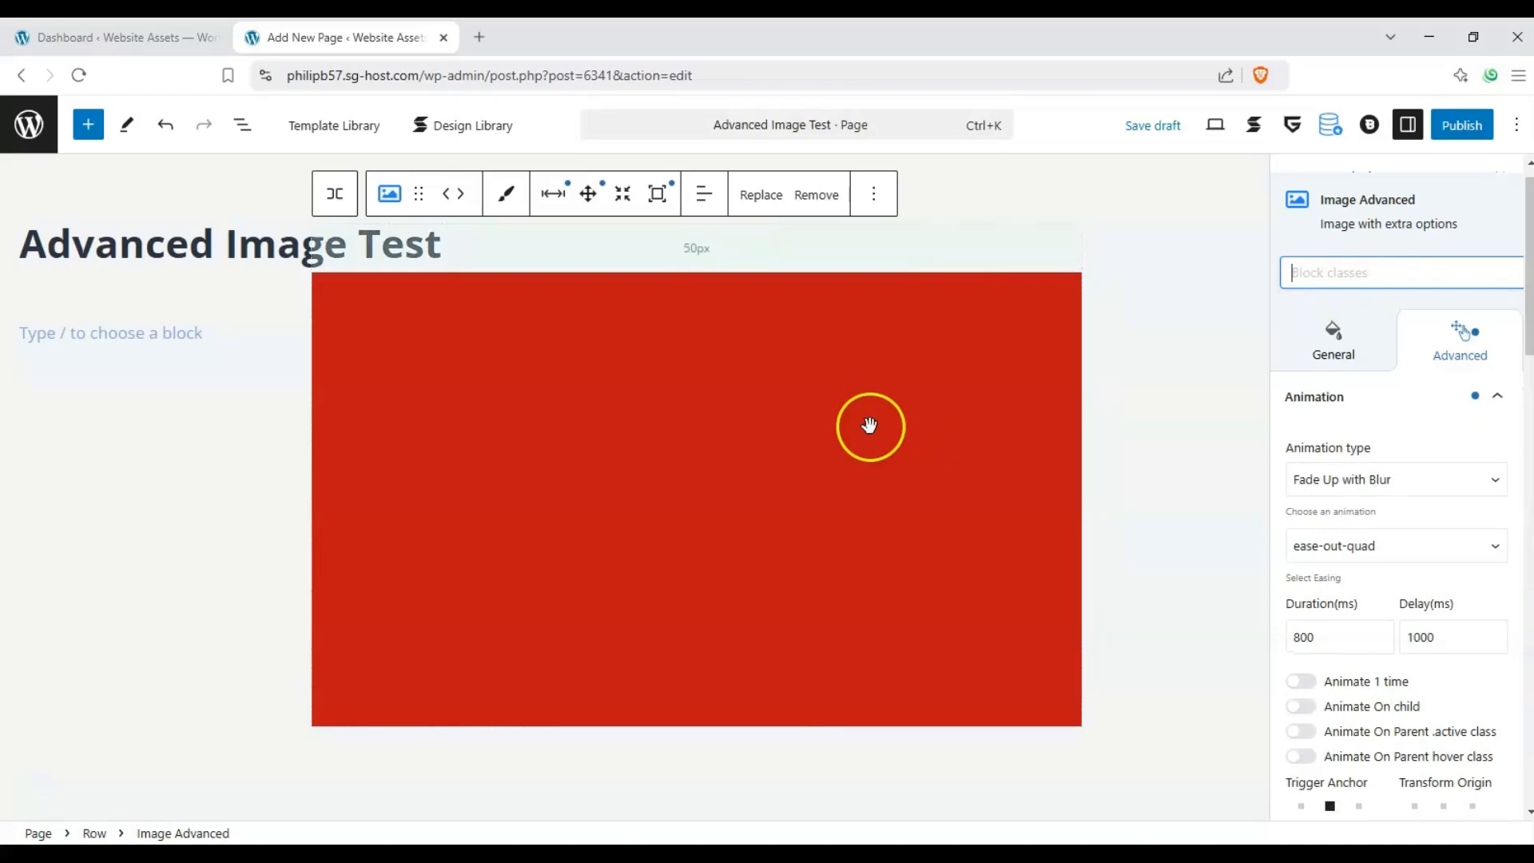
Step: Preview the image block with only the 3d multi layered class preset, and remove that class
{"action": "left_click", "coordinate": [1355, 274]}
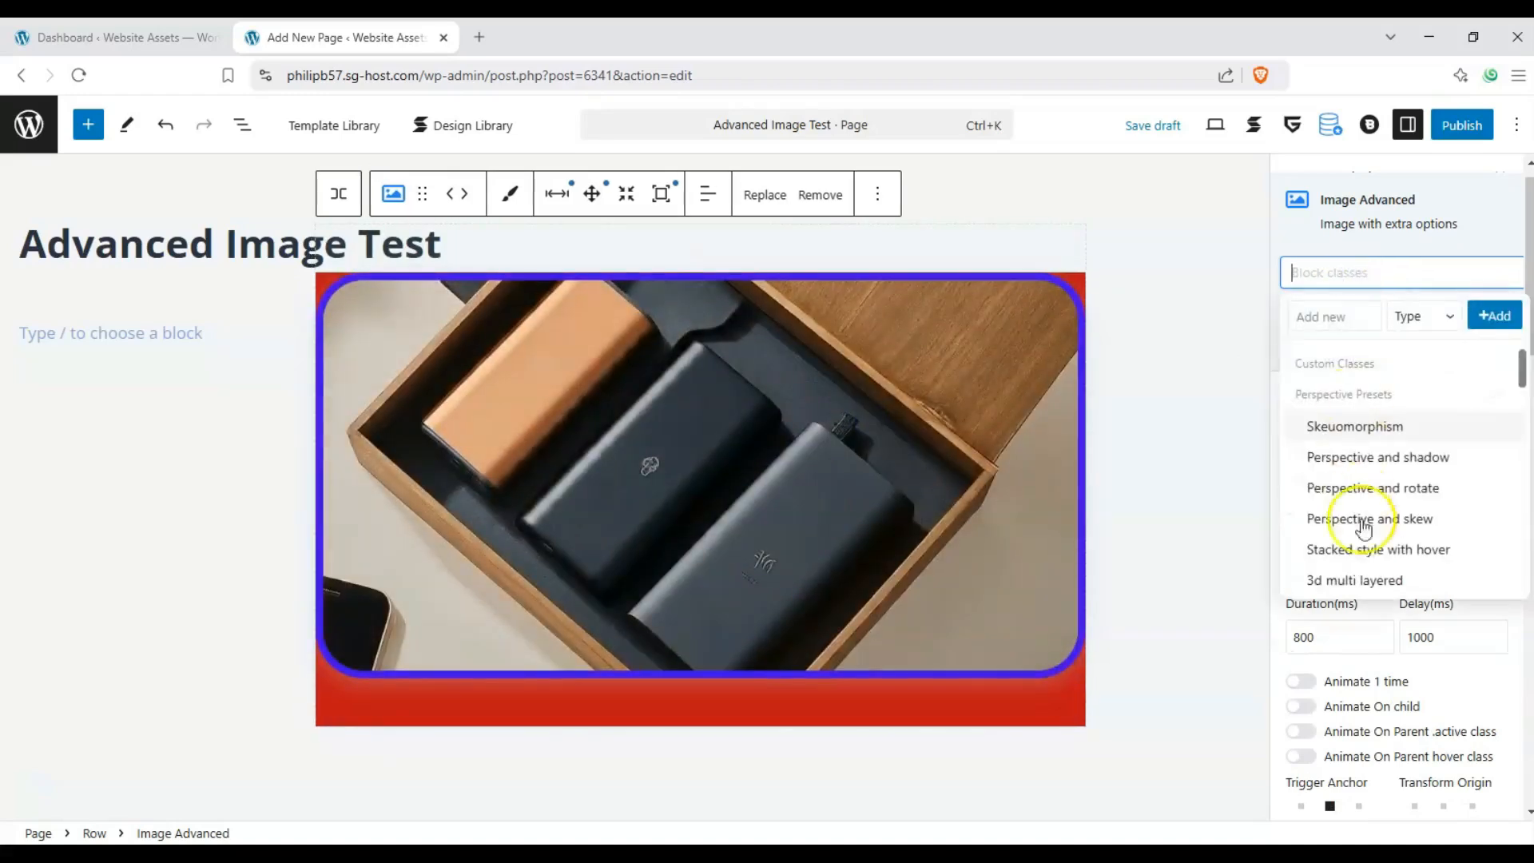
{"action": "left_click", "coordinate": [1365, 579]}
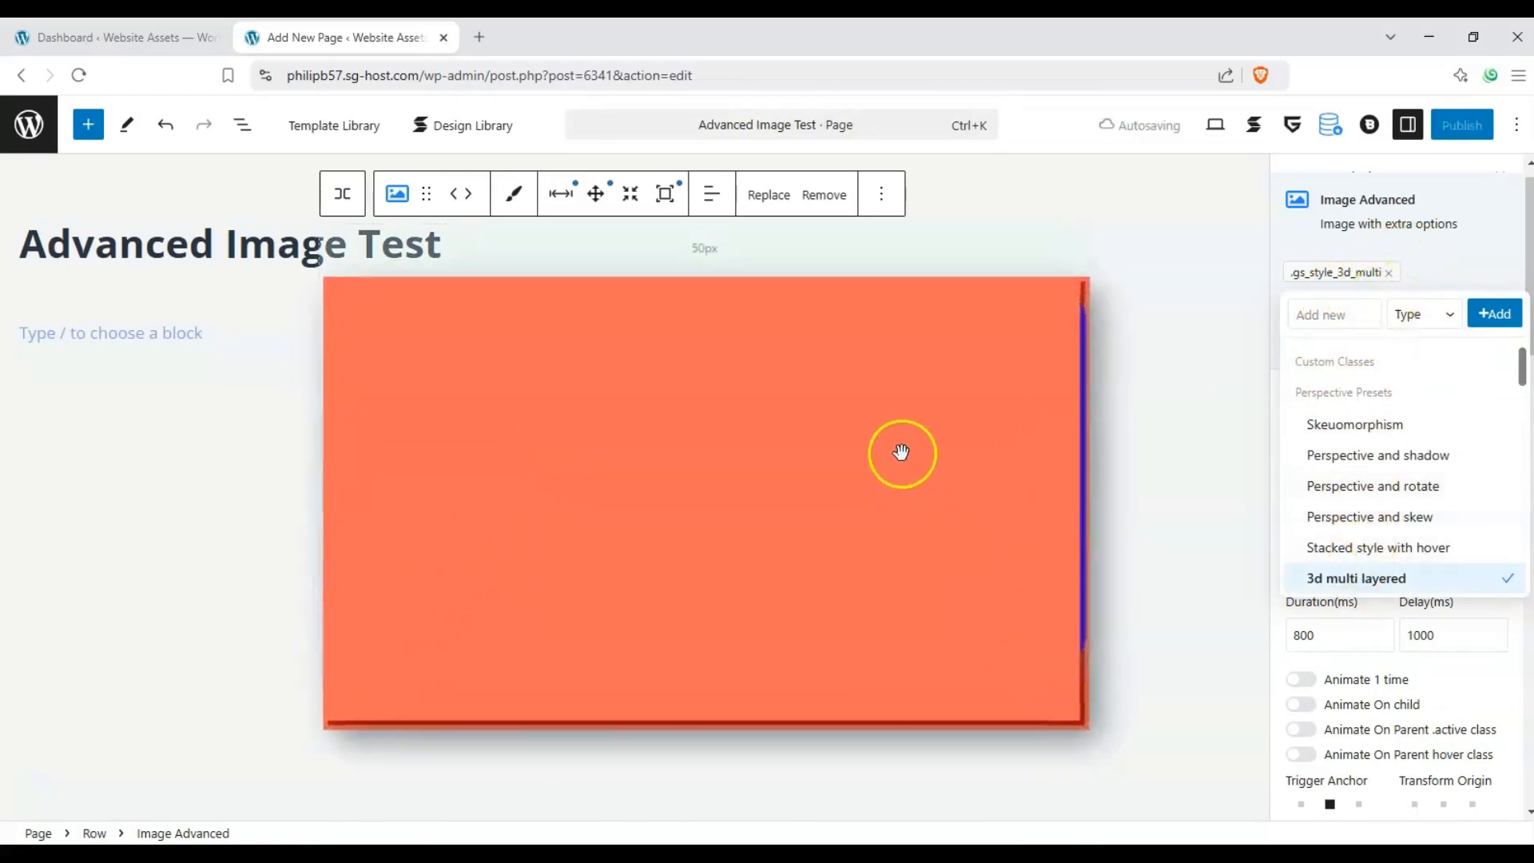
{"action": "scroll", "coordinate": [1373, 382], "scroll_direction": "down", "scroll_amount": 2}
{"action": "scroll", "coordinate": [1390, 354], "scroll_direction": "up", "scroll_amount": 2}
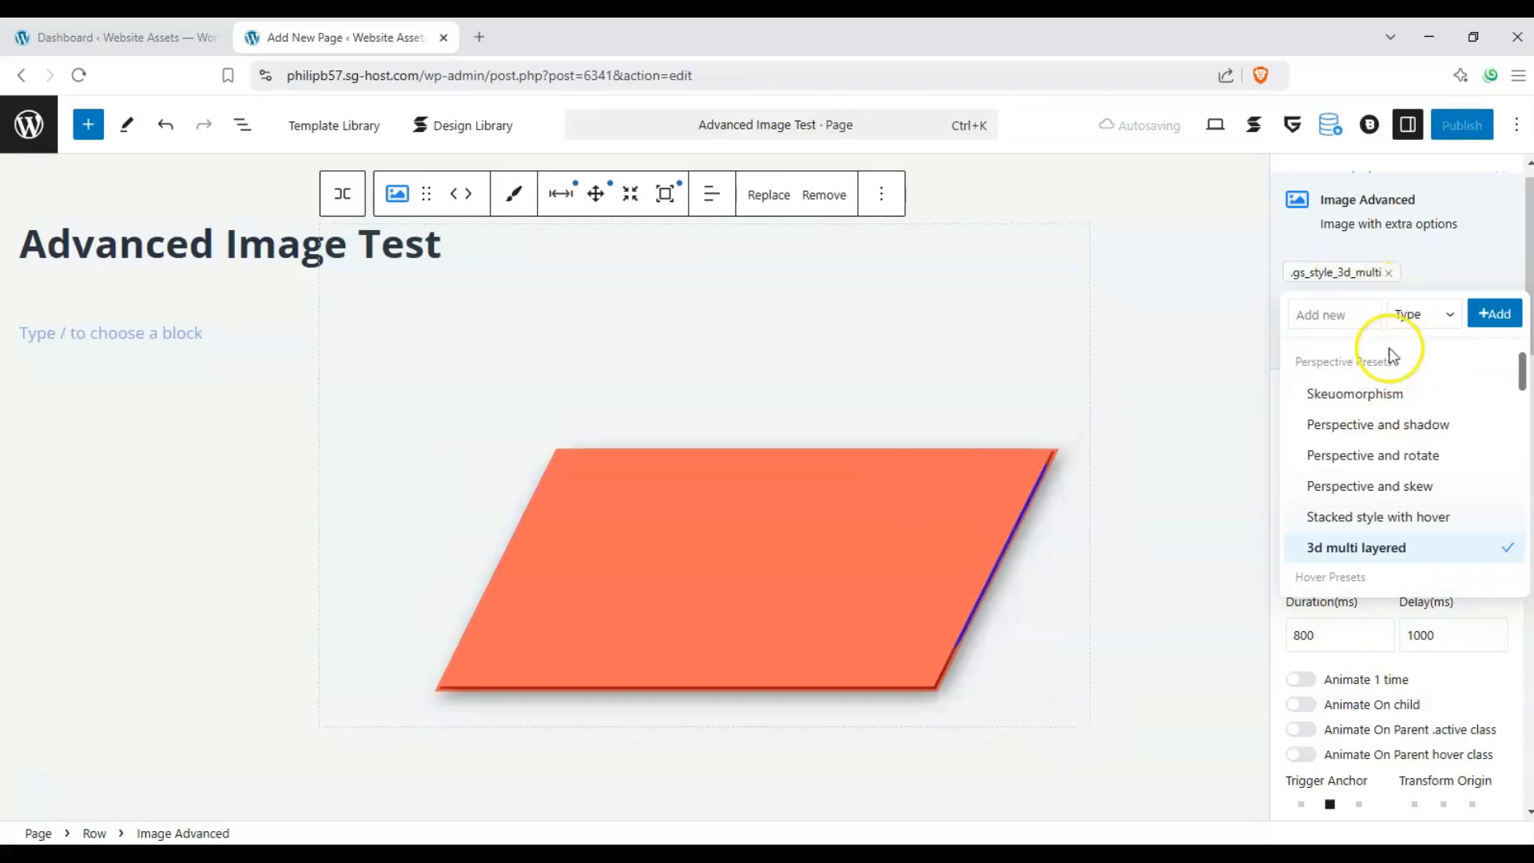
{"action": "left_click", "coordinate": [1390, 273]}
Step: Apply the Scale on hover and Twin slide on hover class presets to the image block
{"action": "left_click", "coordinate": [1390, 274]}
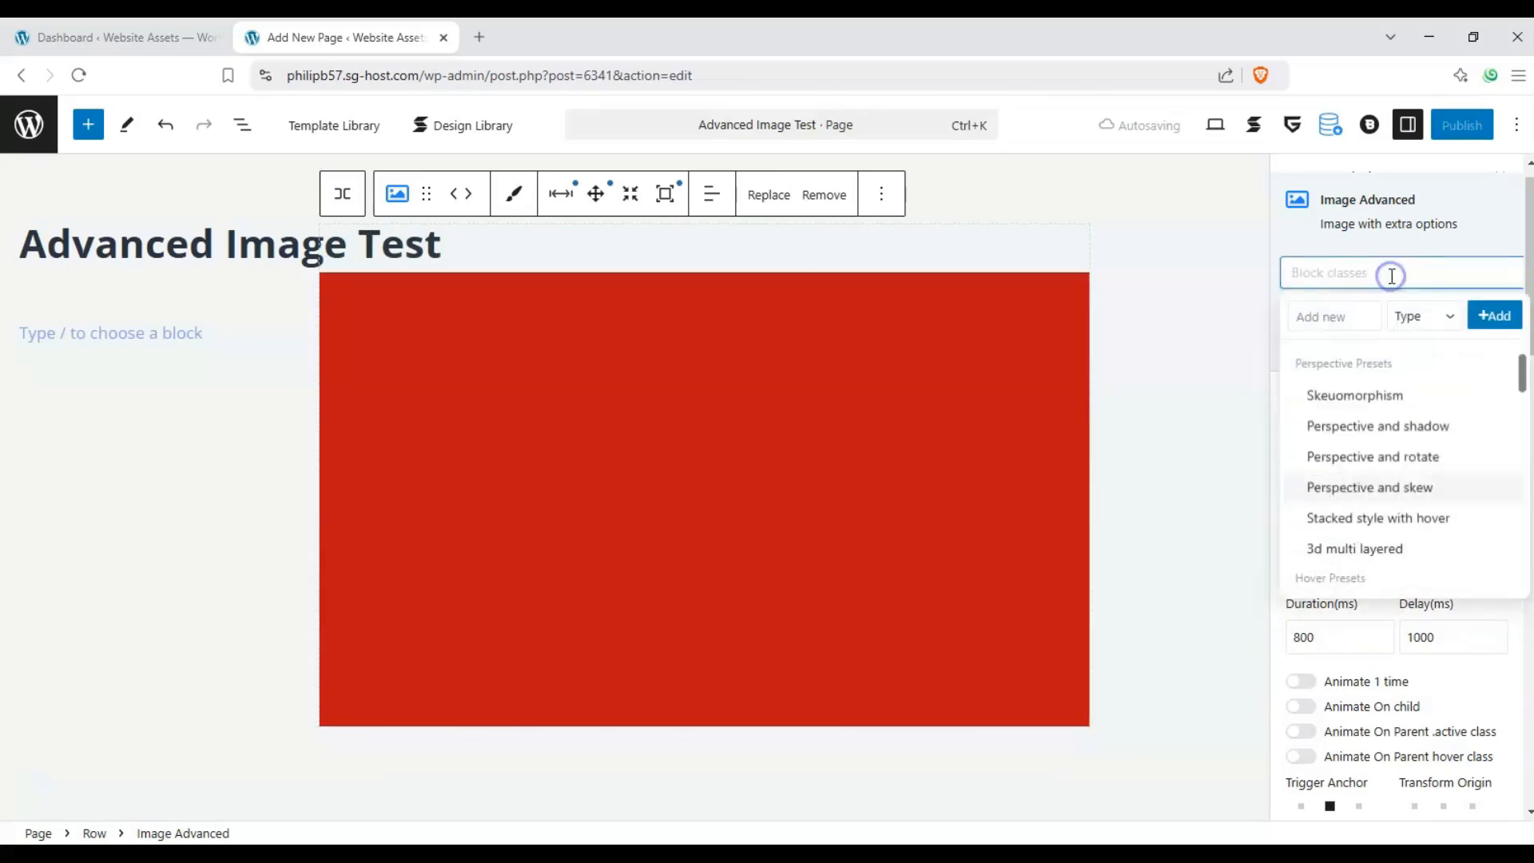
{"action": "scroll", "coordinate": [1380, 477], "scroll_direction": "down", "scroll_amount": 2}
{"action": "left_click", "coordinate": [1376, 513]}
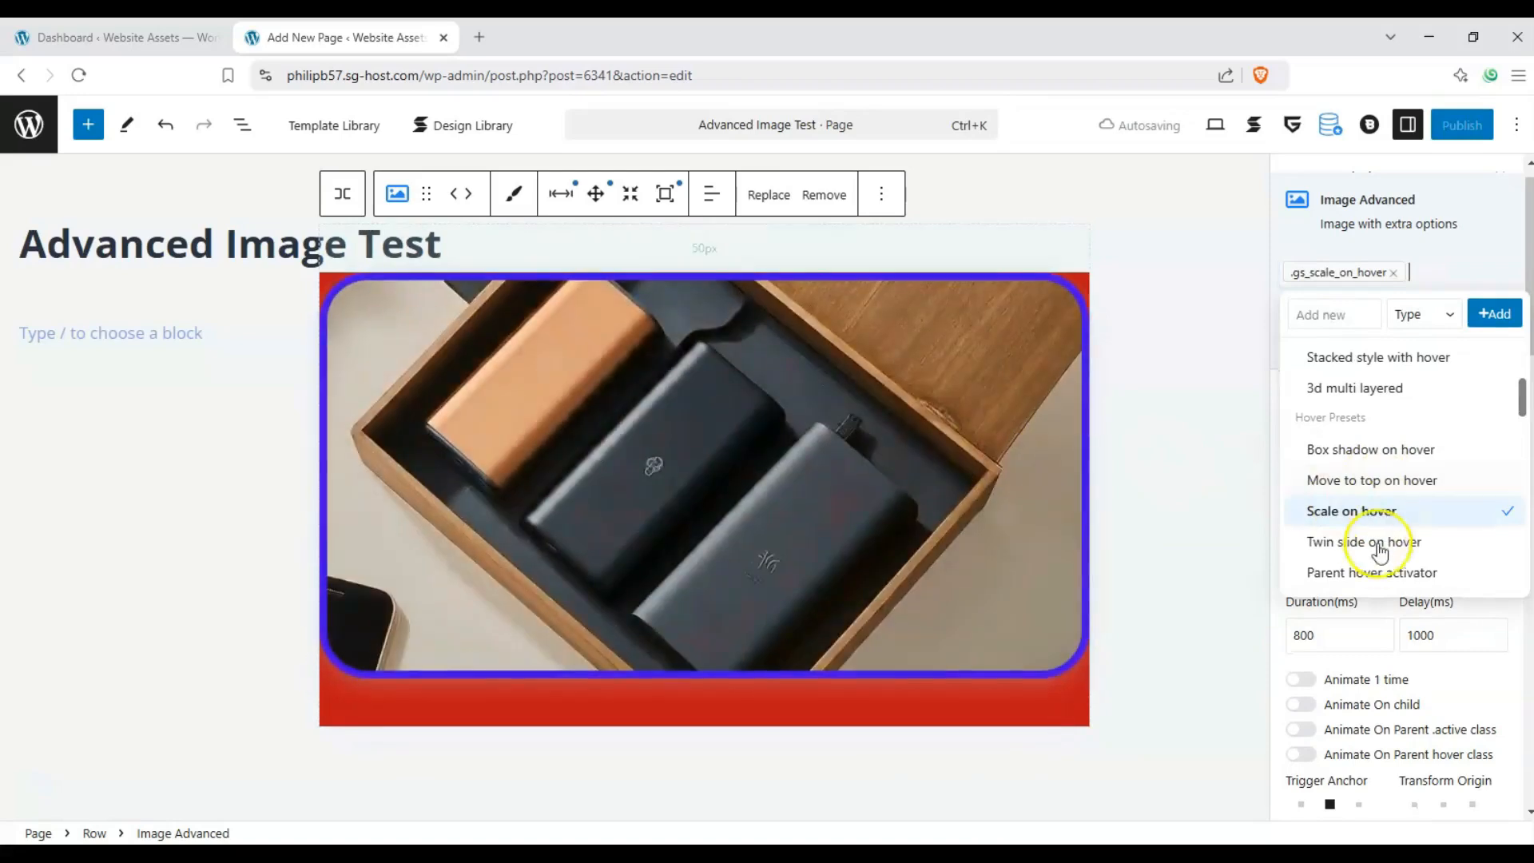
{"action": "left_click", "coordinate": [1368, 544]}
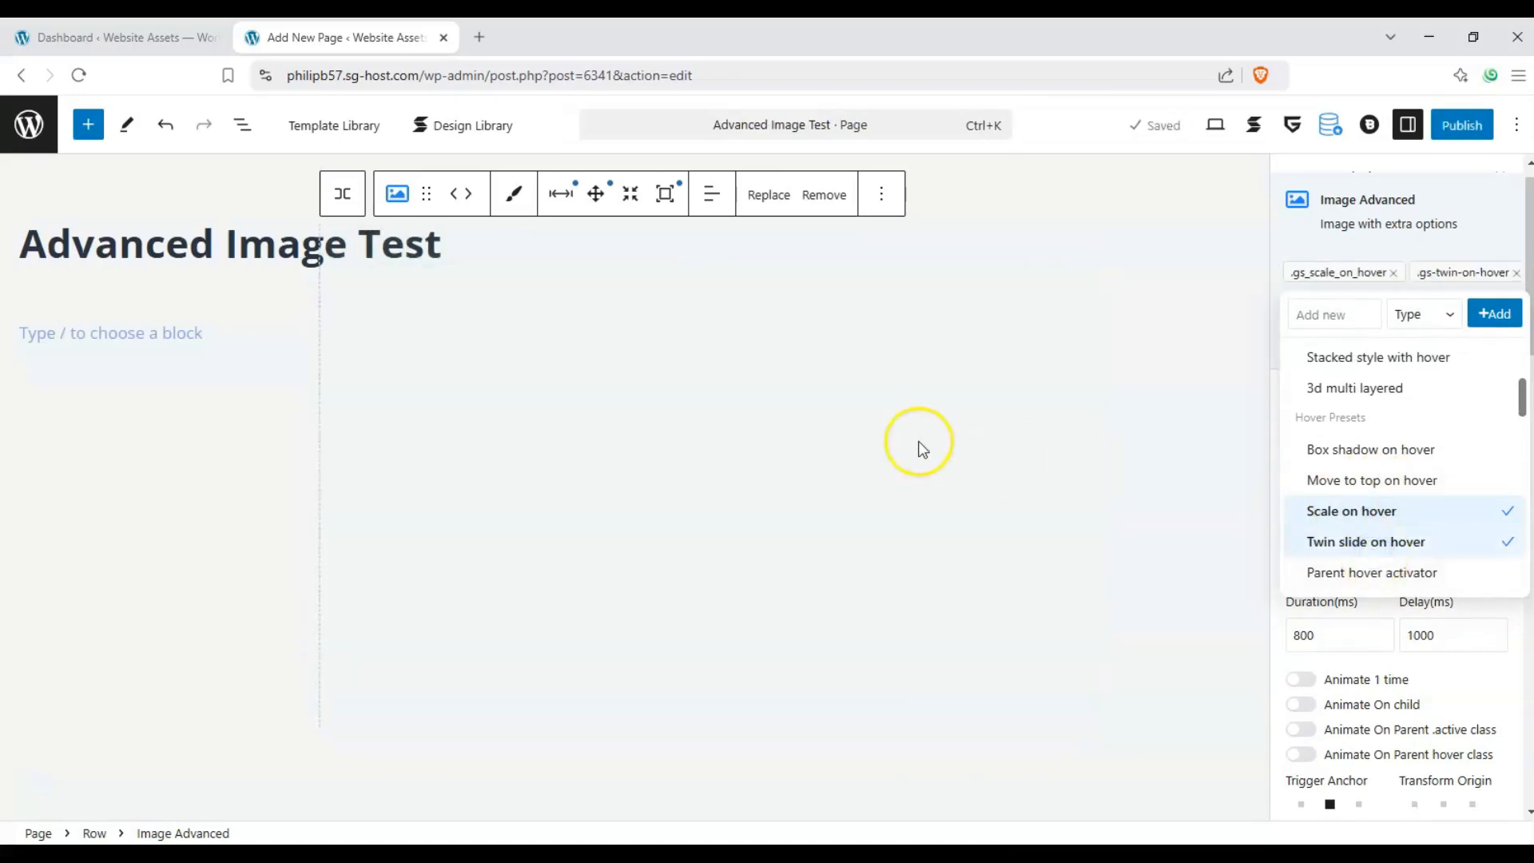
Step: Preview the image block's hover effects in the editor, and remove the Twin slide on hover and Scale on hover classes
{"action": "left_click", "coordinate": [920, 444]}
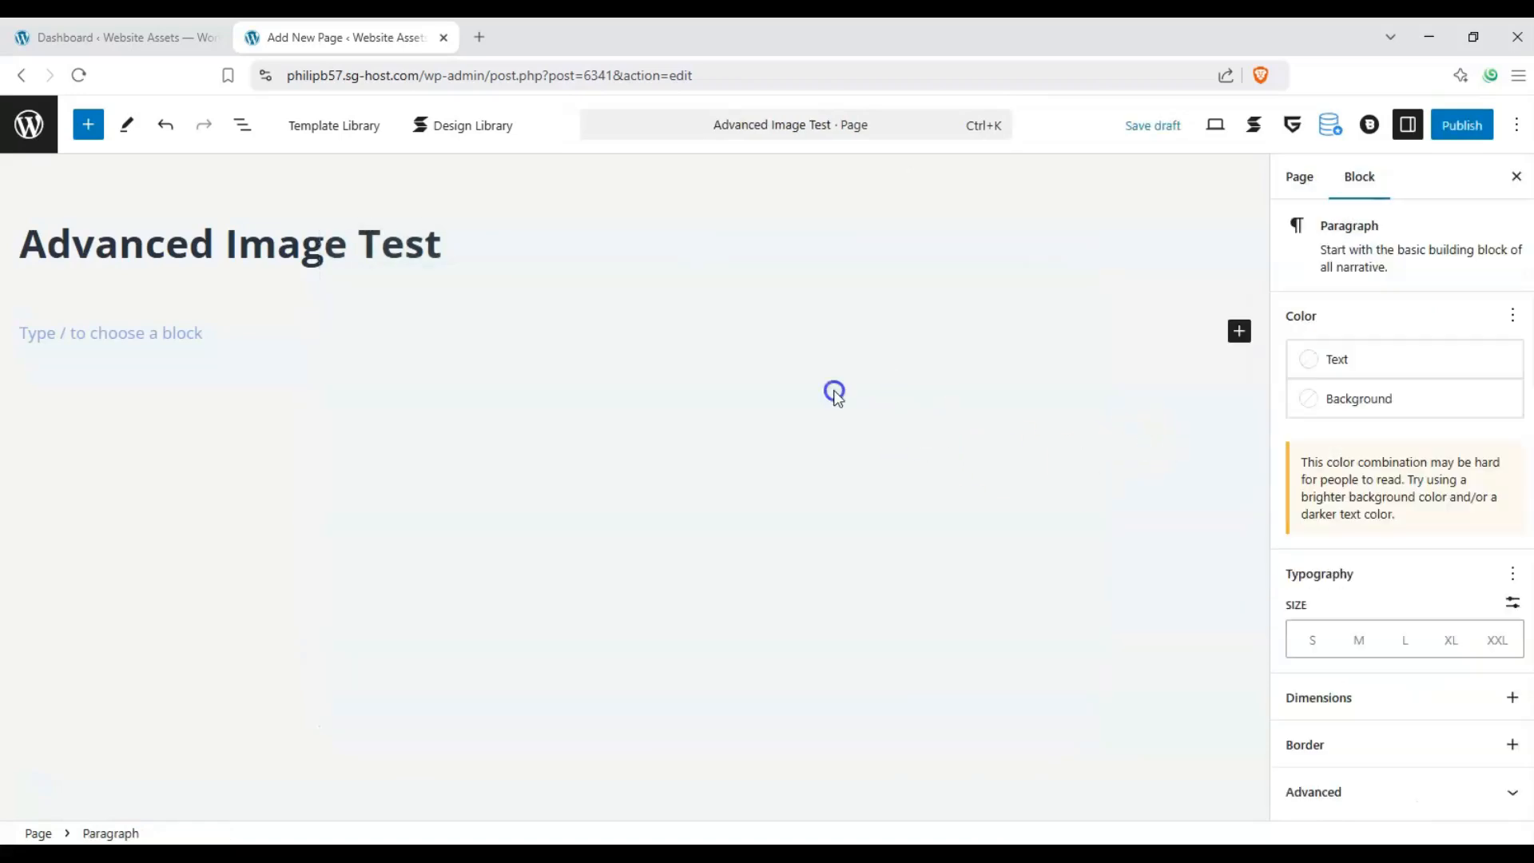
{"action": "left_click", "coordinate": [189, 340]}
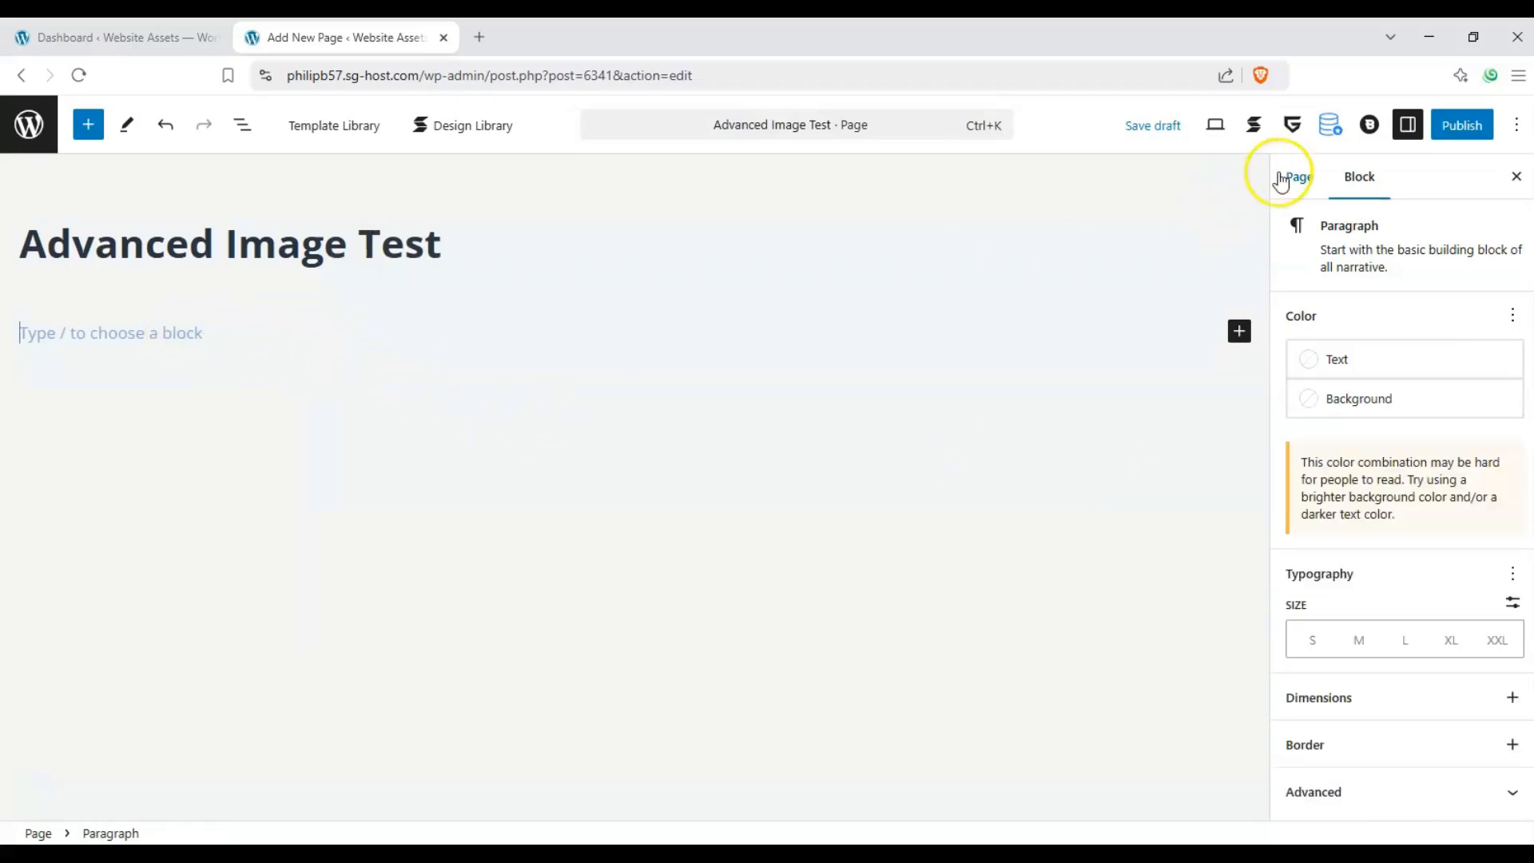
{"action": "left_click", "coordinate": [926, 397]}
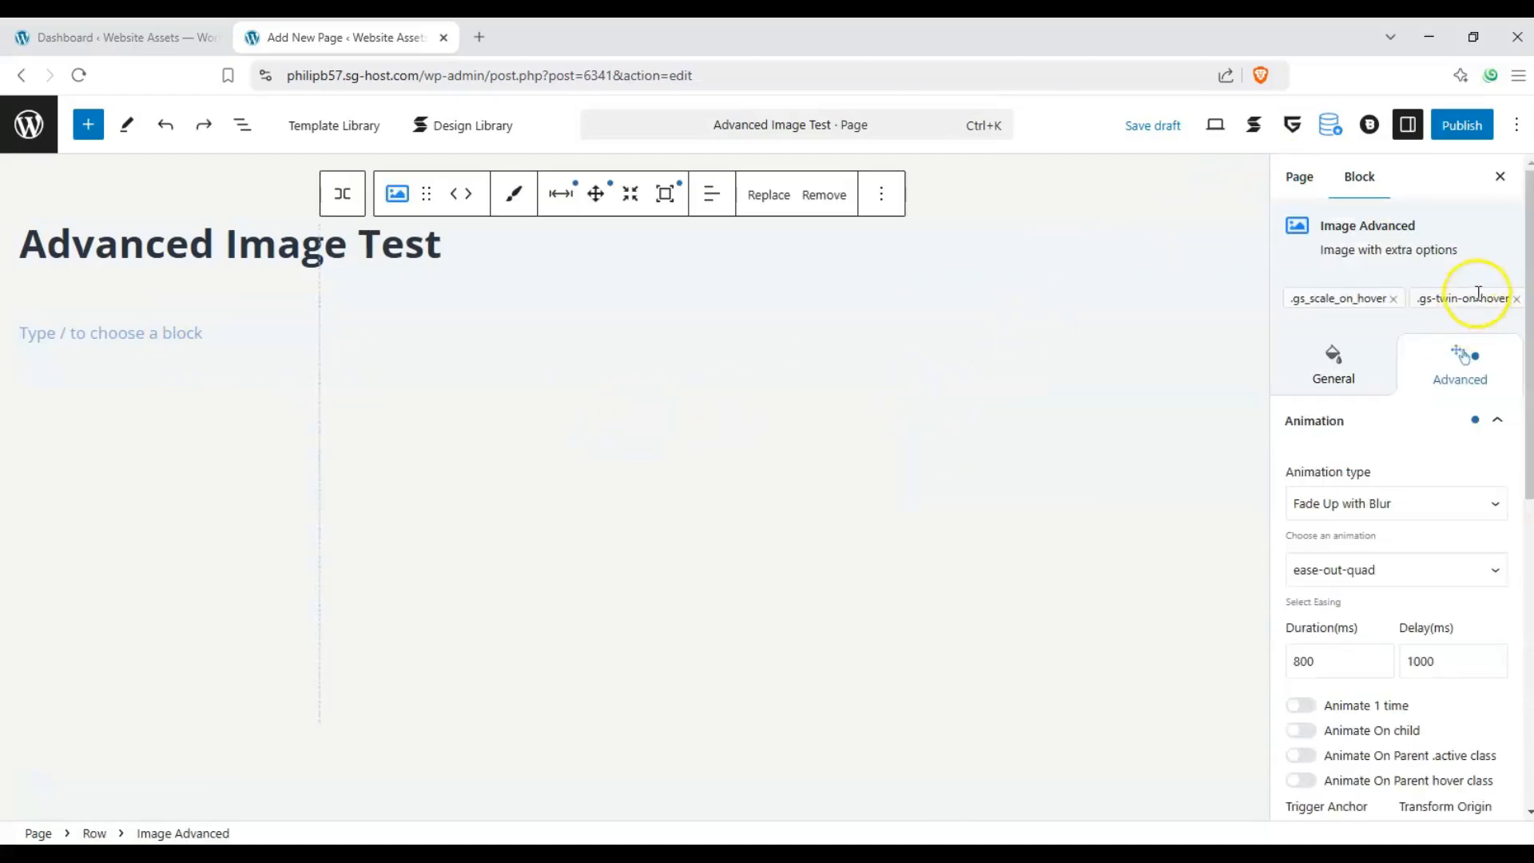
{"action": "left_click", "coordinate": [1516, 299]}
{"action": "left_click", "coordinate": [1393, 299]}
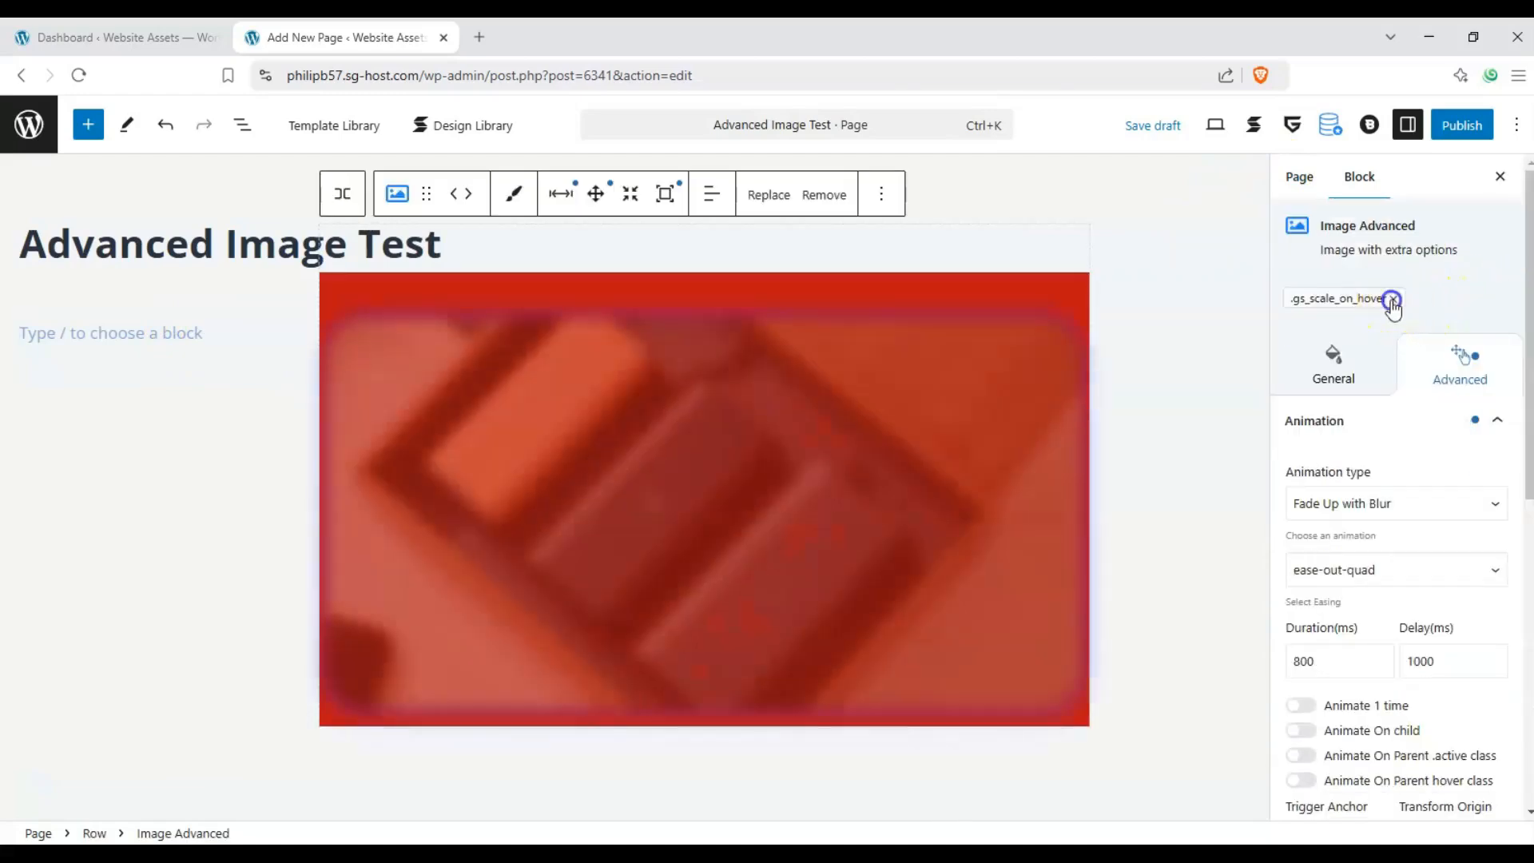
Step: Apply the Toon Border, Middle border radius and Rounded corners class presets to the image block
{"action": "left_click", "coordinate": [1366, 298]}
{"action": "scroll", "coordinate": [1370, 519], "scroll_direction": "down", "scroll_amount": 10}
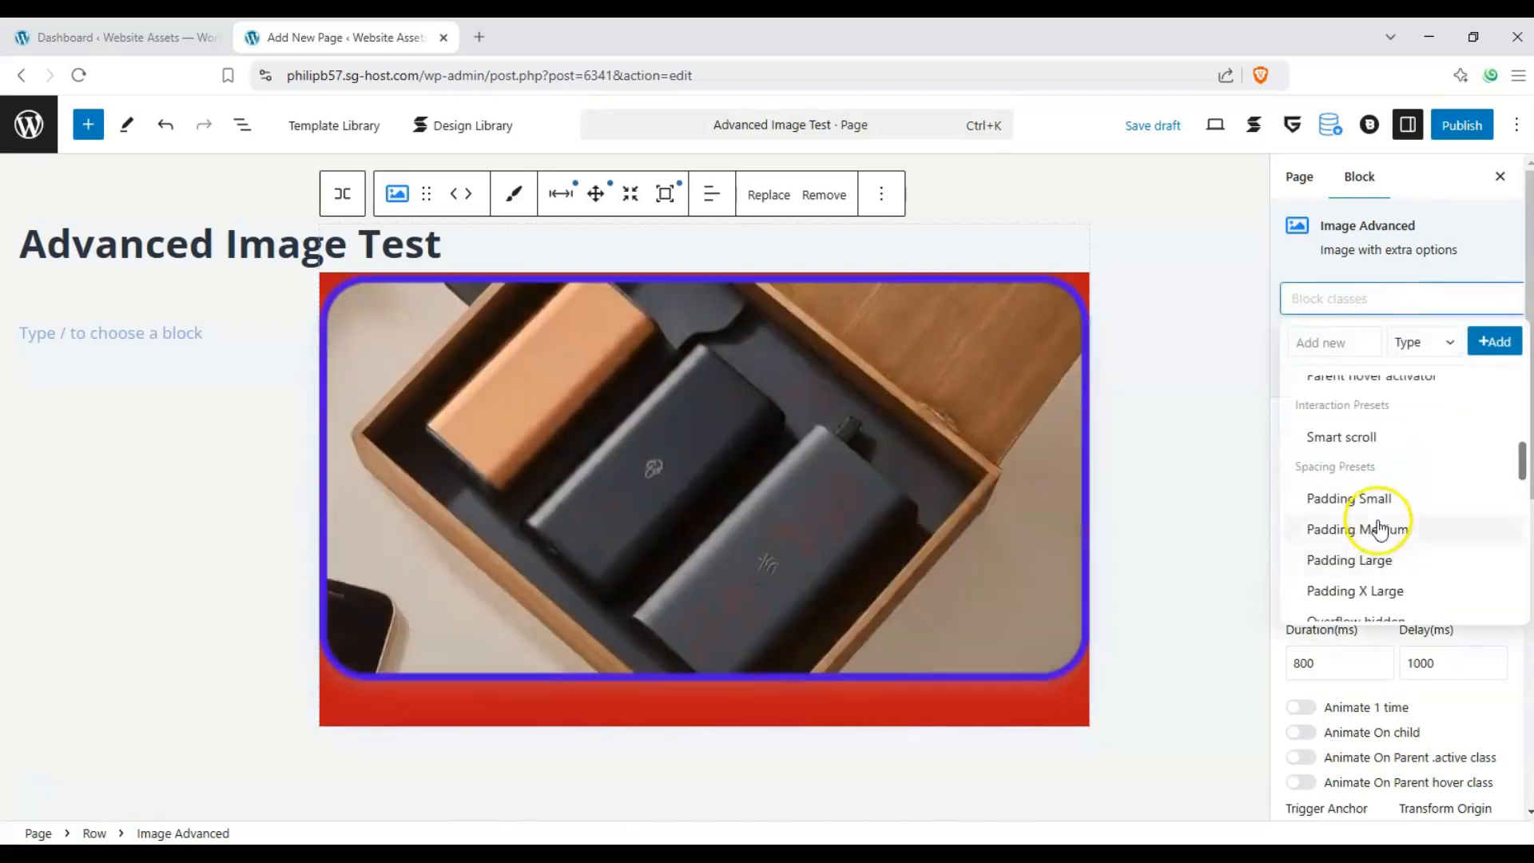
{"action": "left_click", "coordinate": [1387, 581]}
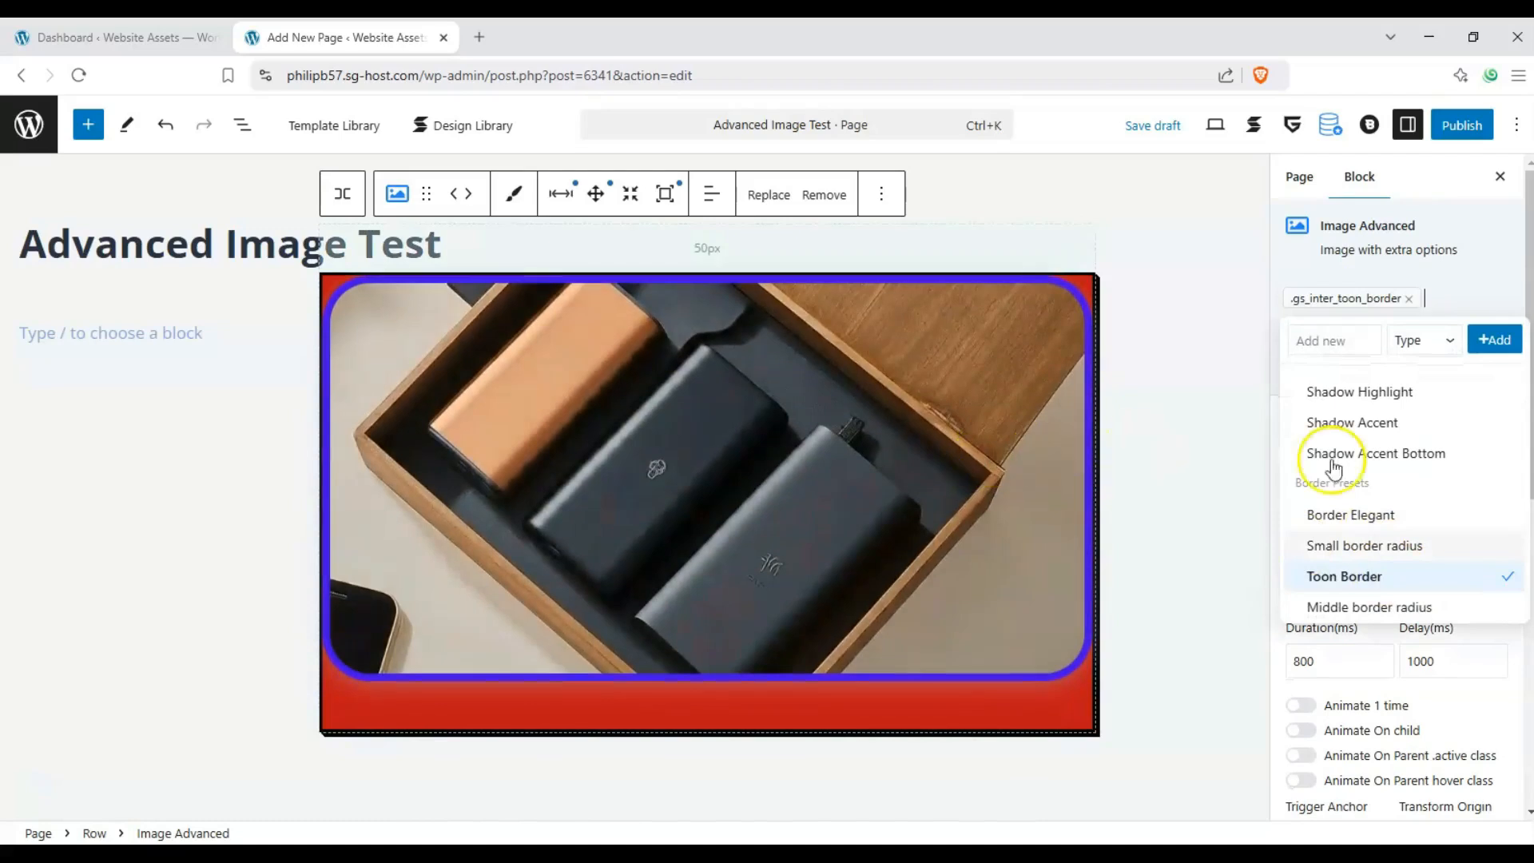
{"action": "scroll", "coordinate": [1378, 512], "scroll_direction": "down", "scroll_amount": 2}
{"action": "left_click", "coordinate": [1370, 545]}
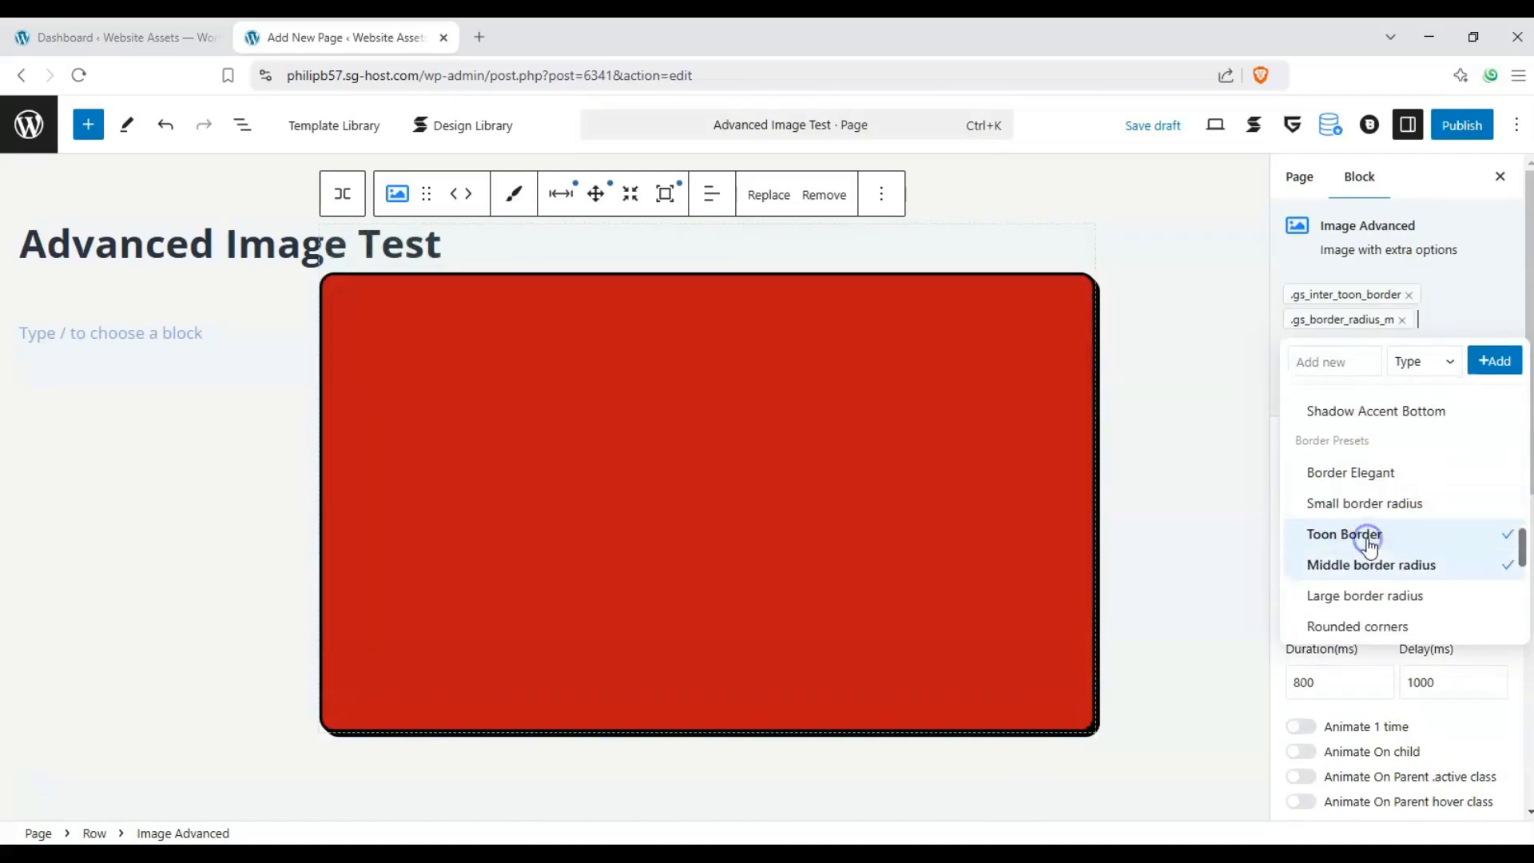
{"action": "scroll", "coordinate": [1369, 545], "scroll_direction": "down", "scroll_amount": 3}
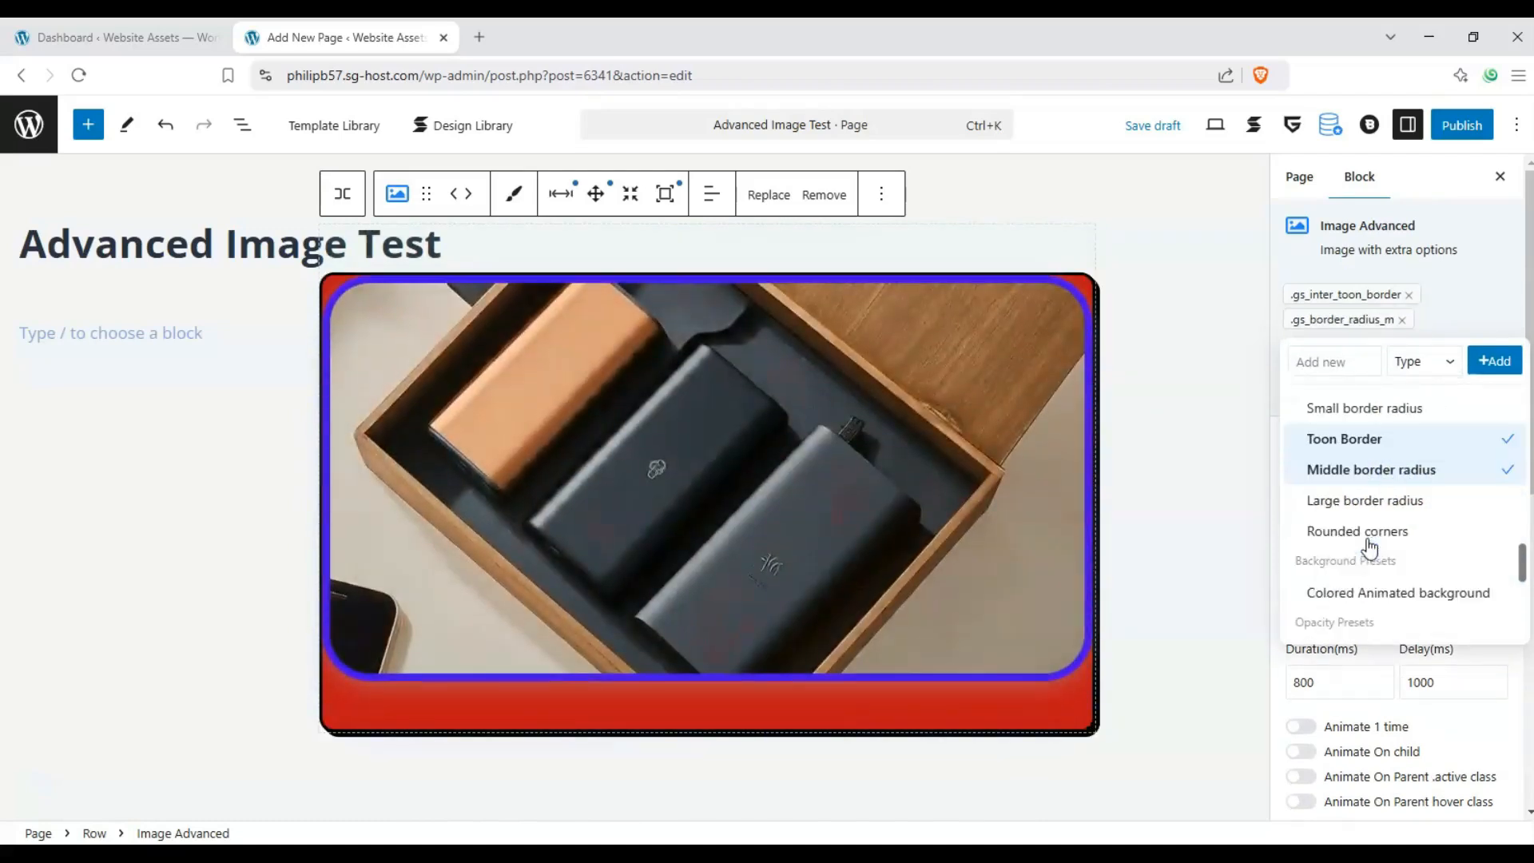
{"action": "left_click", "coordinate": [1363, 531]}
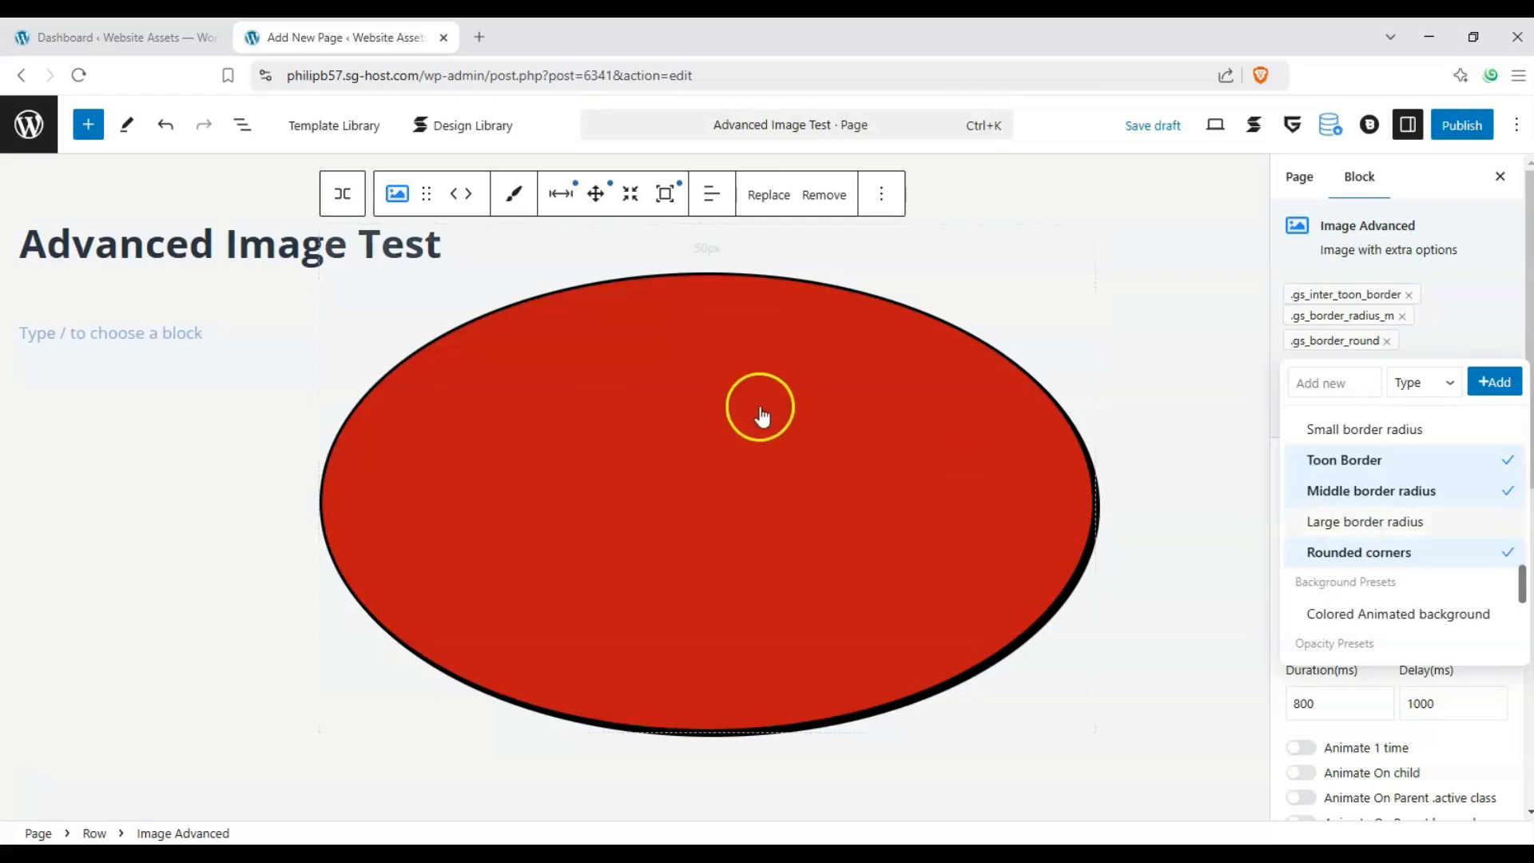
Step: Try the Slider parallax X and Focusable attribute presets on the image block, and remove both
{"action": "scroll", "coordinate": [1364, 489], "scroll_direction": "down", "scroll_amount": 4}
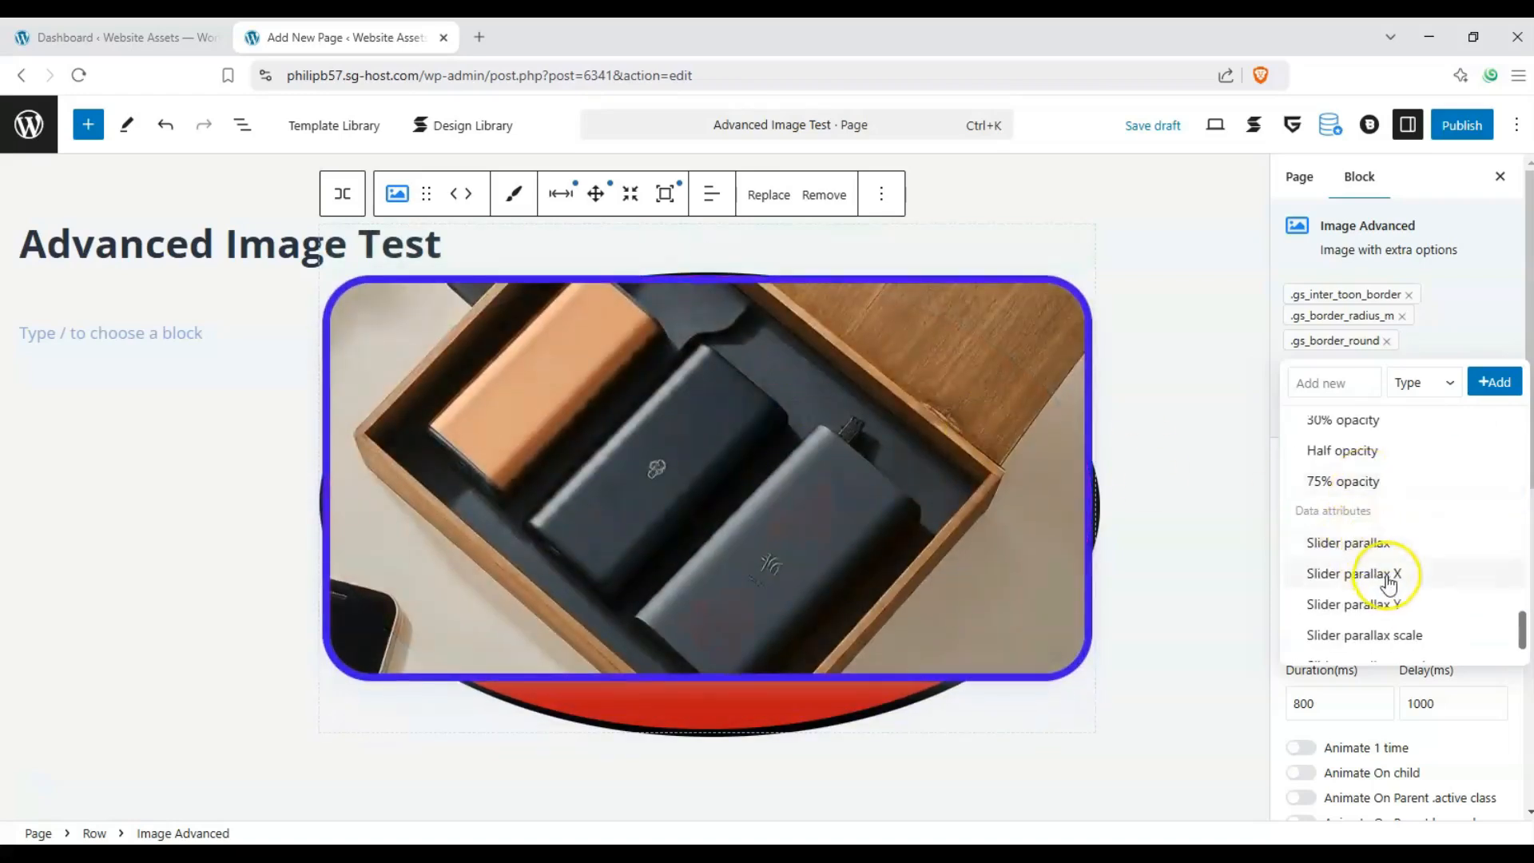
{"action": "left_click", "coordinate": [1388, 582]}
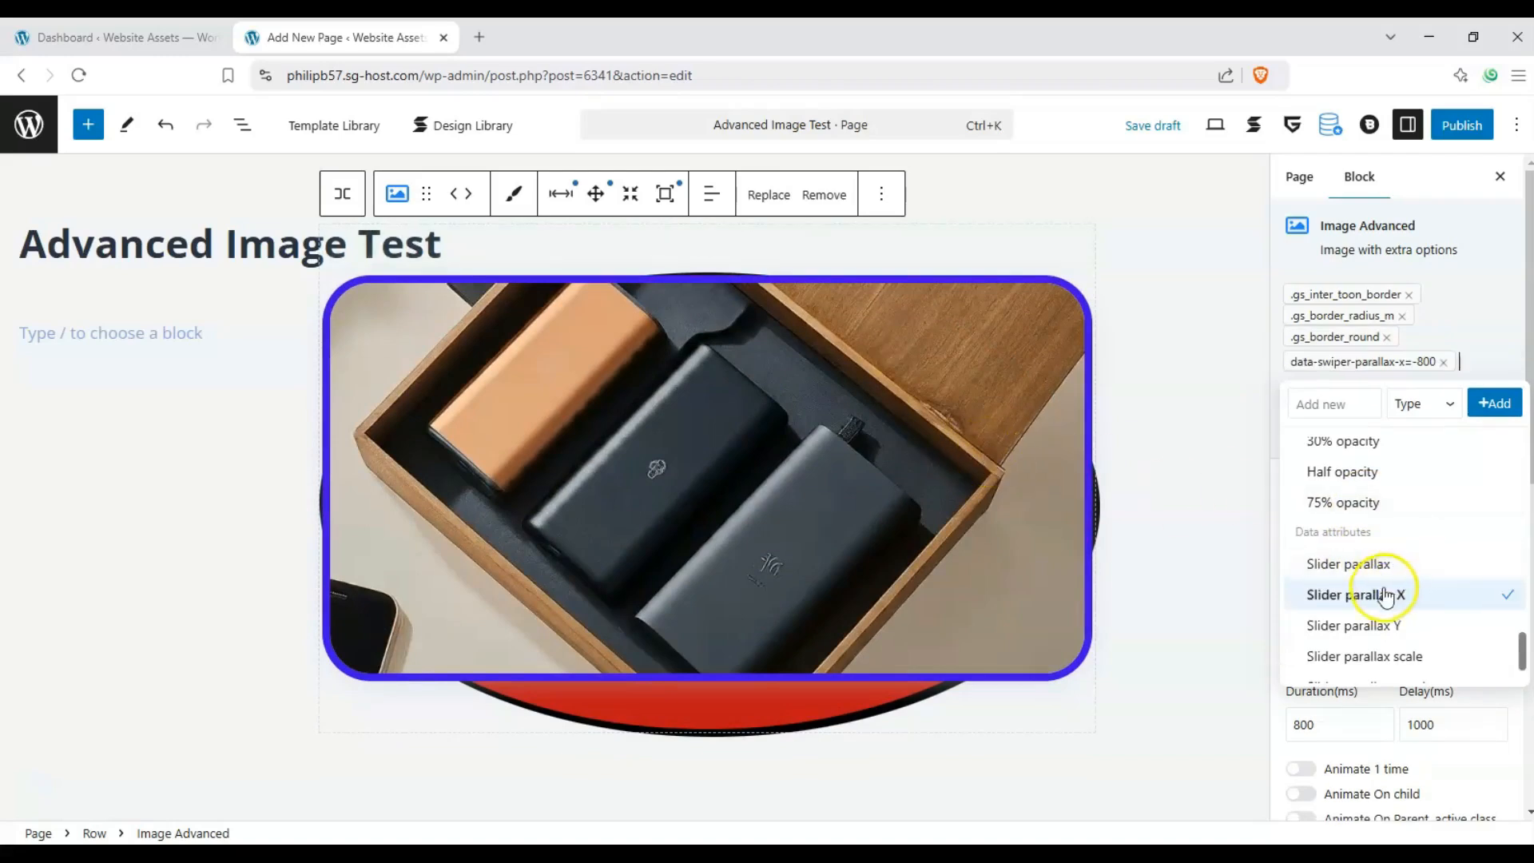
{"action": "scroll", "coordinate": [1386, 583], "scroll_direction": "down", "scroll_amount": 1}
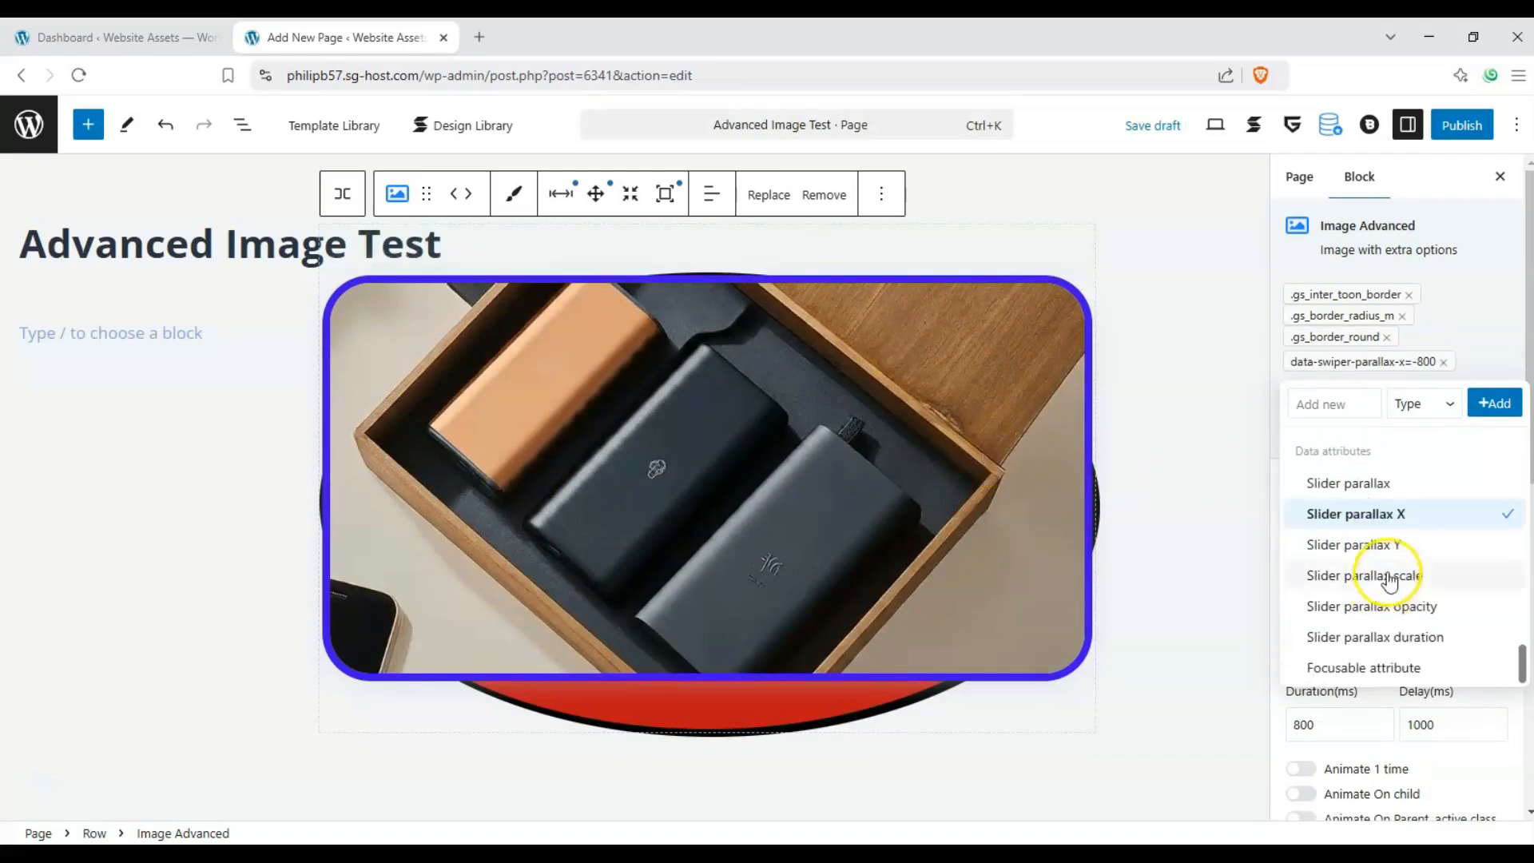
{"action": "left_click", "coordinate": [1400, 519]}
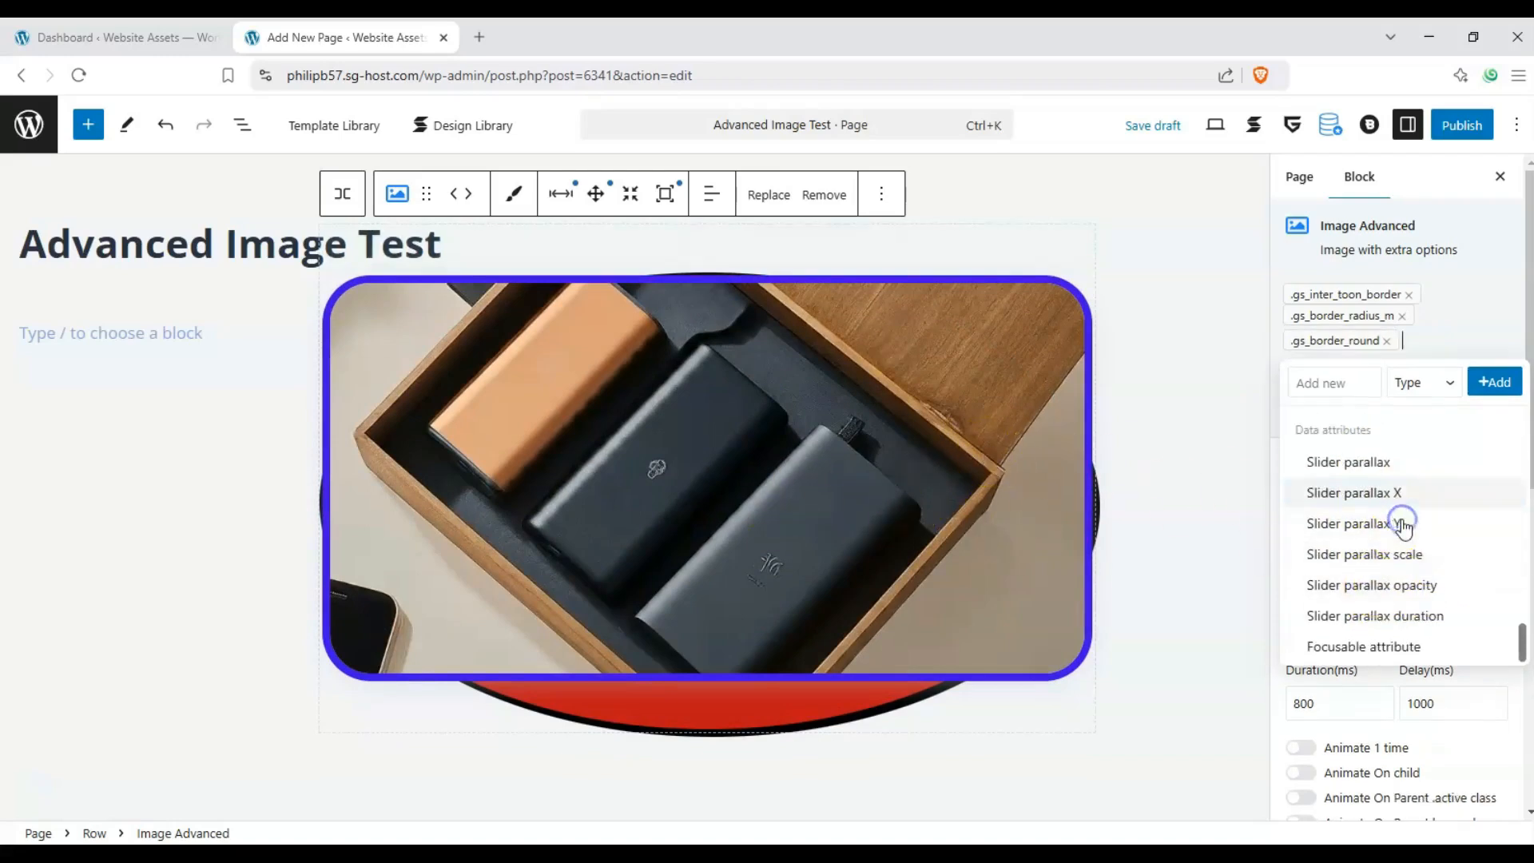
{"action": "left_click", "coordinate": [1398, 645]}
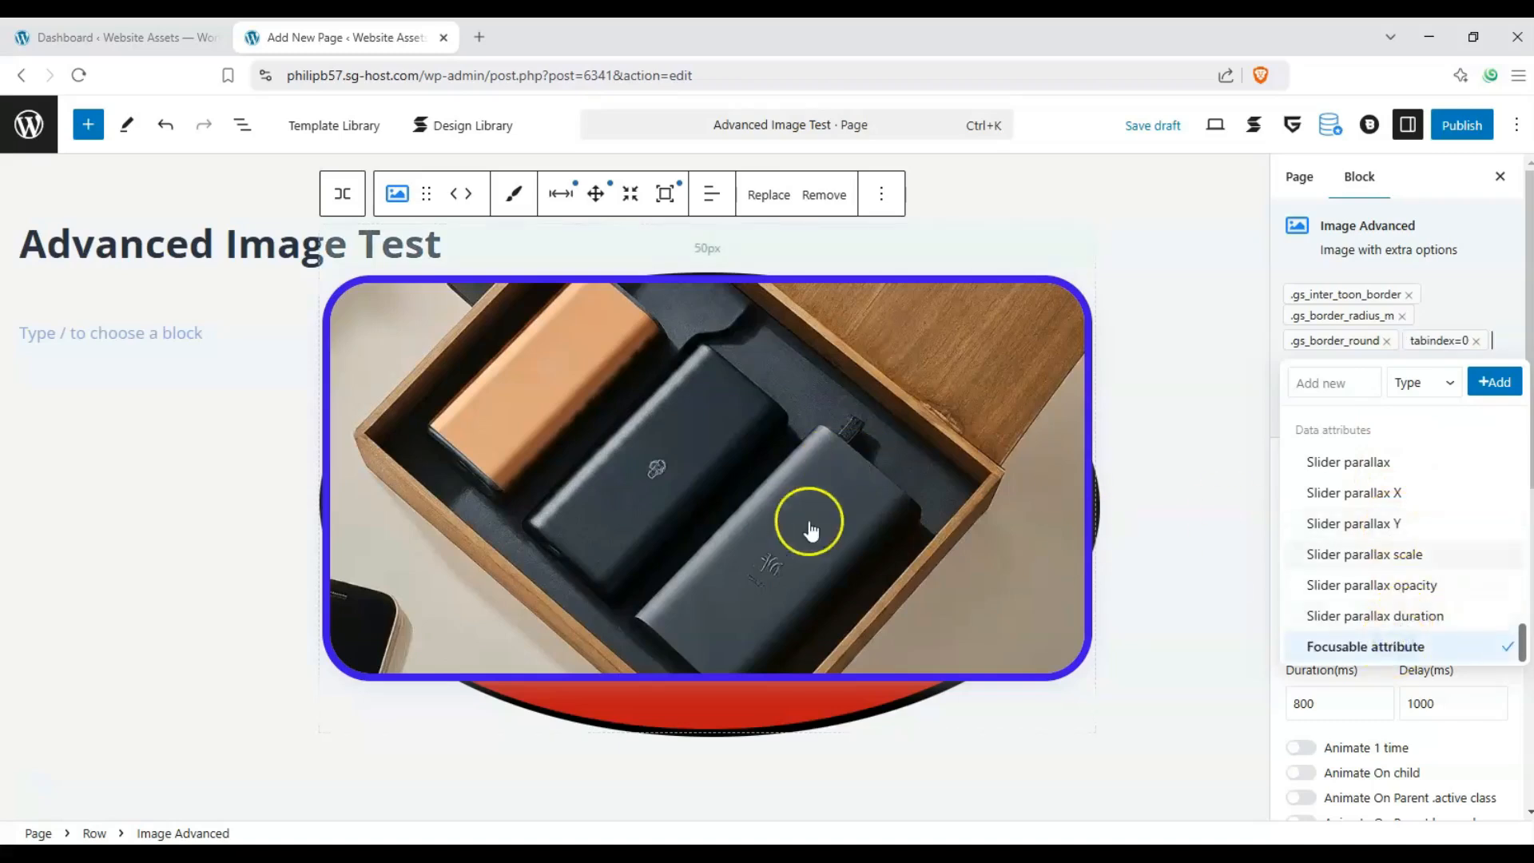
{"action": "left_click", "coordinate": [1400, 645]}
Step: Apply the Perspective and rotate class preset to the image block and publish the page
{"action": "scroll", "coordinate": [1375, 551], "scroll_direction": "up", "scroll_amount": 6}
{"action": "scroll", "coordinate": [1374, 552], "scroll_direction": "up", "scroll_amount": 5}
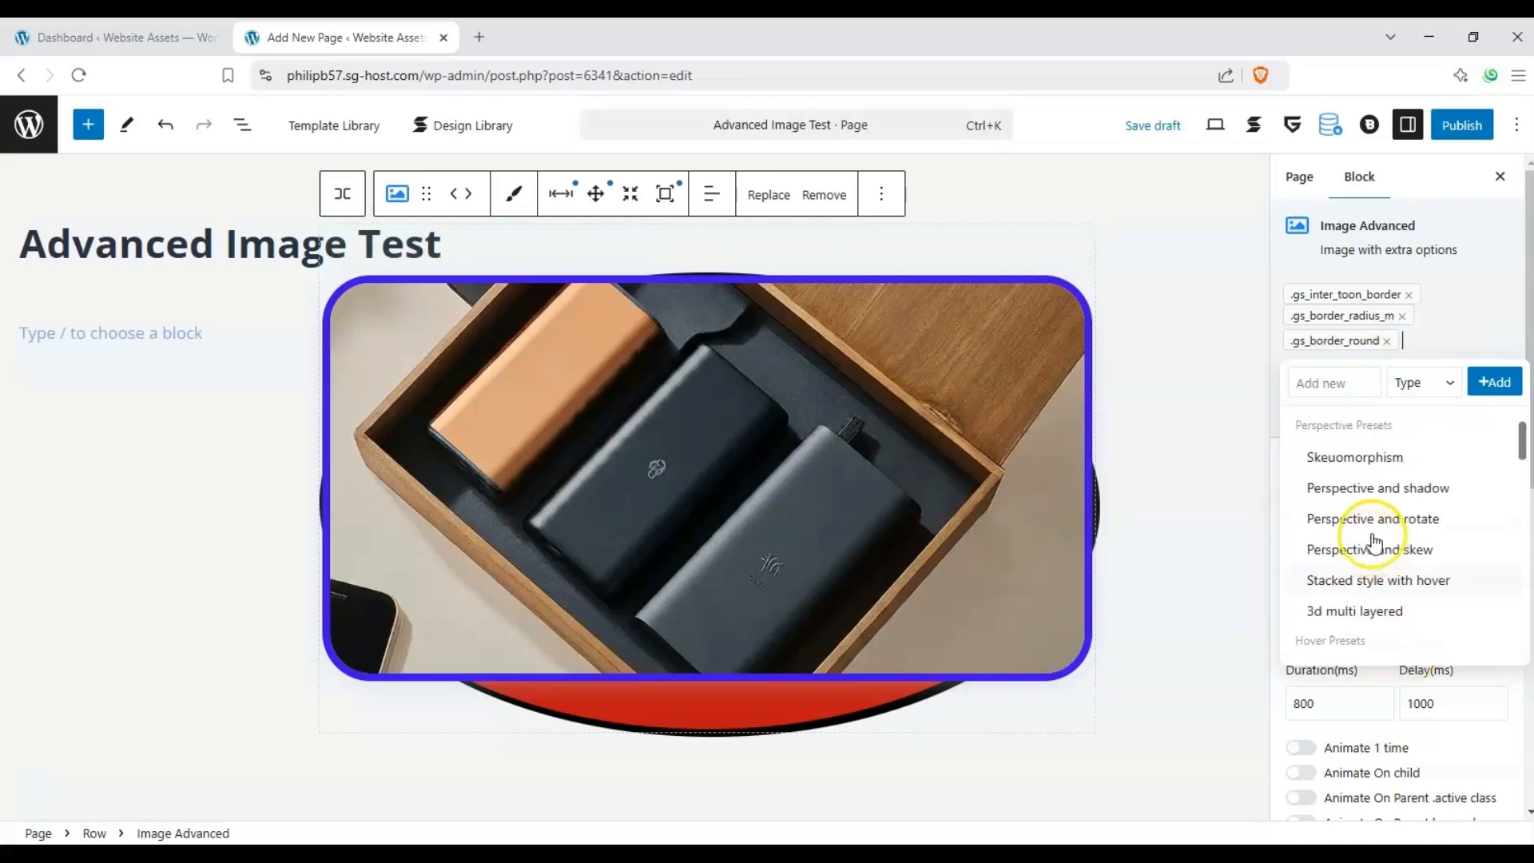
{"action": "left_click", "coordinate": [1365, 555]}
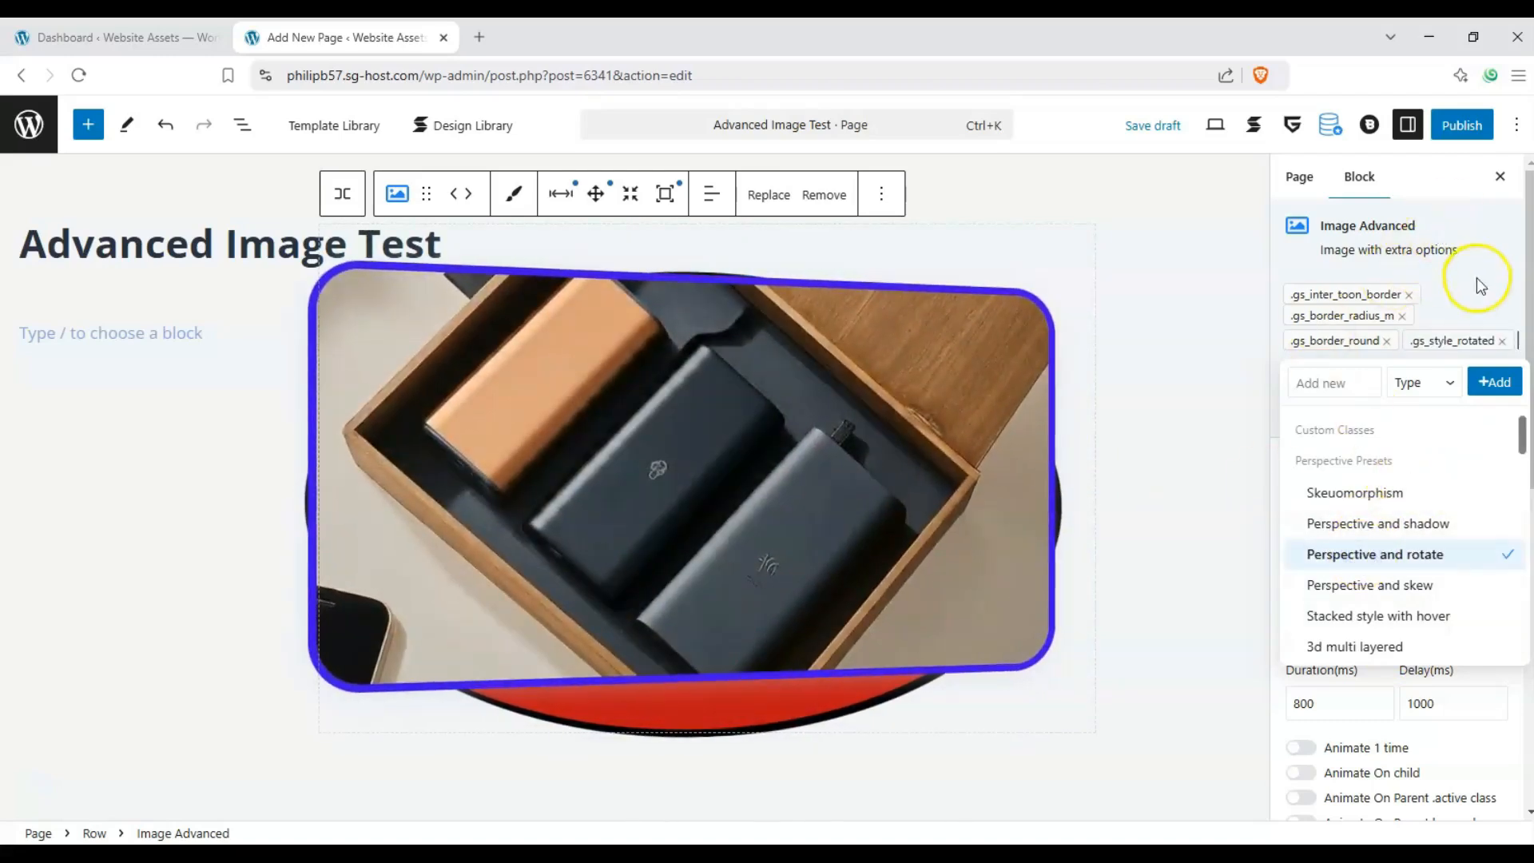
{"action": "left_click", "coordinate": [1473, 124]}
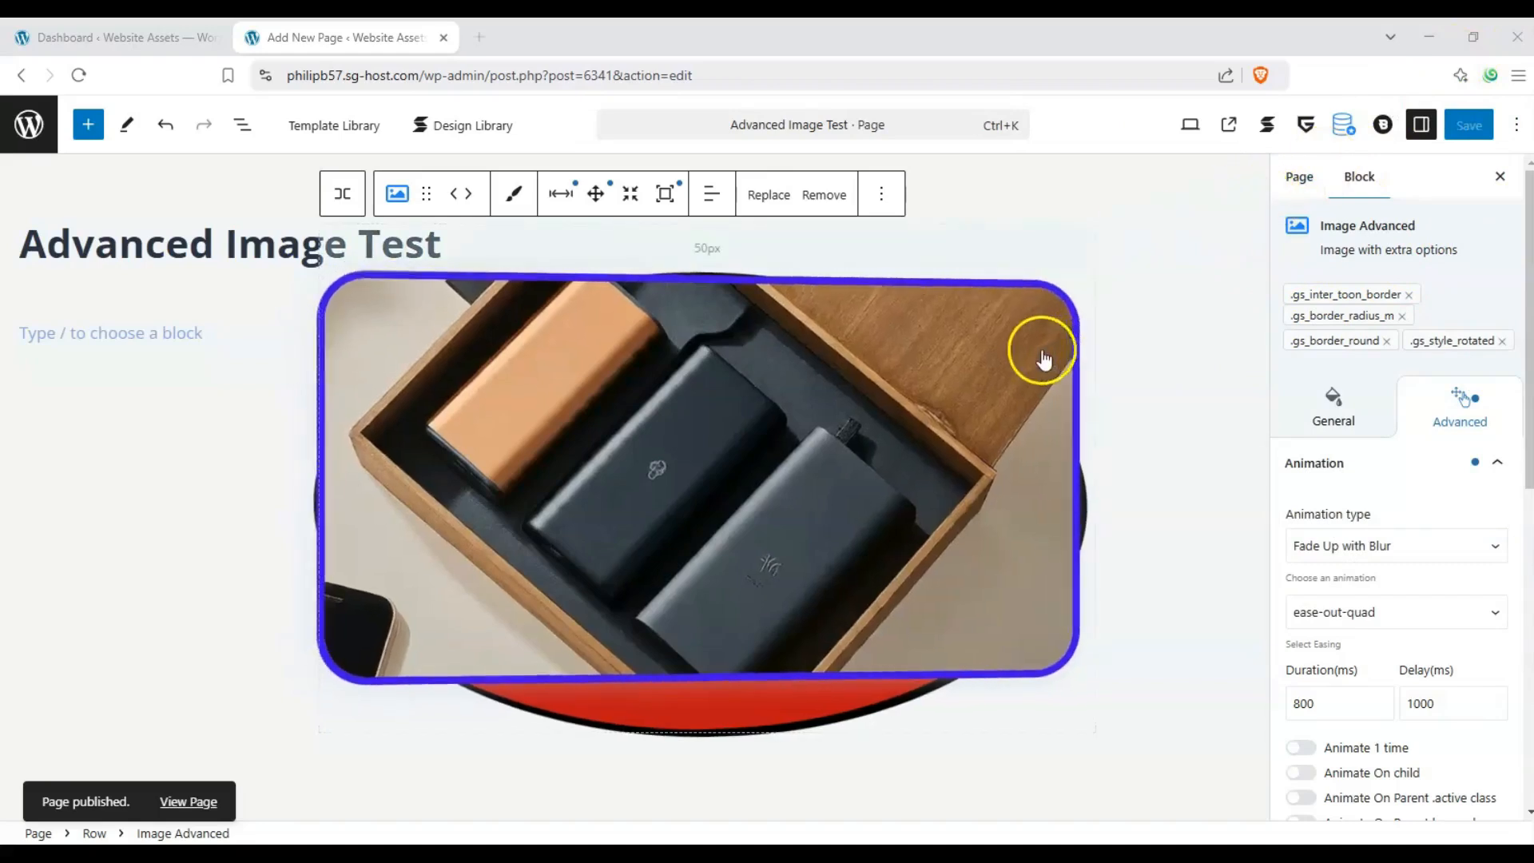
Step: View the published page, open and close the image's lightbox, and examine the image's placement
{"action": "left_click", "coordinate": [1230, 127]}
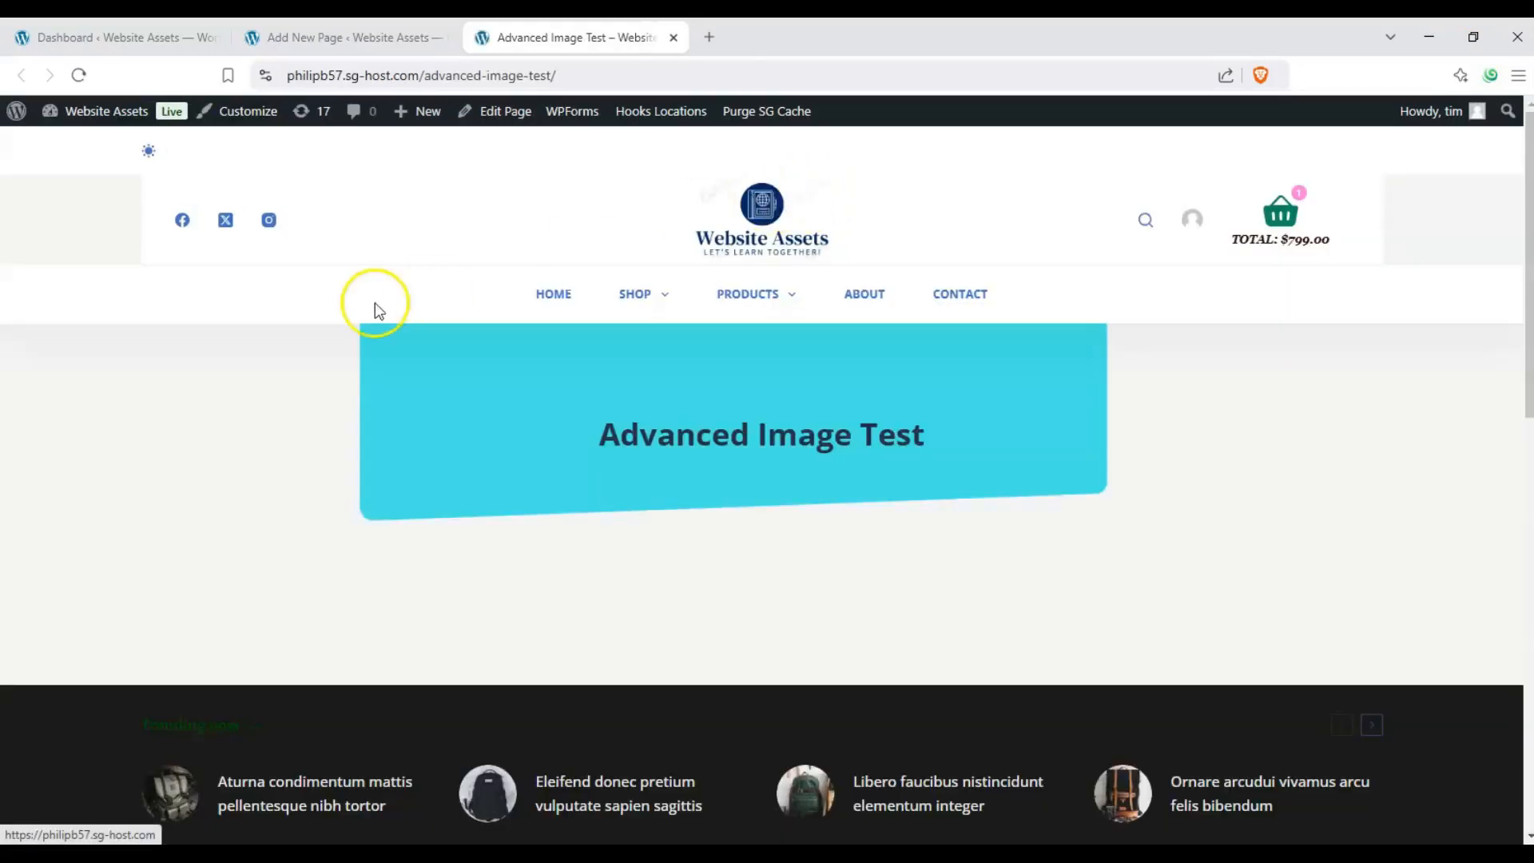
{"action": "scroll", "coordinate": [401, 414], "scroll_direction": "down", "scroll_amount": 1}
{"action": "scroll", "coordinate": [401, 414], "scroll_direction": "up", "scroll_amount": 1}
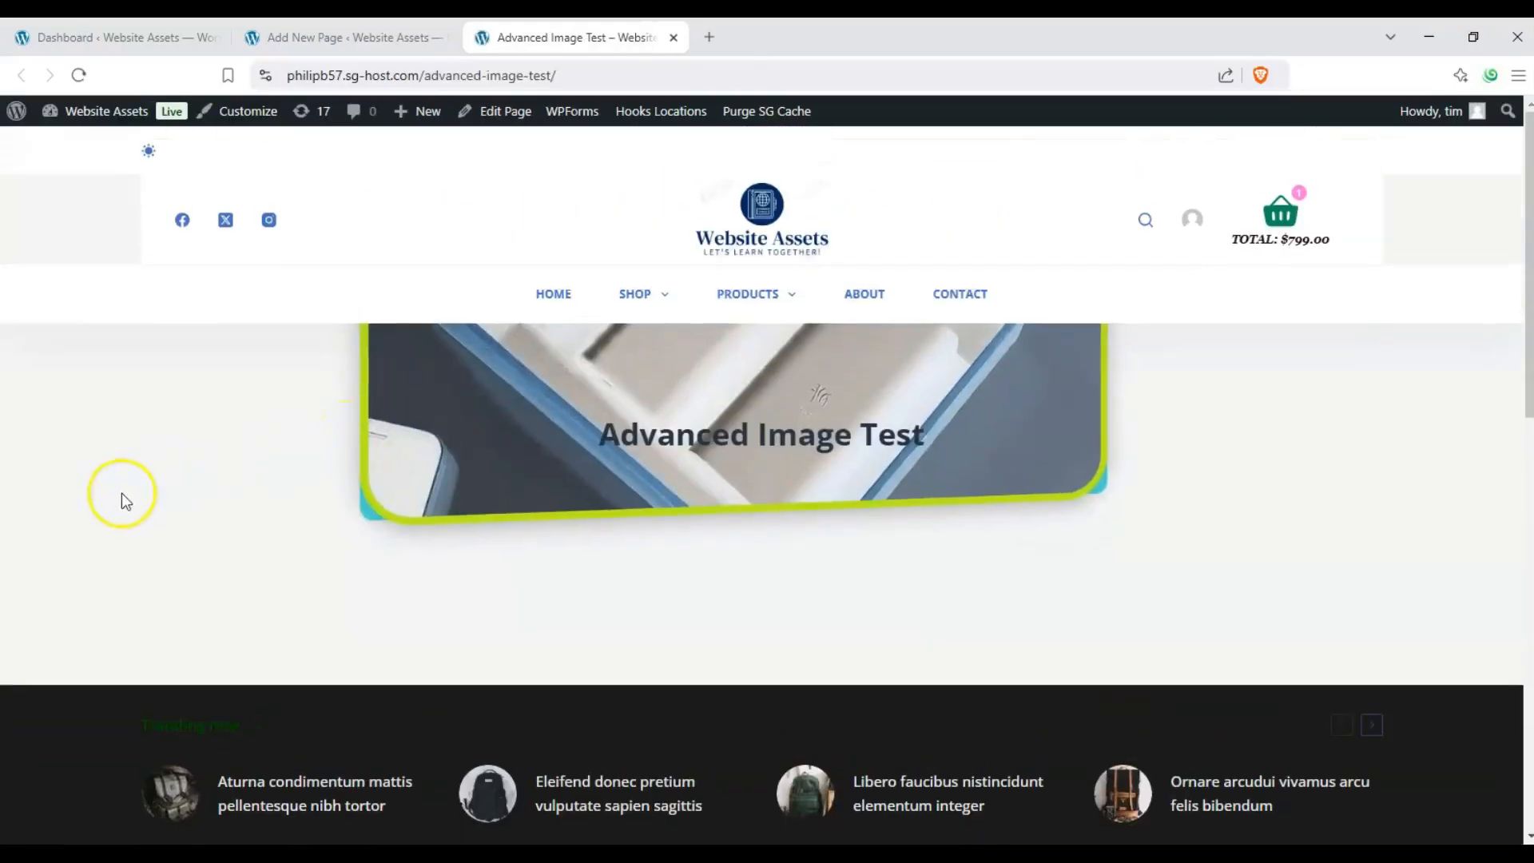
{"action": "left_click", "coordinate": [363, 515]}
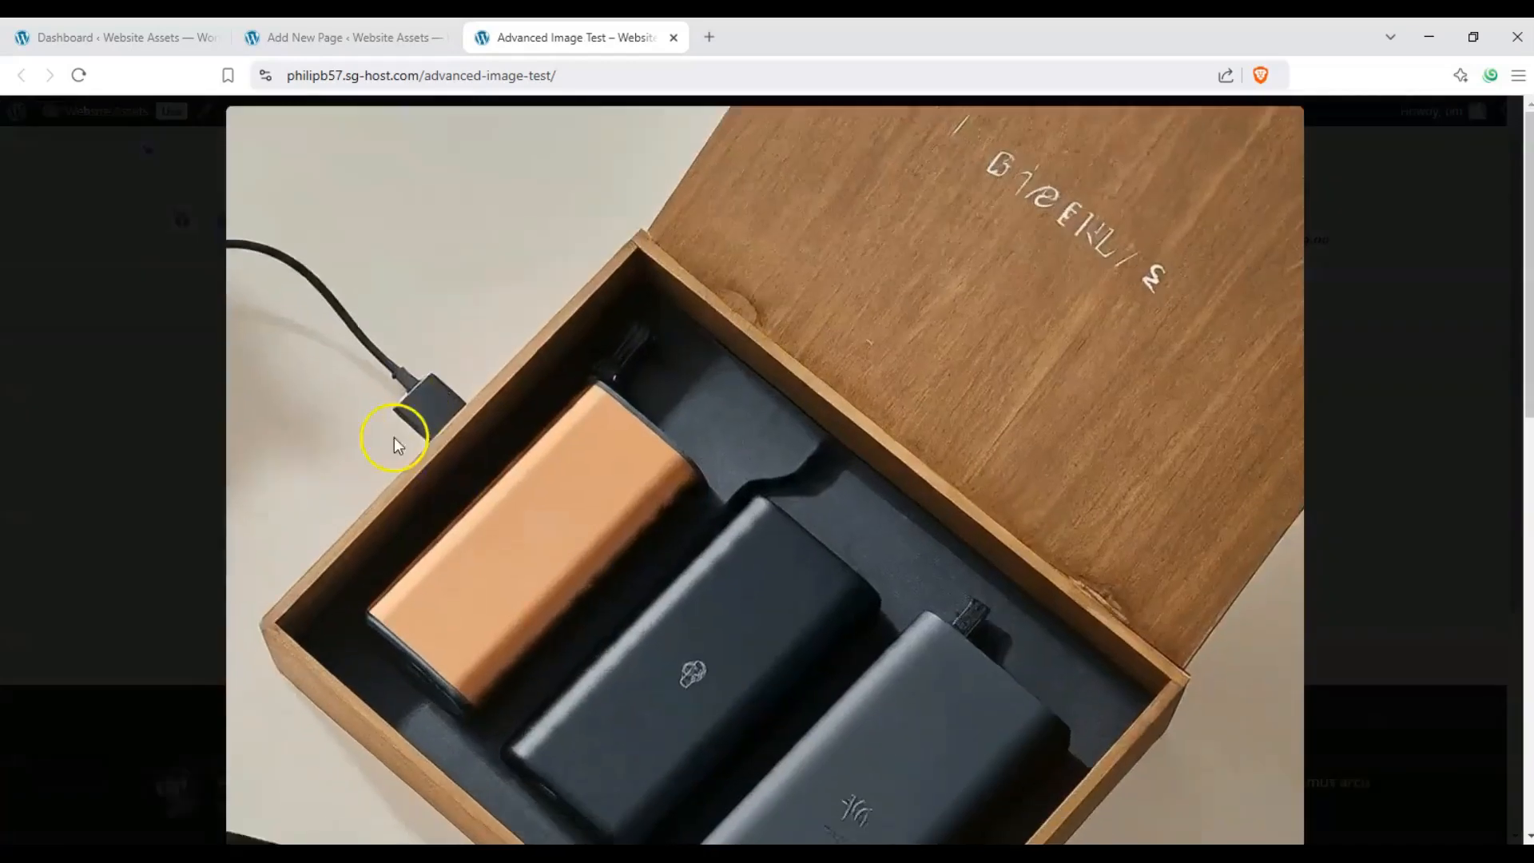
{"action": "left_click", "coordinate": [392, 438]}
{"action": "left_click", "coordinate": [390, 432]}
{"action": "left_click", "coordinate": [489, 434]}
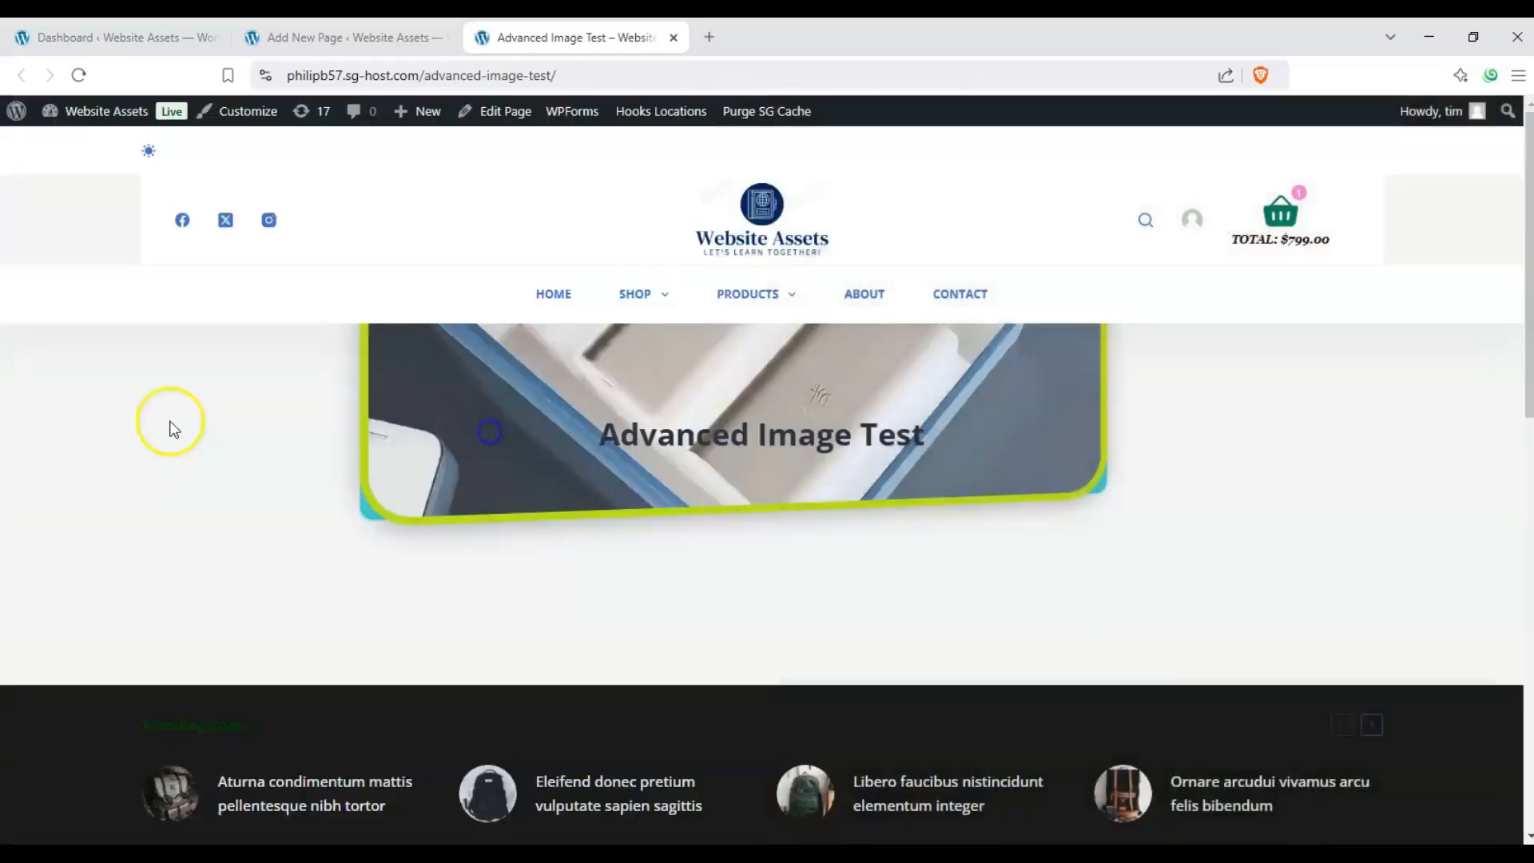
{"action": "scroll", "coordinate": [373, 446], "scroll_direction": "down", "scroll_amount": 5}
{"action": "scroll", "coordinate": [388, 462], "scroll_direction": "up", "scroll_amount": 2}
{"action": "scroll", "coordinate": [390, 467], "scroll_direction": "up", "scroll_amount": 3}
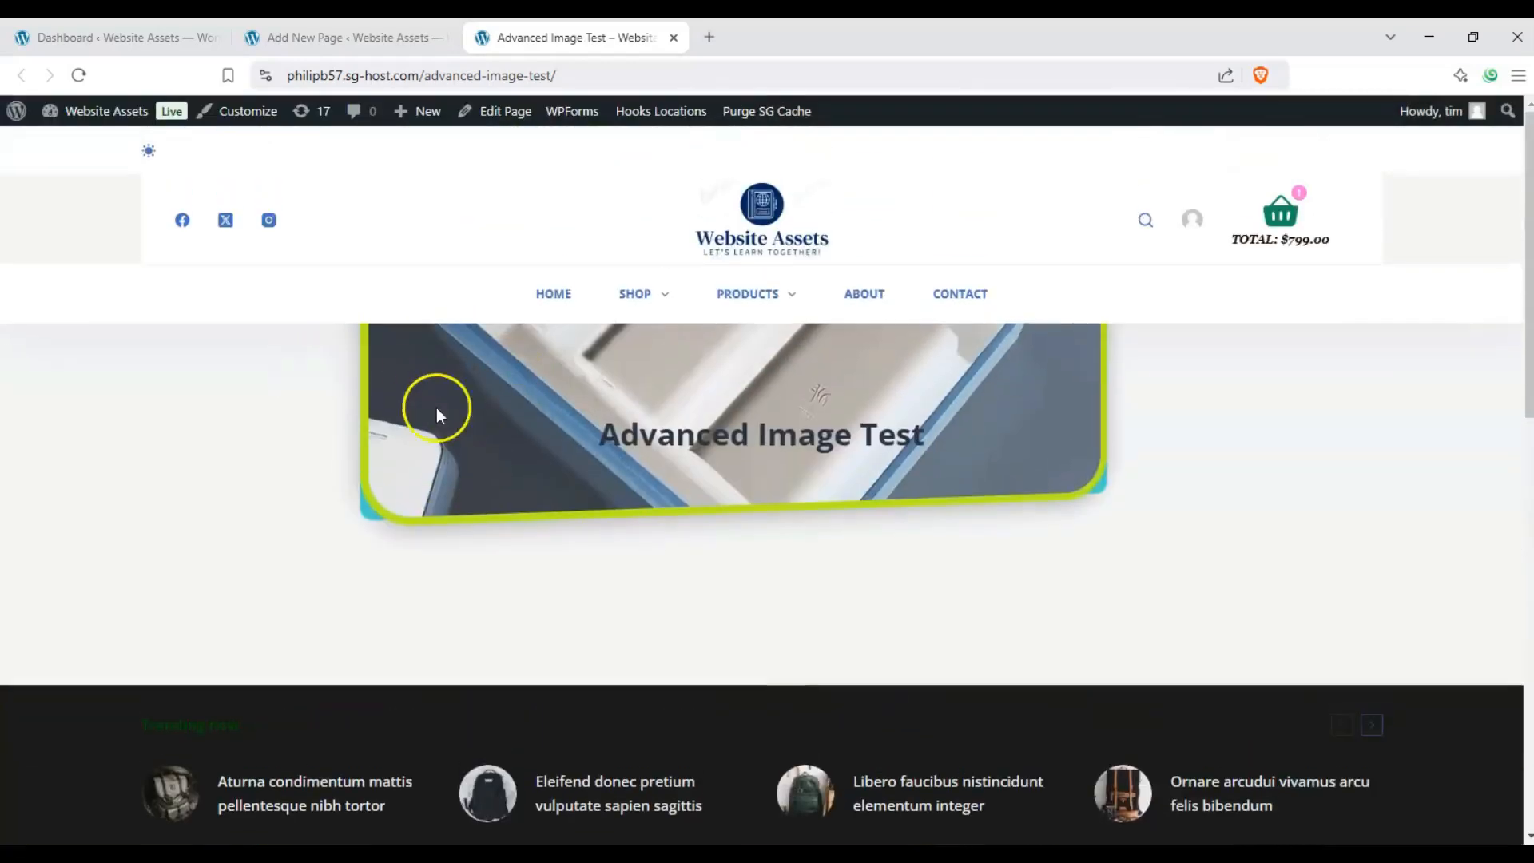
Step: Return to the page editor, reset the image block's margin and padding in its Spacing settings, and save the page
{"action": "key", "text": "ctrl+shift+Tab"}
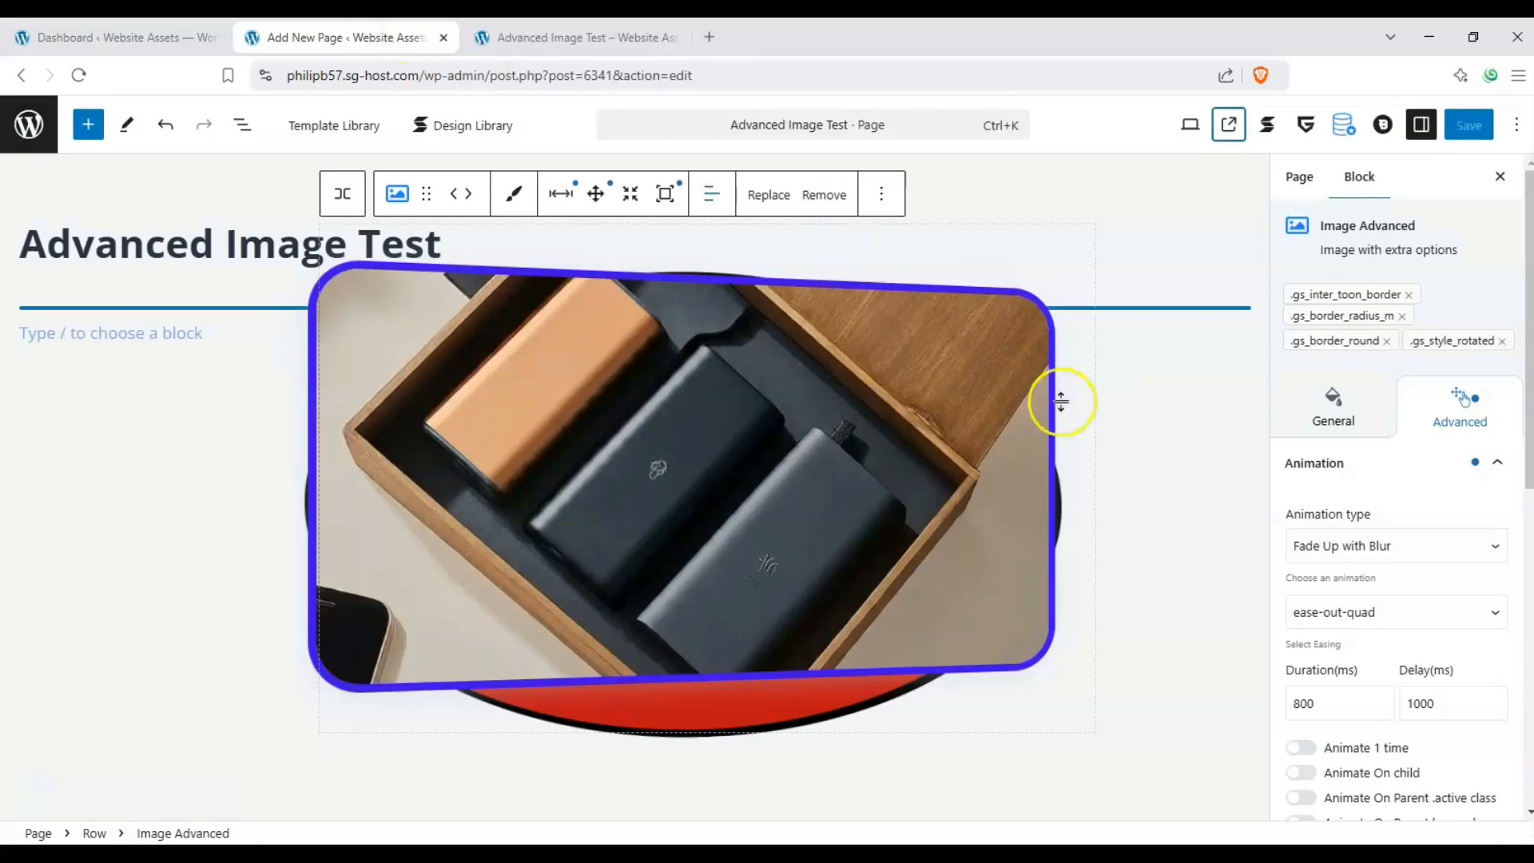
{"action": "left_click", "coordinate": [1504, 468]}
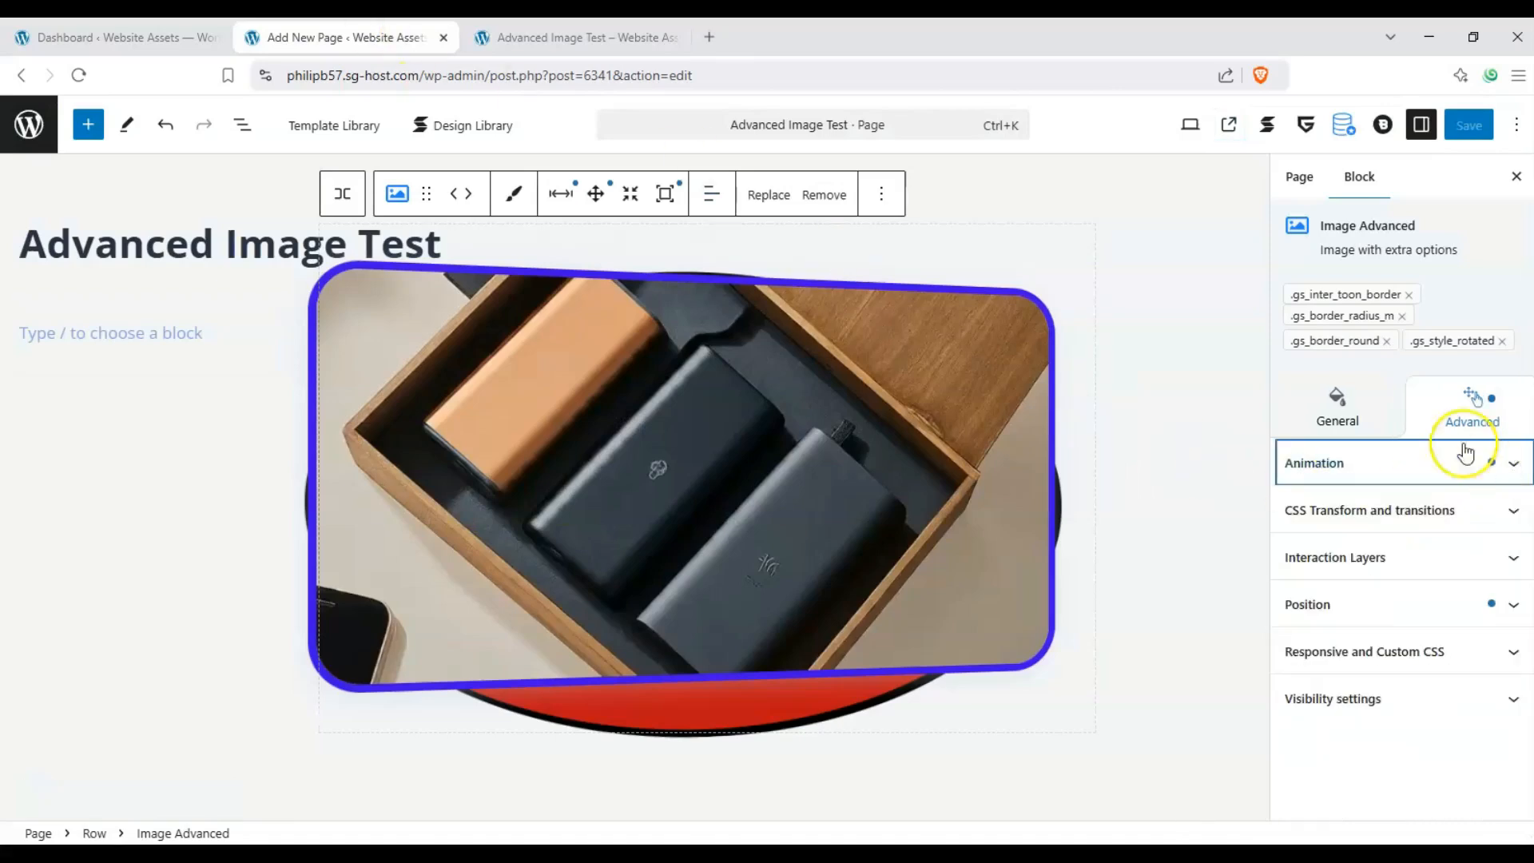
{"action": "left_click", "coordinate": [1356, 403]}
{"action": "scroll", "coordinate": [1486, 519], "scroll_direction": "down", "scroll_amount": 4}
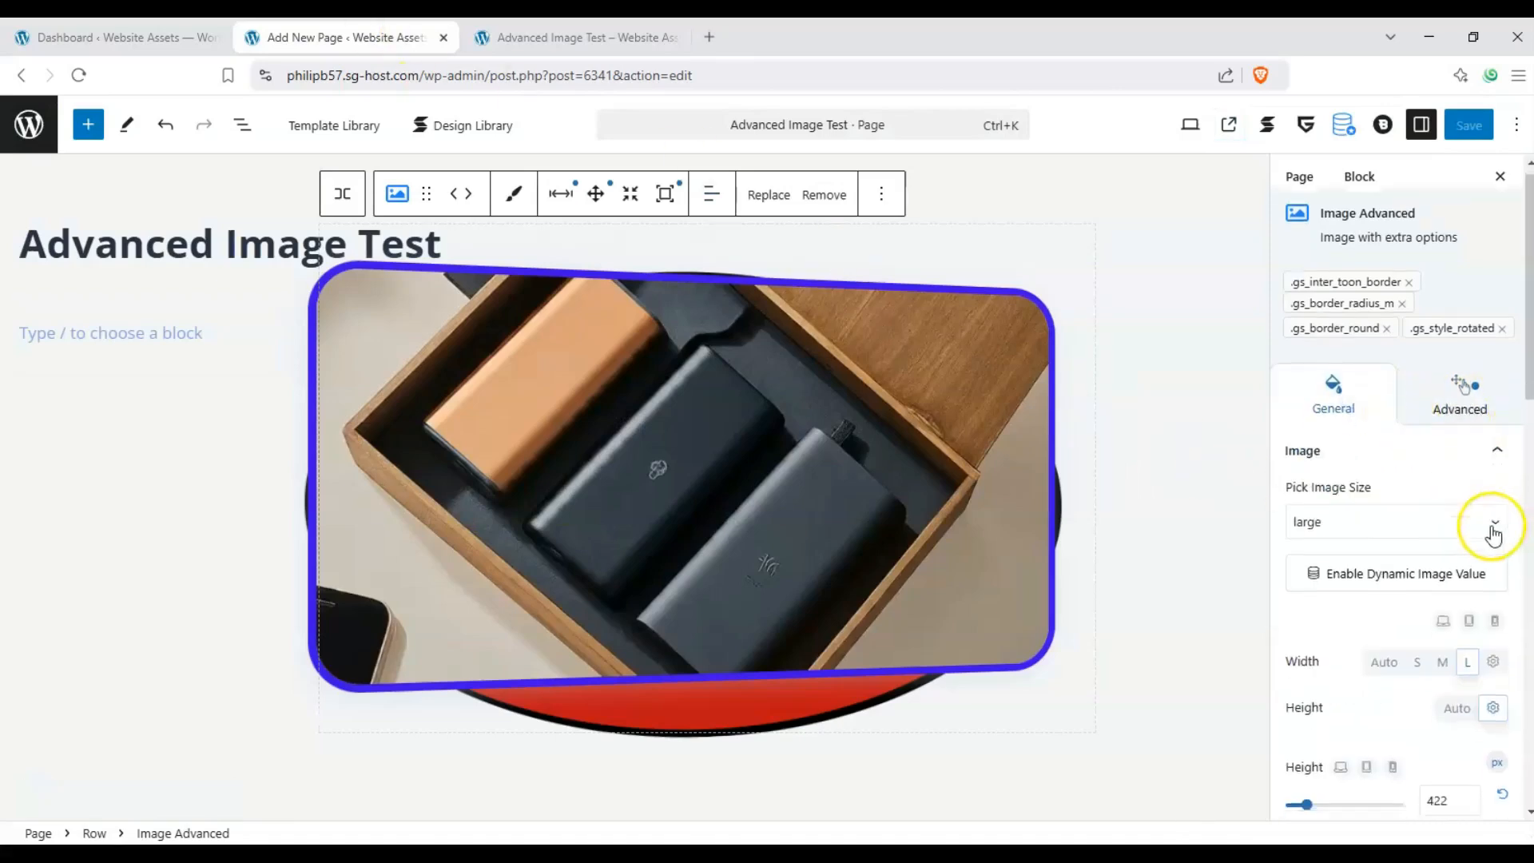
{"action": "scroll", "coordinate": [1351, 570], "scroll_direction": "down", "scroll_amount": 2}
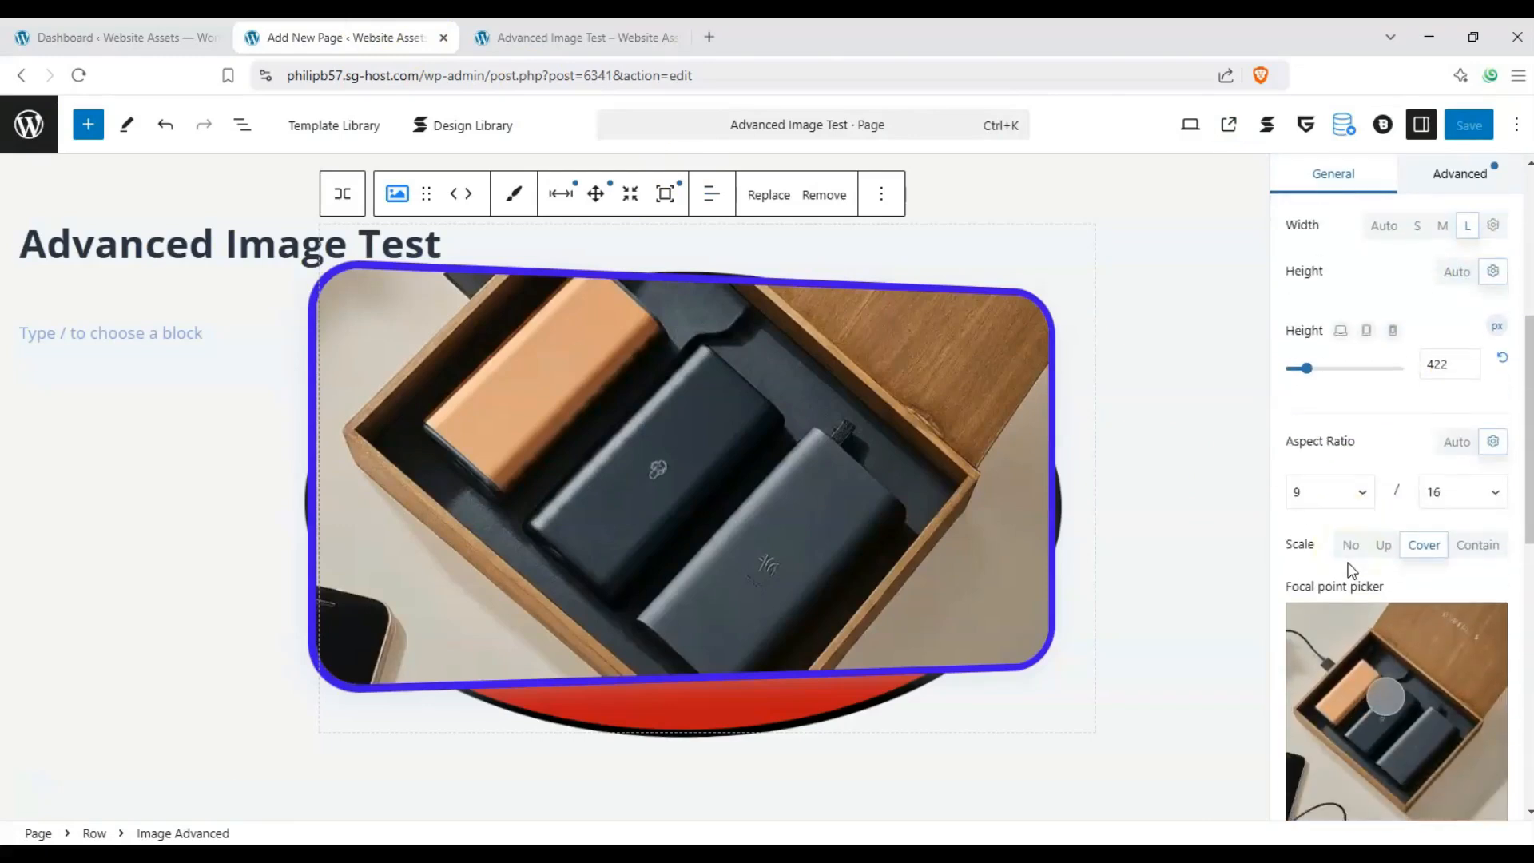
{"action": "scroll", "coordinate": [1351, 570], "scroll_direction": "down", "scroll_amount": 7}
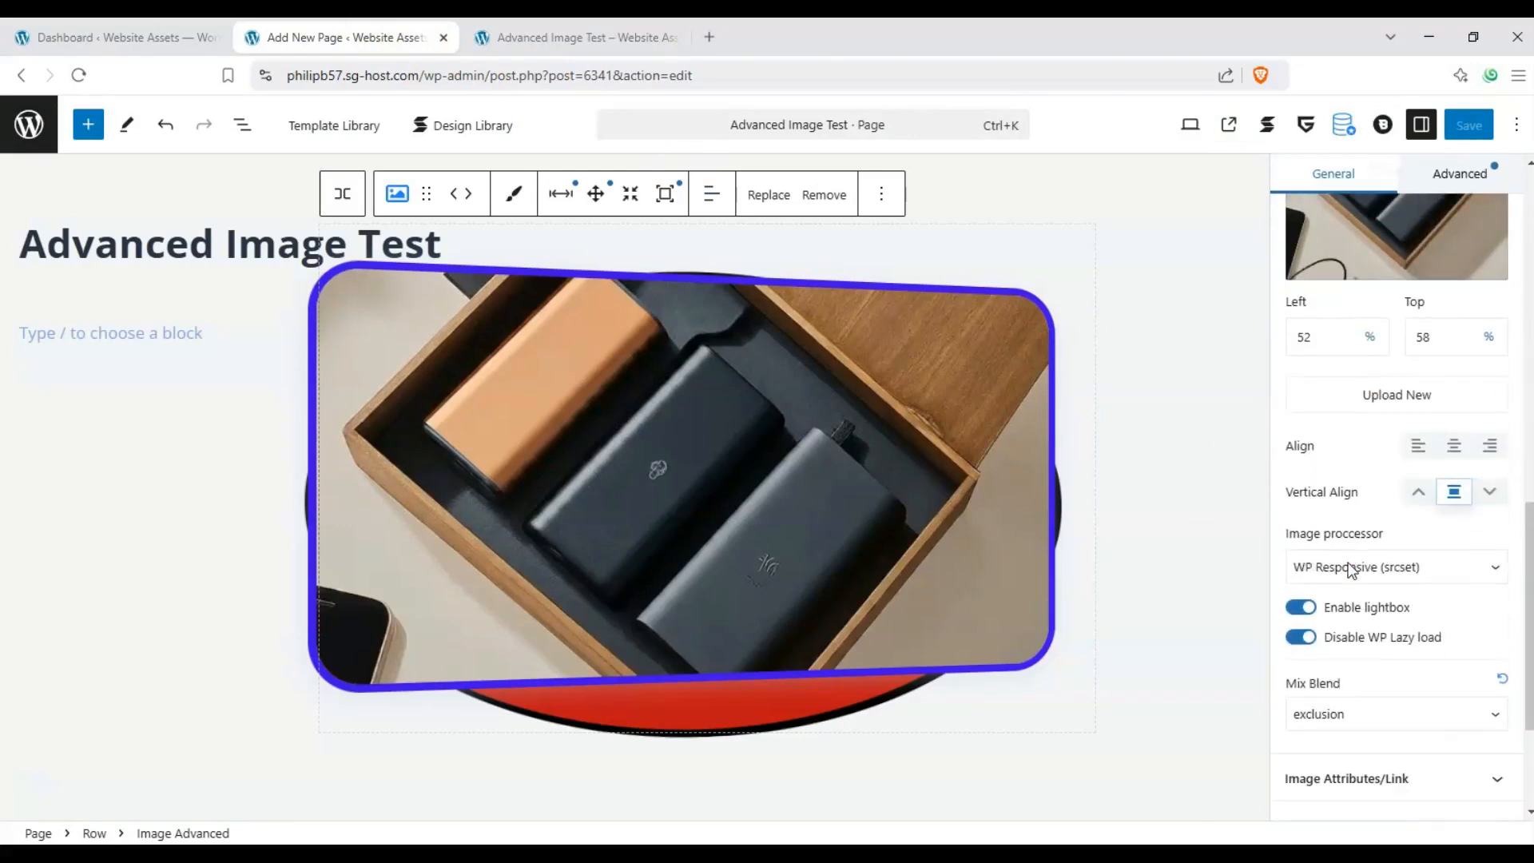
{"action": "scroll", "coordinate": [1350, 570], "scroll_direction": "down", "scroll_amount": 3}
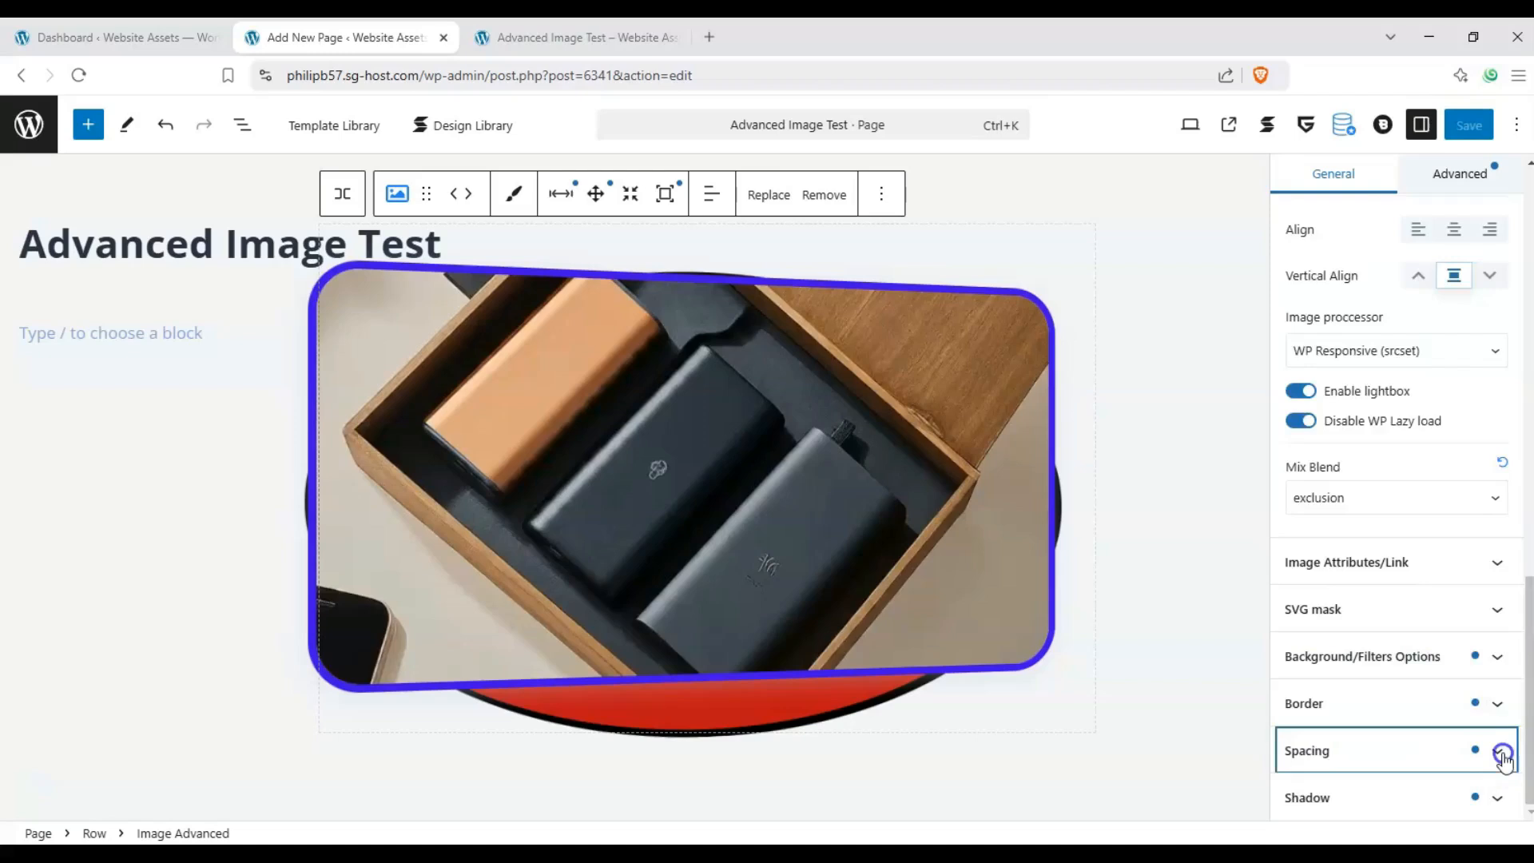
{"action": "left_click", "coordinate": [1498, 751]}
{"action": "left_click", "coordinate": [1502, 433]}
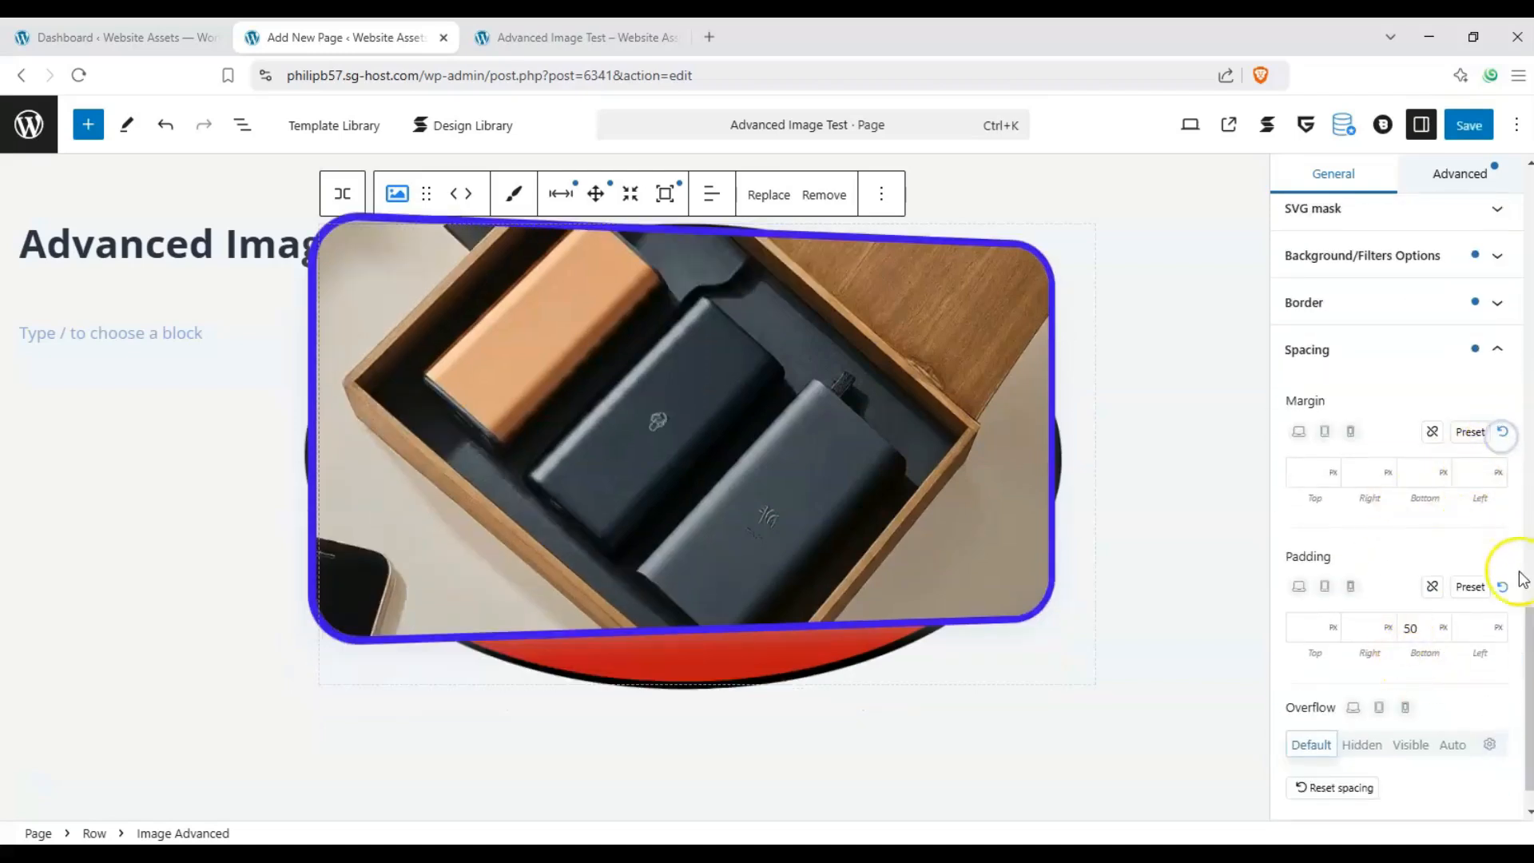
{"action": "left_click", "coordinate": [1504, 589]}
{"action": "key", "text": "ctrl+s"}
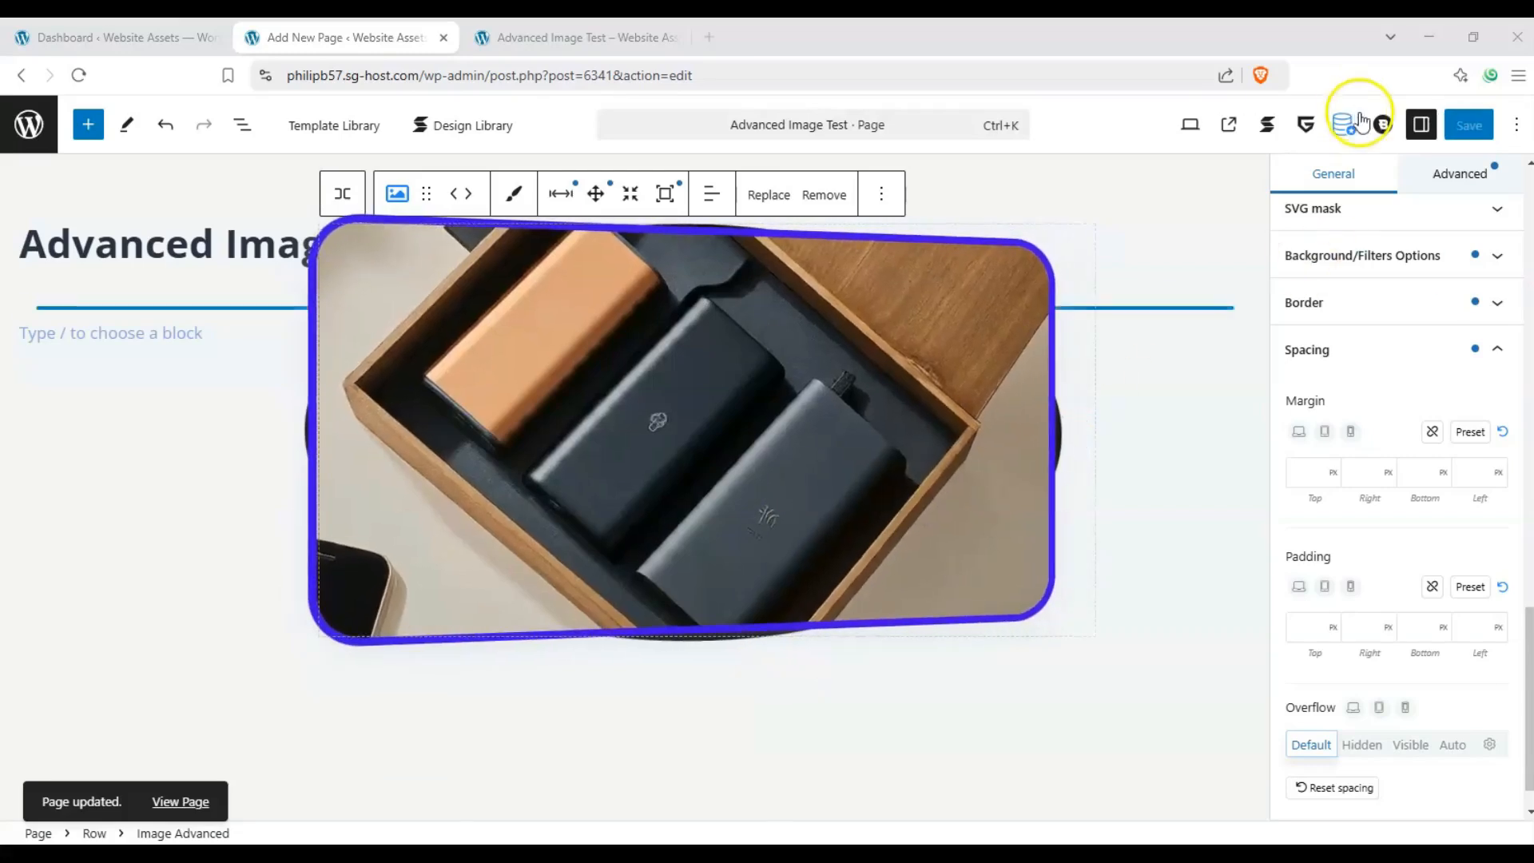
Step: View the updated live page and examine the image's placement relative to the header and page title
{"action": "left_click", "coordinate": [1231, 126]}
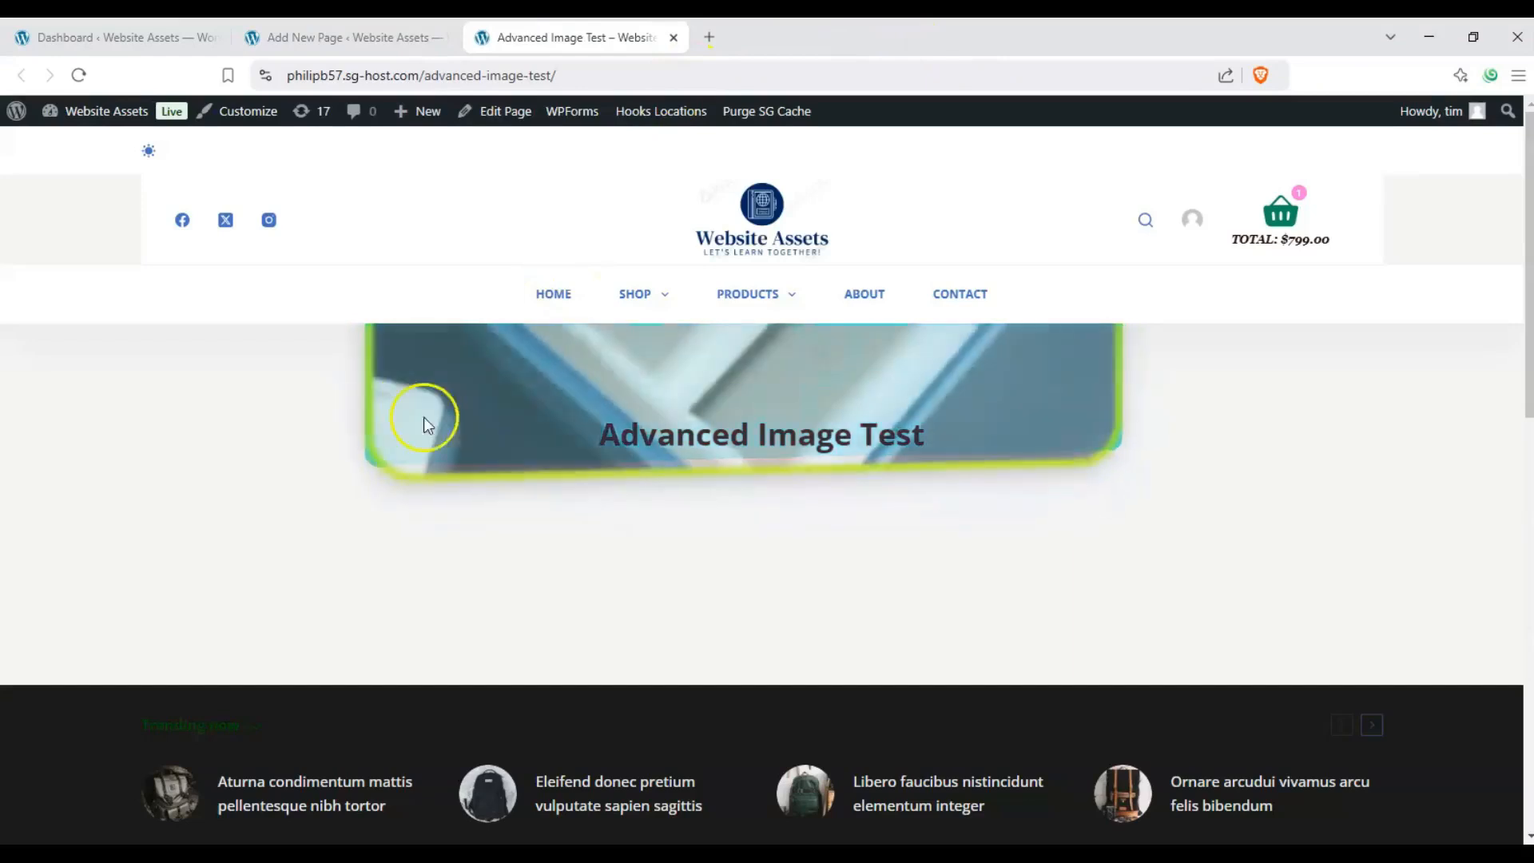
{"action": "scroll", "coordinate": [421, 471], "scroll_direction": "down", "scroll_amount": 1}
{"action": "scroll", "coordinate": [409, 453], "scroll_direction": "down", "scroll_amount": 2}
{"action": "scroll", "coordinate": [408, 453], "scroll_direction": "up", "scroll_amount": 3}
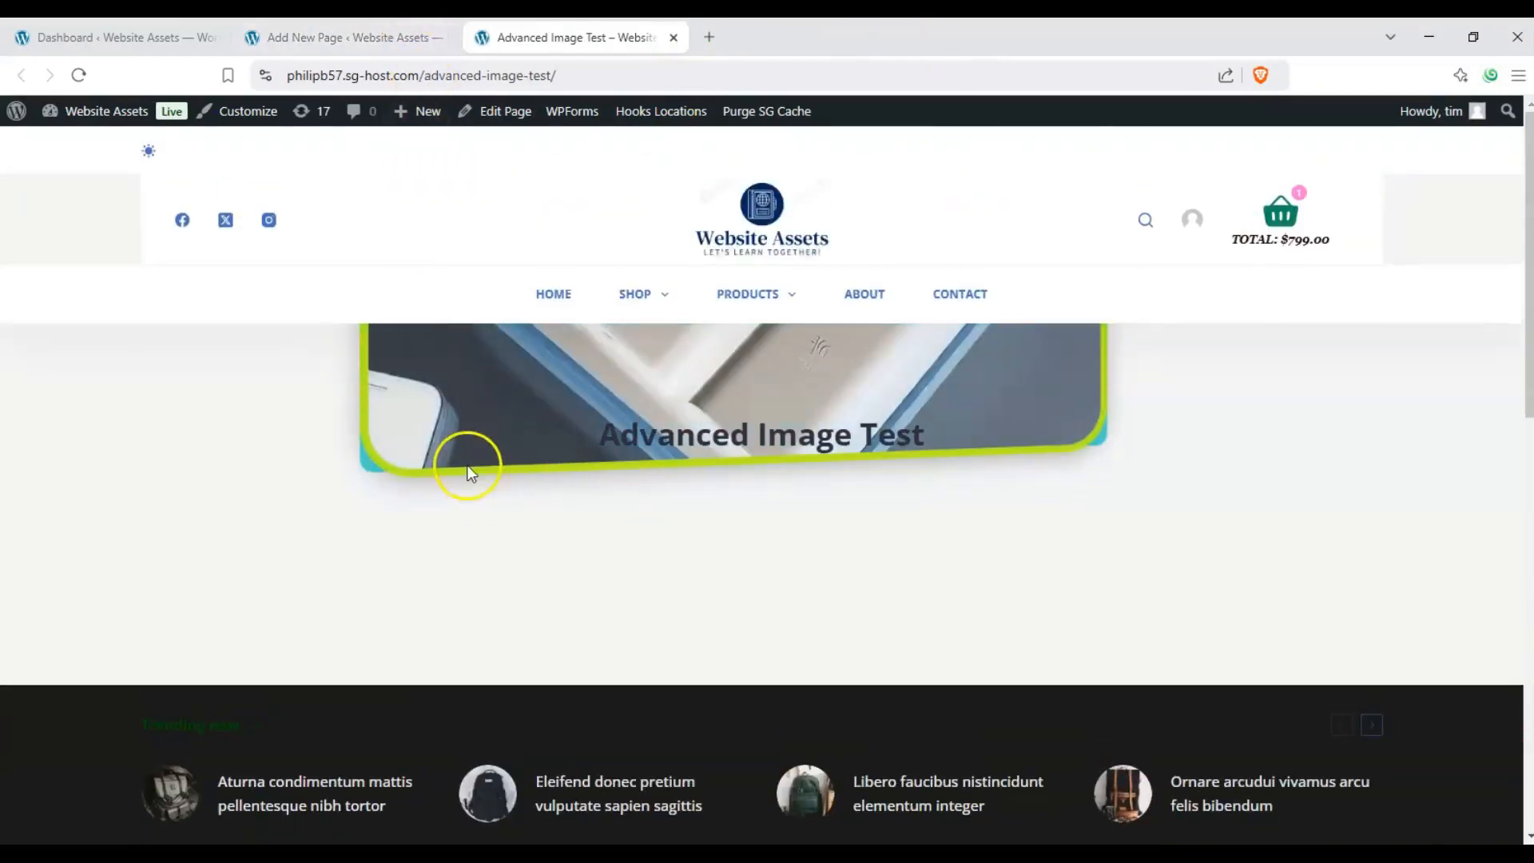
Step: Move the image block lower on the page in the editor, save the page, and view the live version
{"action": "left_click", "coordinate": [410, 42]}
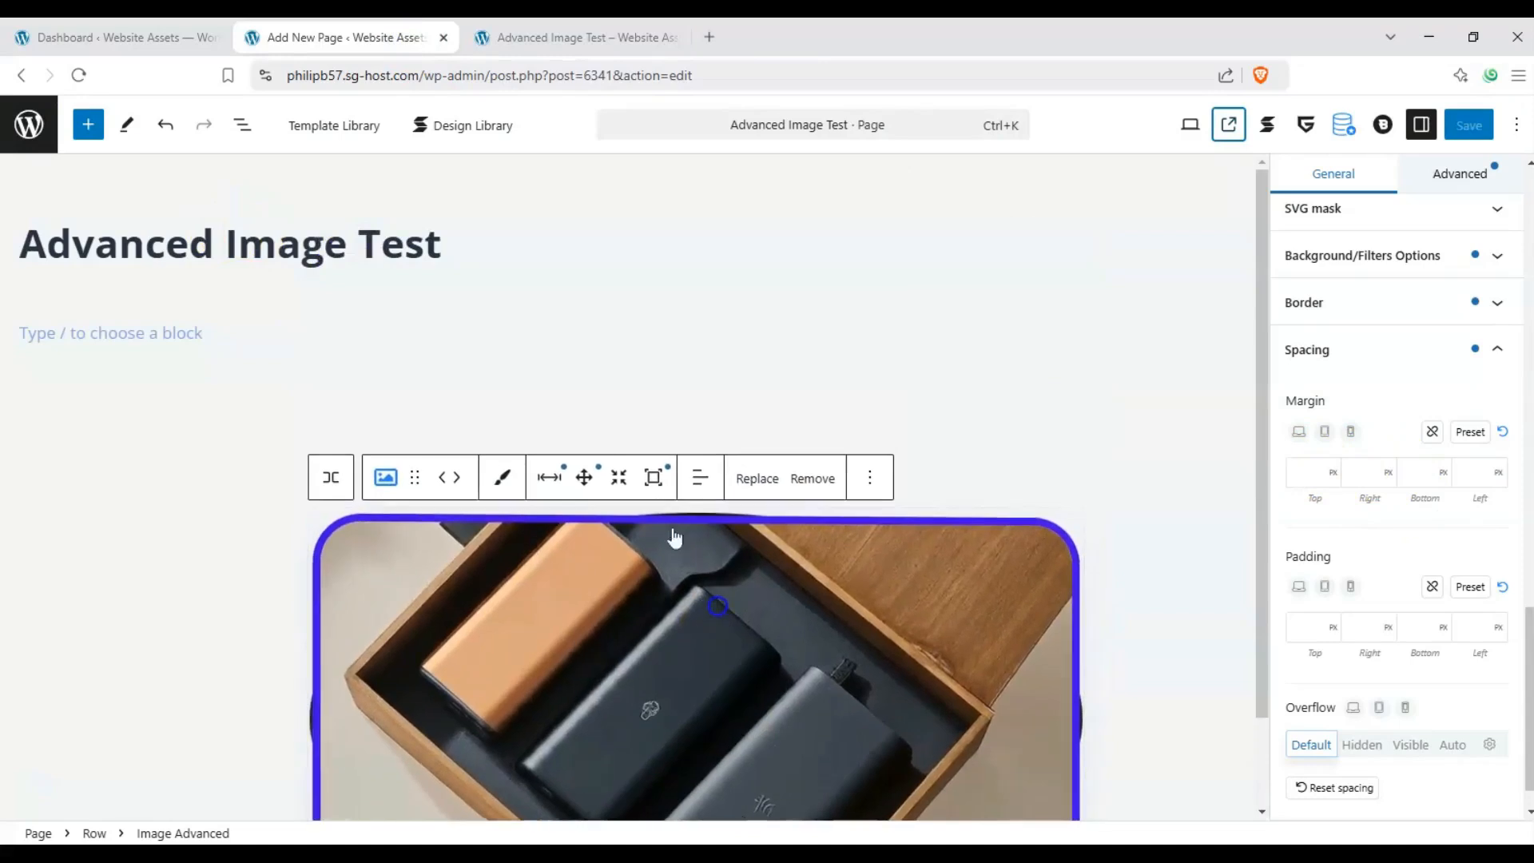
{"action": "scroll", "coordinate": [703, 487], "scroll_direction": "down", "scroll_amount": 1}
{"action": "key", "text": "ctrl+s"}
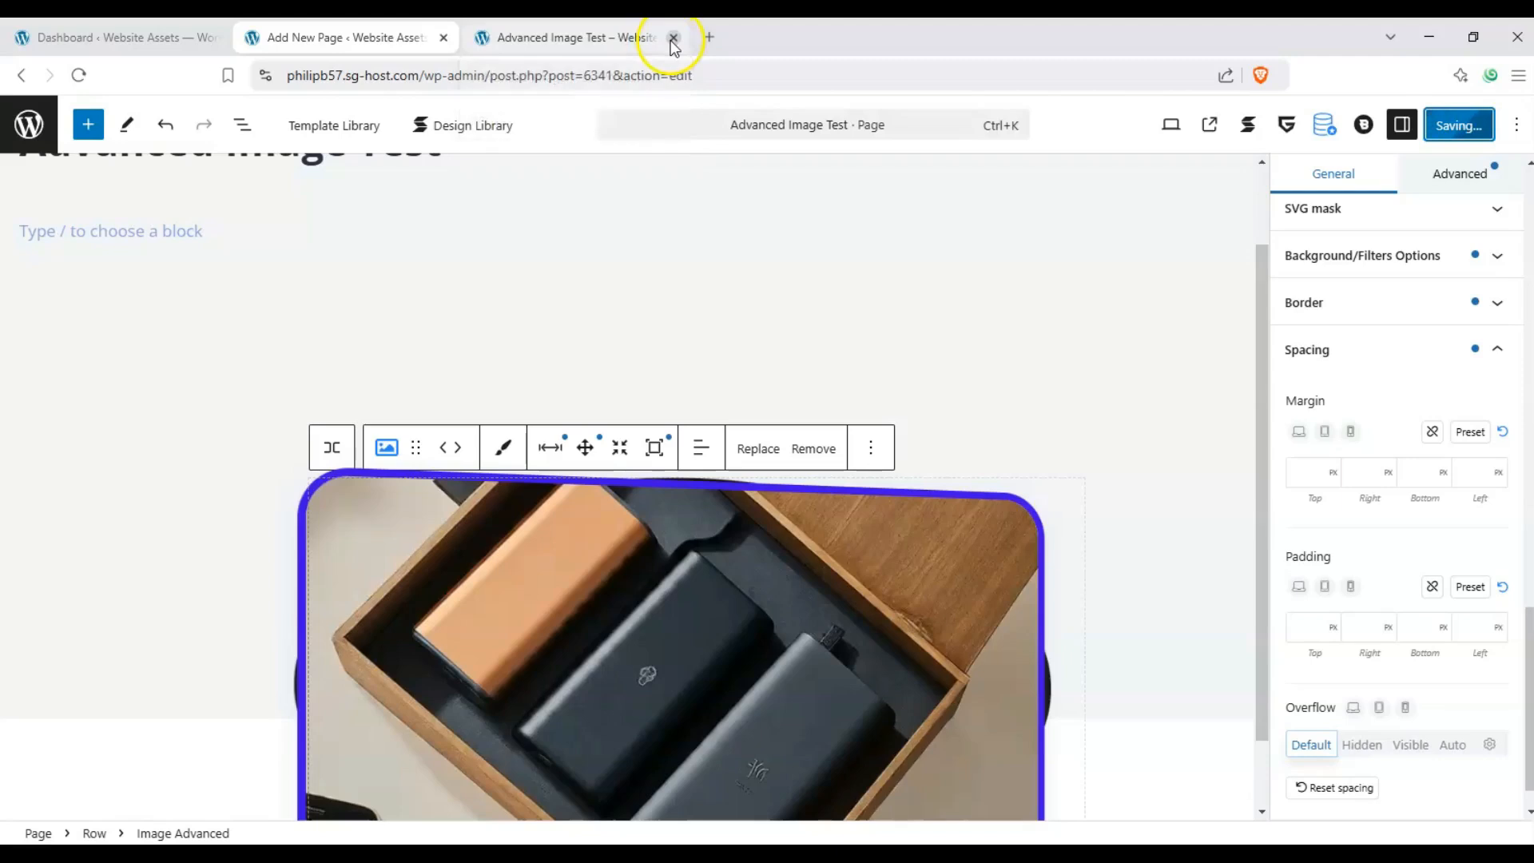
{"action": "left_click", "coordinate": [480, 32]}
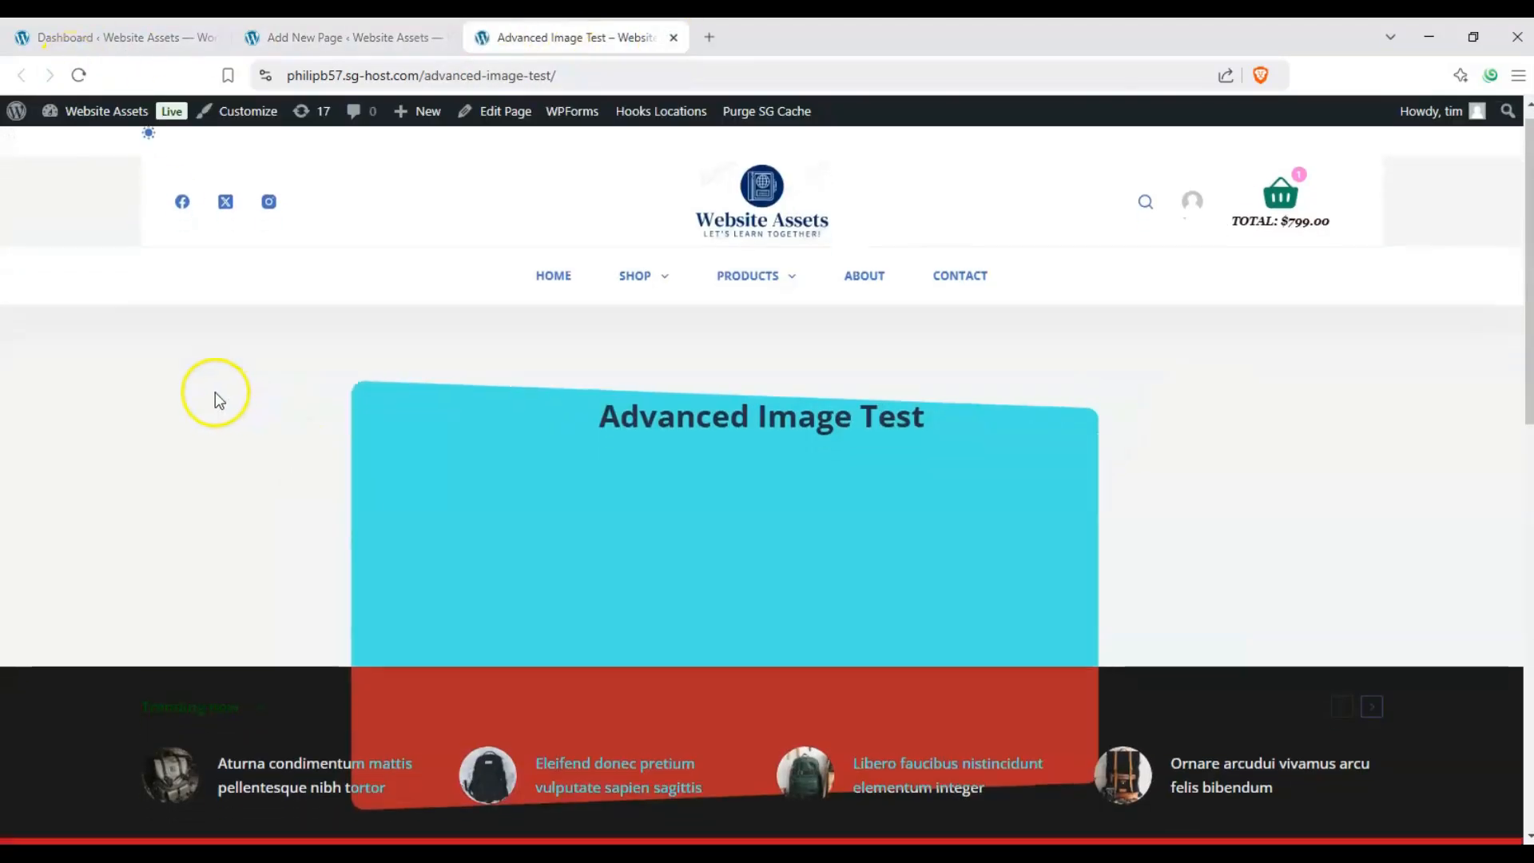
Step: Return to the page editor, reset the image block's Mix Blend setting, and save the page
{"action": "scroll", "coordinate": [214, 392], "scroll_direction": "down", "scroll_amount": 1}
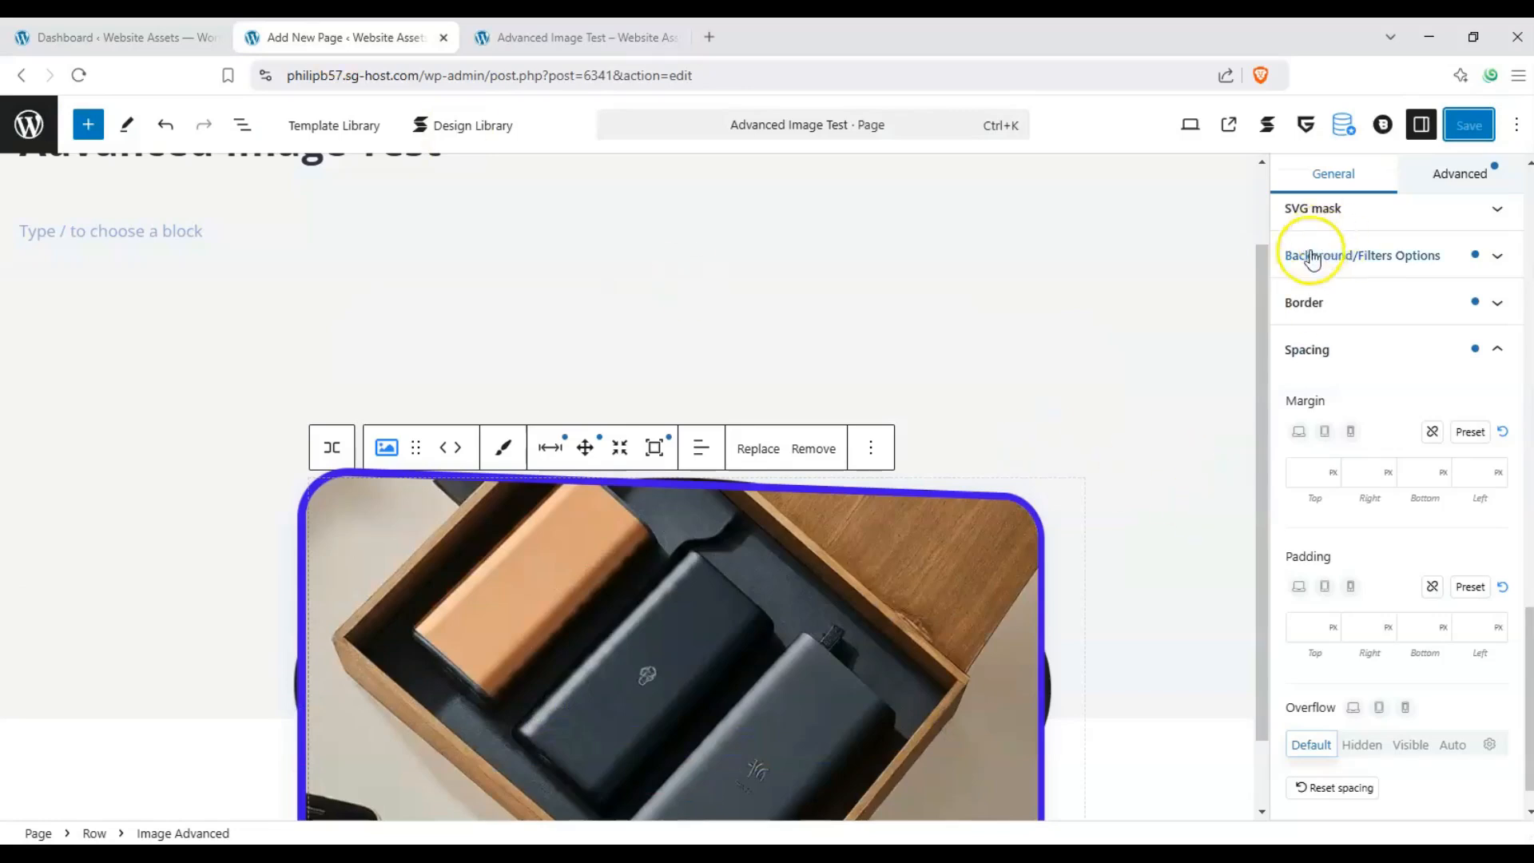
{"action": "scroll", "coordinate": [1407, 280], "scroll_direction": "up", "scroll_amount": 2}
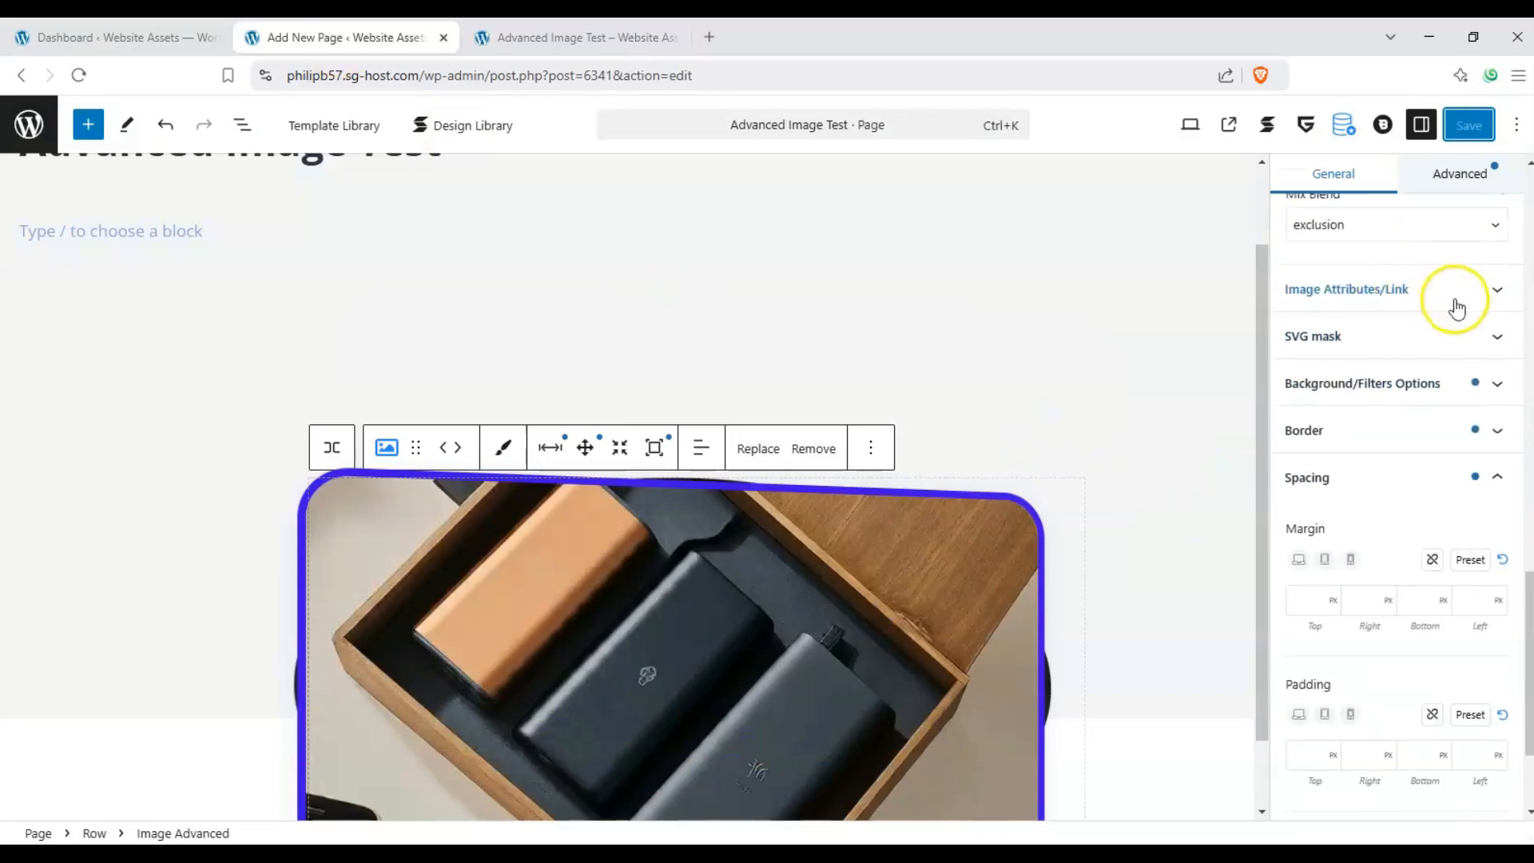
{"action": "scroll", "coordinate": [1502, 343], "scroll_direction": "up", "scroll_amount": 1}
{"action": "left_click", "coordinate": [1500, 450]}
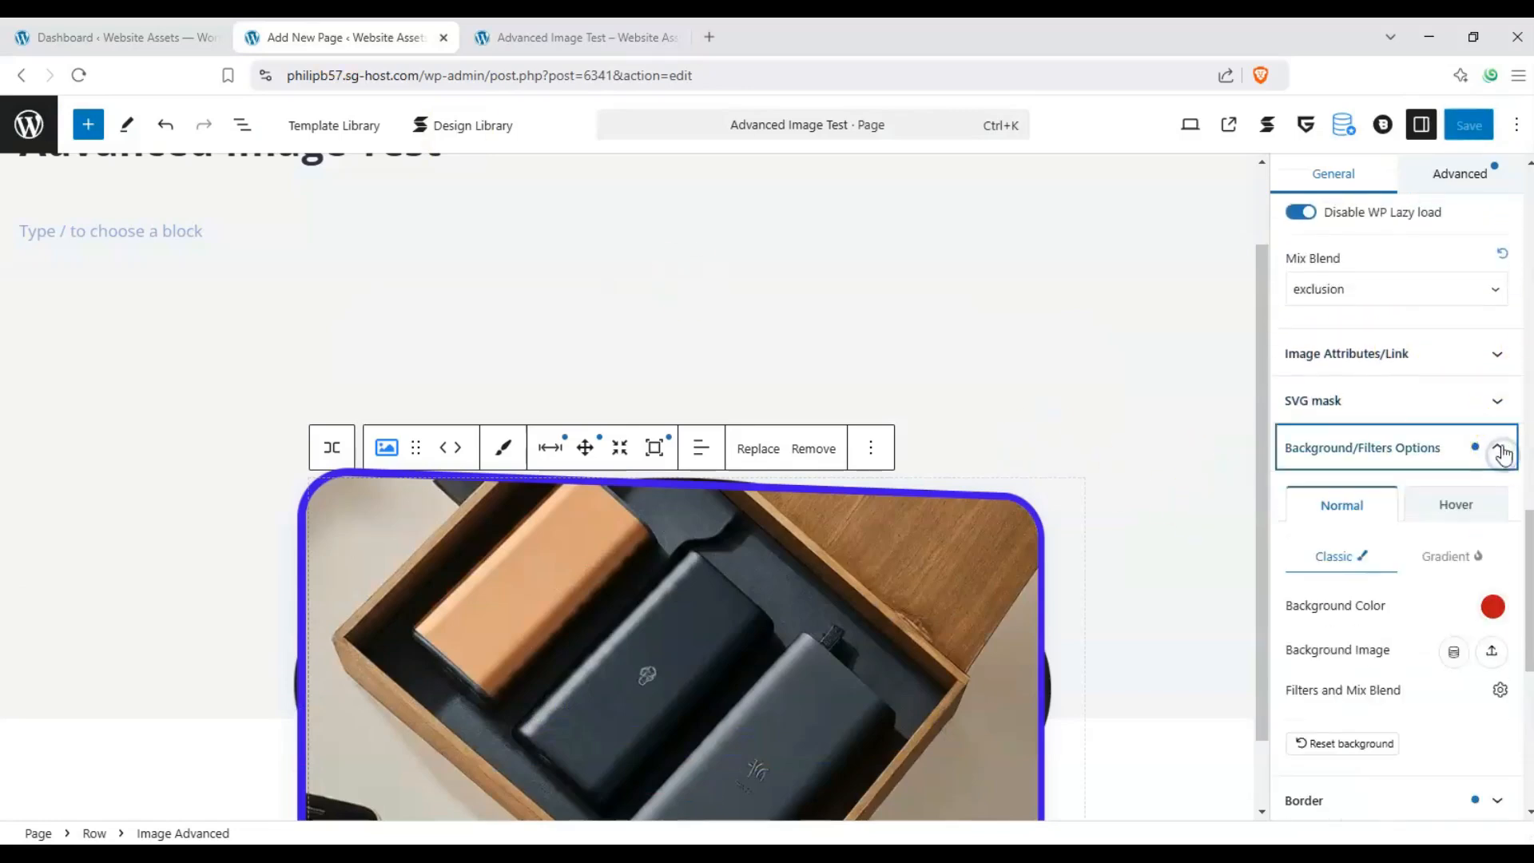
{"action": "left_click", "coordinate": [1500, 449]}
{"action": "scroll", "coordinate": [1470, 408], "scroll_direction": "up", "scroll_amount": 3}
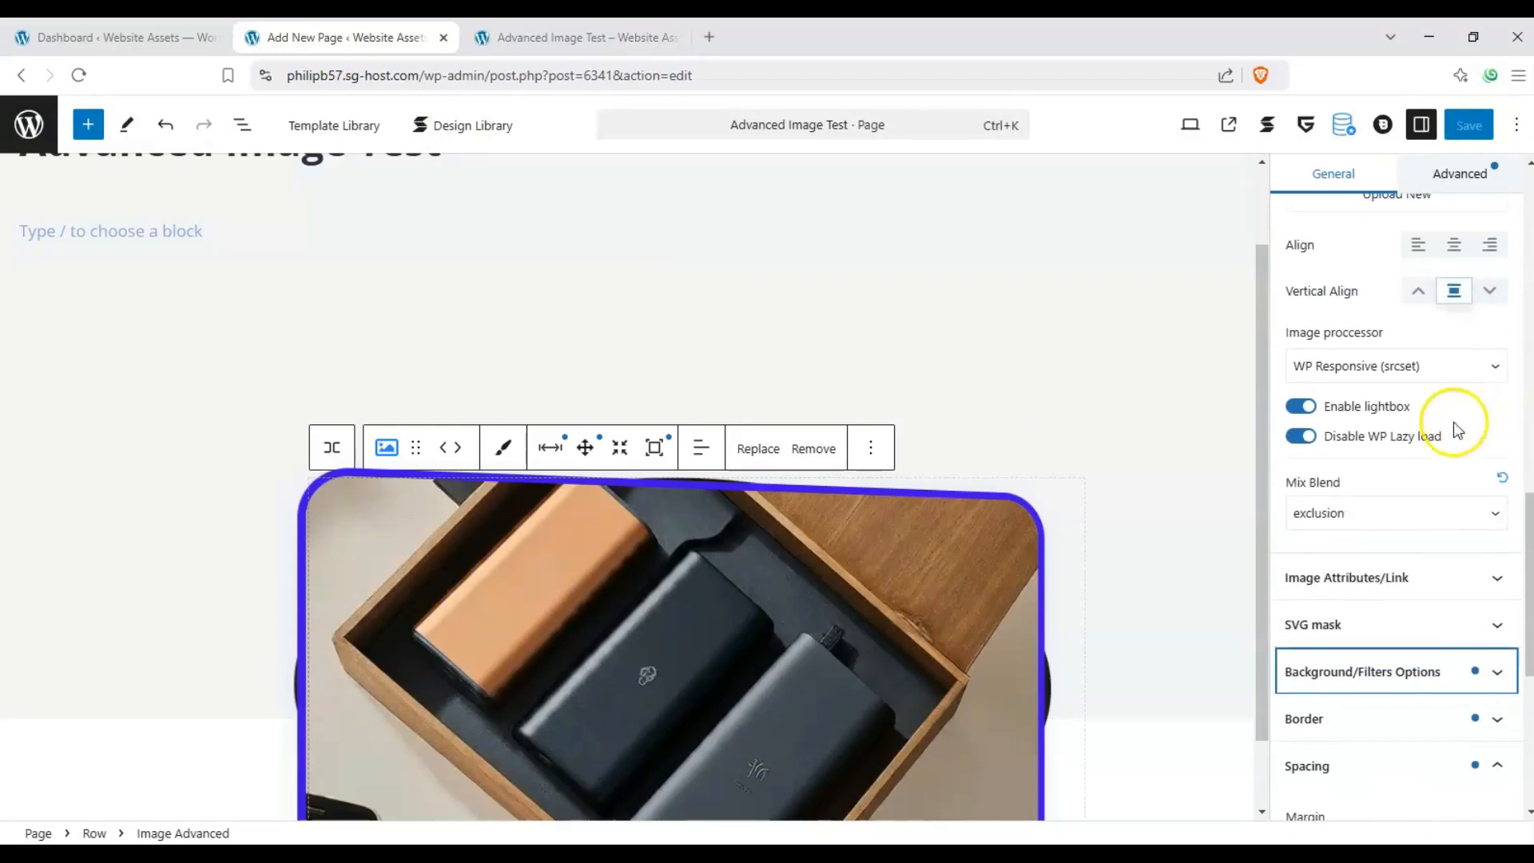
{"action": "left_click", "coordinate": [1502, 479]}
{"action": "left_click", "coordinate": [1462, 128]}
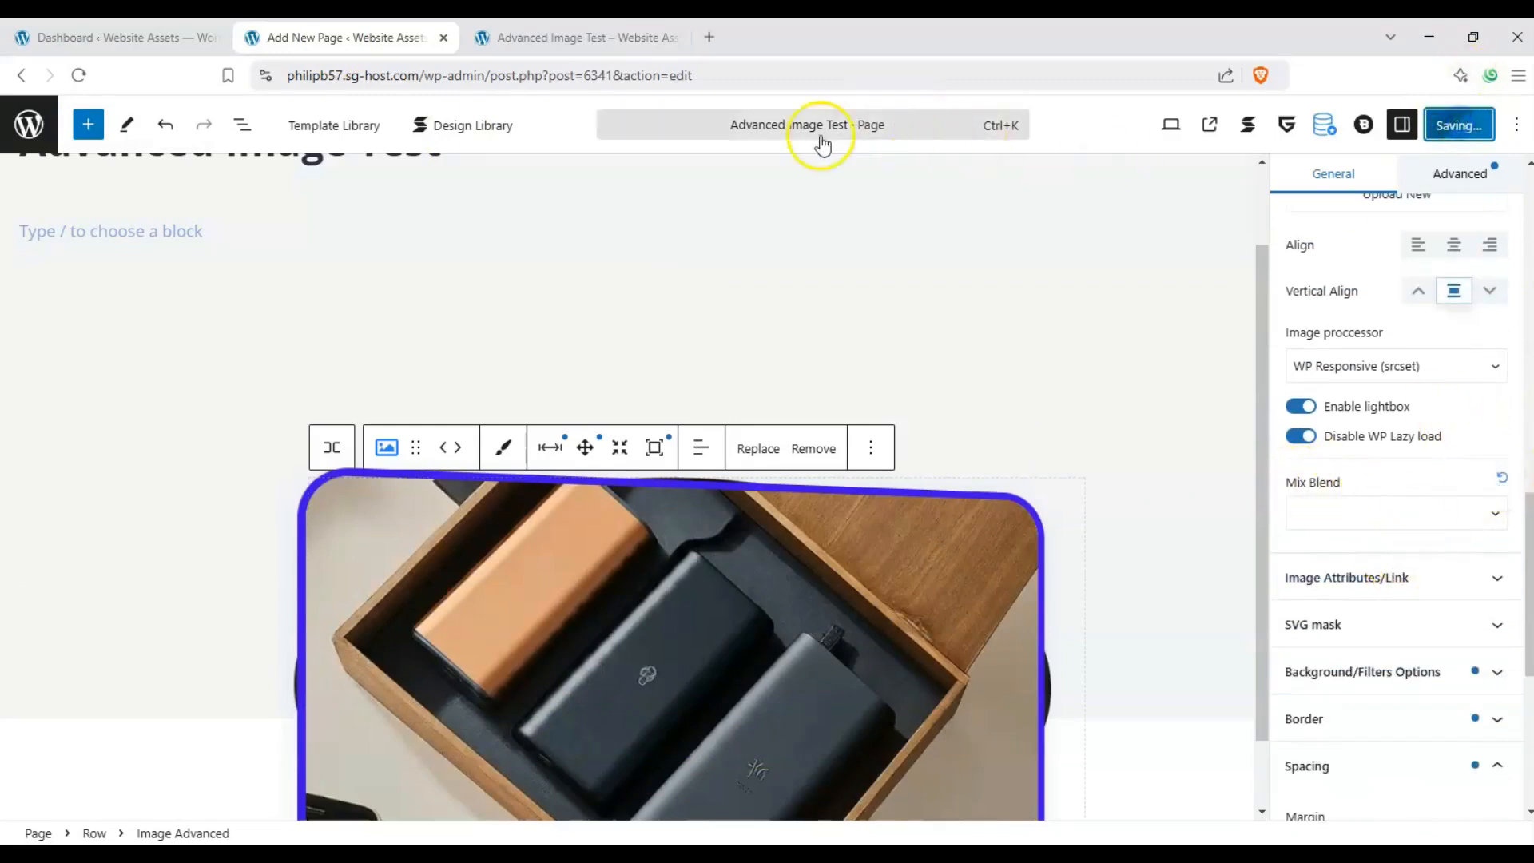
Step: Reload the live page and examine how the image displays without the blend mode
{"action": "left_click", "coordinate": [593, 38]}
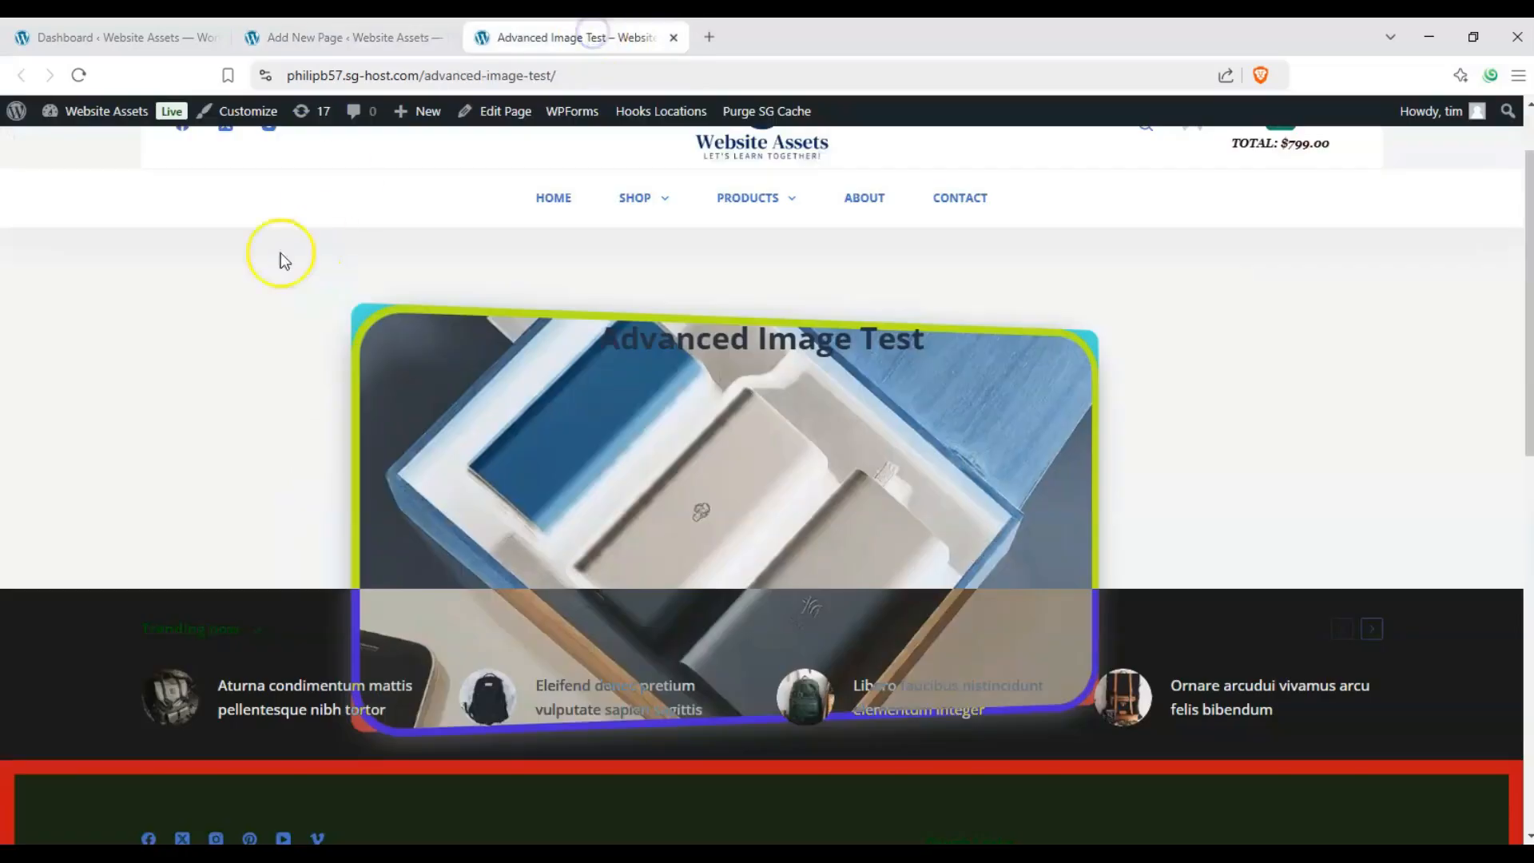
{"action": "left_click", "coordinate": [391, 37]}
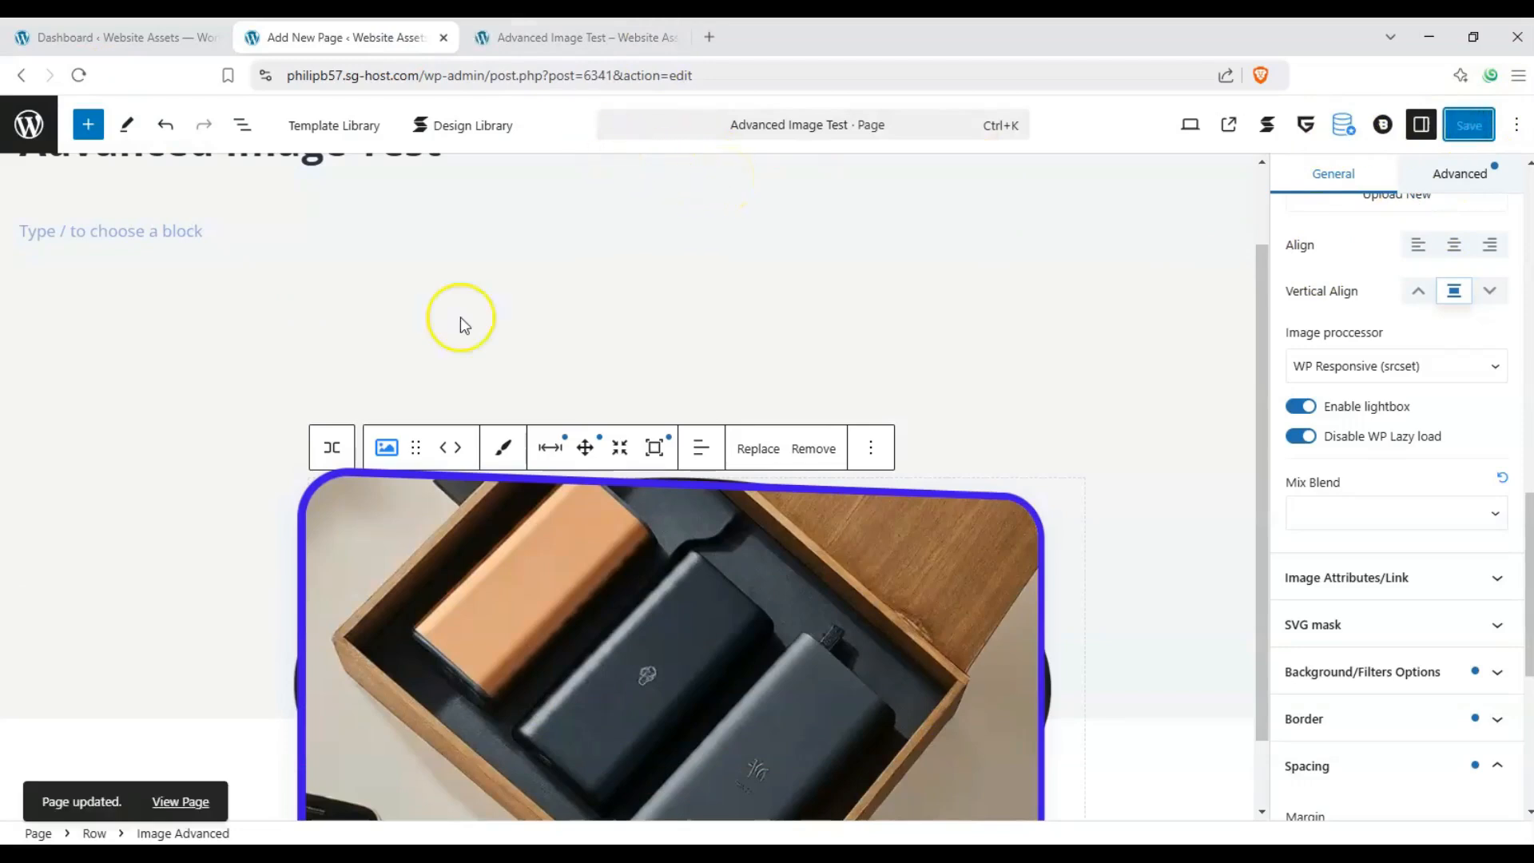
{"action": "key", "text": "ctrl+Tab"}
{"action": "left_click", "coordinate": [78, 76]}
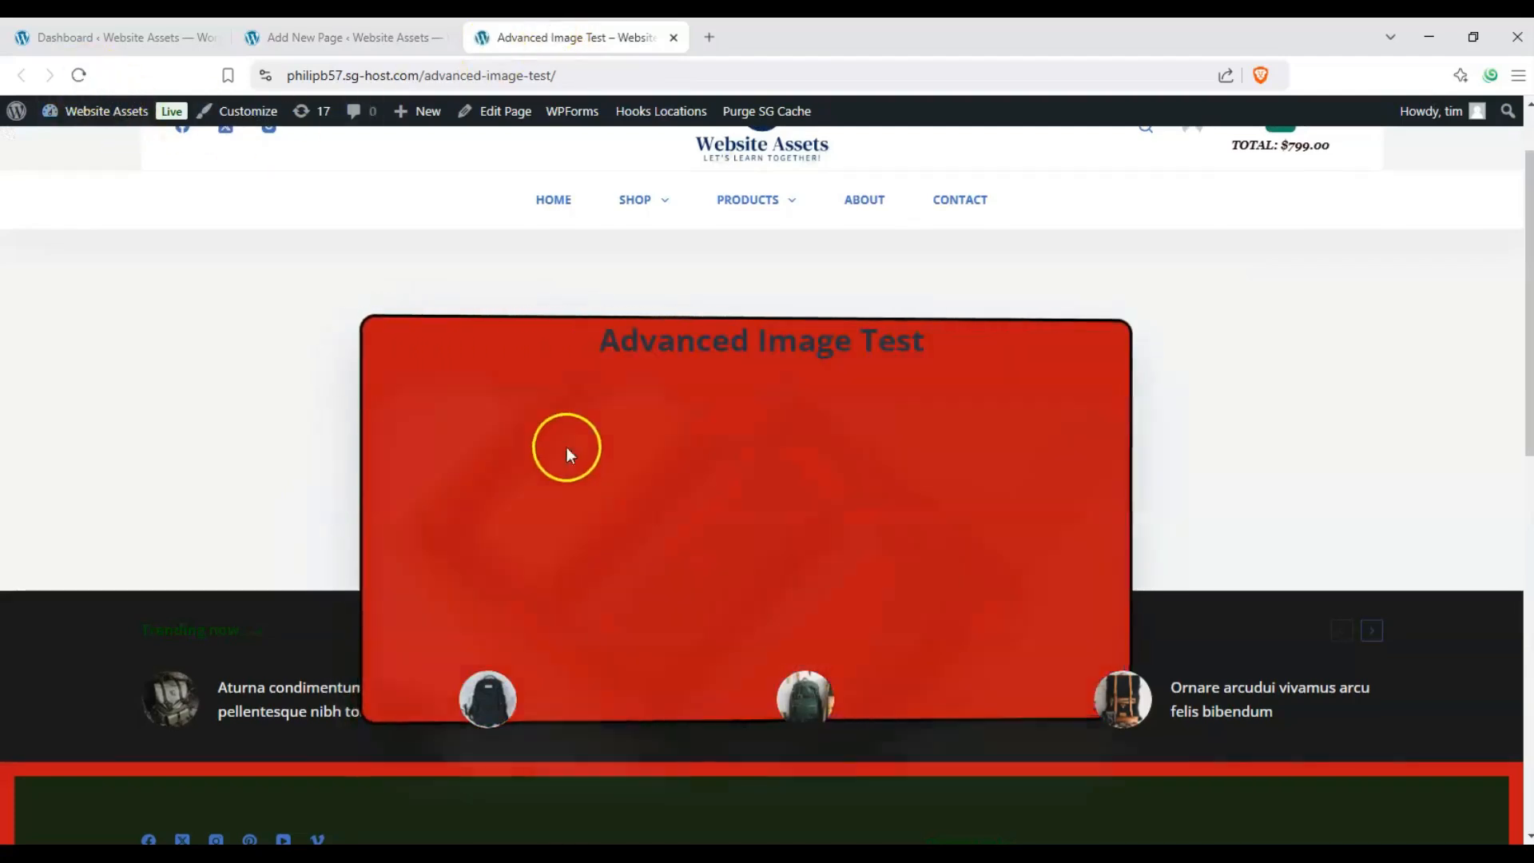
{"action": "scroll", "coordinate": [583, 461], "scroll_direction": "up", "scroll_amount": 1}
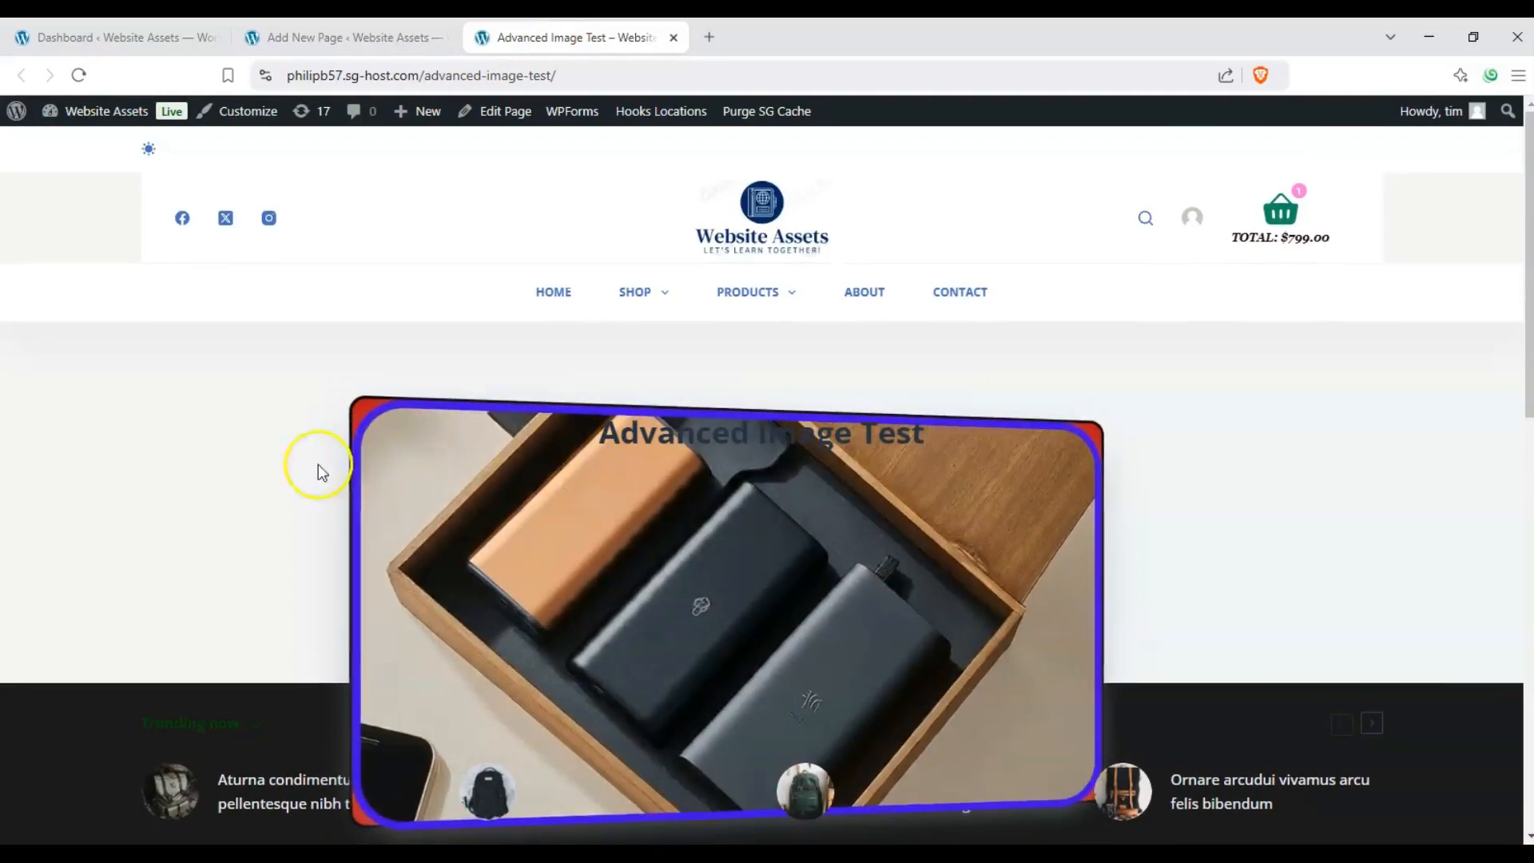
{"action": "scroll", "coordinate": [447, 447], "scroll_direction": "down", "scroll_amount": 2}
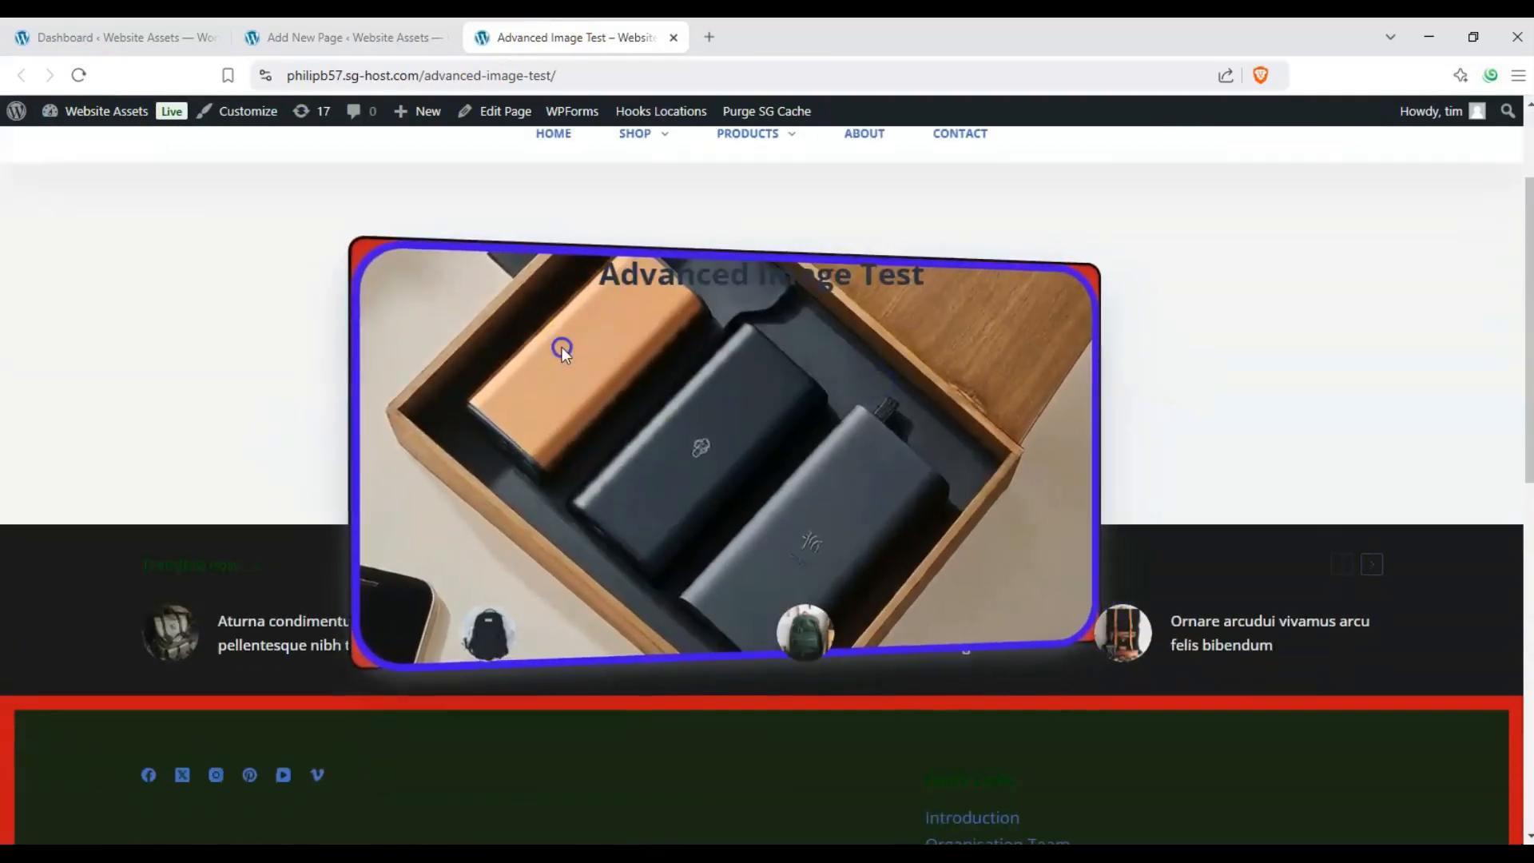
Step: Open and close the image's lightbox repeatedly on the live page to check the enlarged view and its transition
{"action": "left_click", "coordinate": [529, 453]}
{"action": "left_click", "coordinate": [126, 352]}
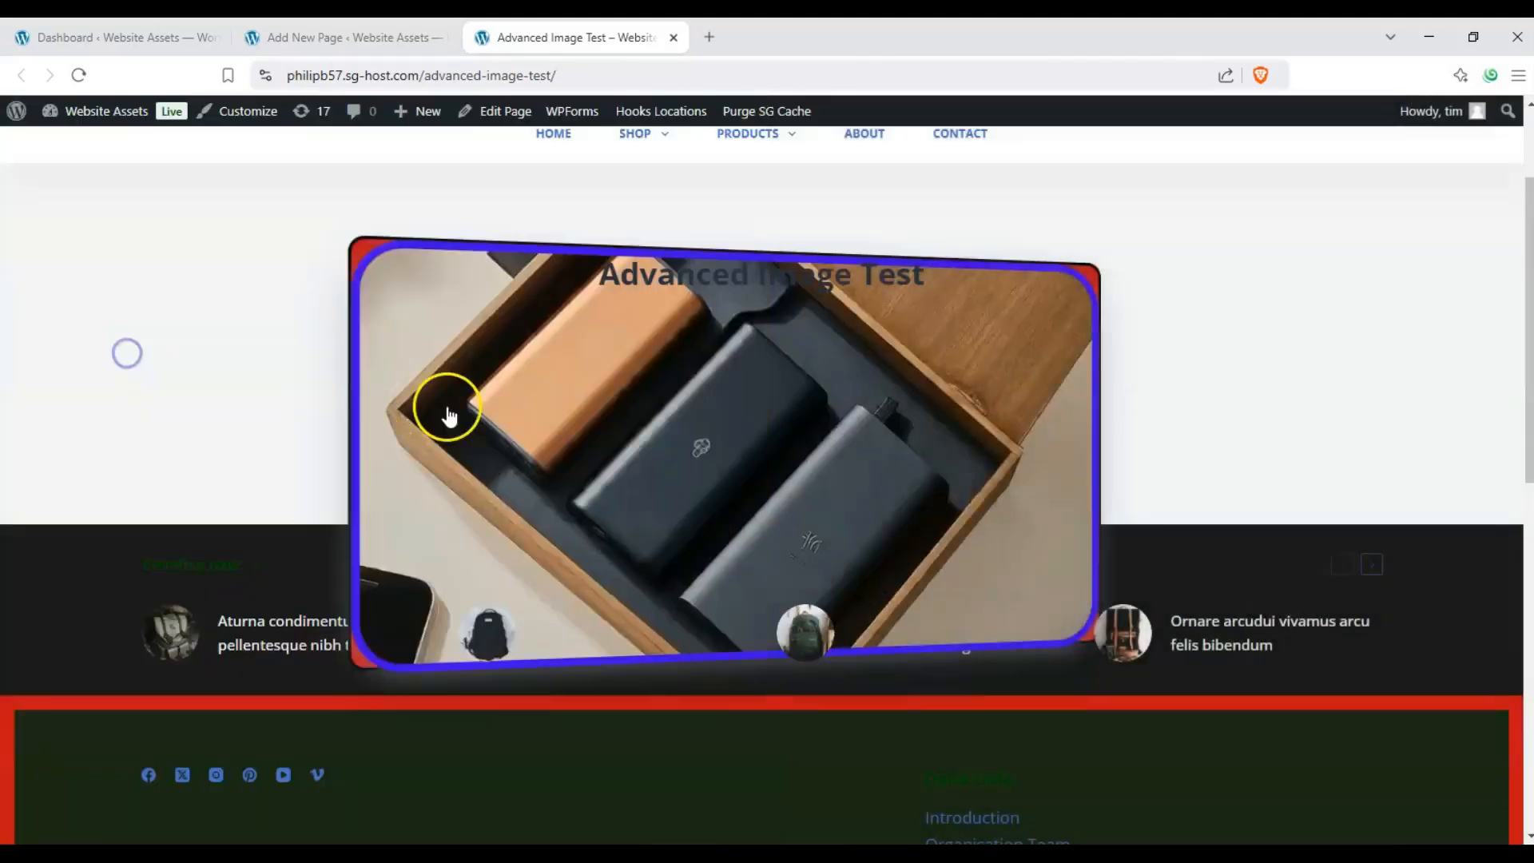
{"action": "scroll", "coordinate": [569, 448], "scroll_direction": "up", "scroll_amount": 2}
{"action": "left_click", "coordinate": [566, 479]}
{"action": "left_click", "coordinate": [554, 511]}
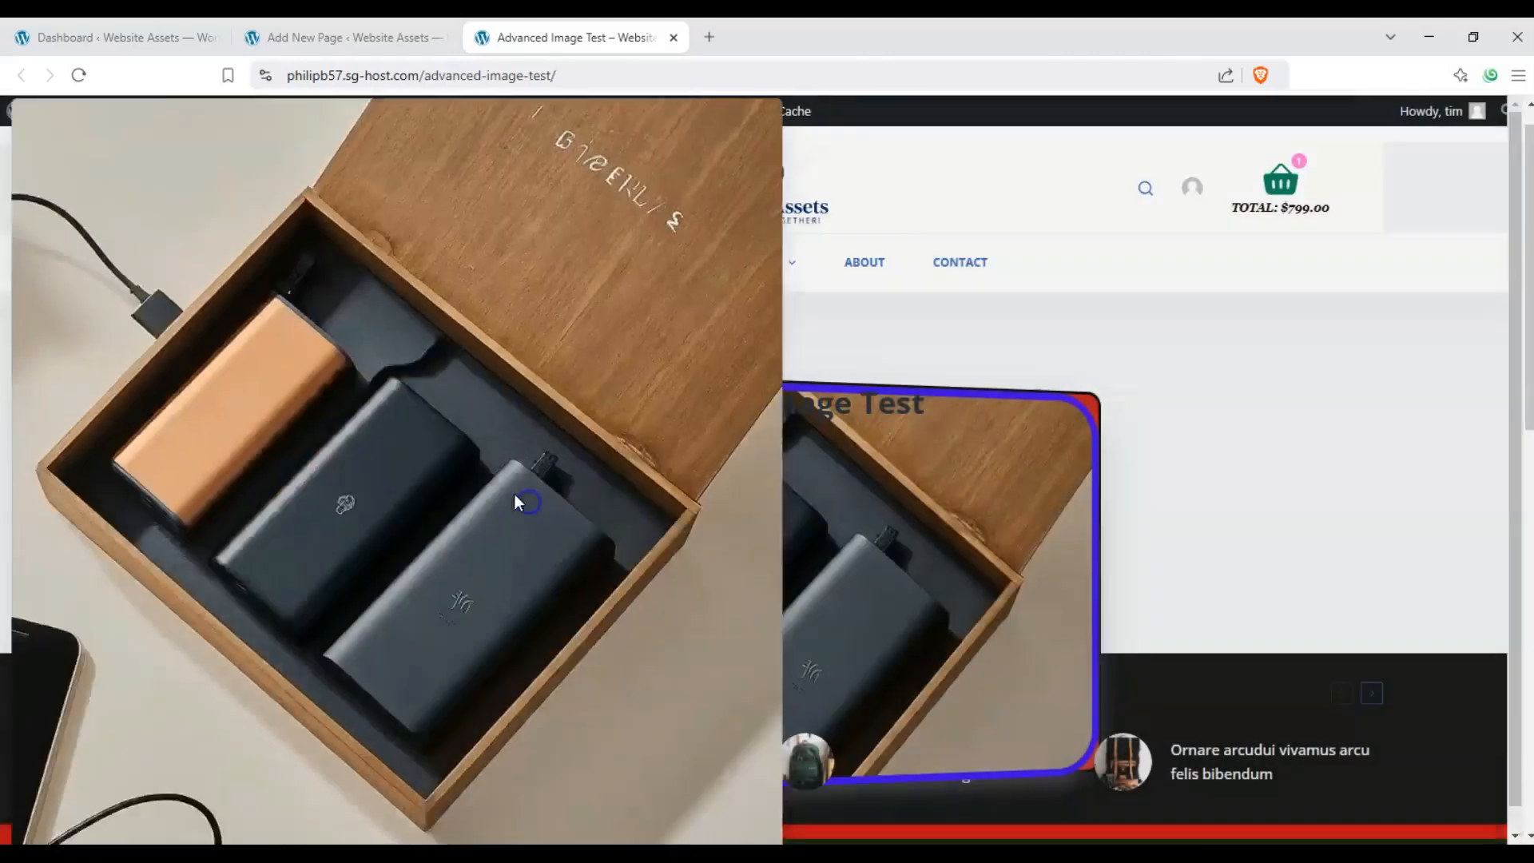
{"action": "left_click", "coordinate": [394, 445]}
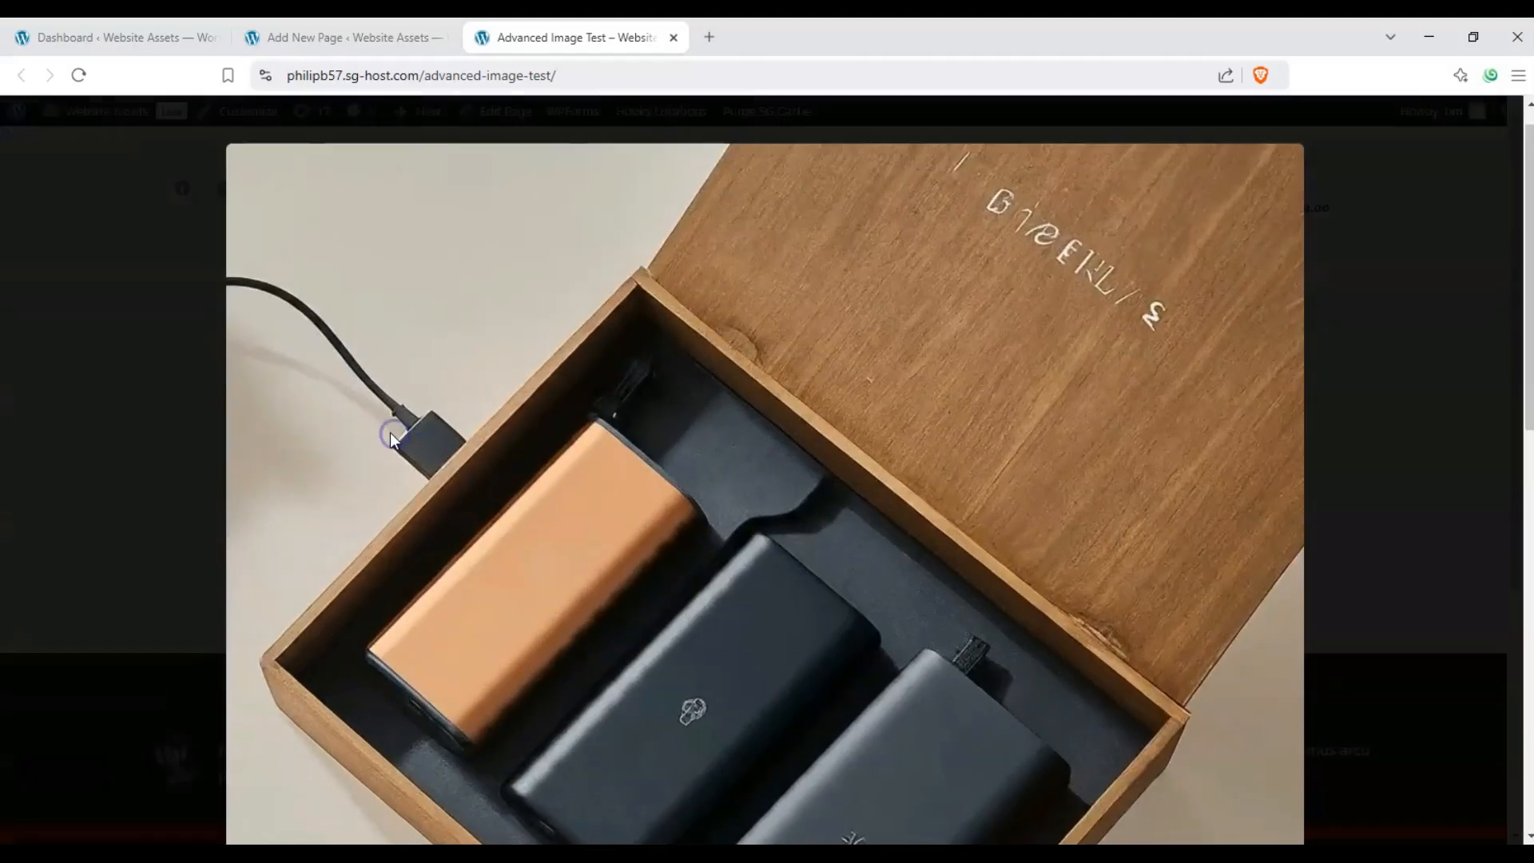
{"action": "left_click", "coordinate": [390, 433]}
{"action": "left_click", "coordinate": [573, 453]}
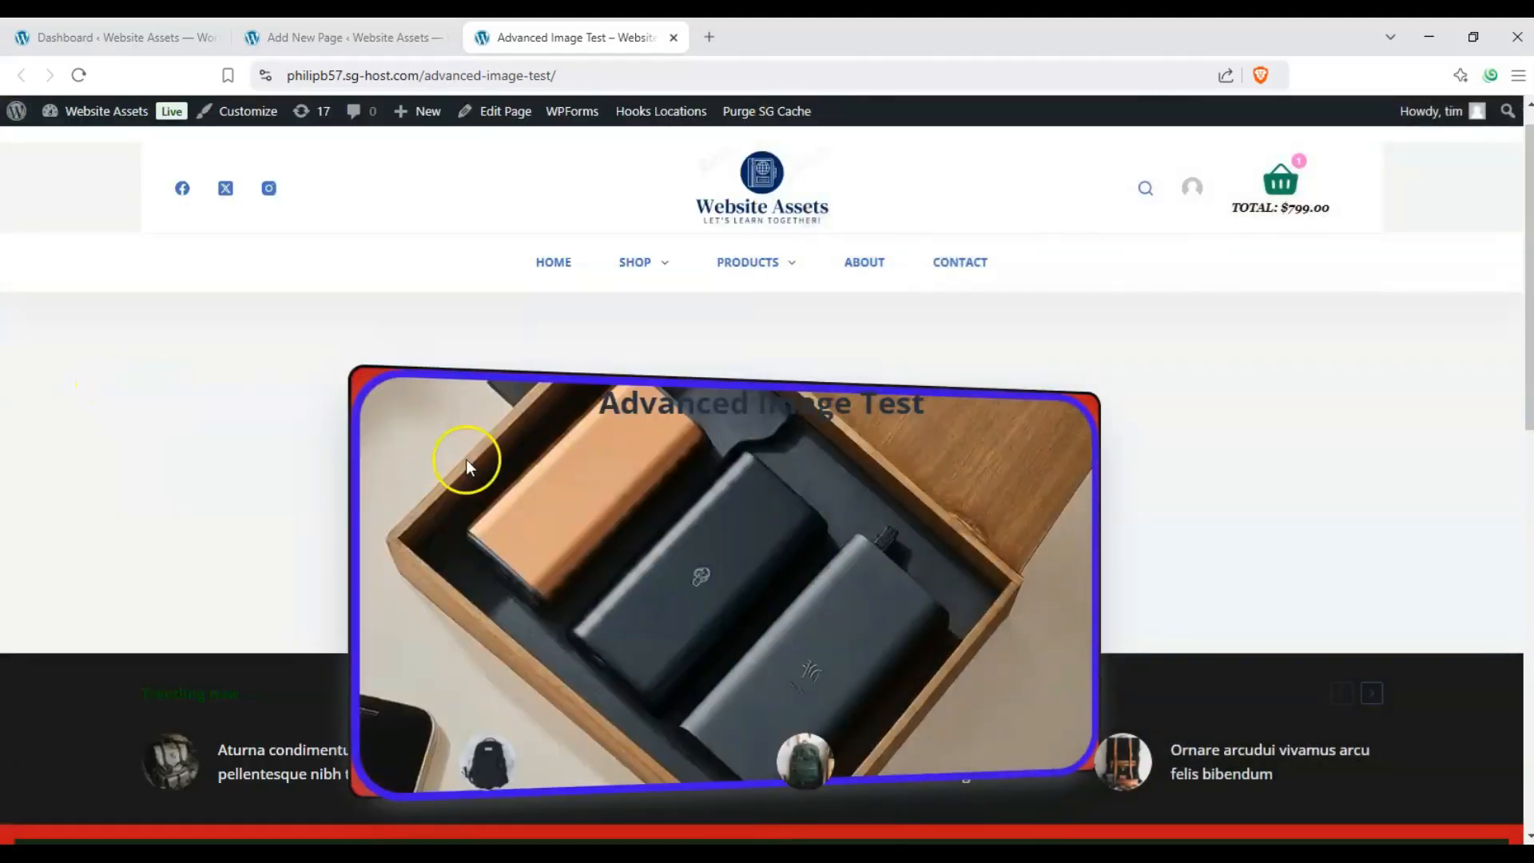
{"action": "scroll", "coordinate": [171, 425], "scroll_direction": "down", "scroll_amount": 2}
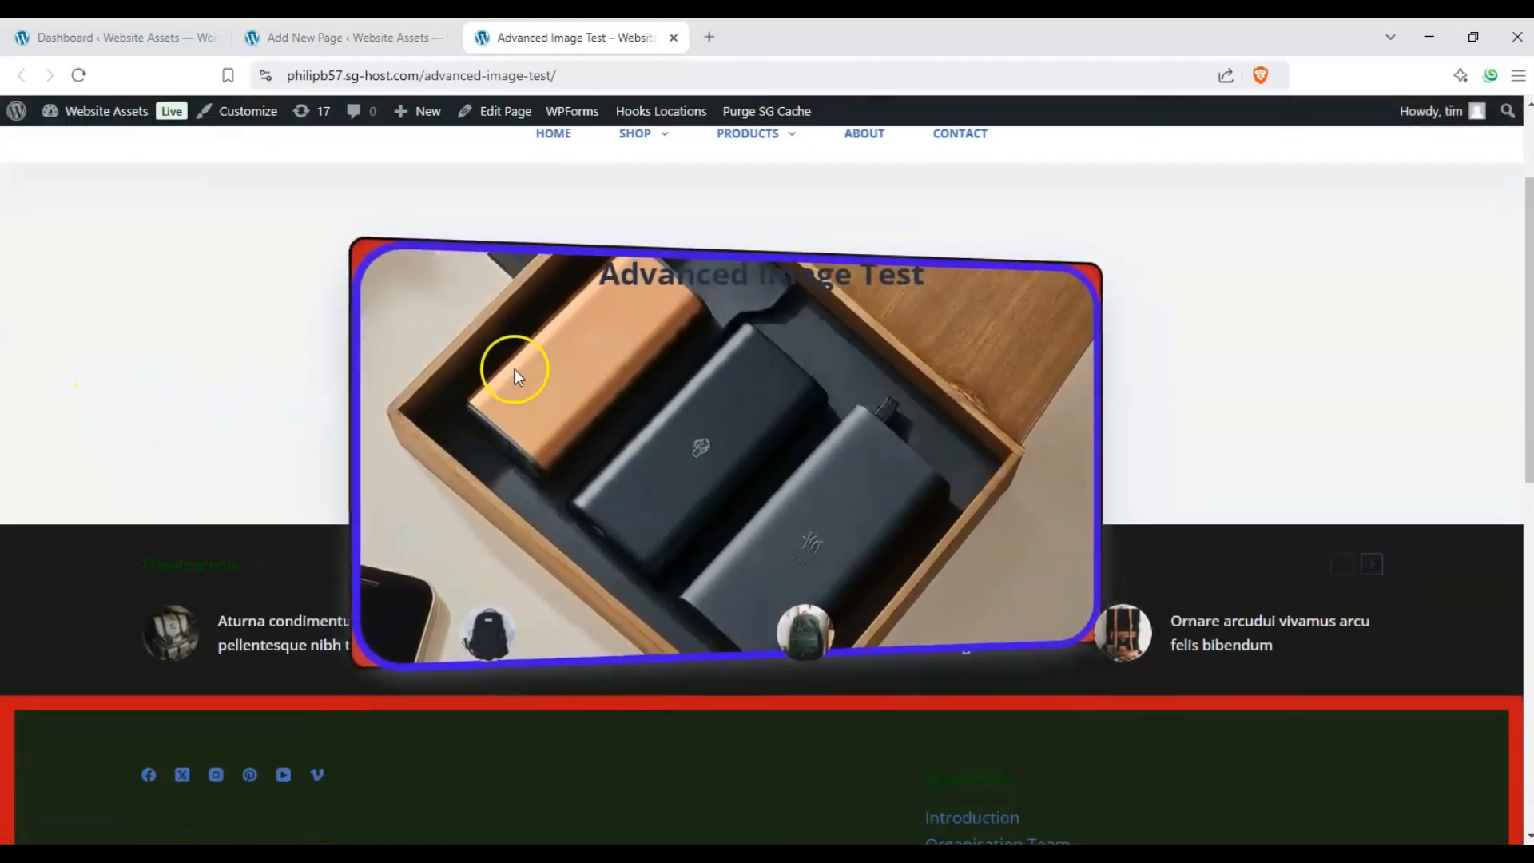
{"action": "left_click", "coordinate": [847, 432]}
{"action": "left_click", "coordinate": [232, 366]}
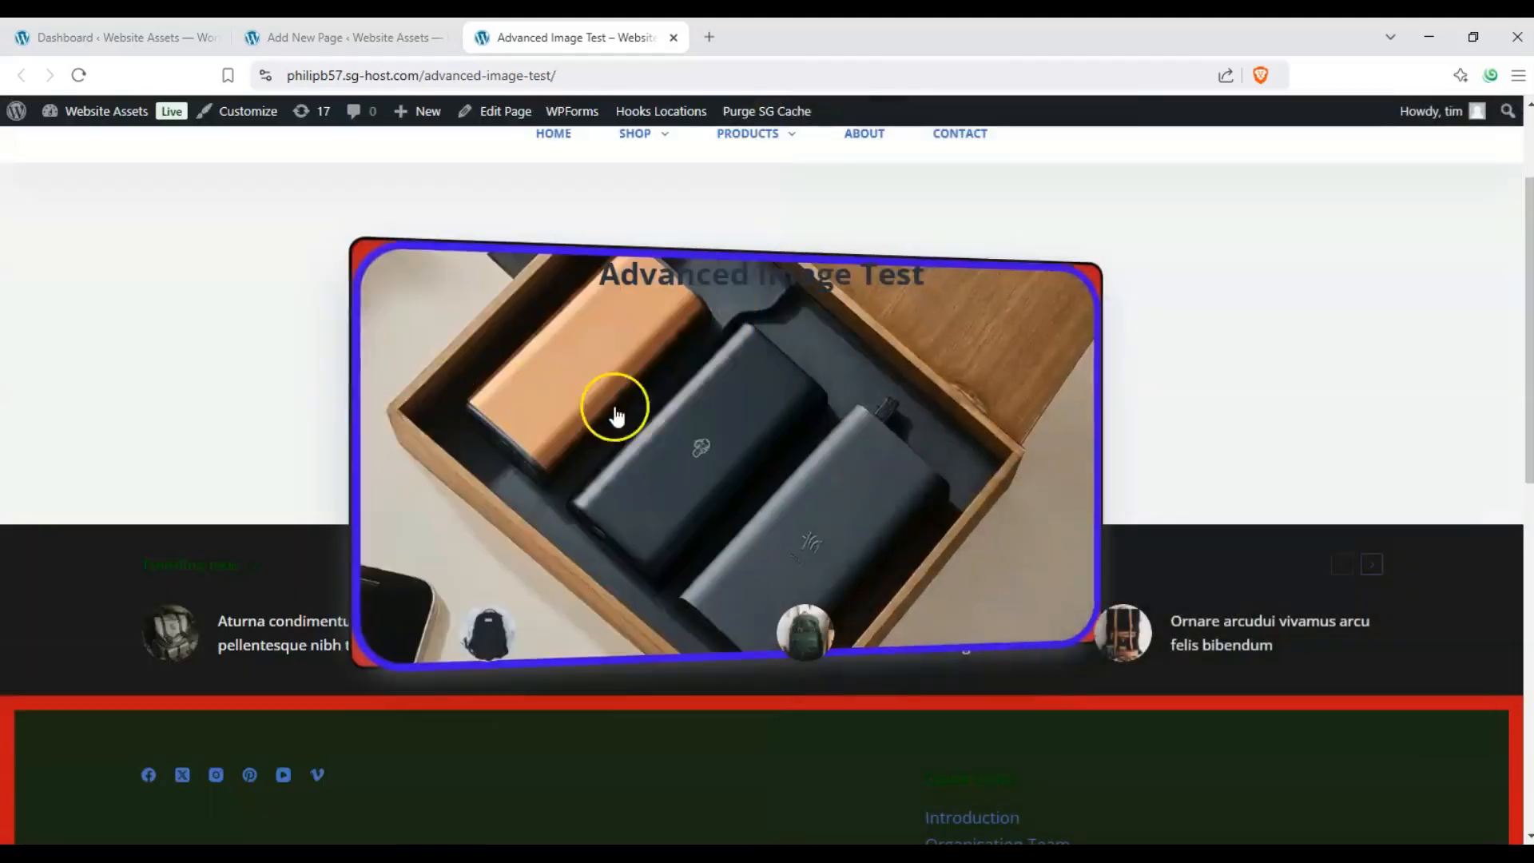
{"action": "left_click", "coordinate": [668, 411]}
{"action": "left_click", "coordinate": [113, 336]}
{"action": "left_click", "coordinate": [602, 385]}
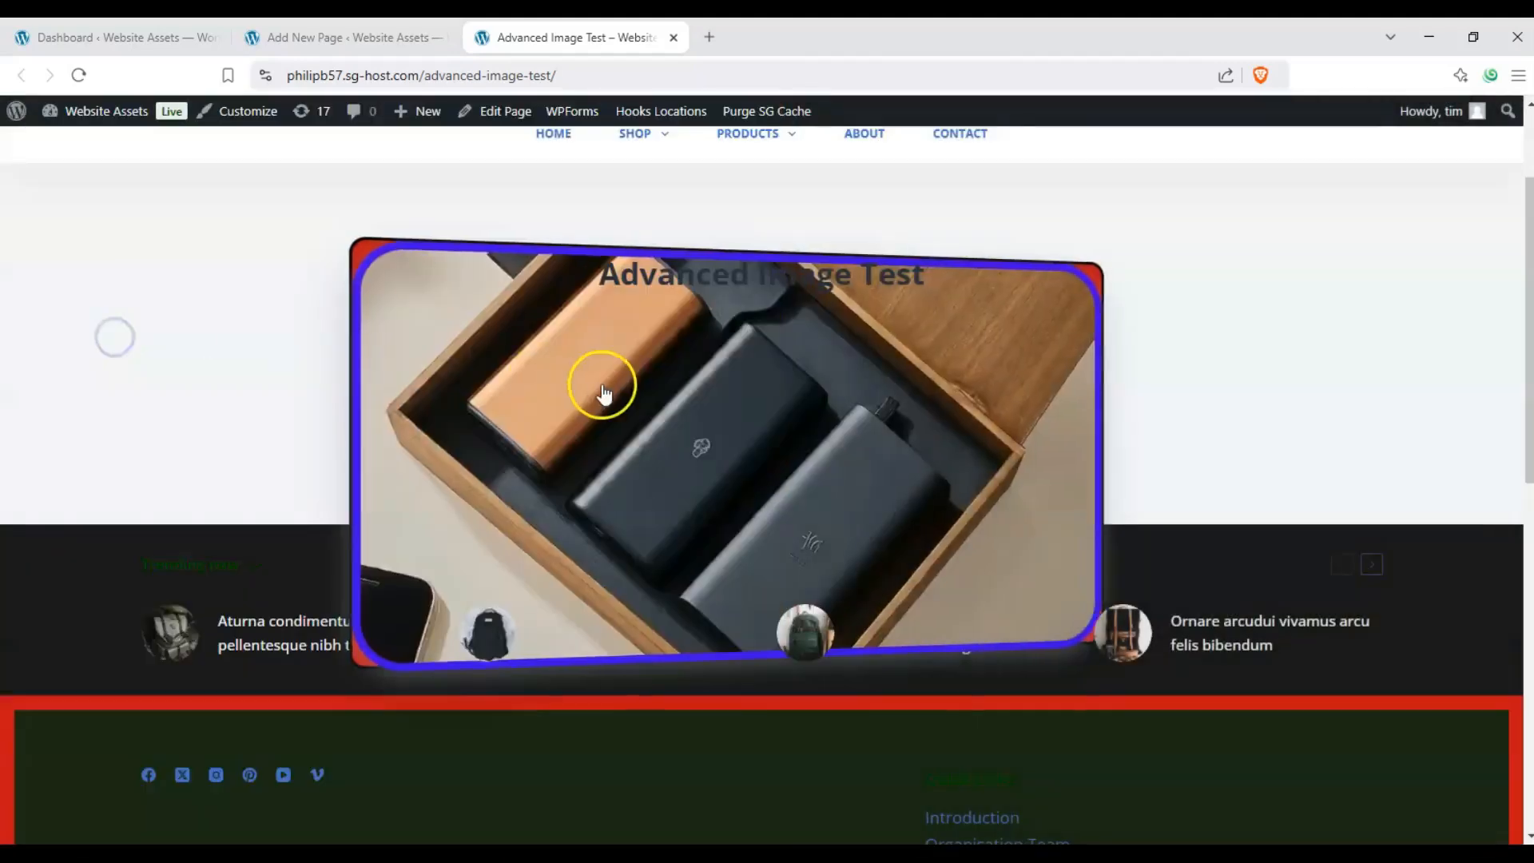